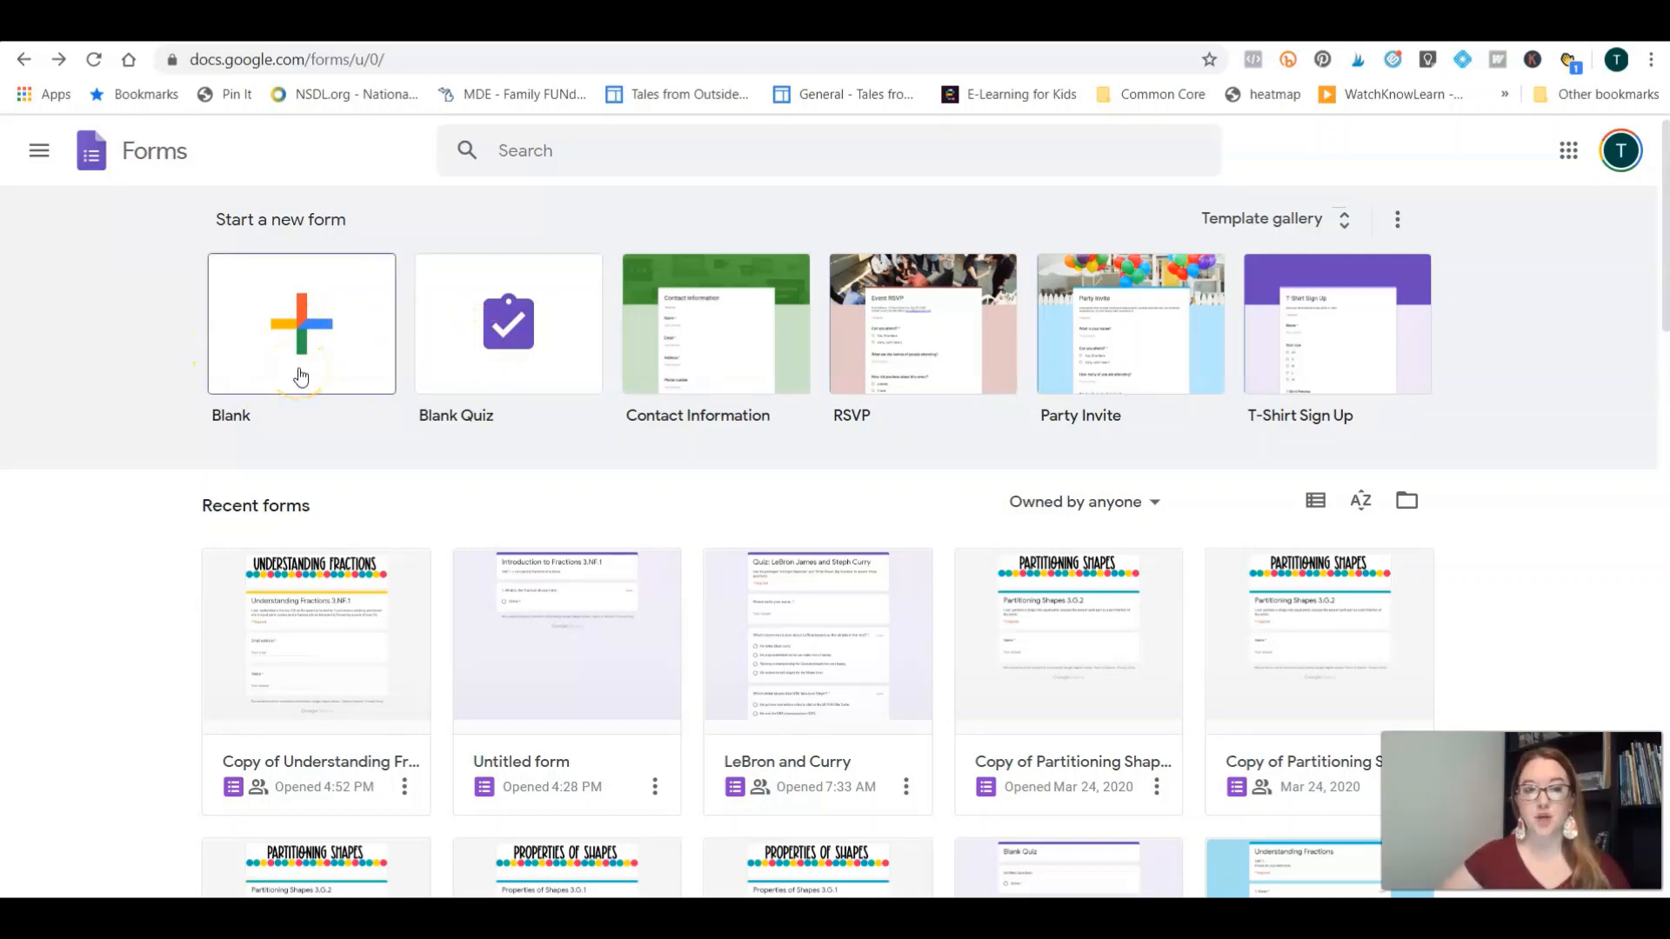
Step: Create a blank form and make it a quiz that releases grades immediately after each submission
click(271, 318)
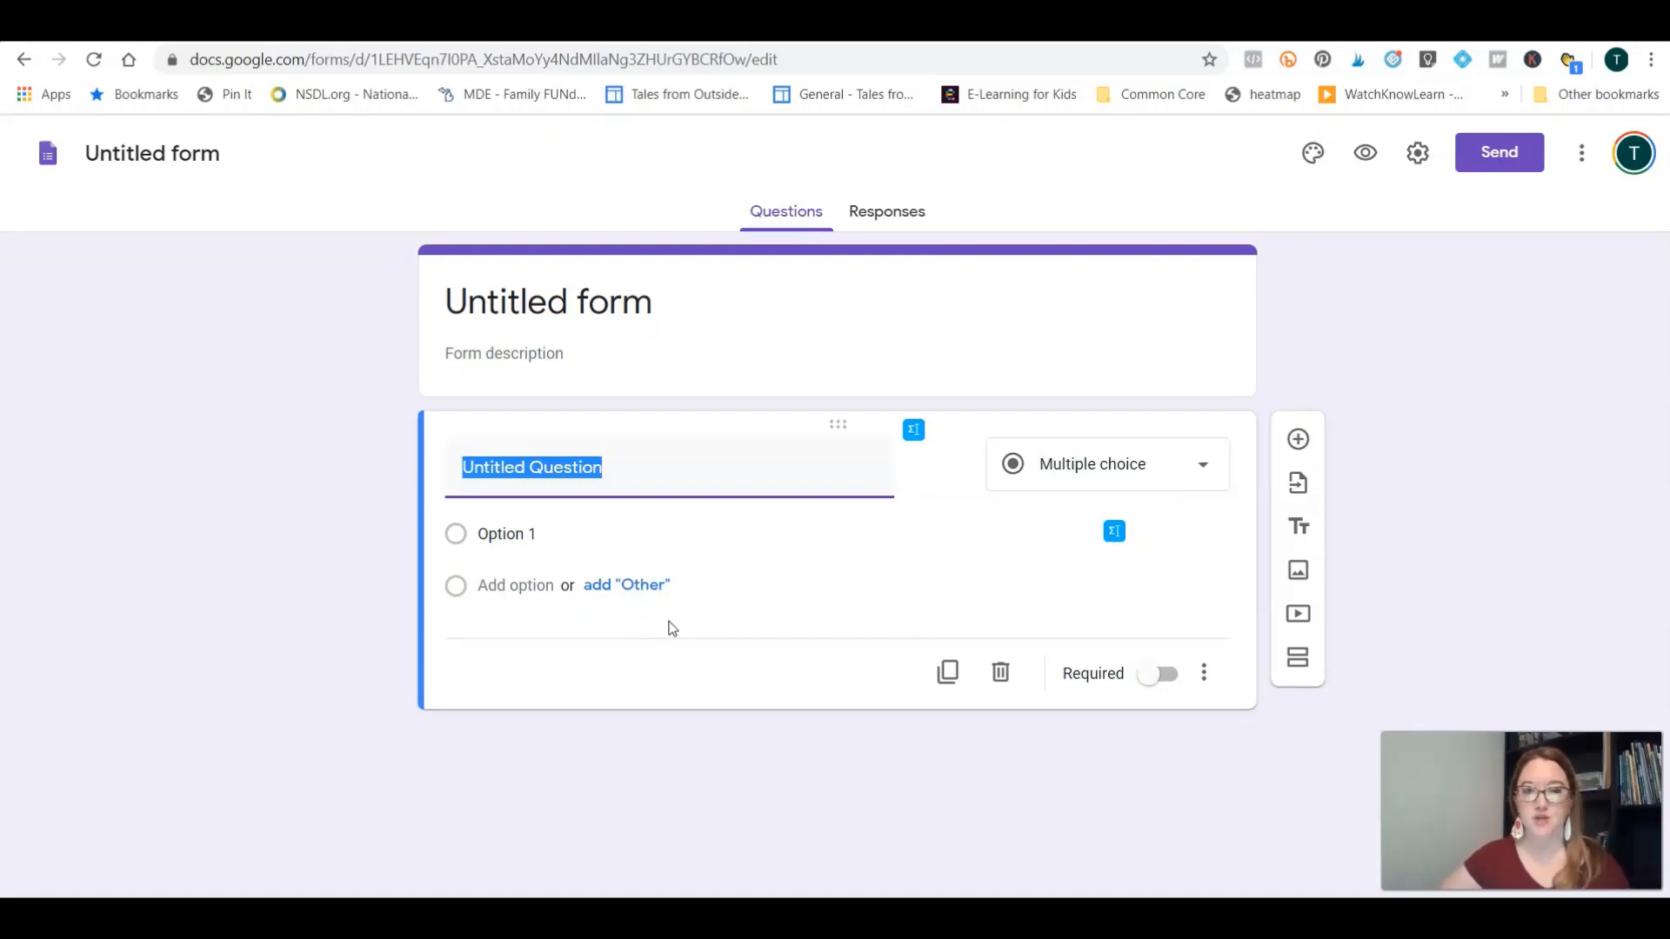
click(1417, 153)
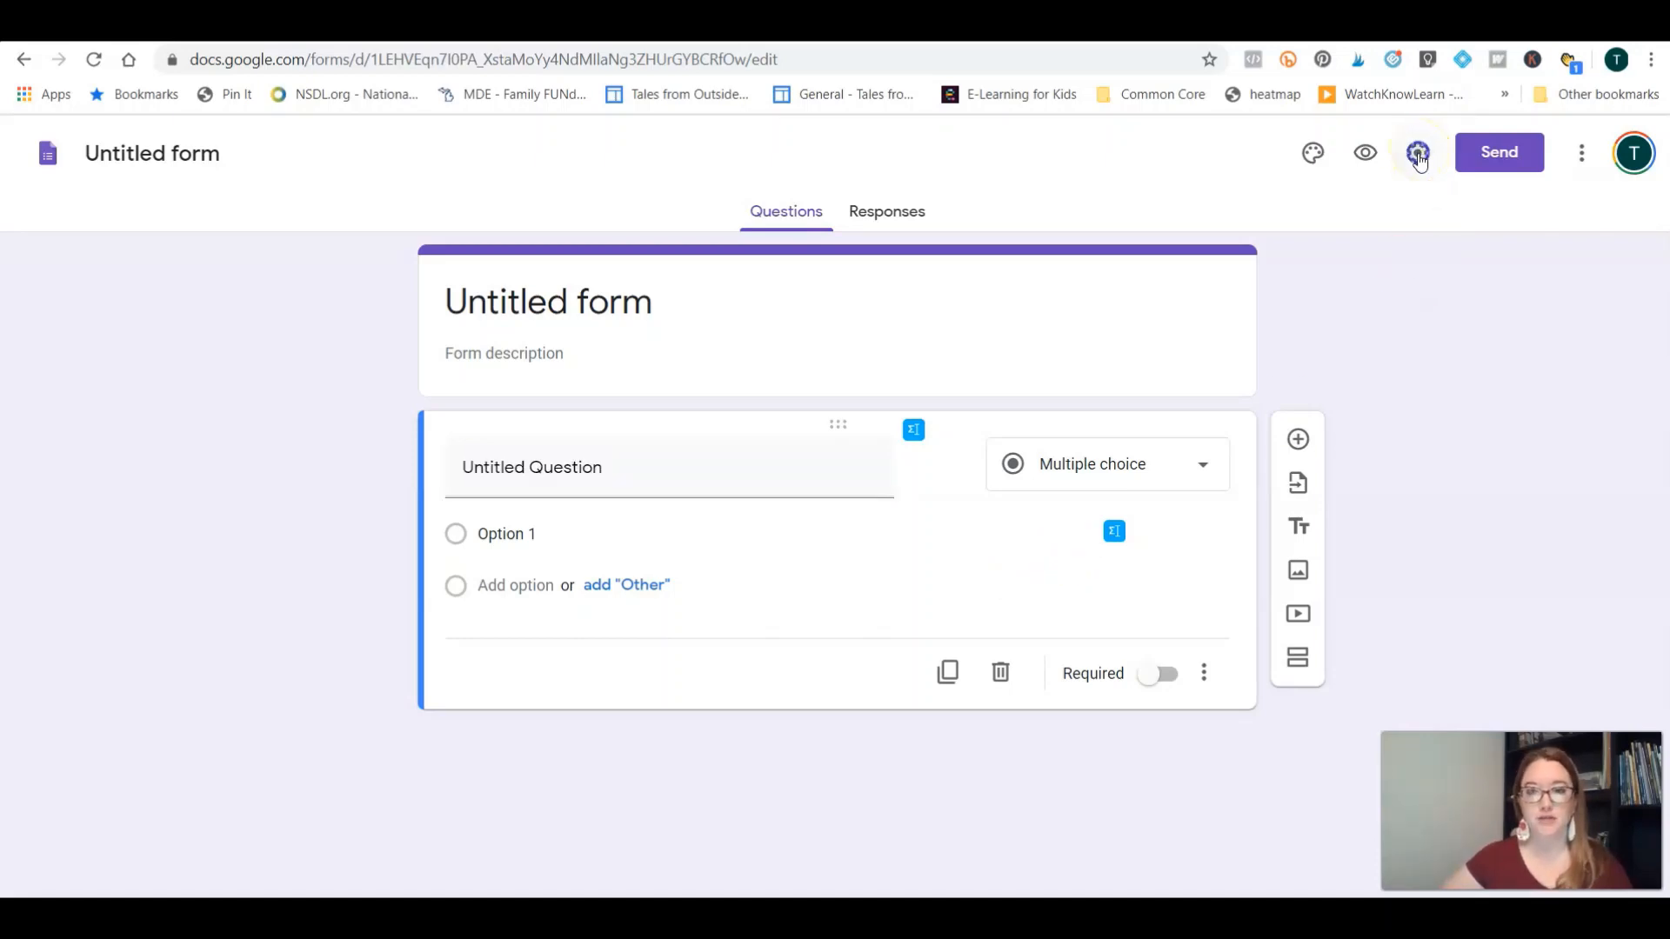
click(1035, 259)
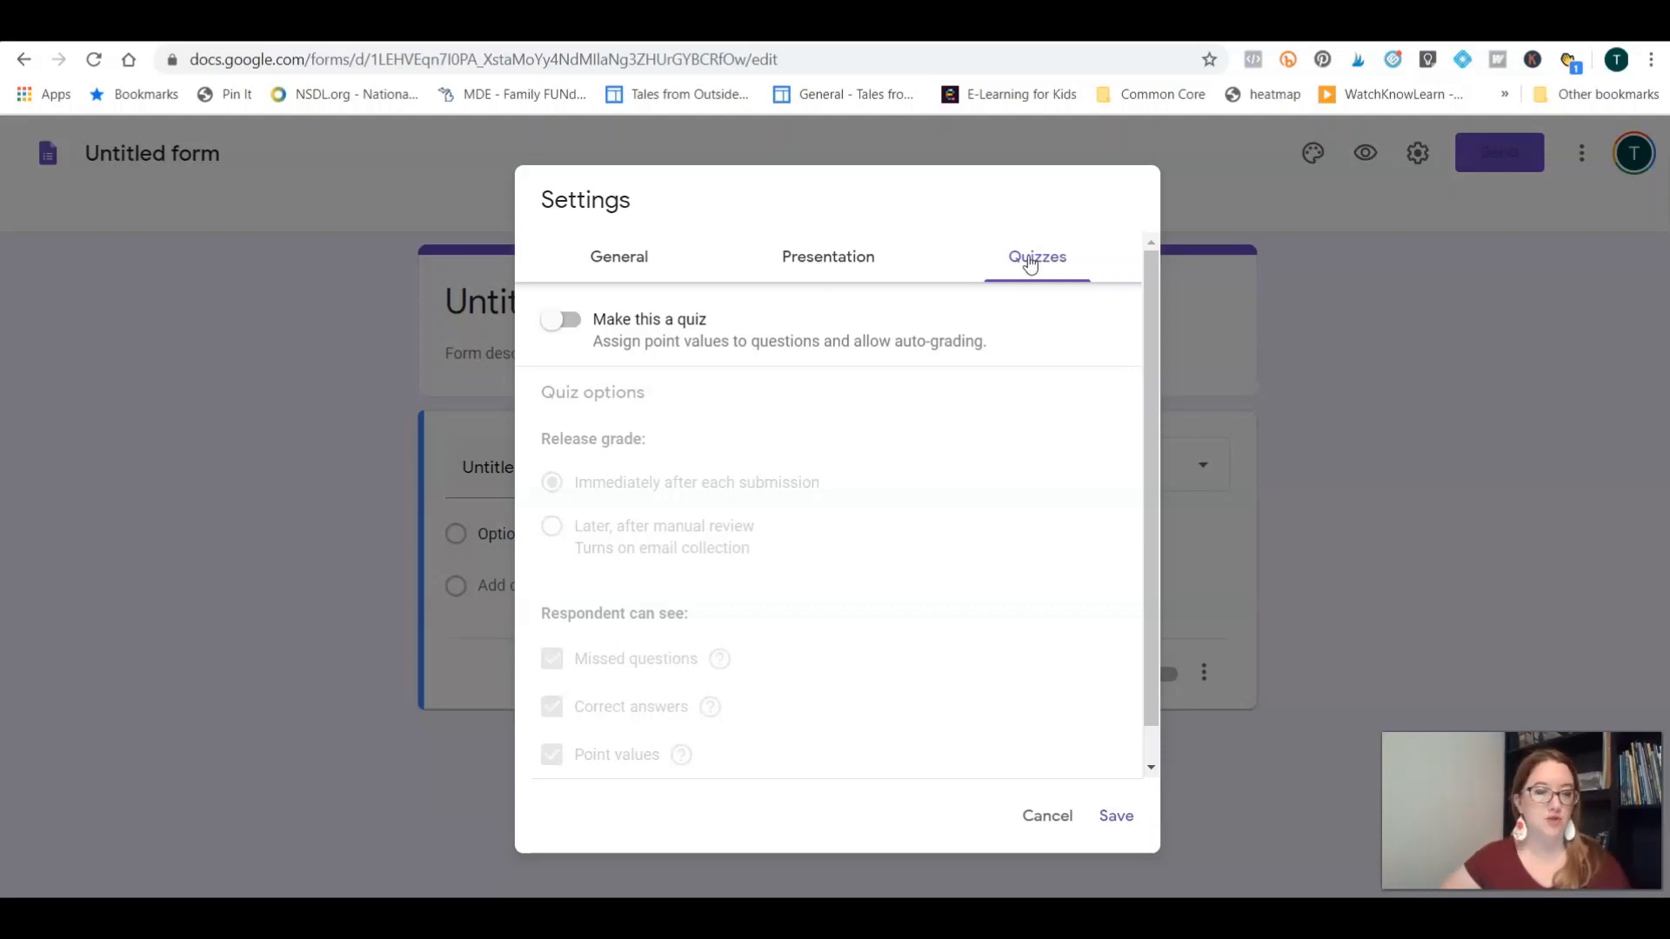
click(553, 335)
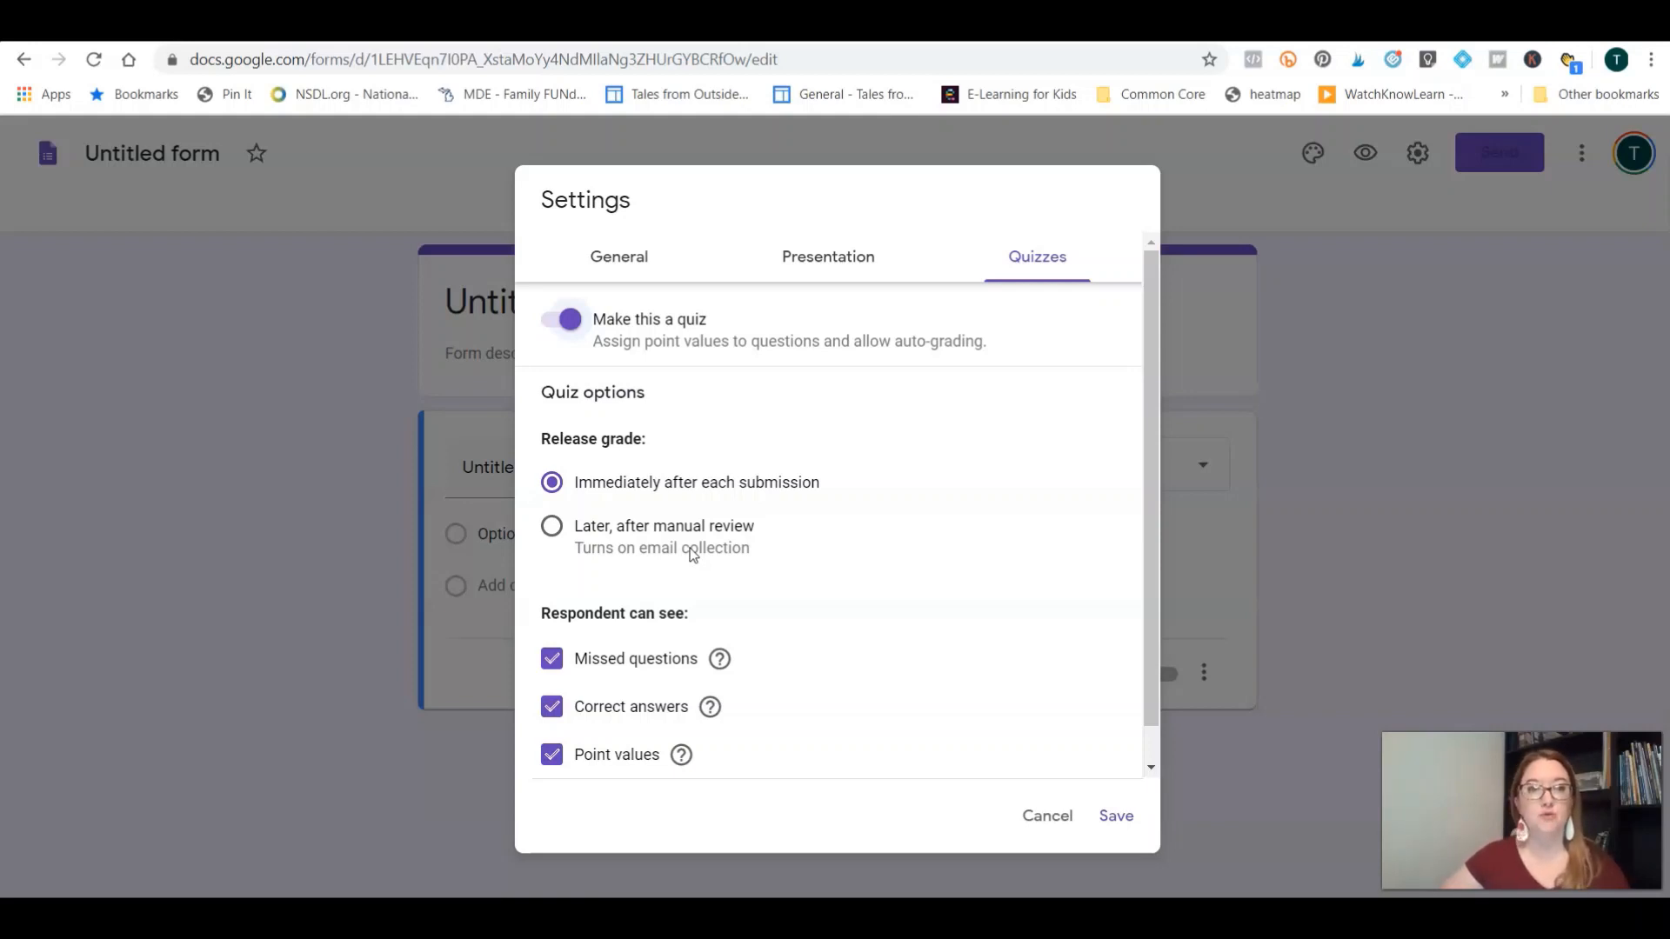
scroll(661, 639, down, 1)
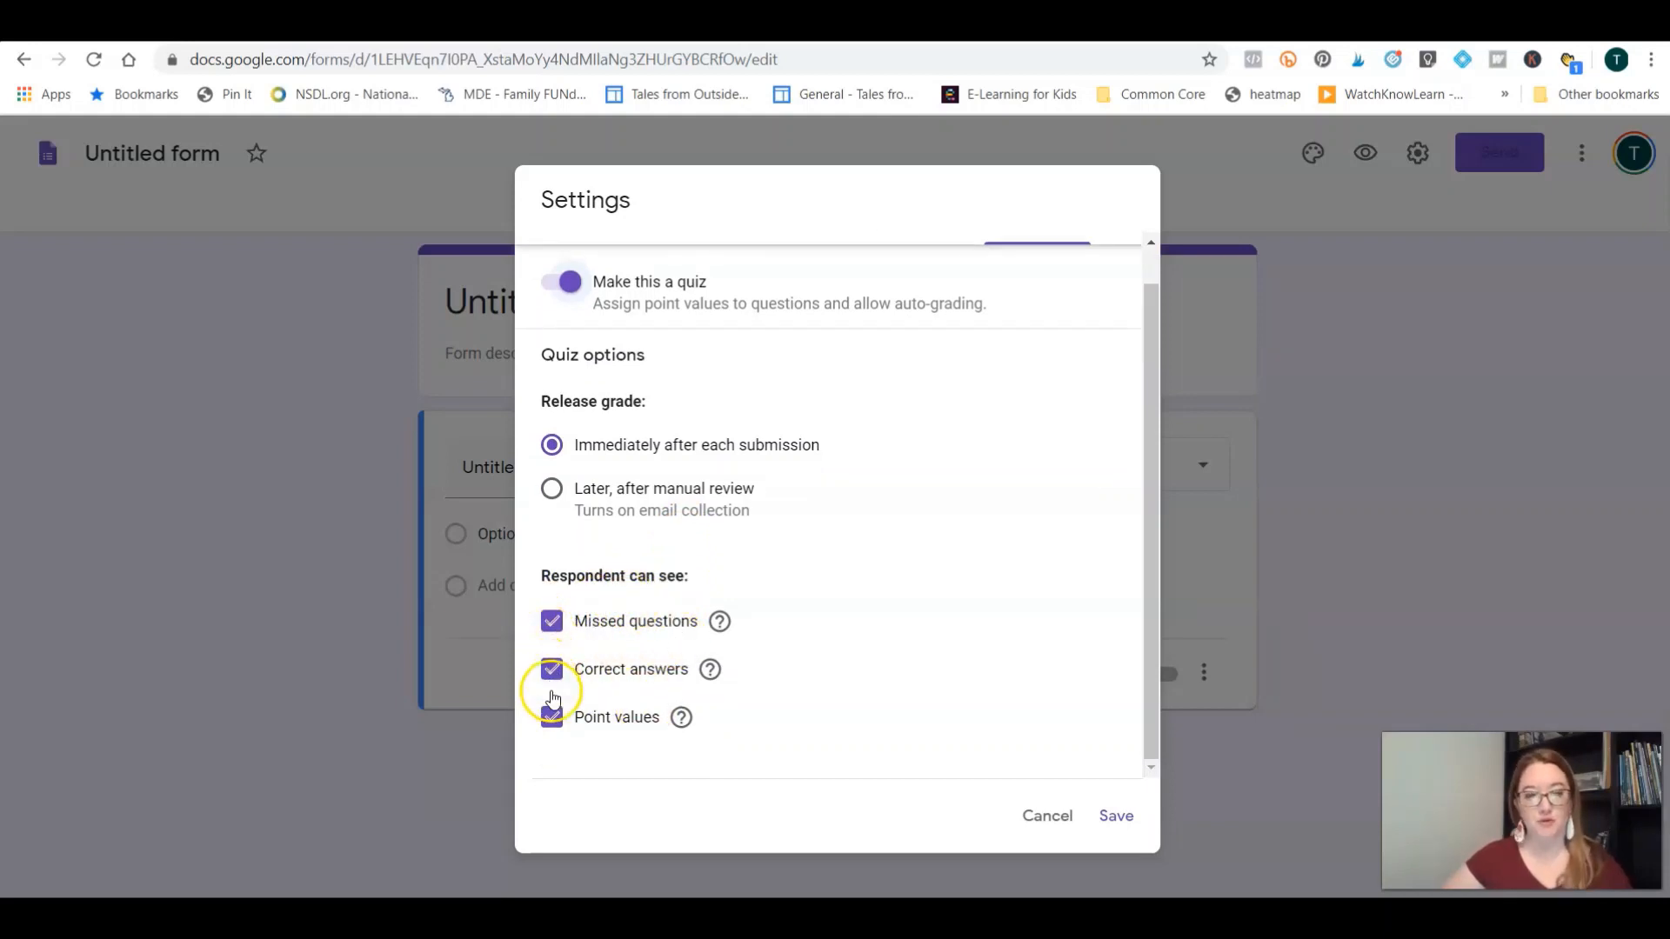
scroll(668, 669, up, 1)
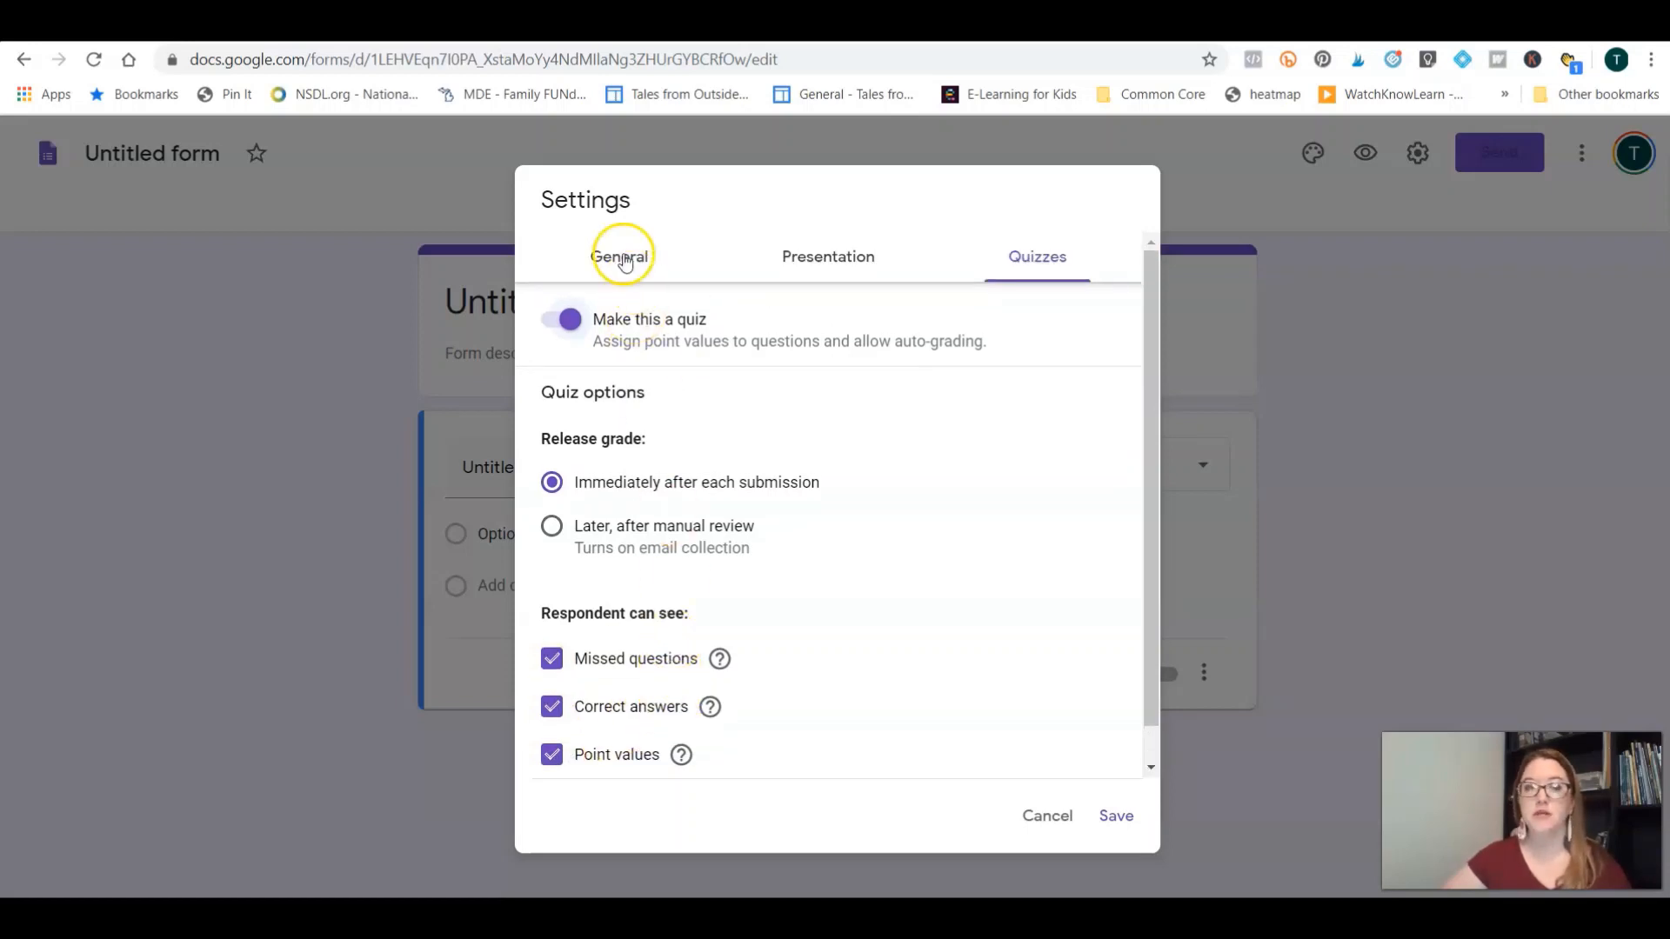
Step: Set the form to collect email addresses and limit respondents to 1 response, and save the settings
click(623, 260)
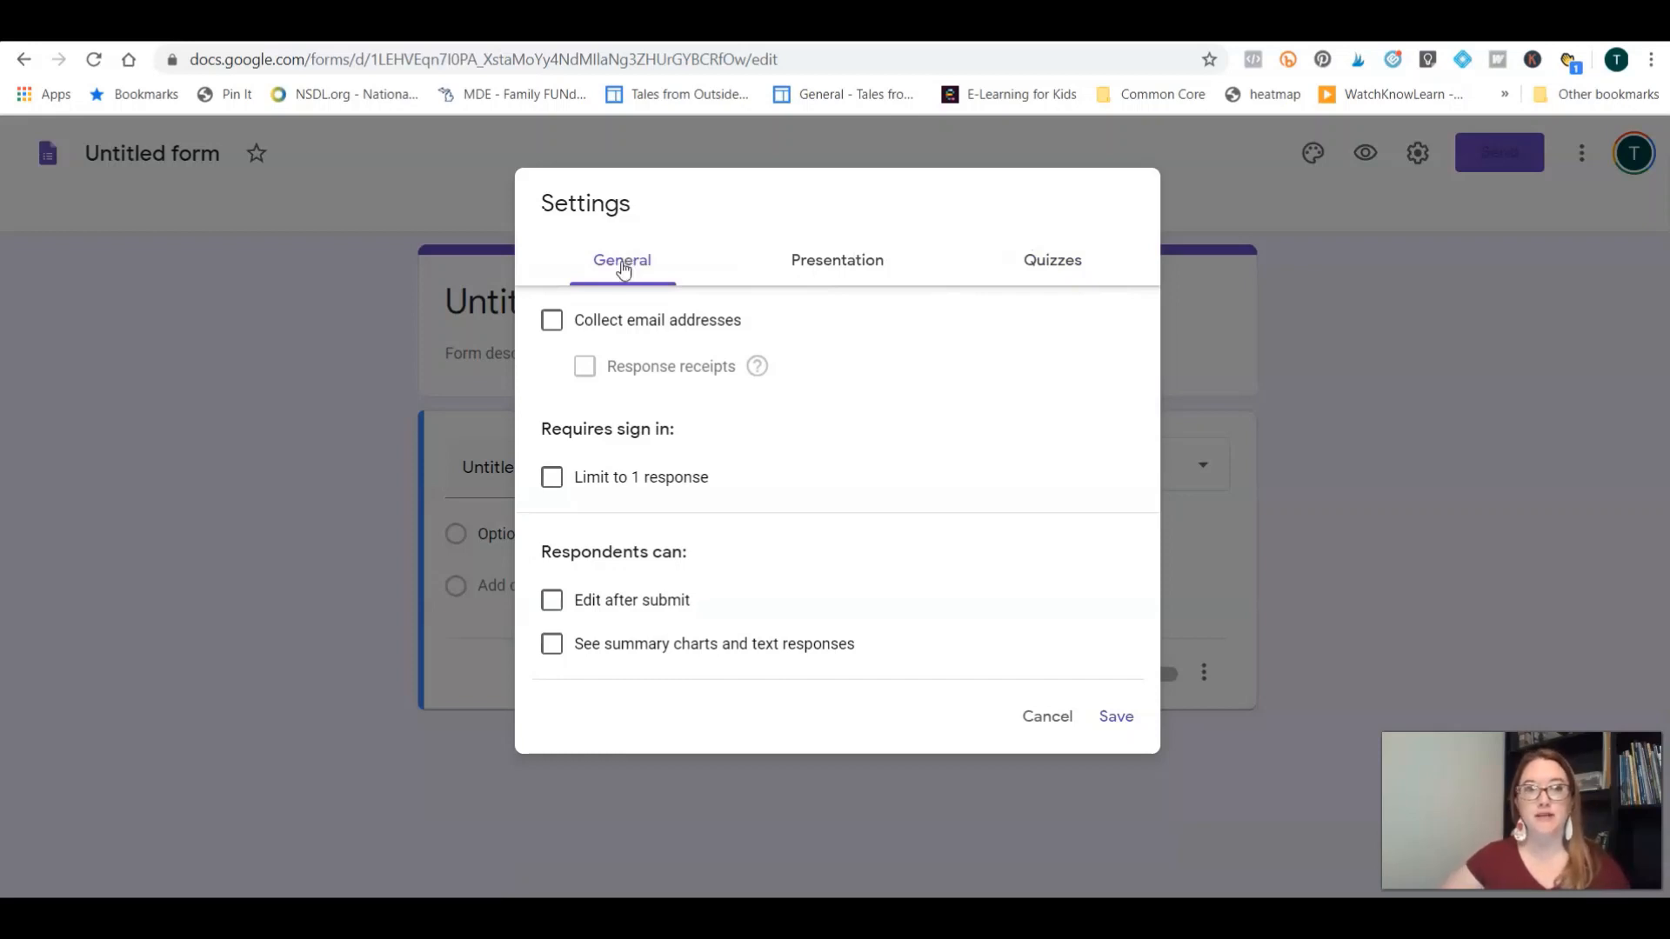
click(622, 339)
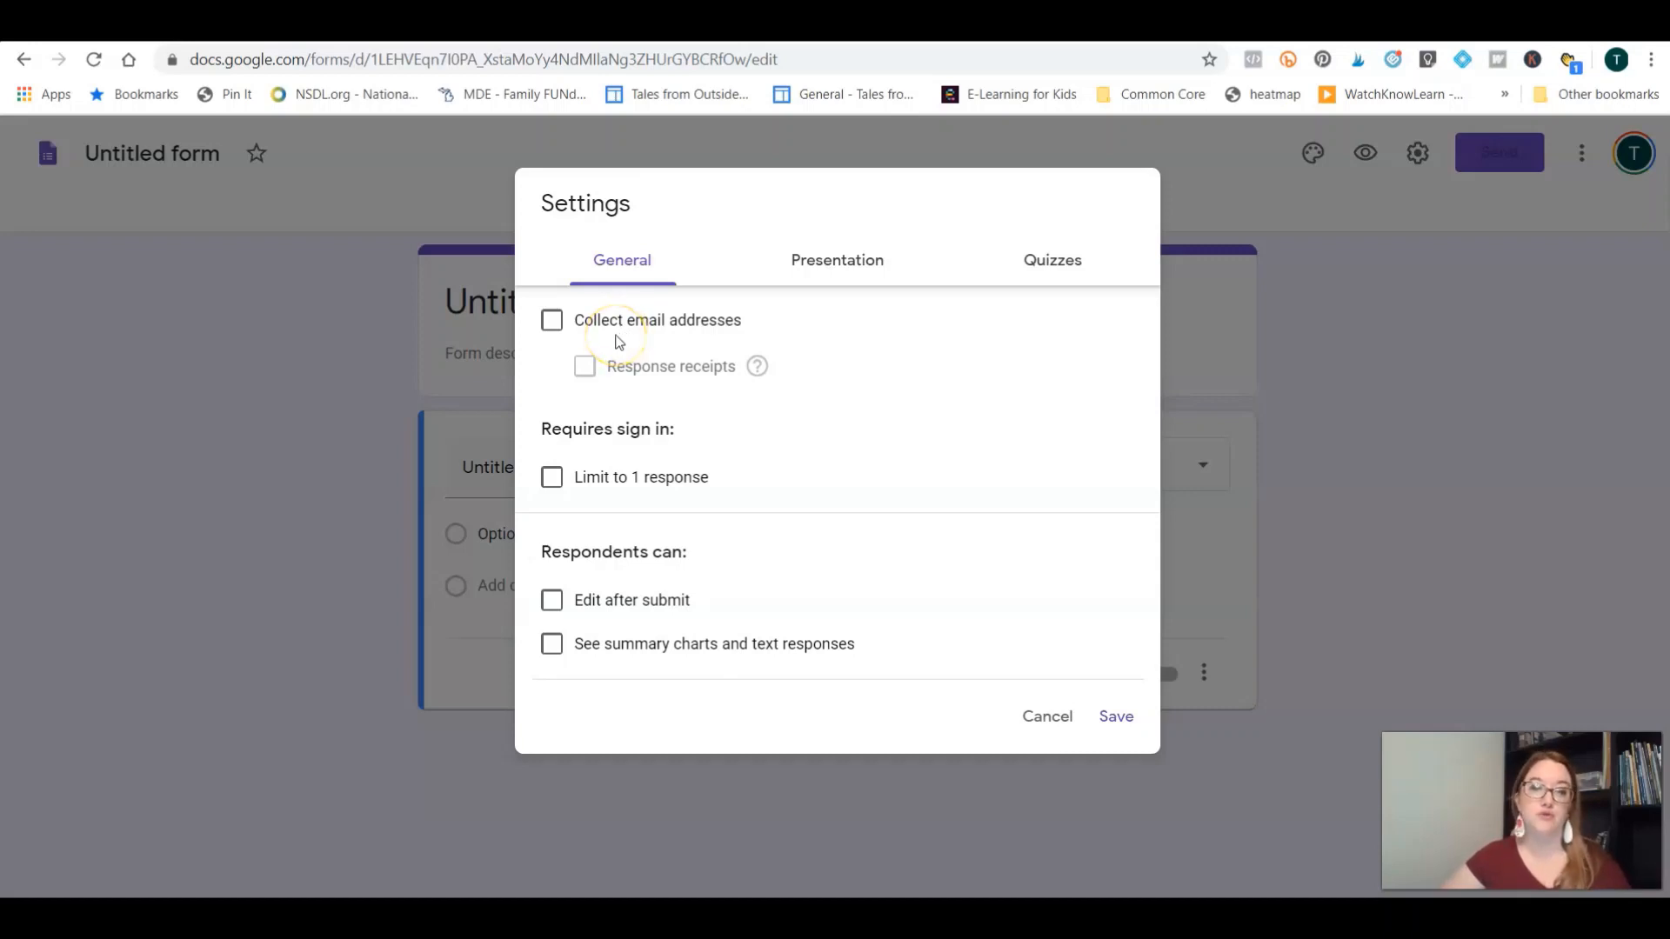
click(623, 320)
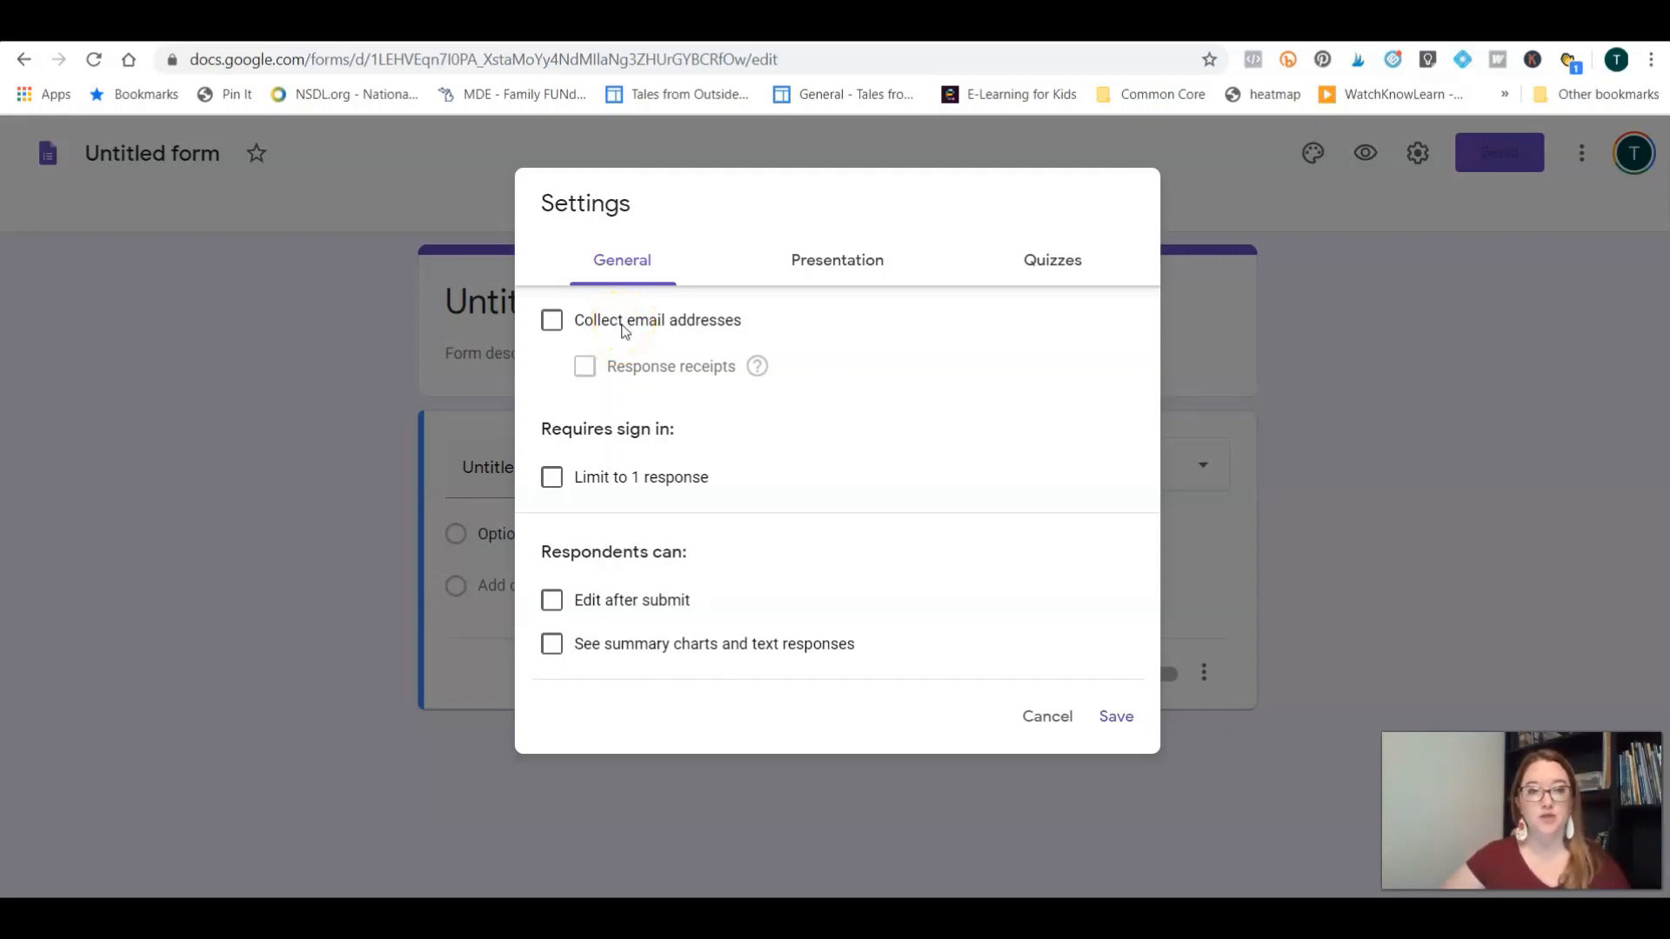
click(624, 329)
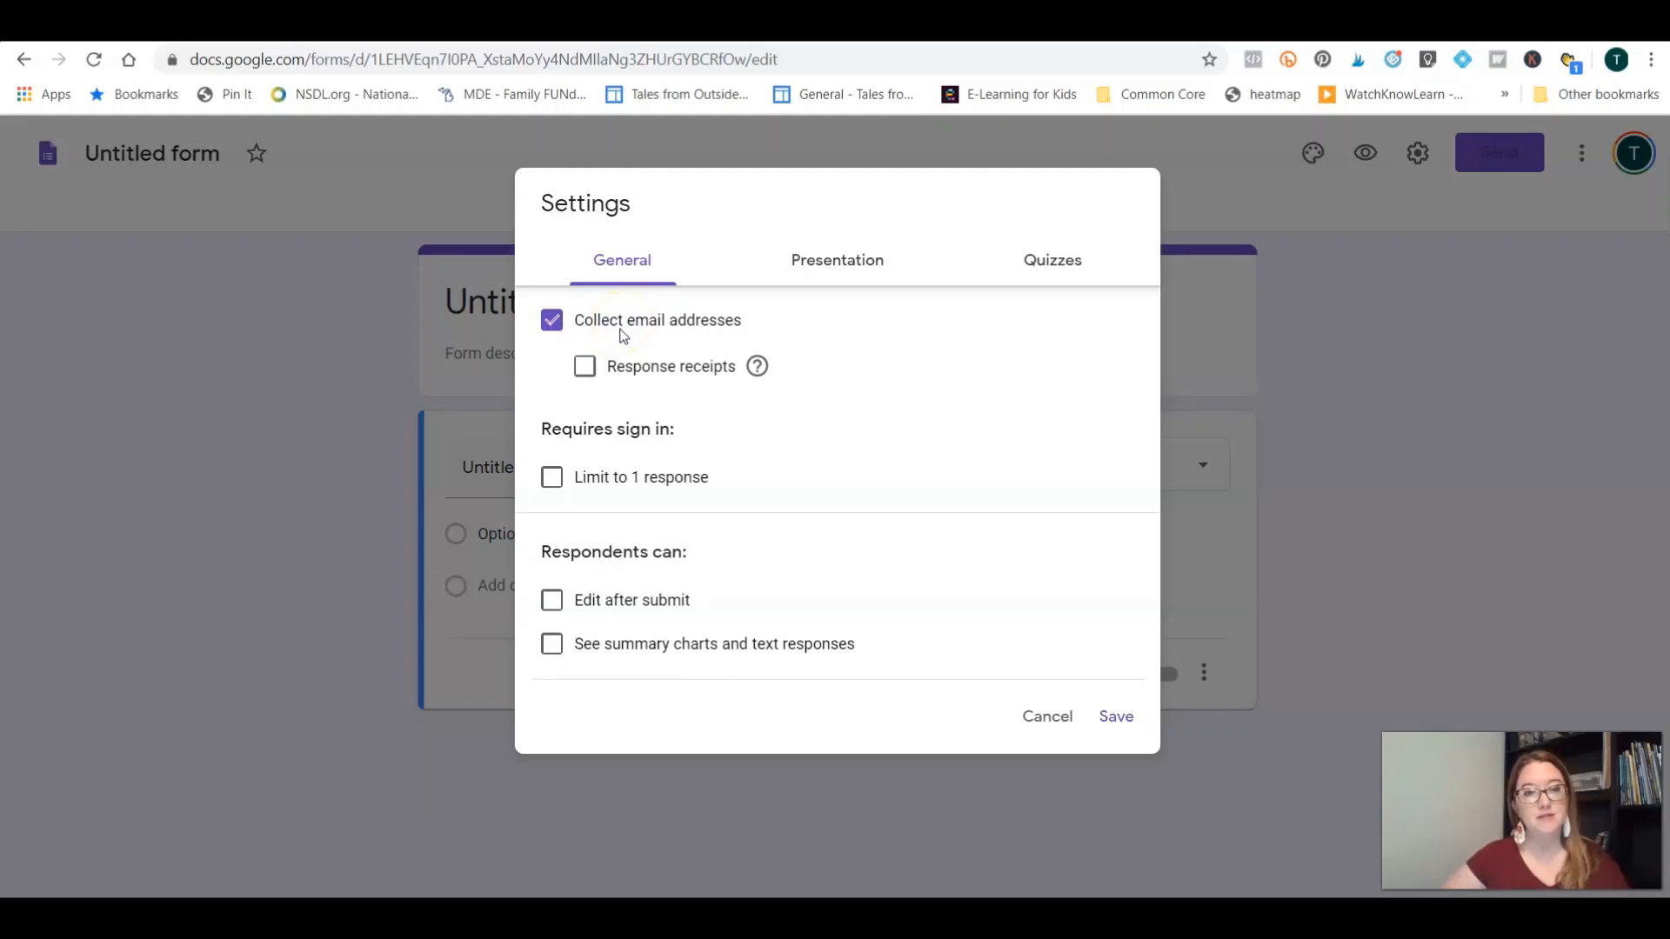
click(599, 483)
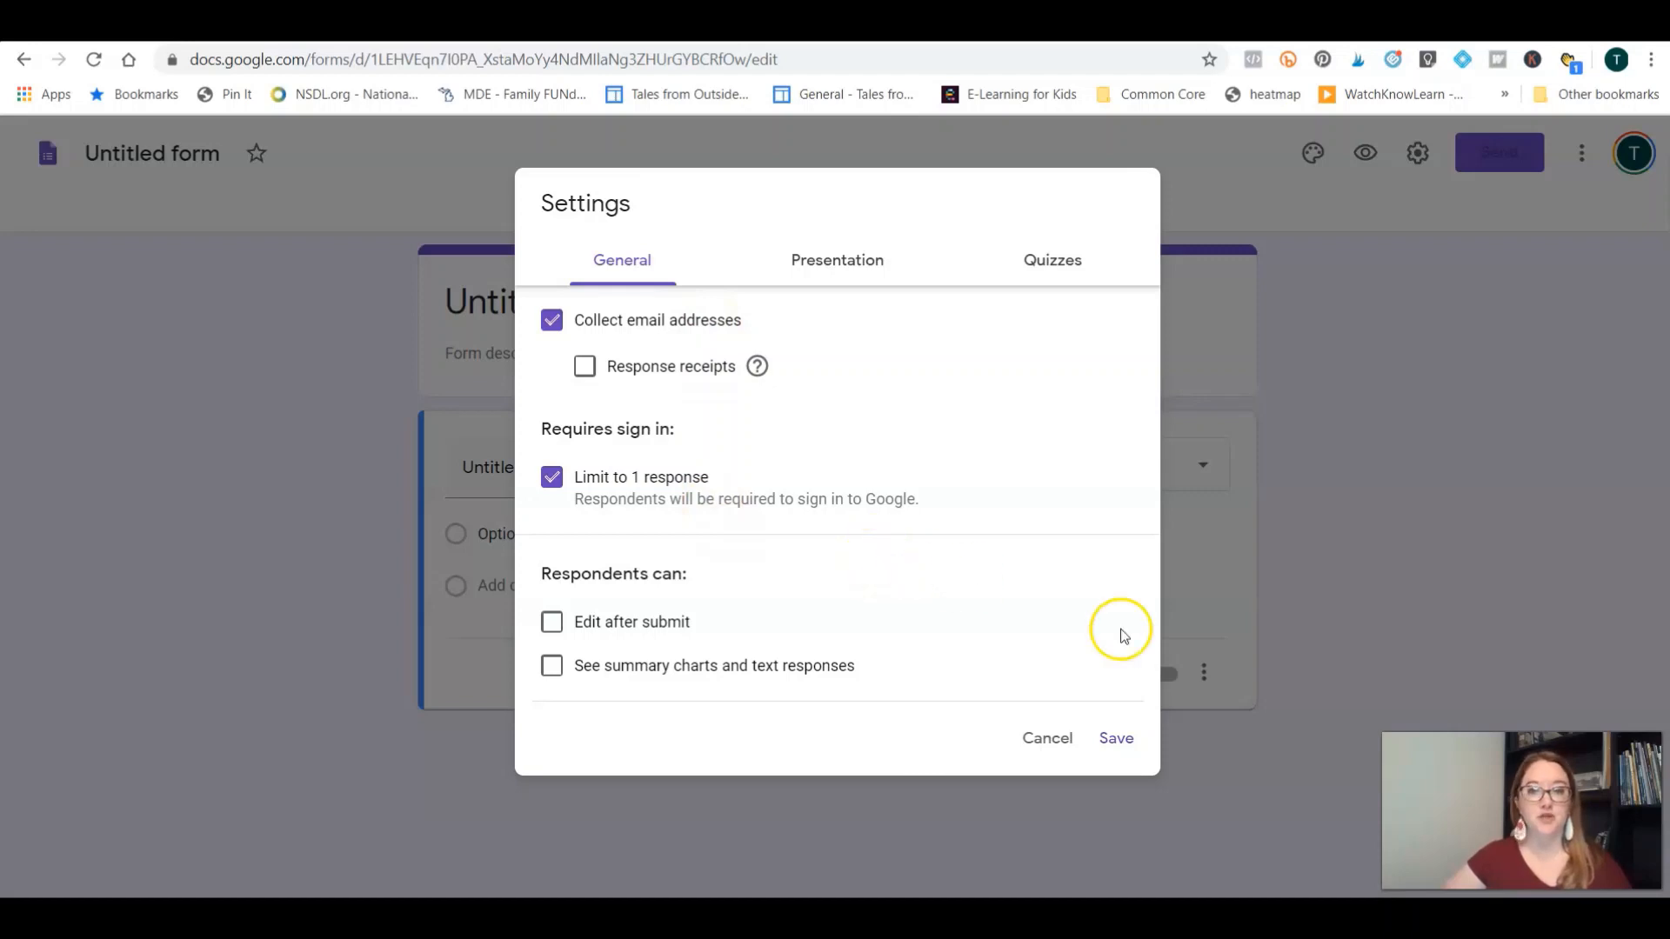
click(1110, 747)
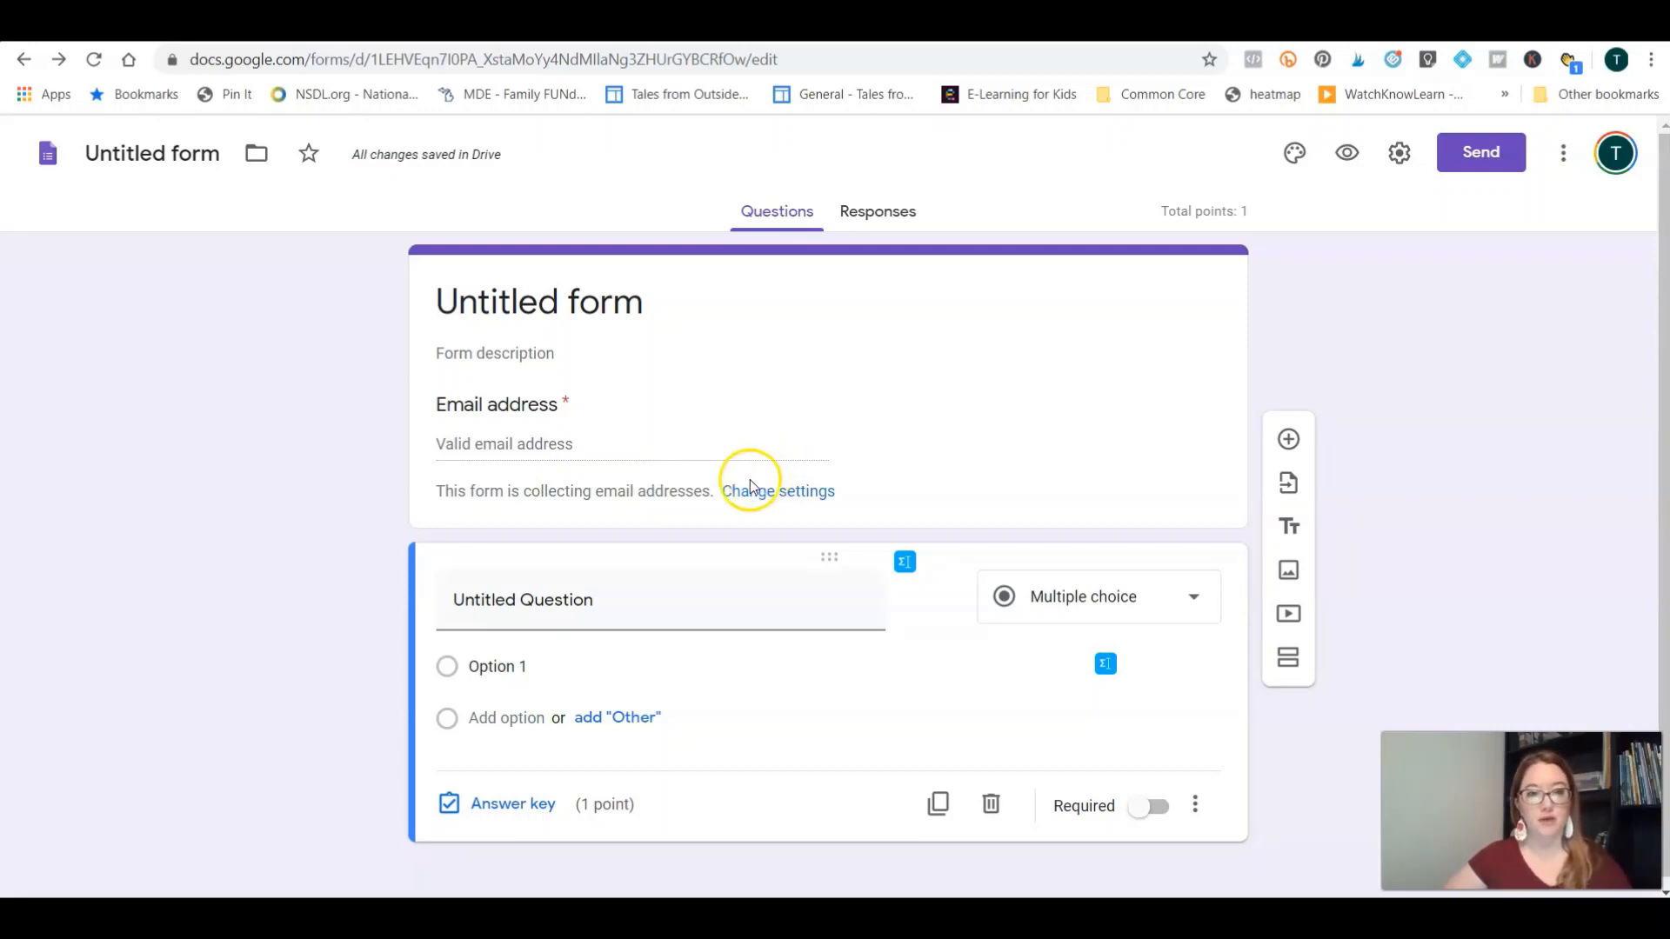
Step: Title the form "Understanding Fractions"
click(544, 304)
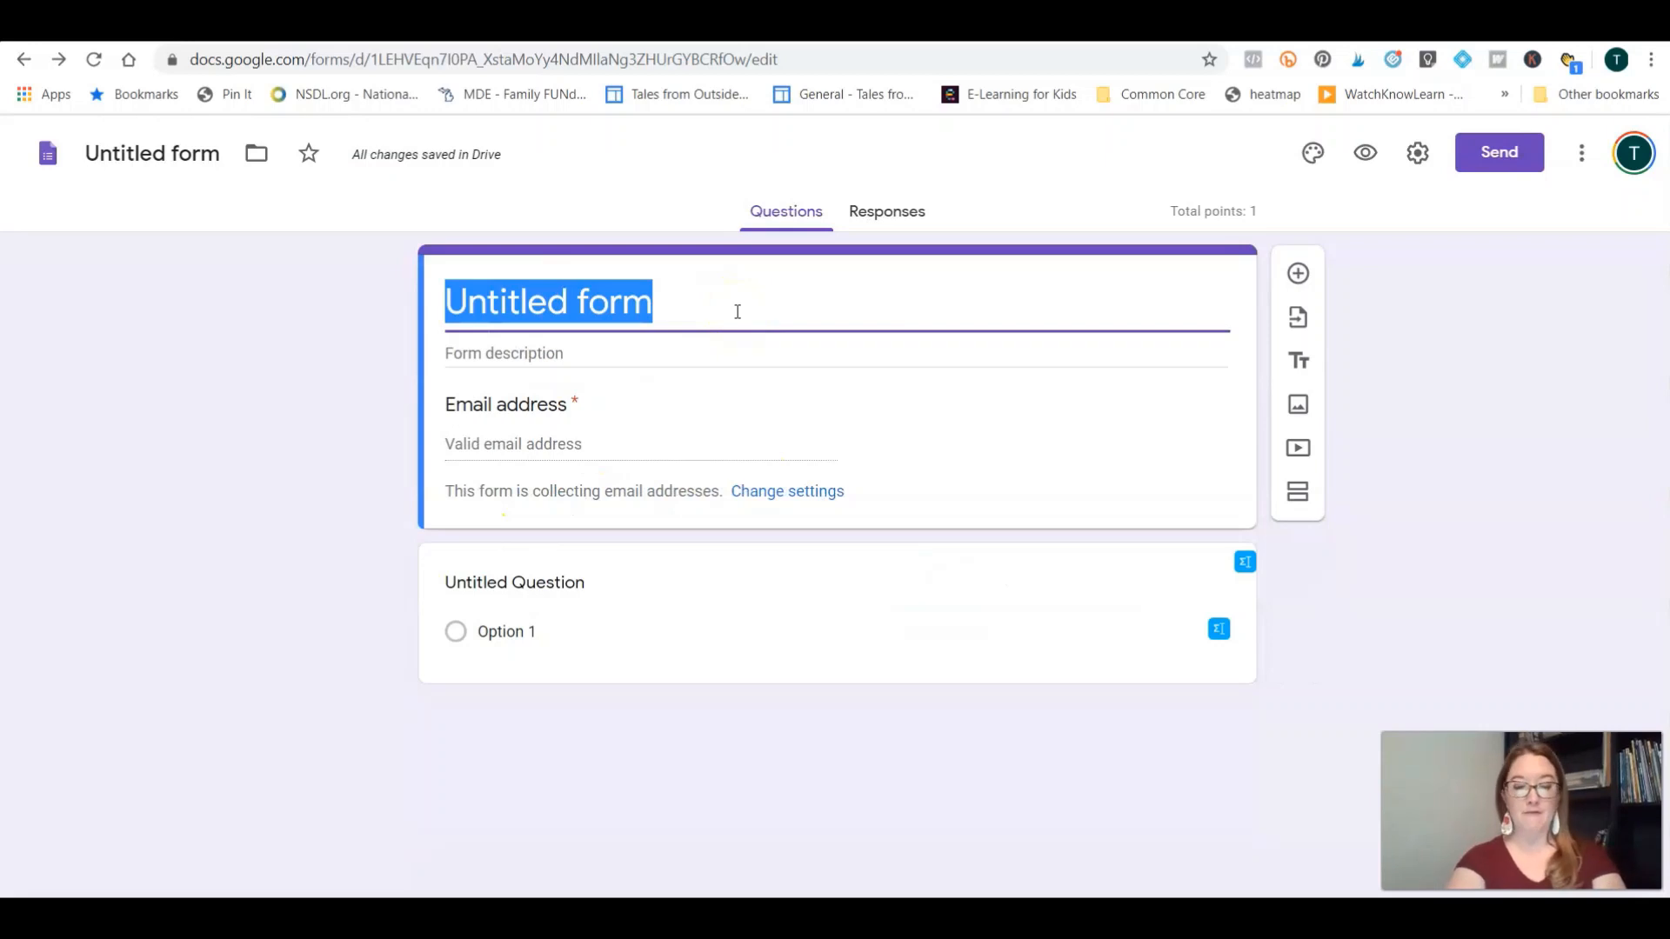
text(Understandi)
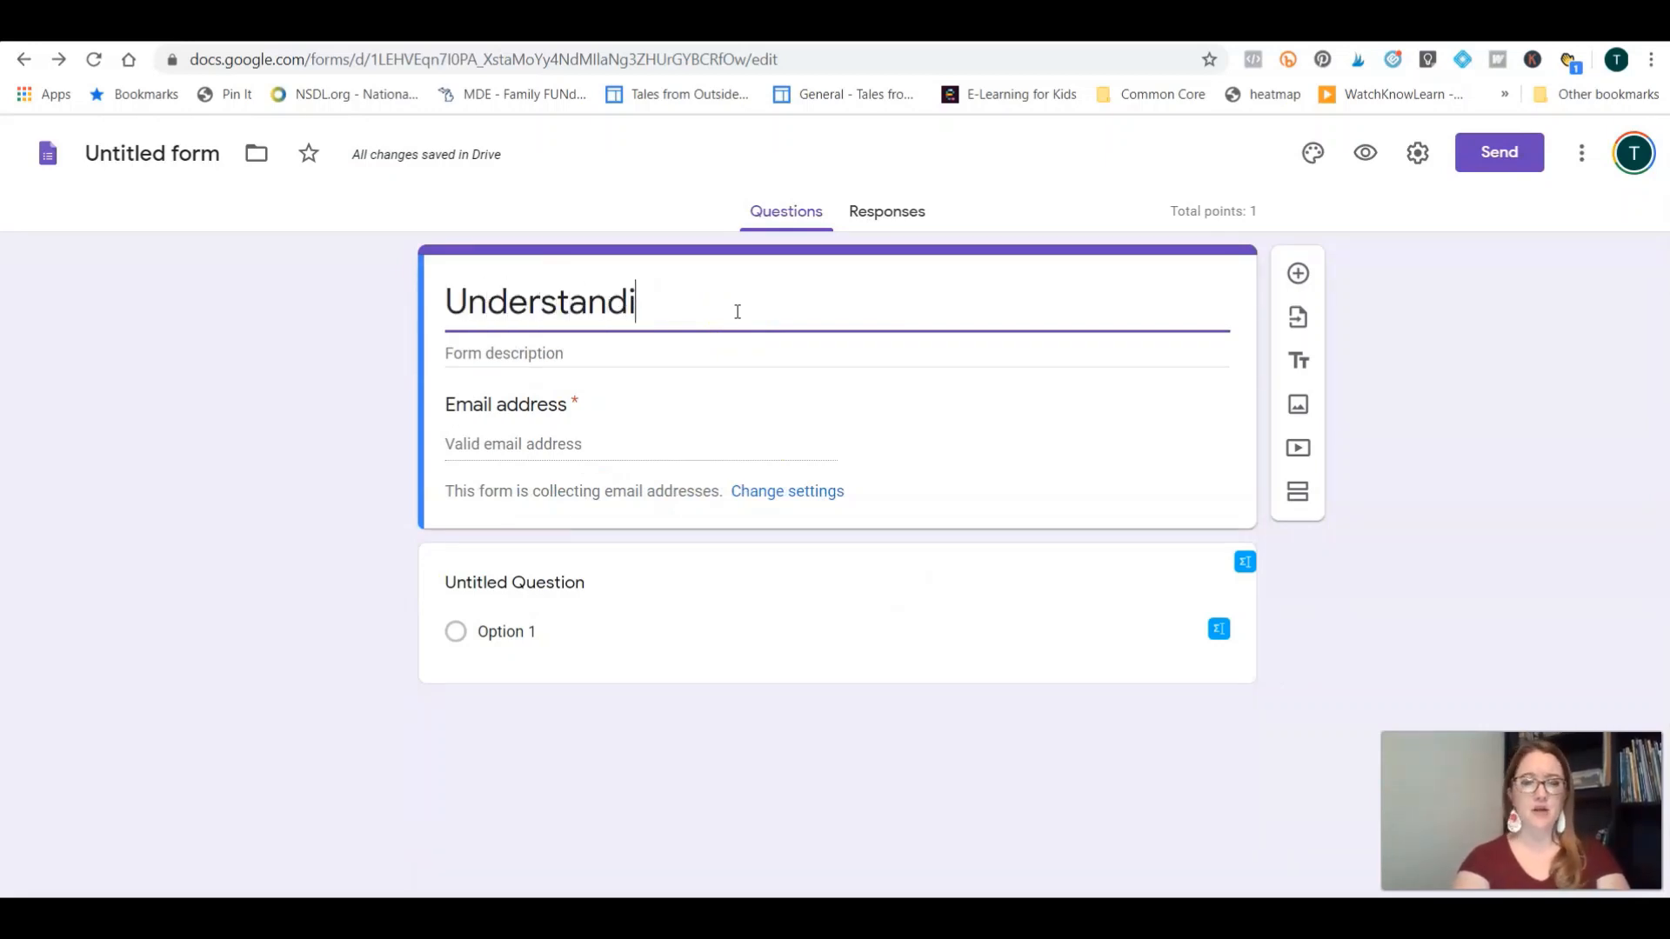
text(ng for Fr)
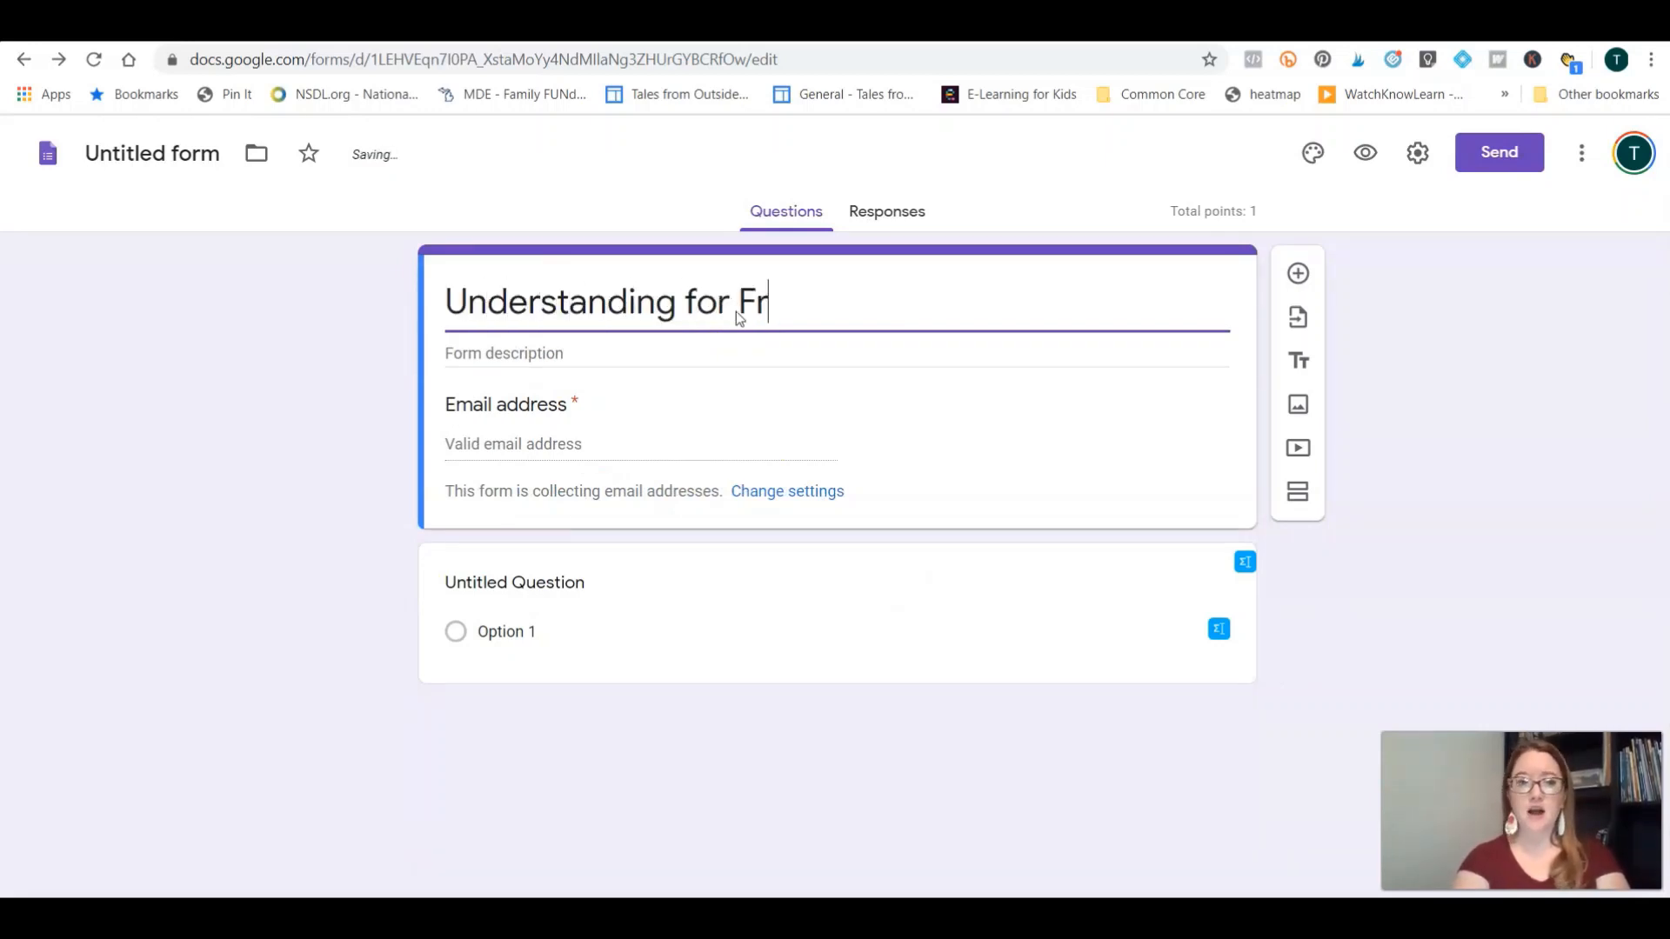
key(BackSpace)
key(BackSpace)
key(BackSpace)
key(BackSpace)
key(BackSpace)
key(BackSpace)
text(Fractions)
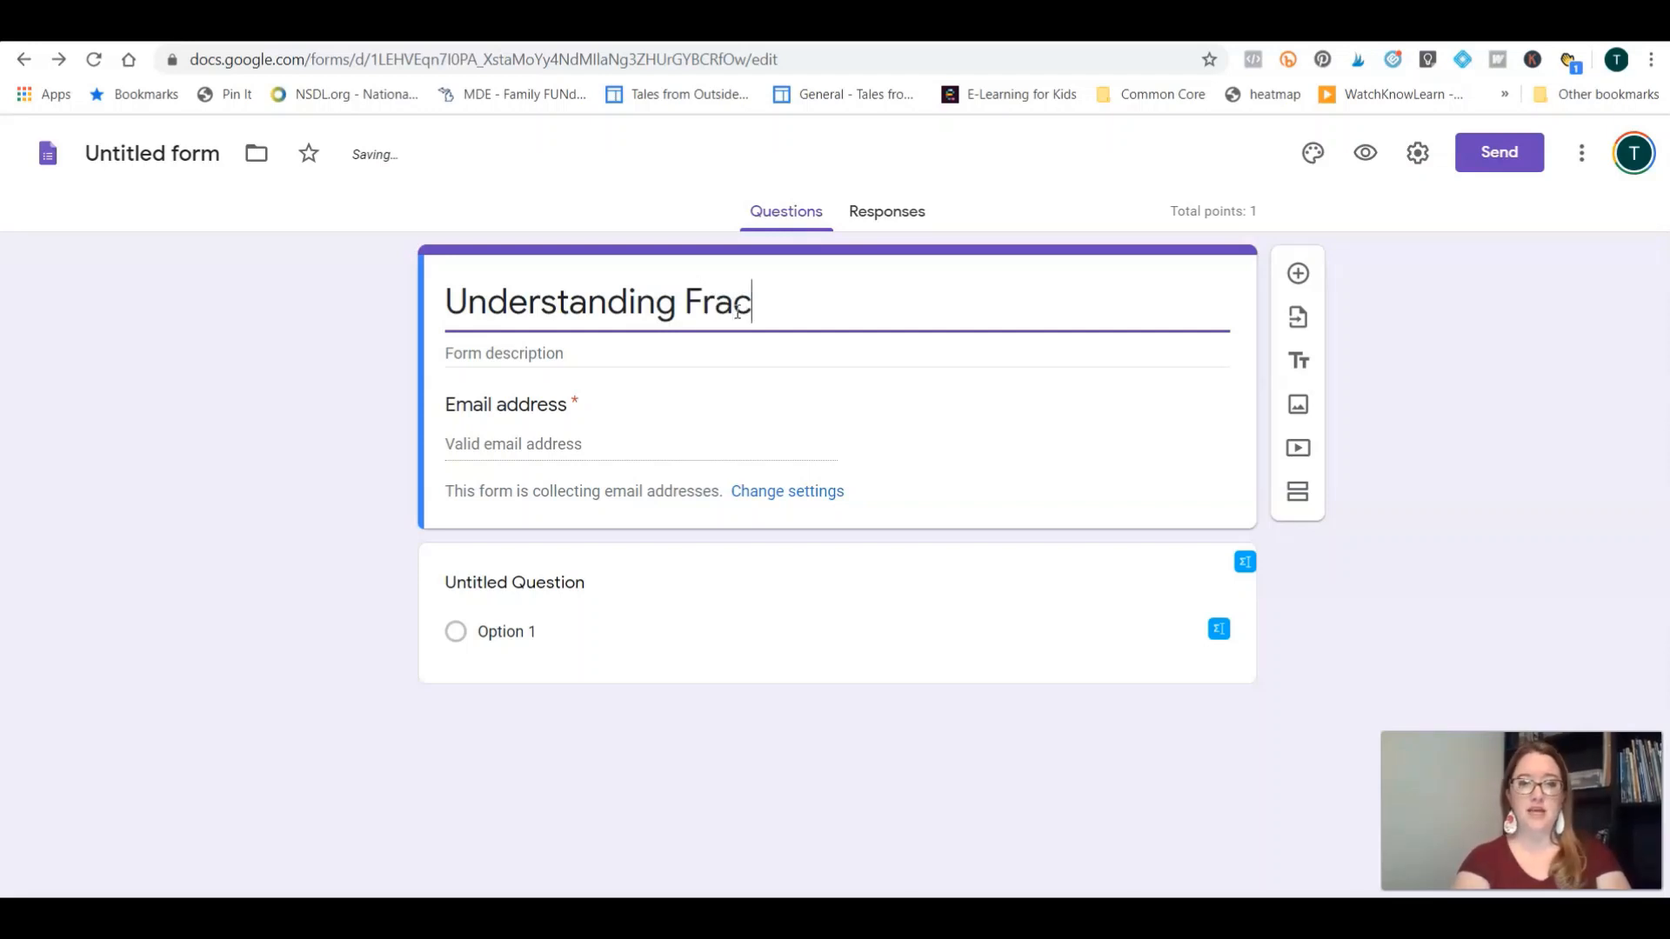
click(664, 342)
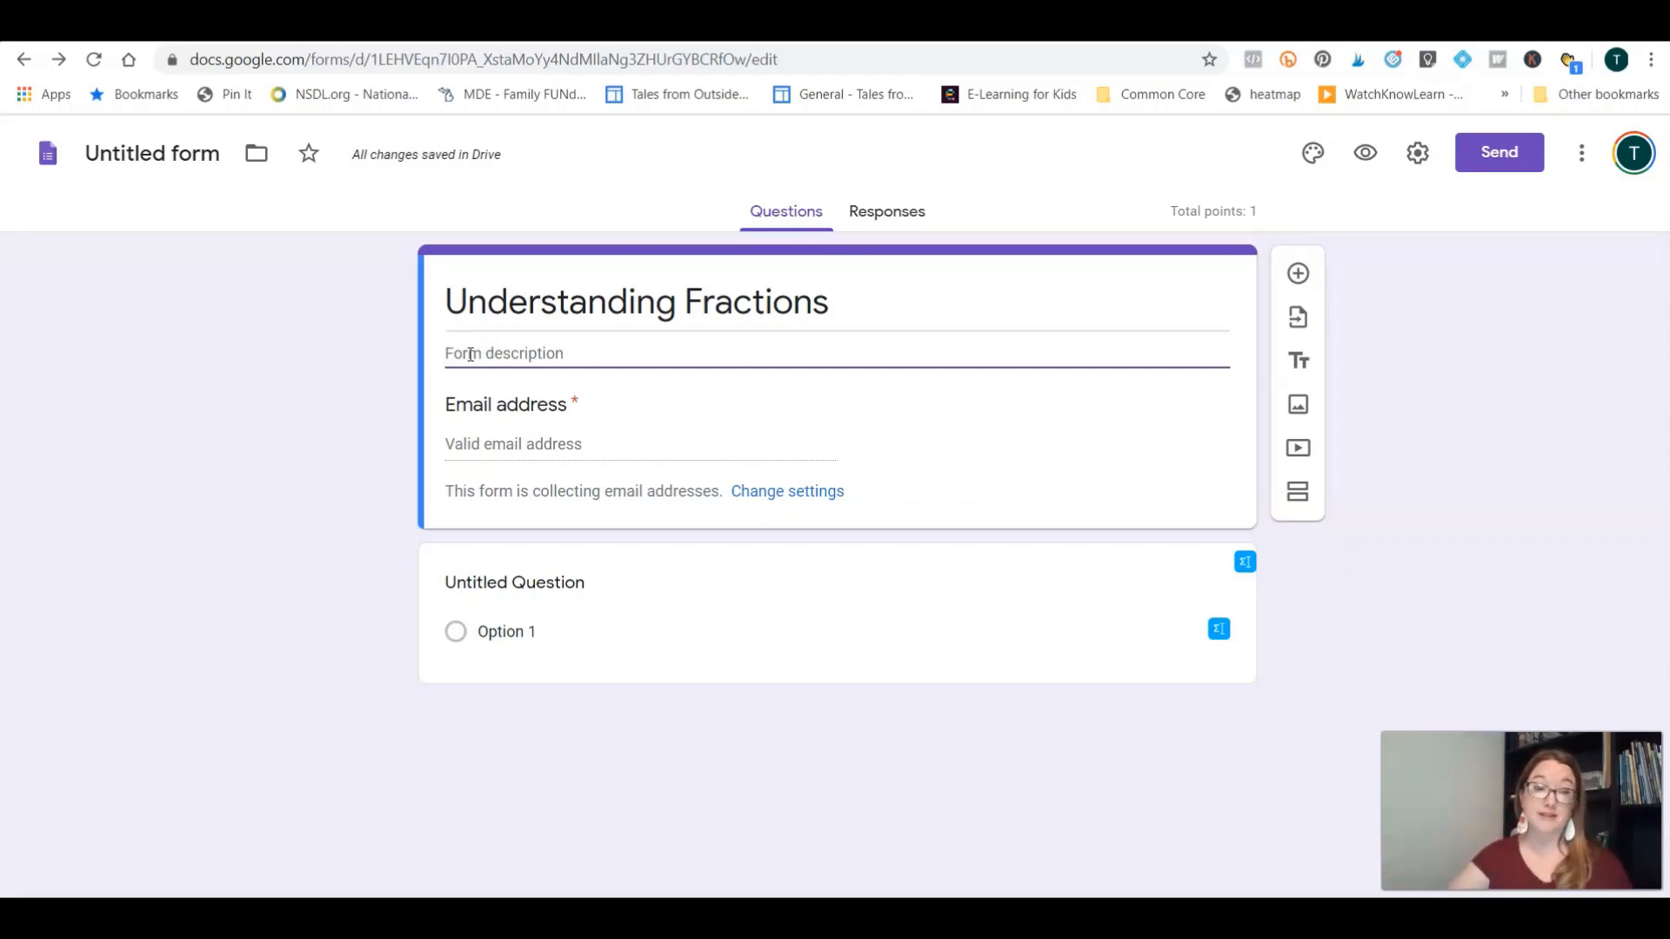
click(461, 352)
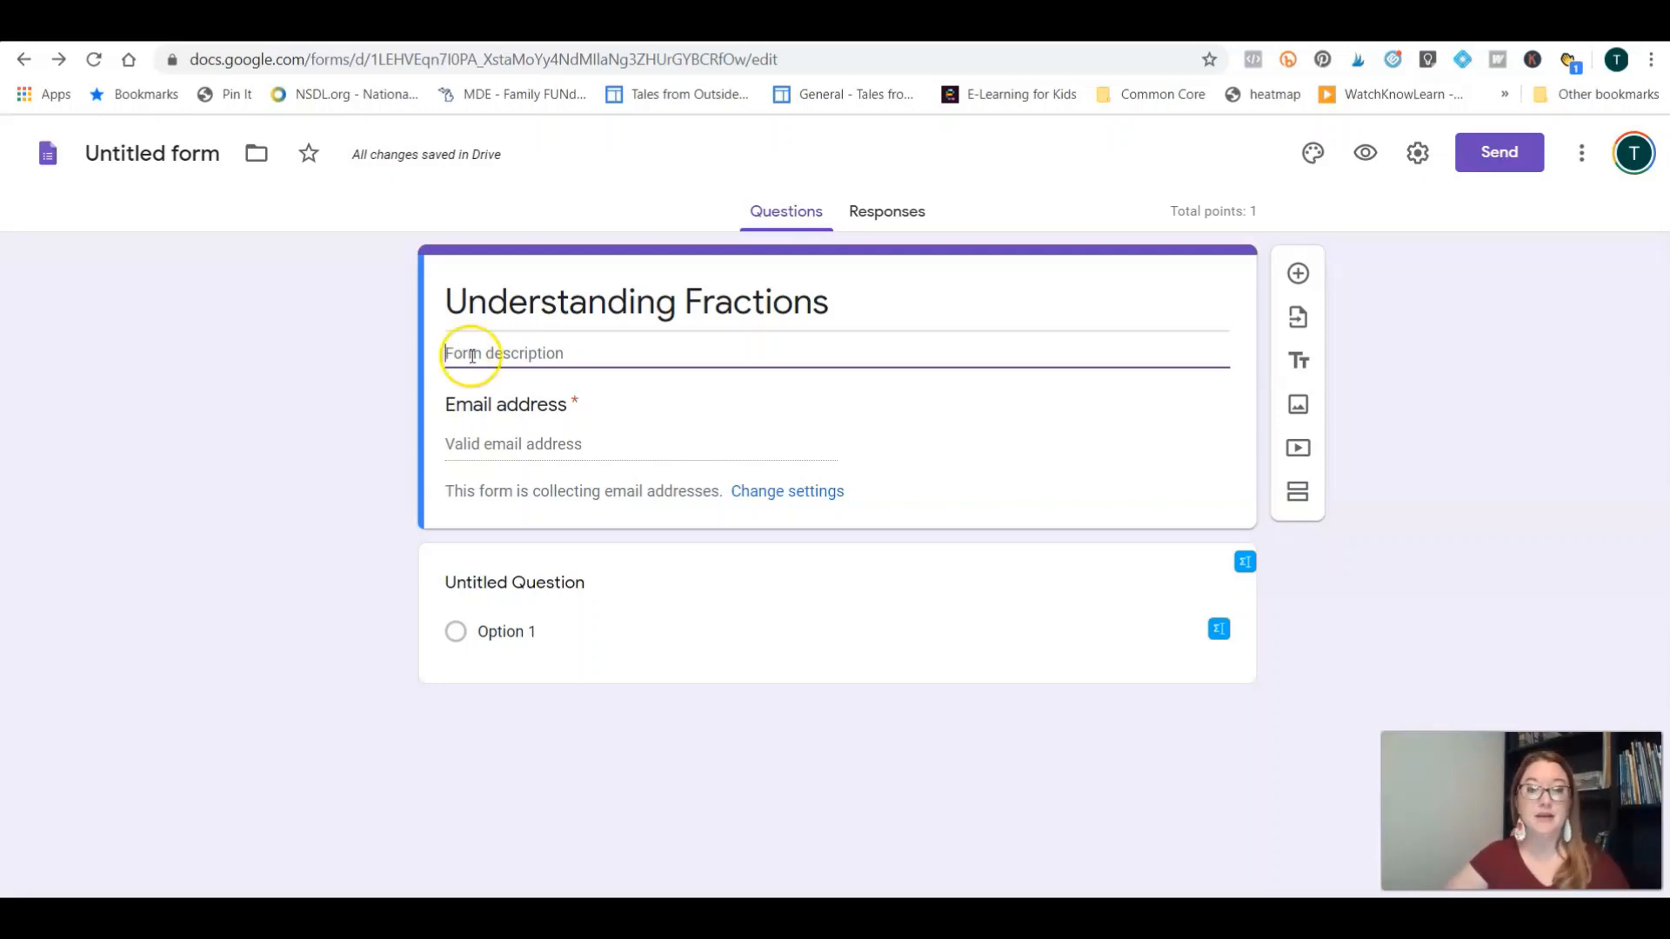
click(1299, 404)
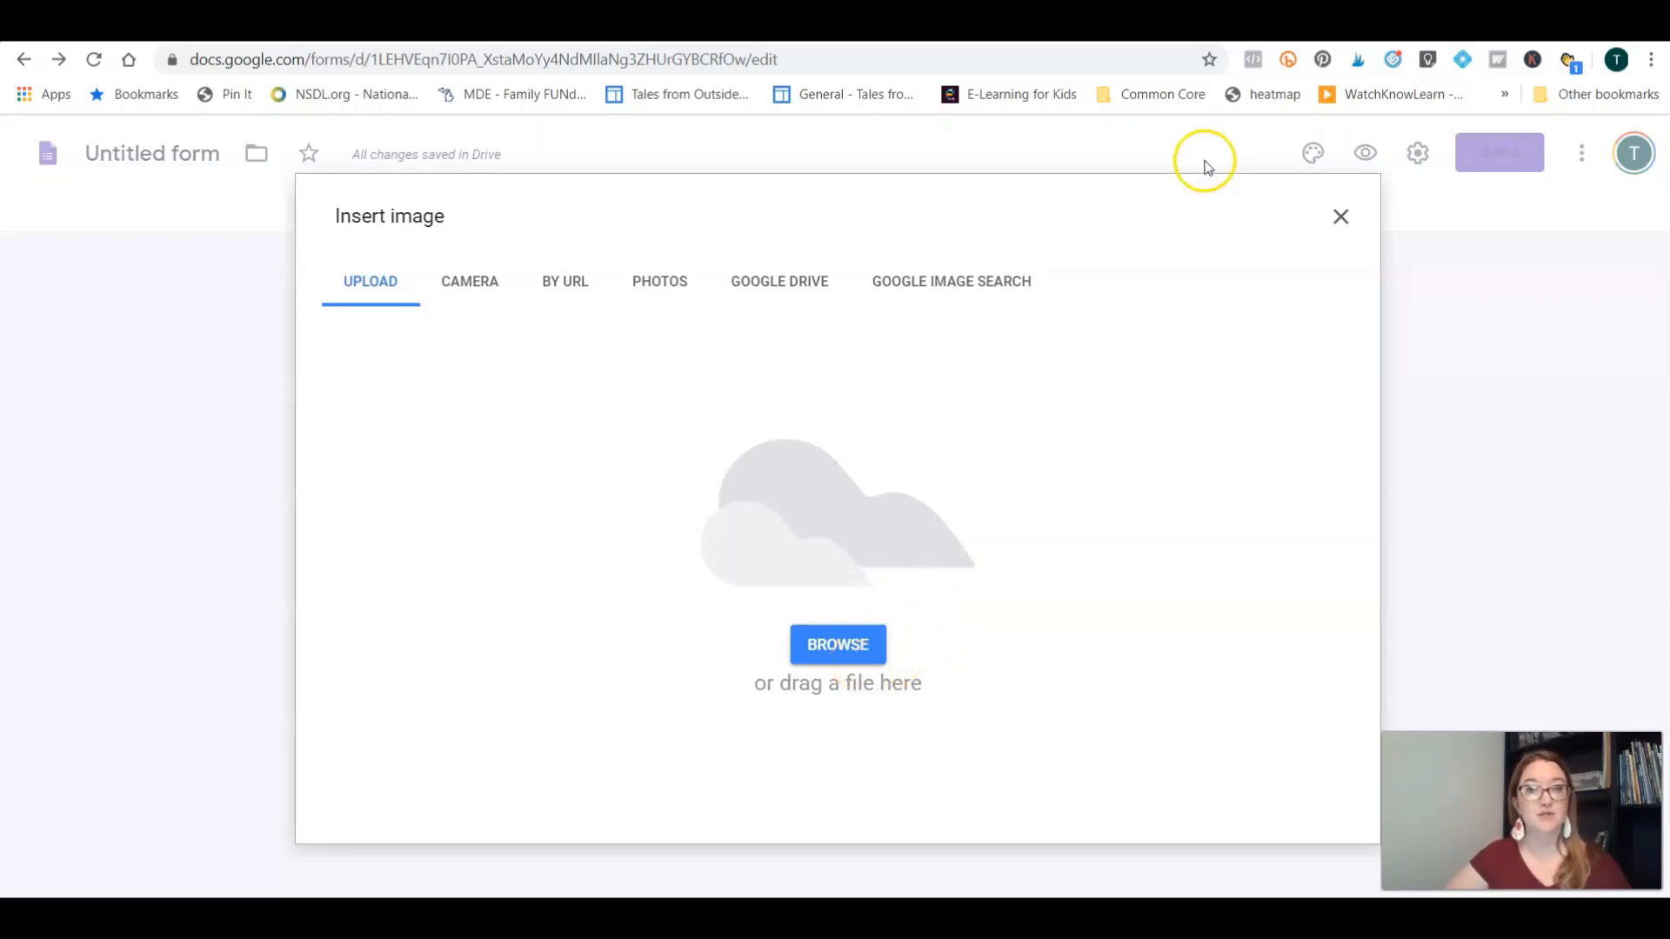
click(1348, 219)
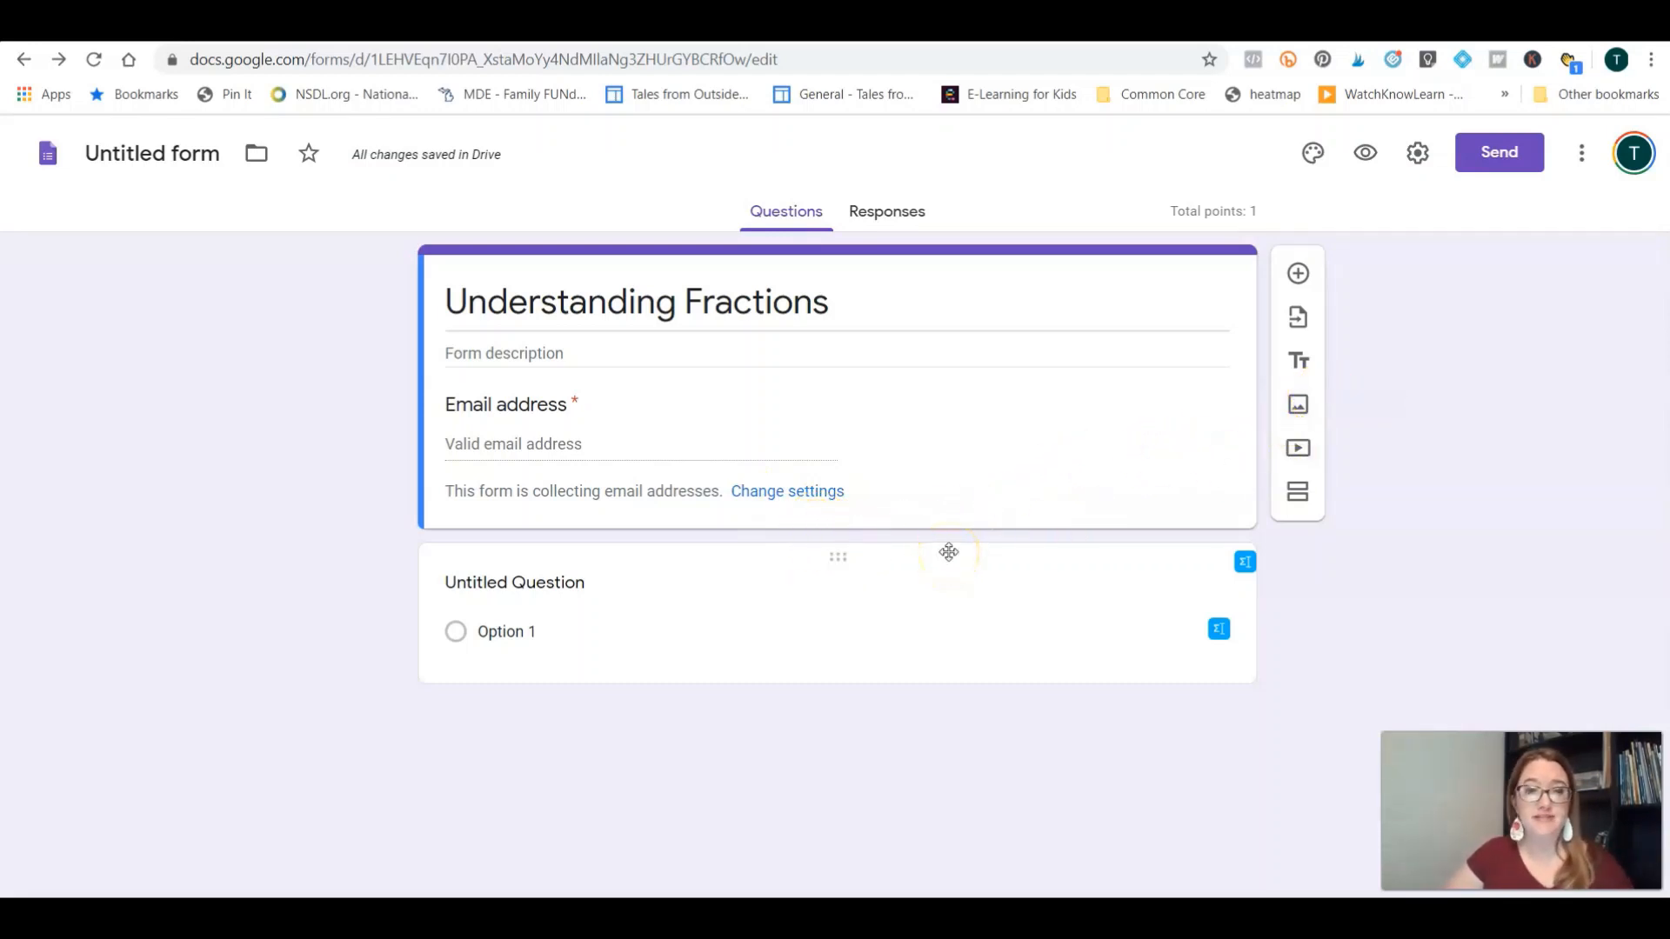
click(694, 493)
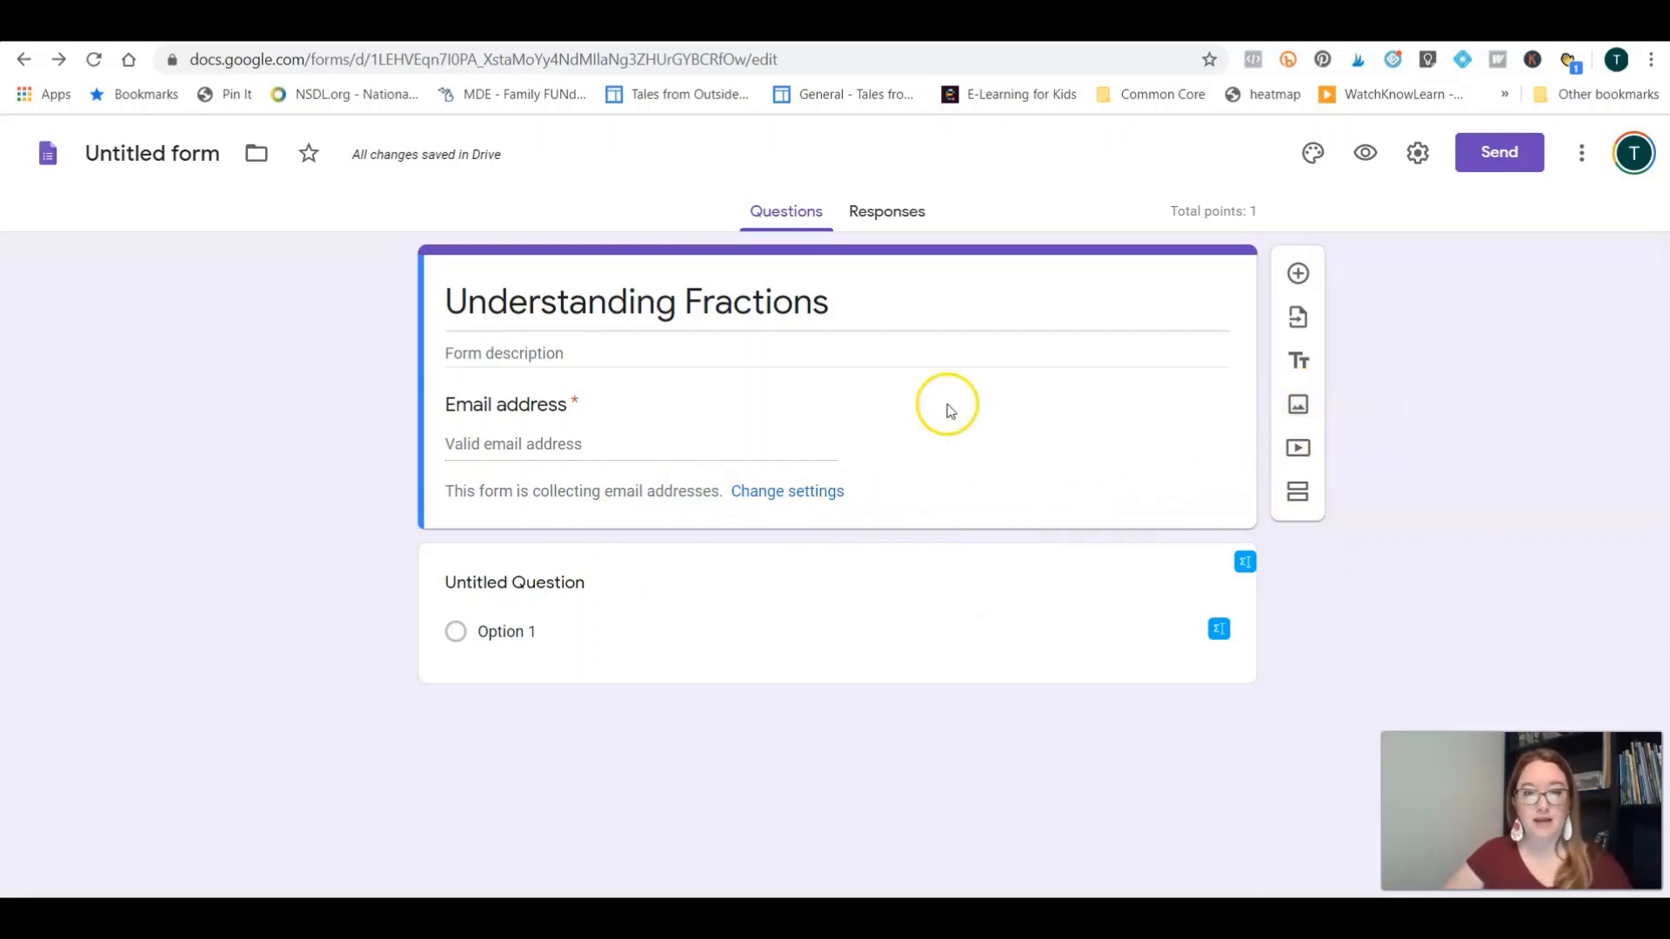
click(644, 596)
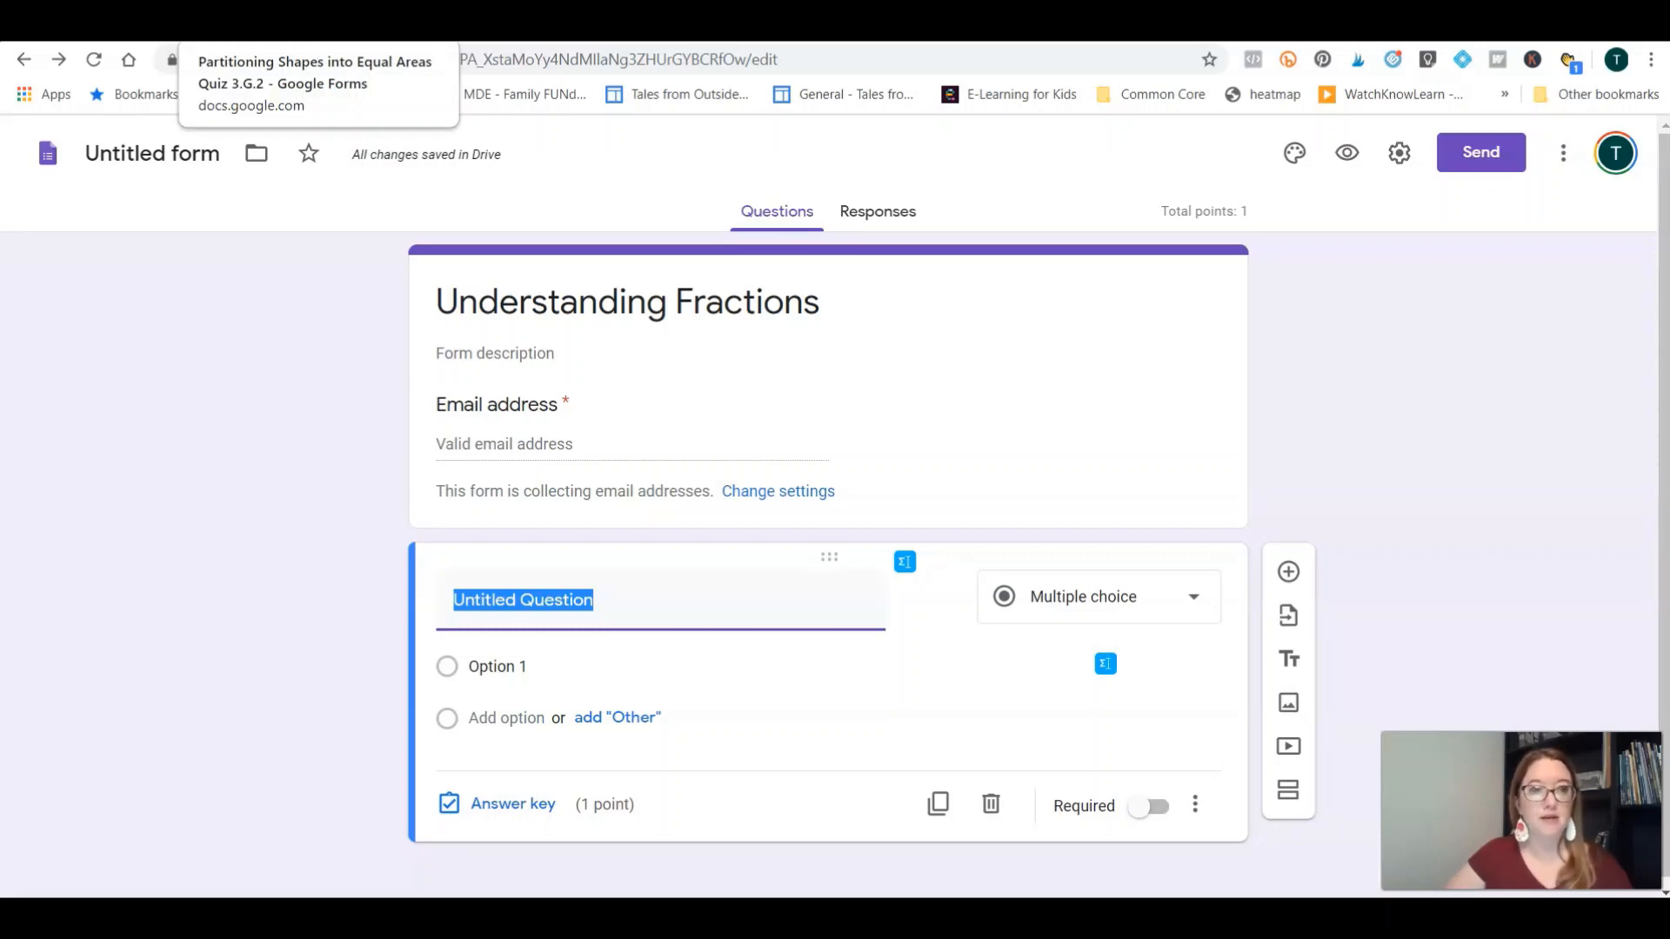
Step: Switch to the existing "Partitioning Shapes into Equal Areas Quiz 3.G.2" form and open its respondent preview
click(260, 28)
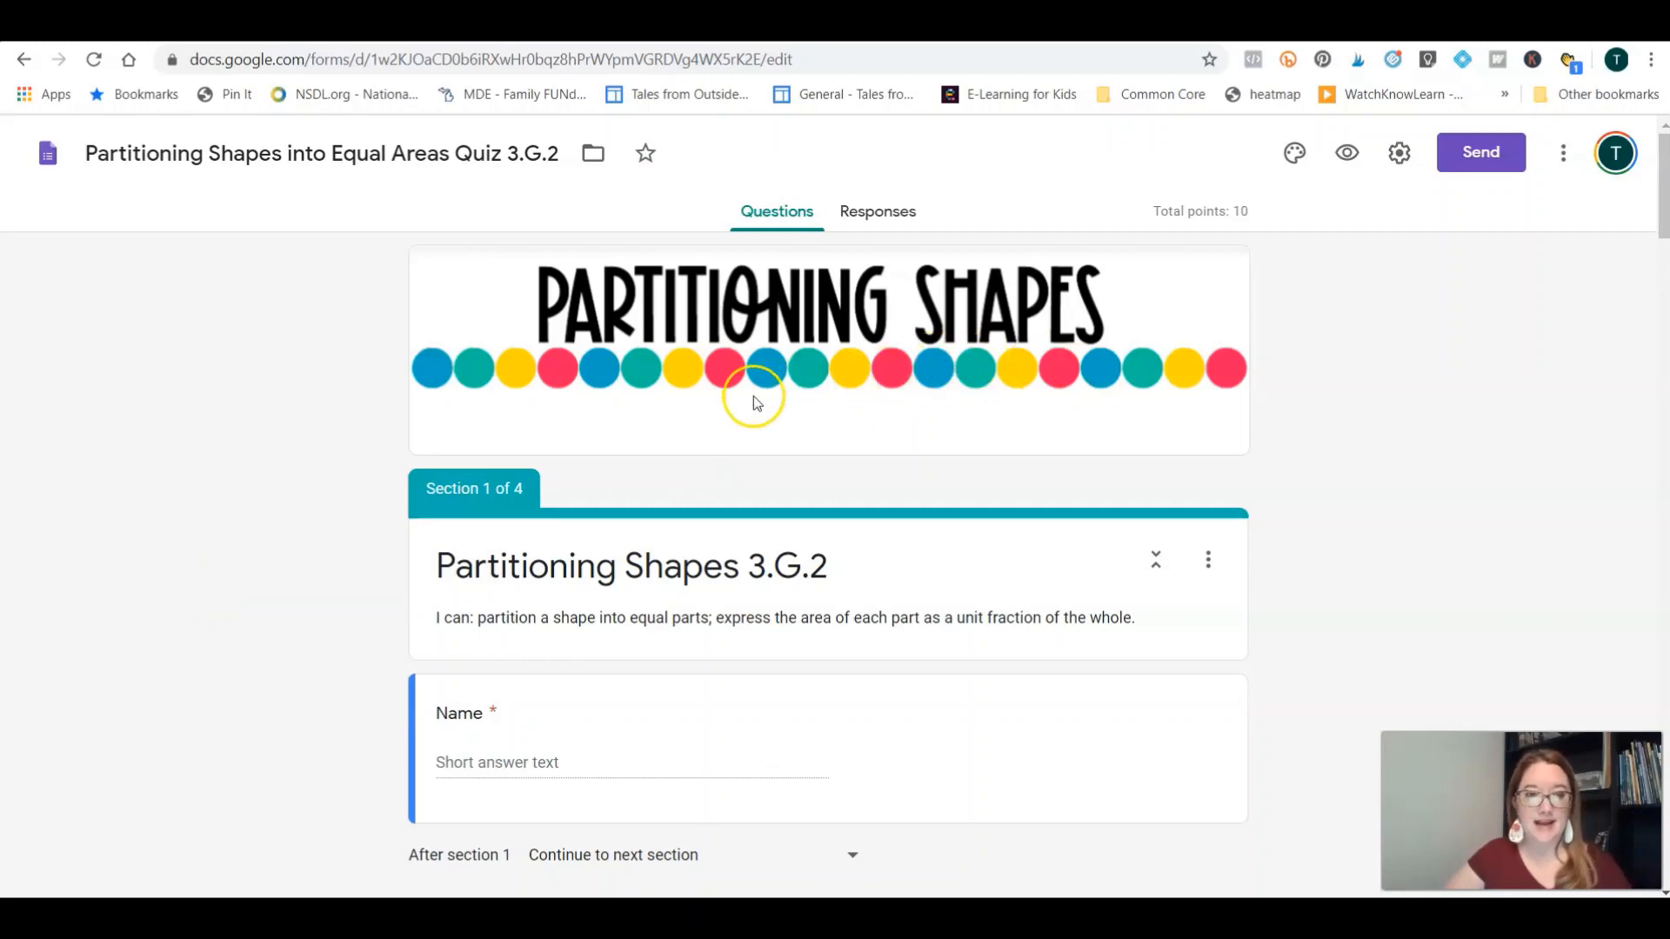
scroll(605, 470, down, 1)
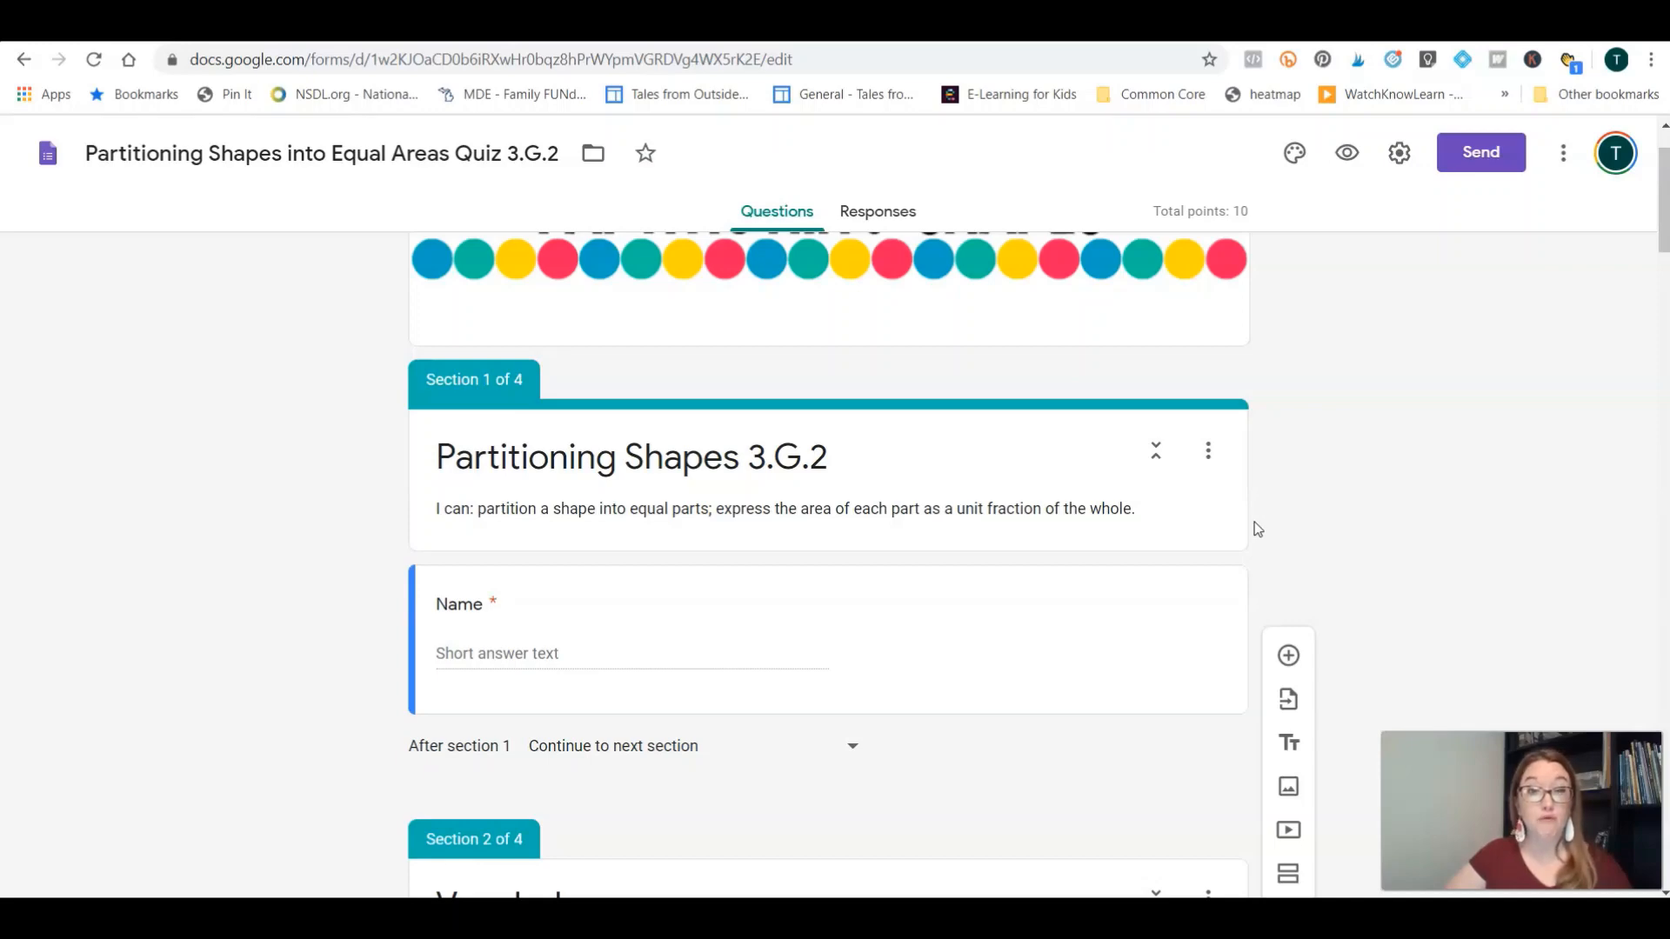
click(1347, 153)
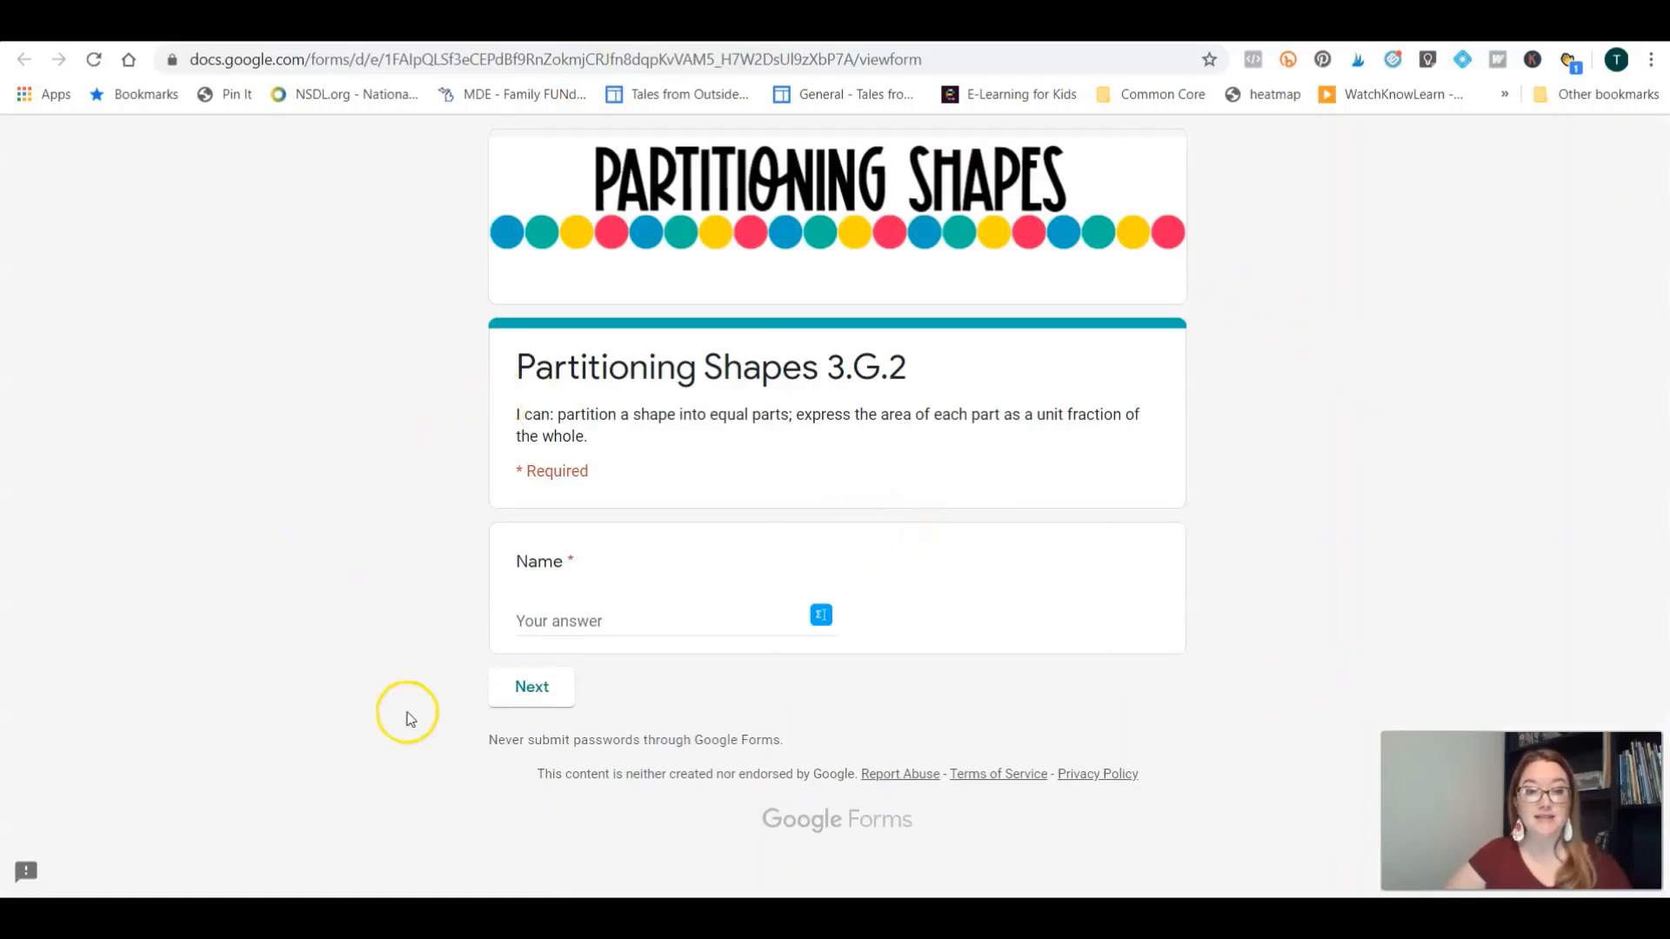
Step: Enter the respondent's name in the preview, continue to the Vocabulary section and look through its questions
click(635, 639)
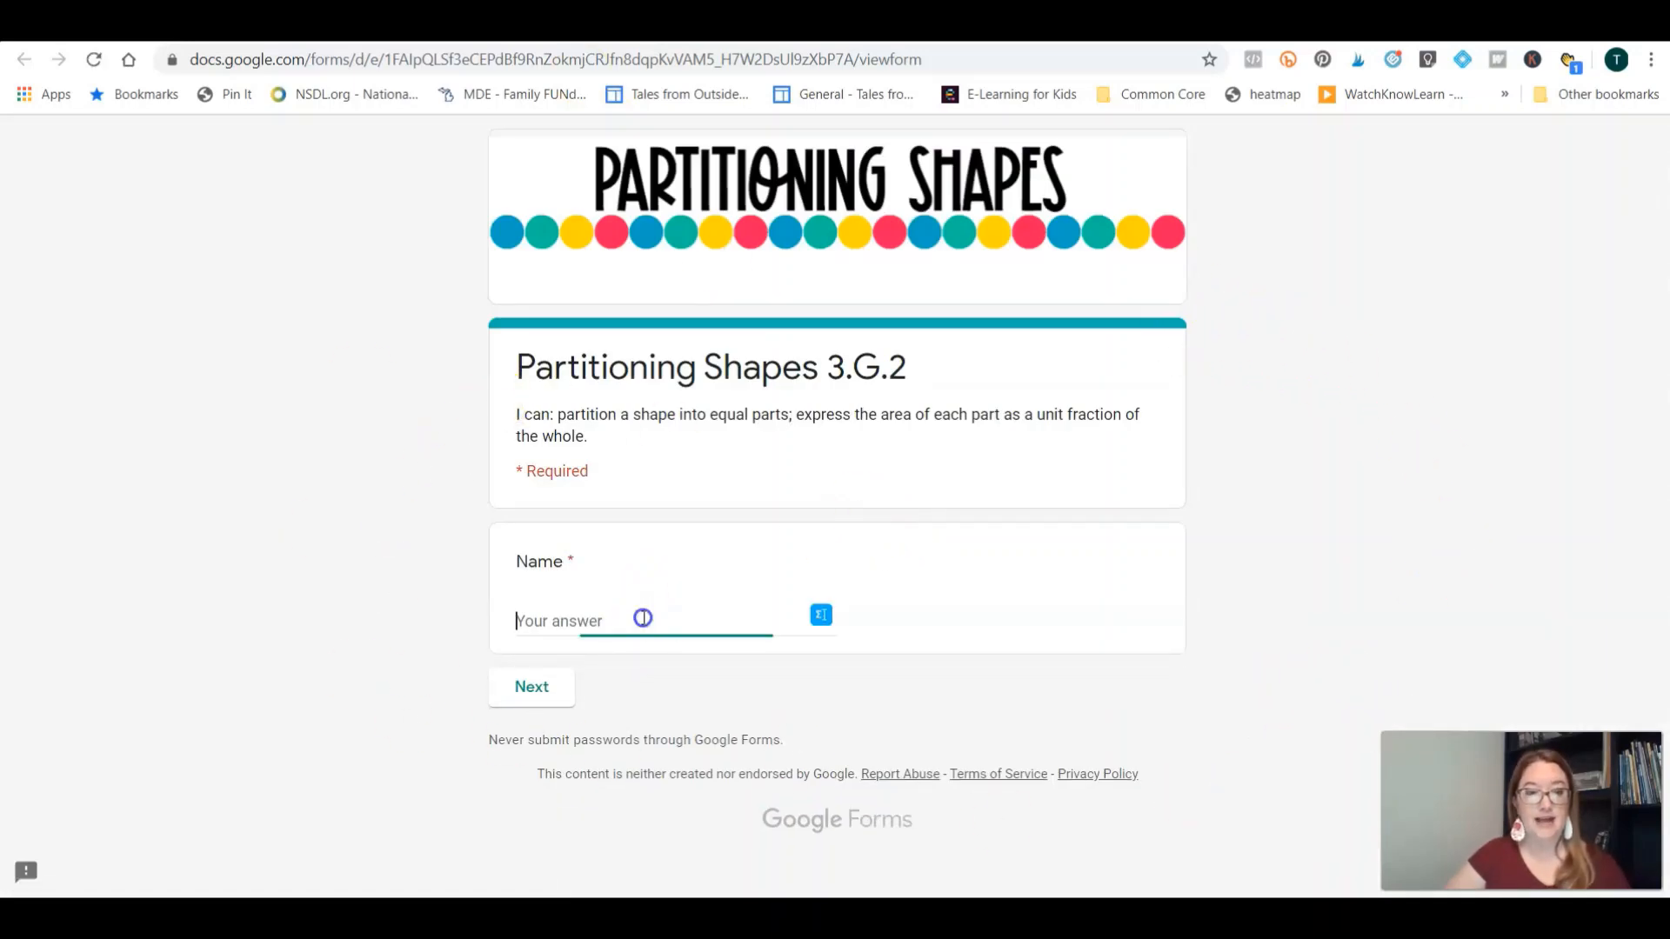
text(Tessa)
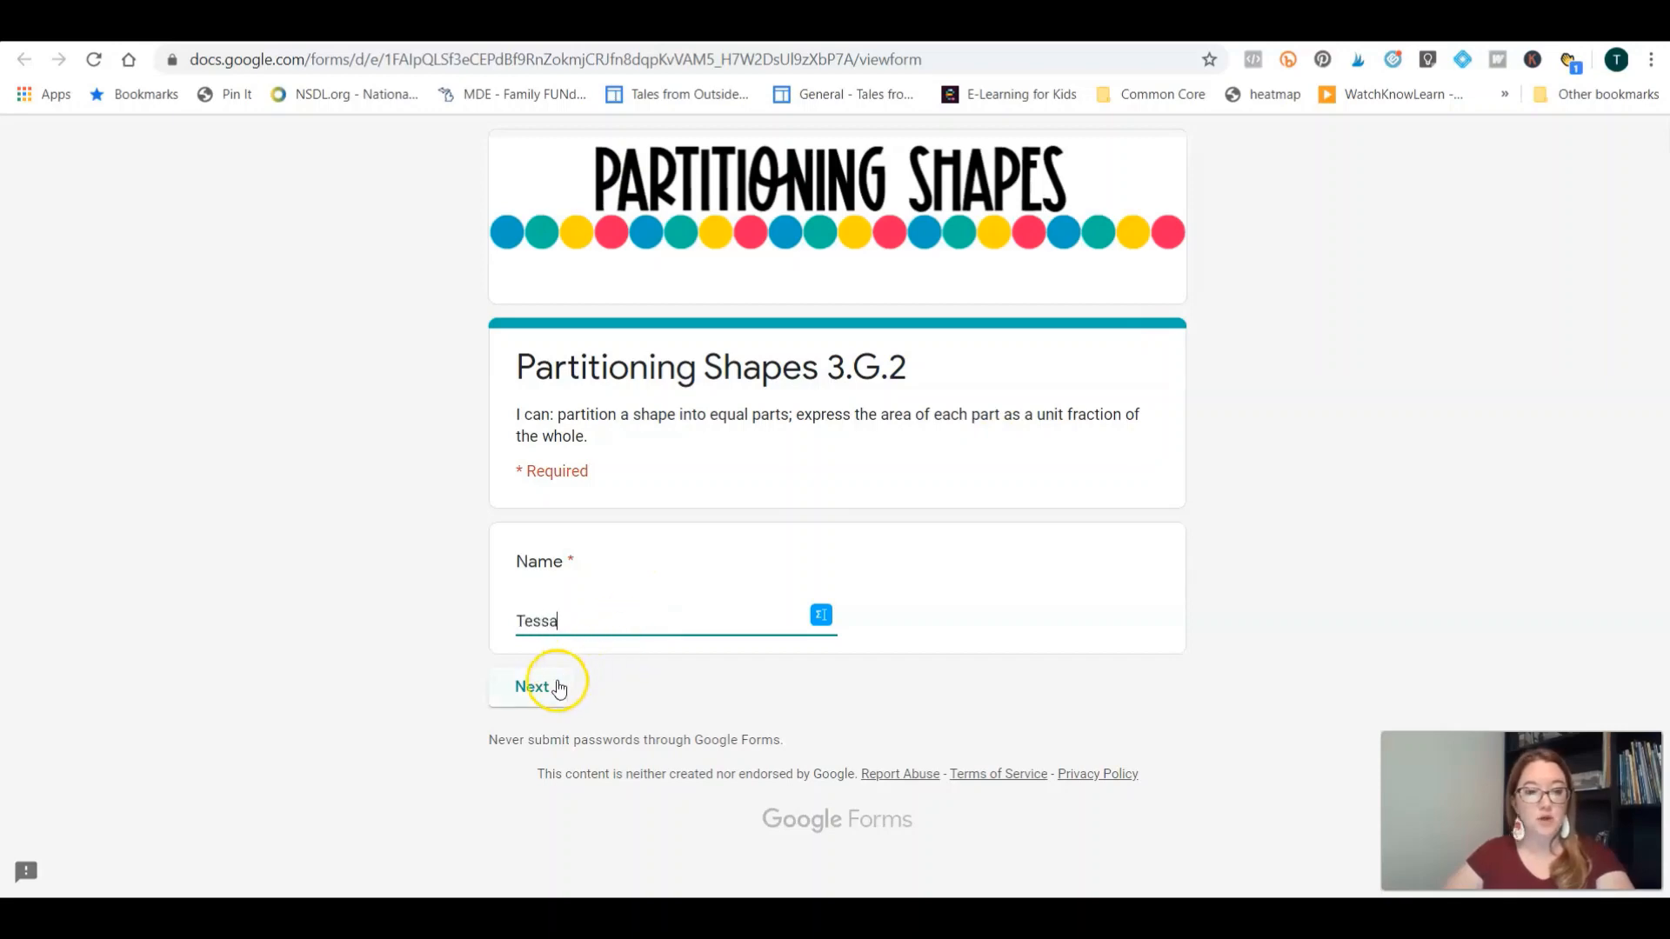
click(539, 689)
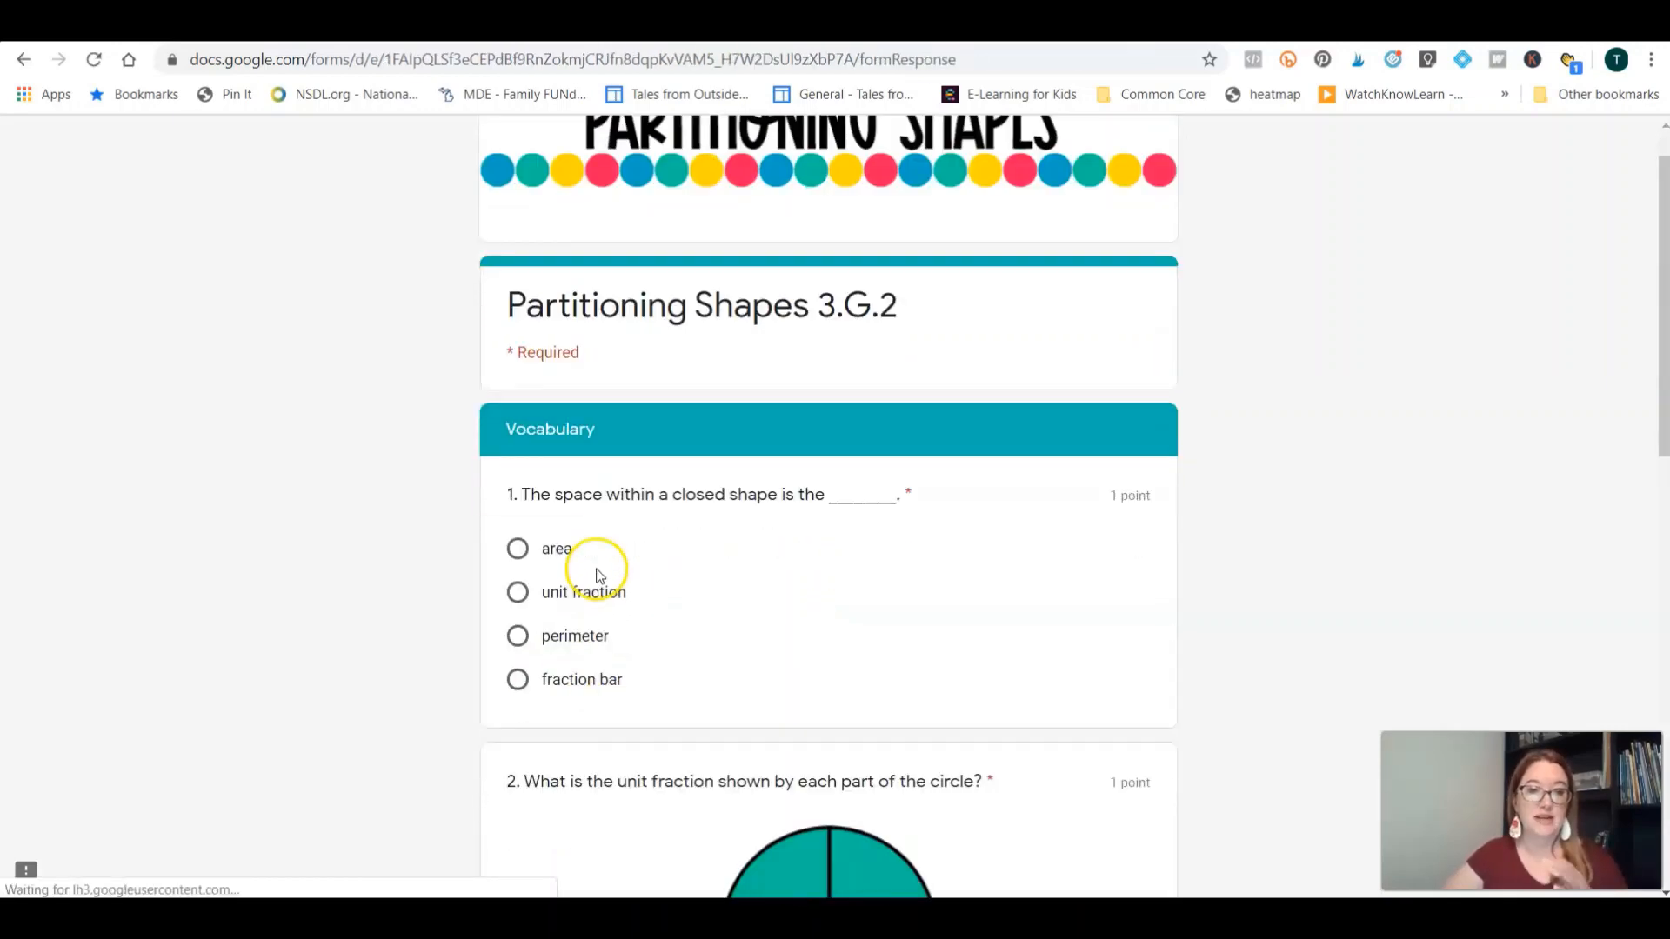
scroll(592, 597, down, 12)
scroll(592, 607, up, 15)
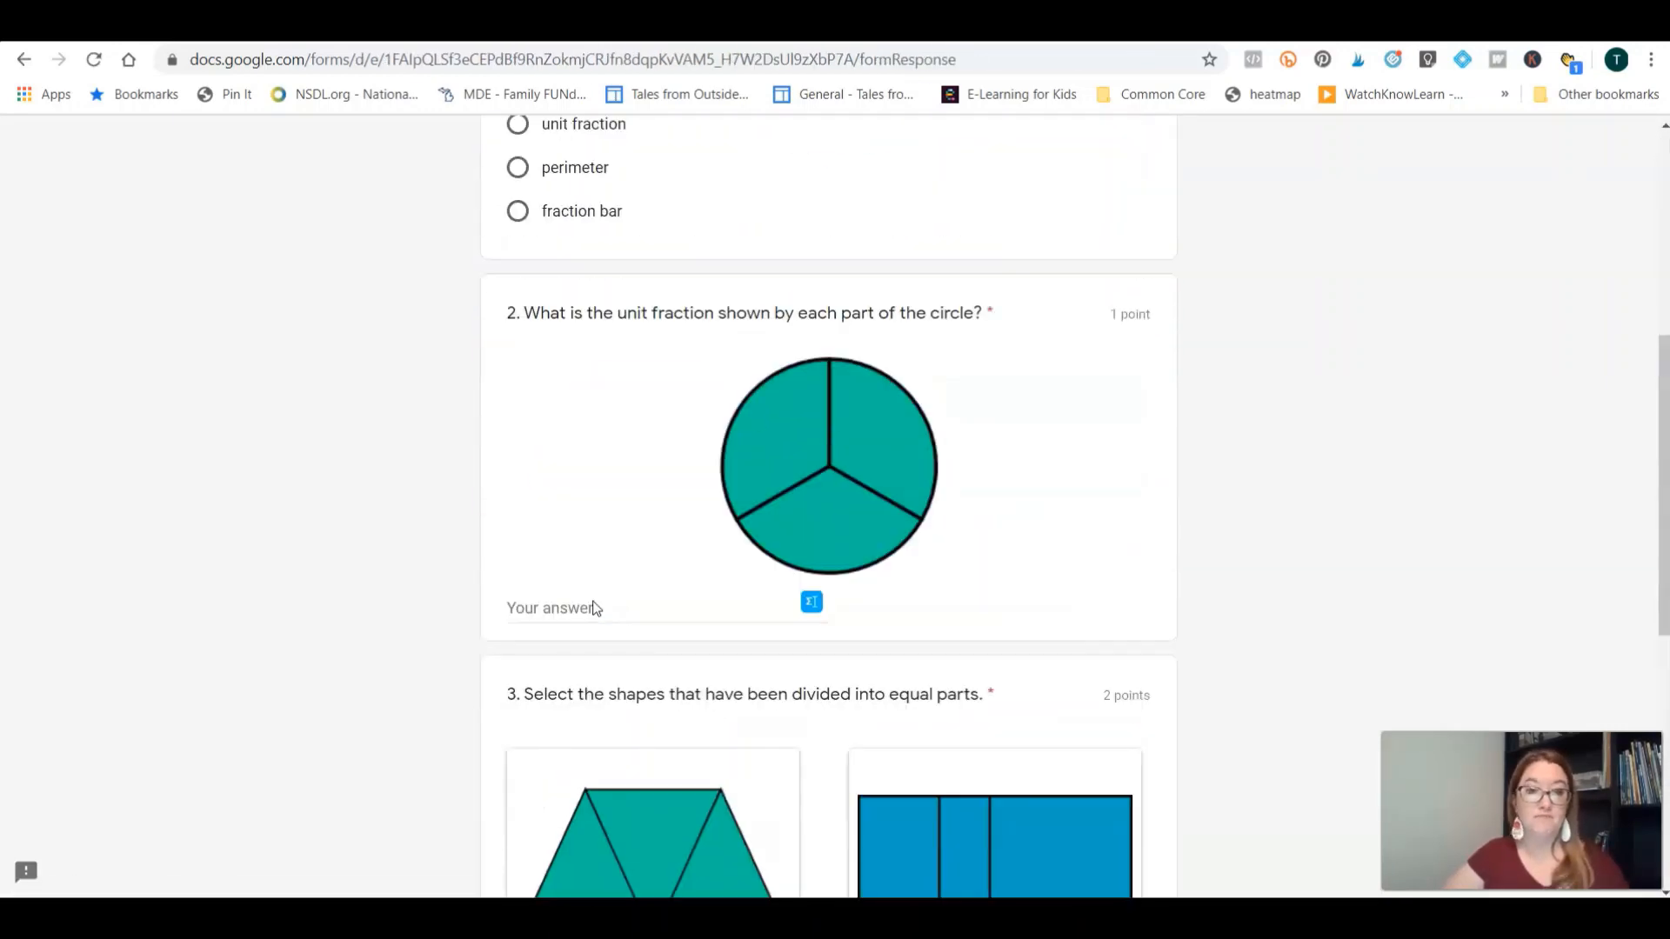
Step: Return to the quiz's editor and examine the Vocabulary section header and the answer options of question 1
click(315, 28)
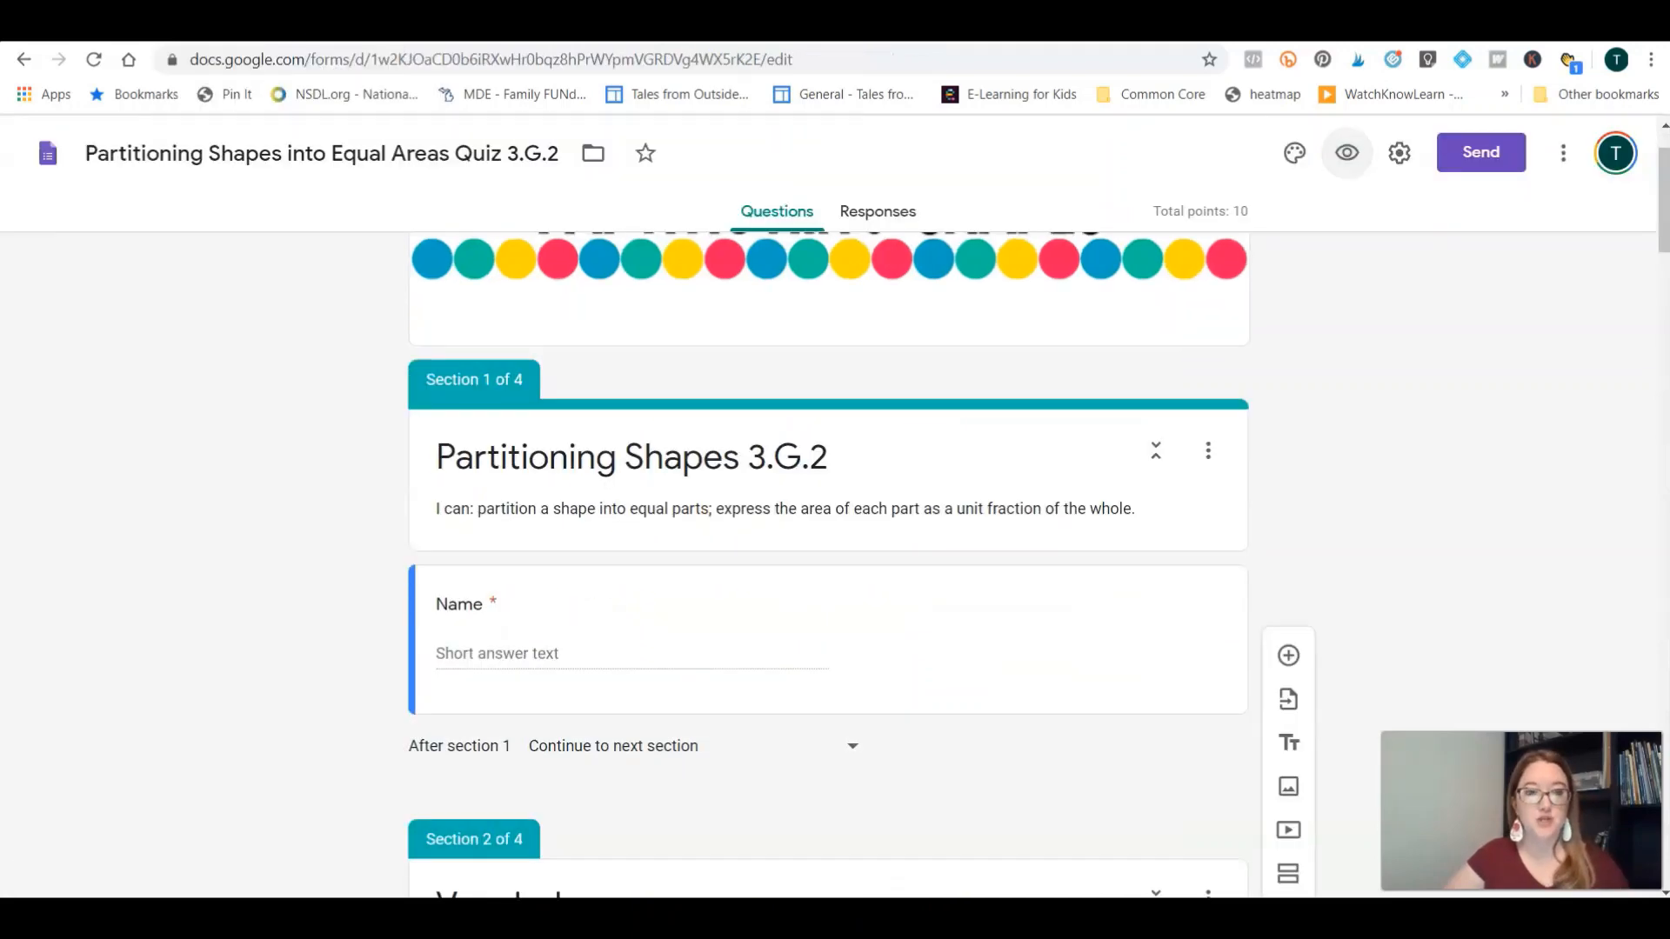
scroll(652, 660, down, 4)
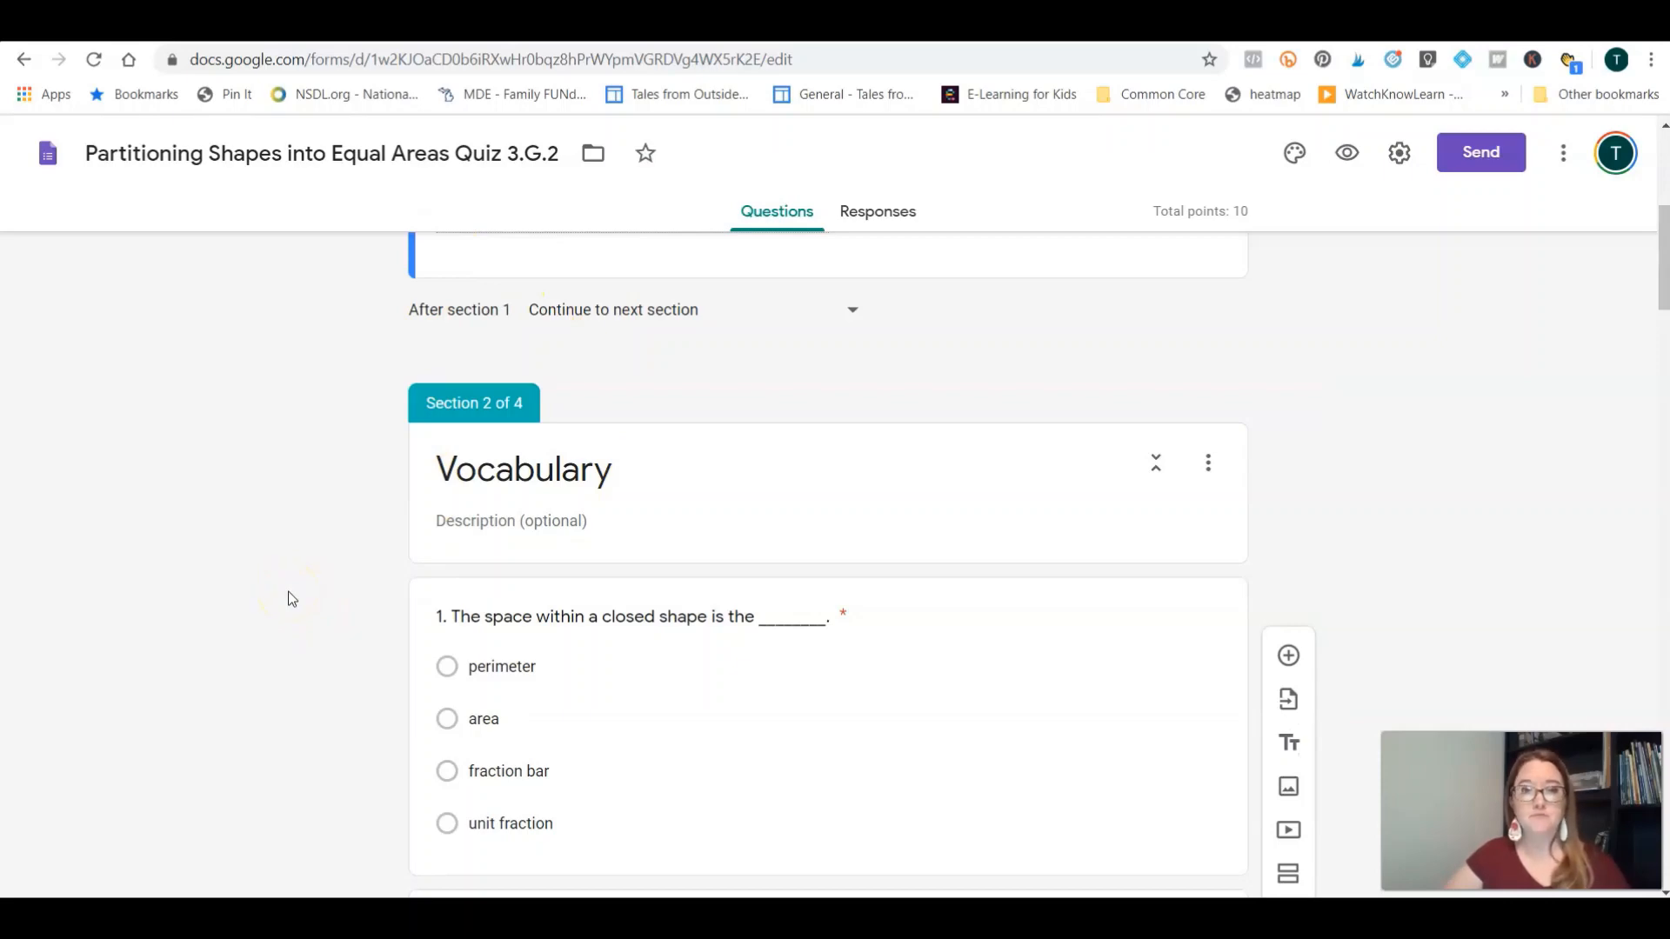
scroll(296, 622, down, 1)
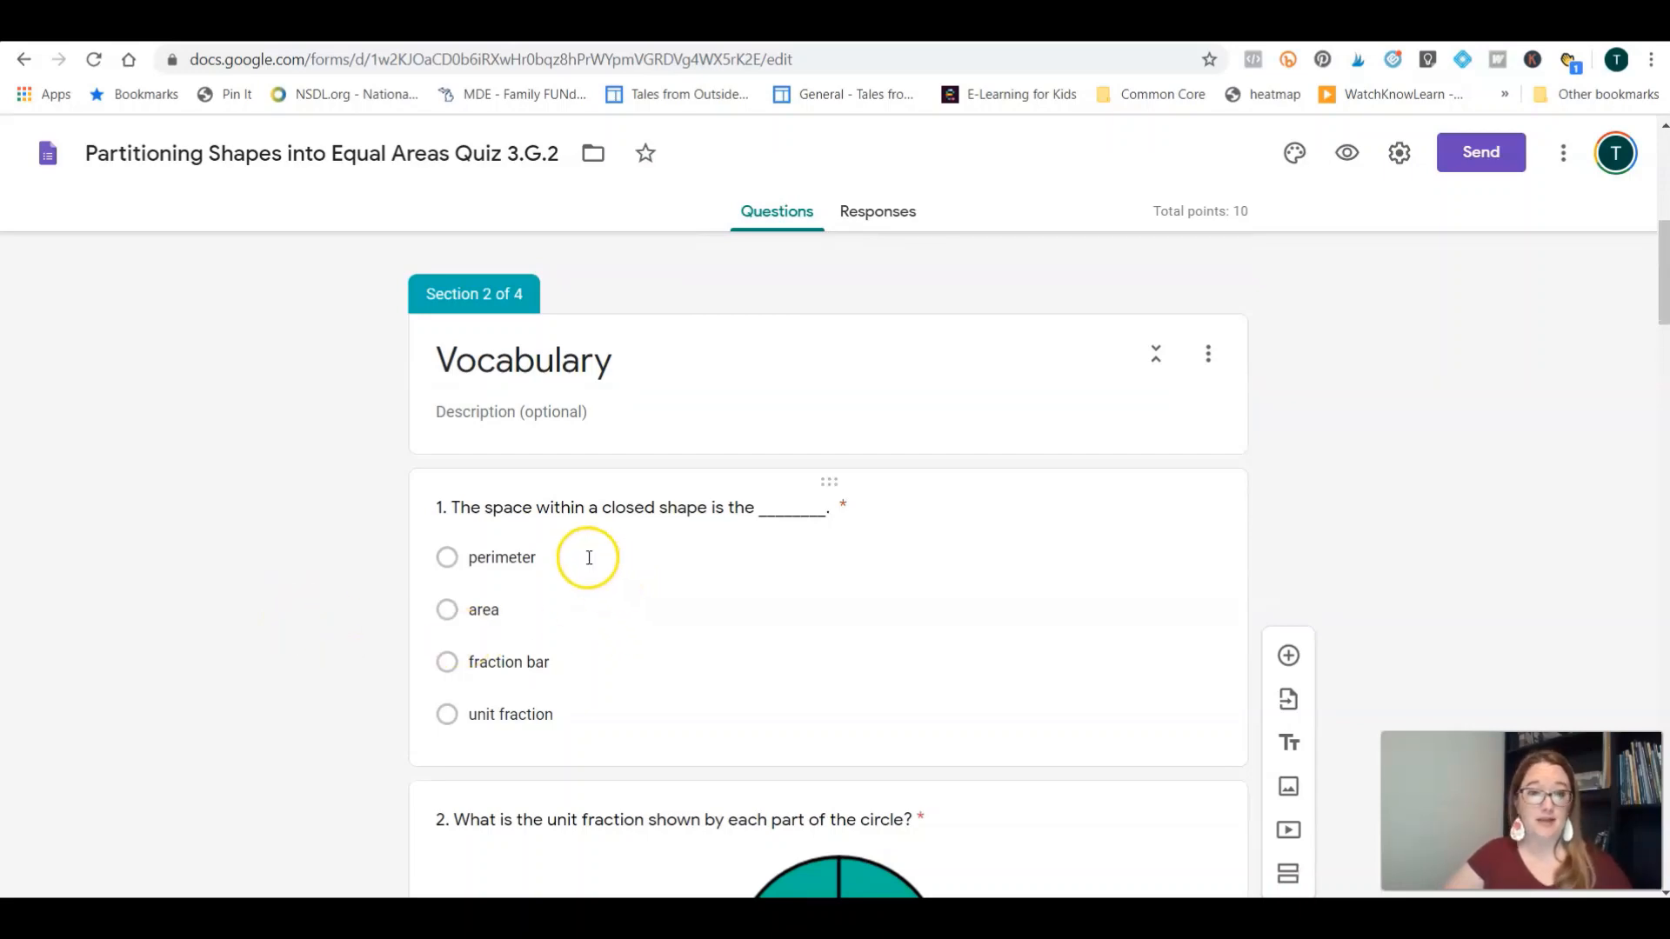
click(508, 409)
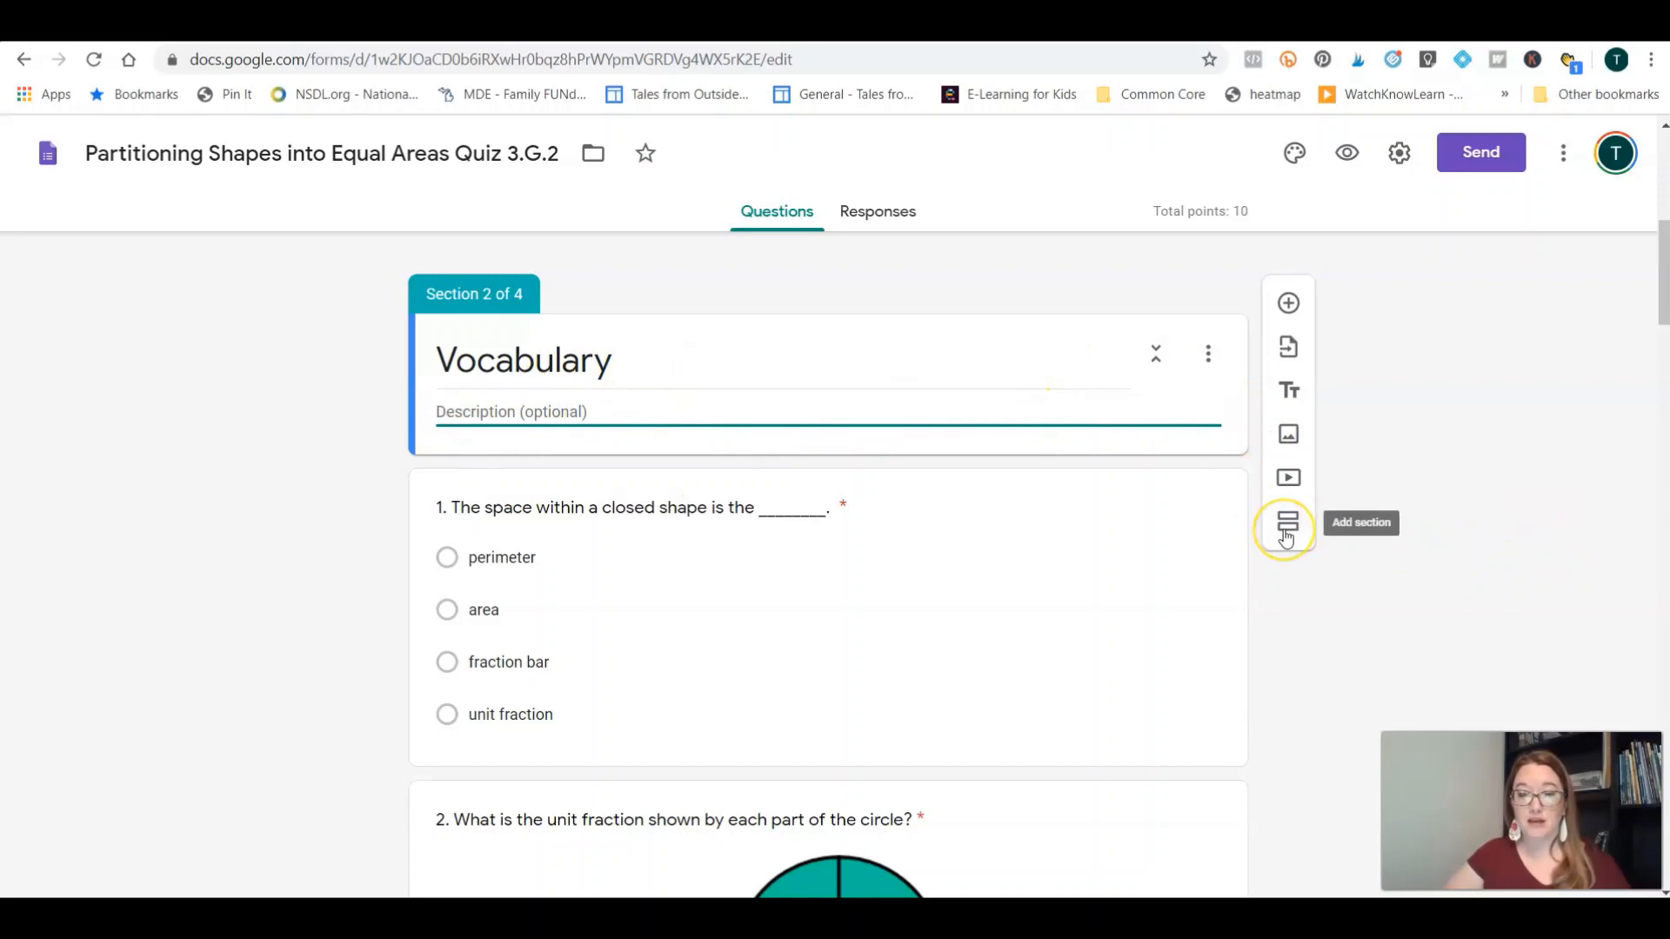
click(1289, 397)
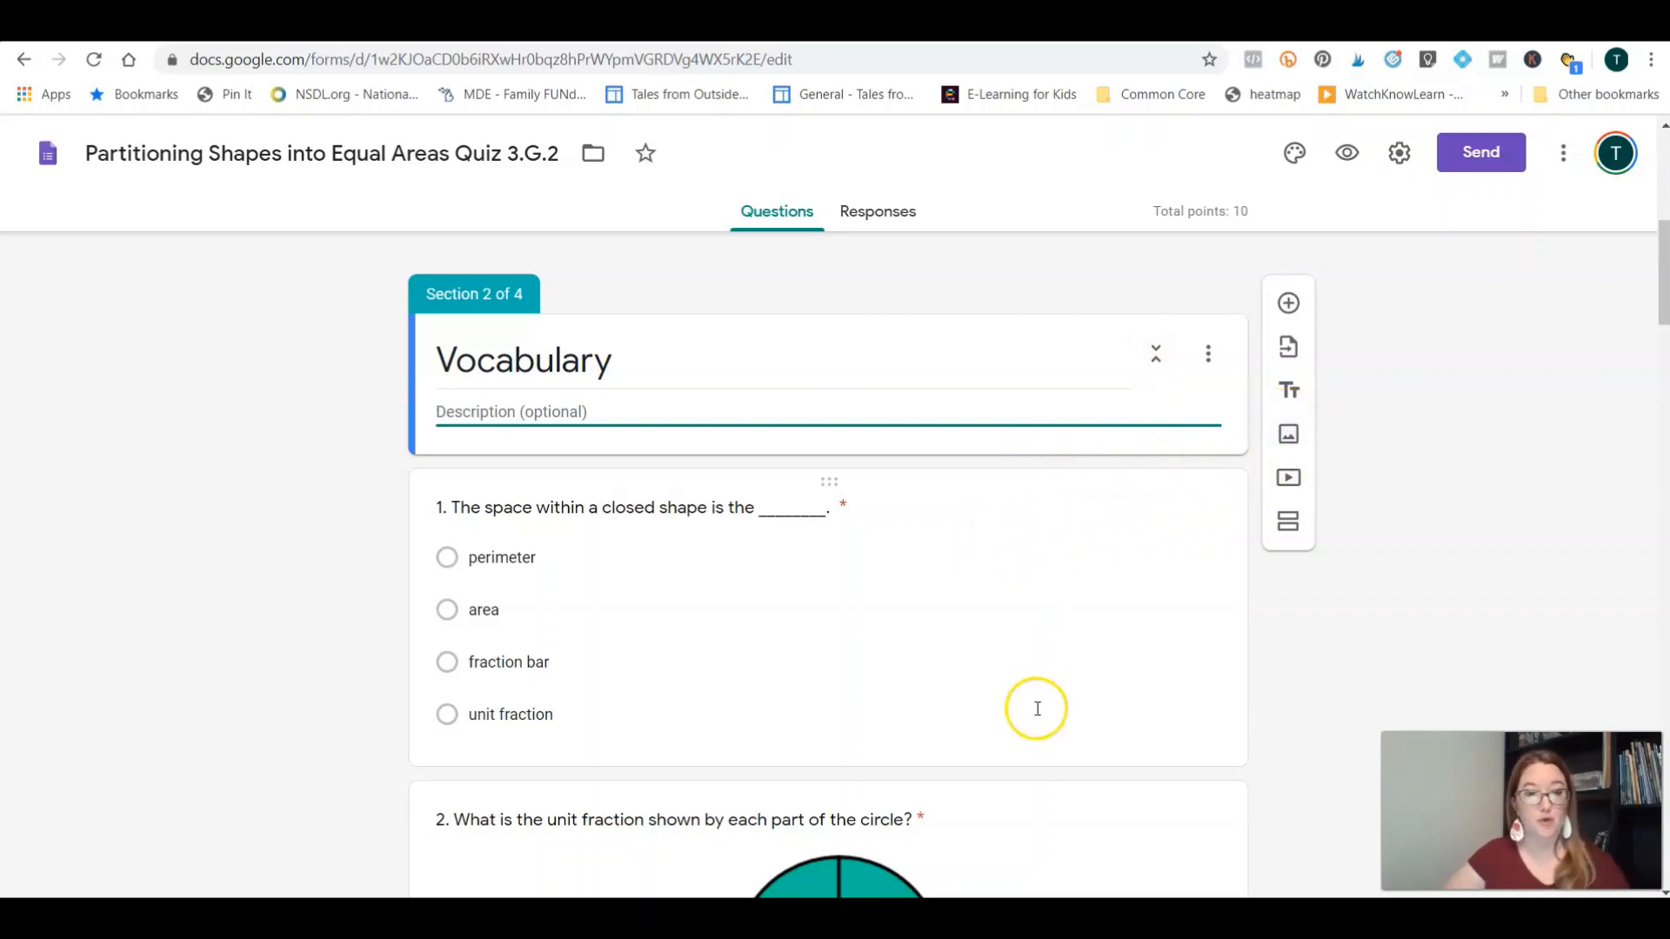
click(483, 548)
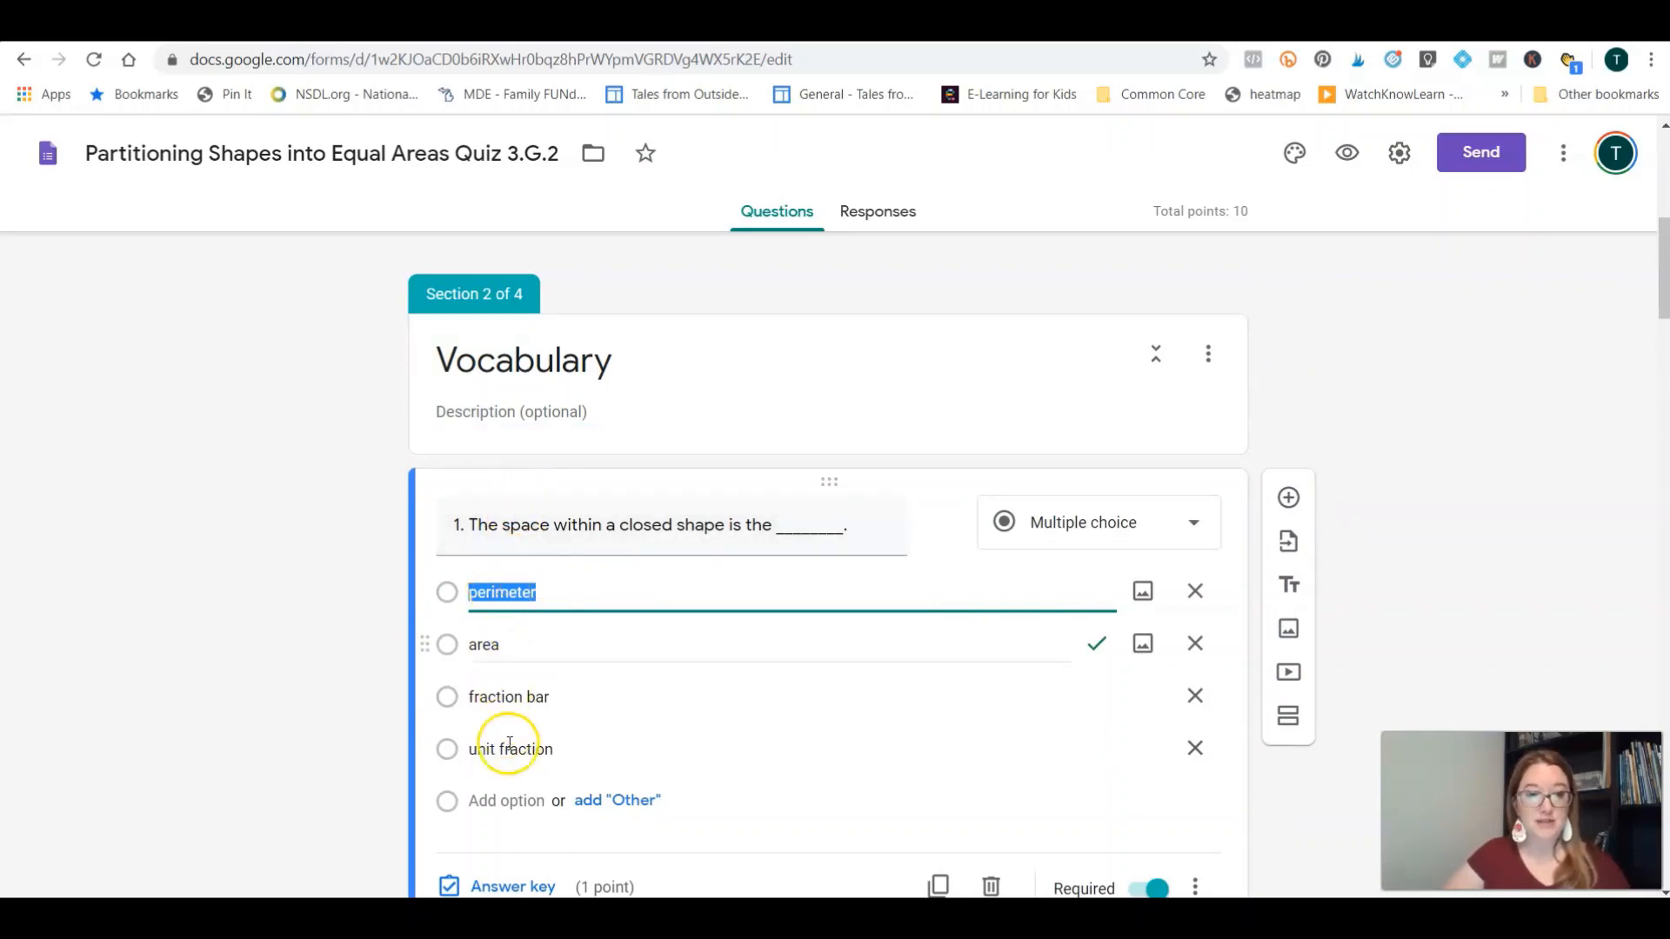
Step: Open the image chooser for question 1's "perimeter" option and close it again
scroll(596, 807, down, 1)
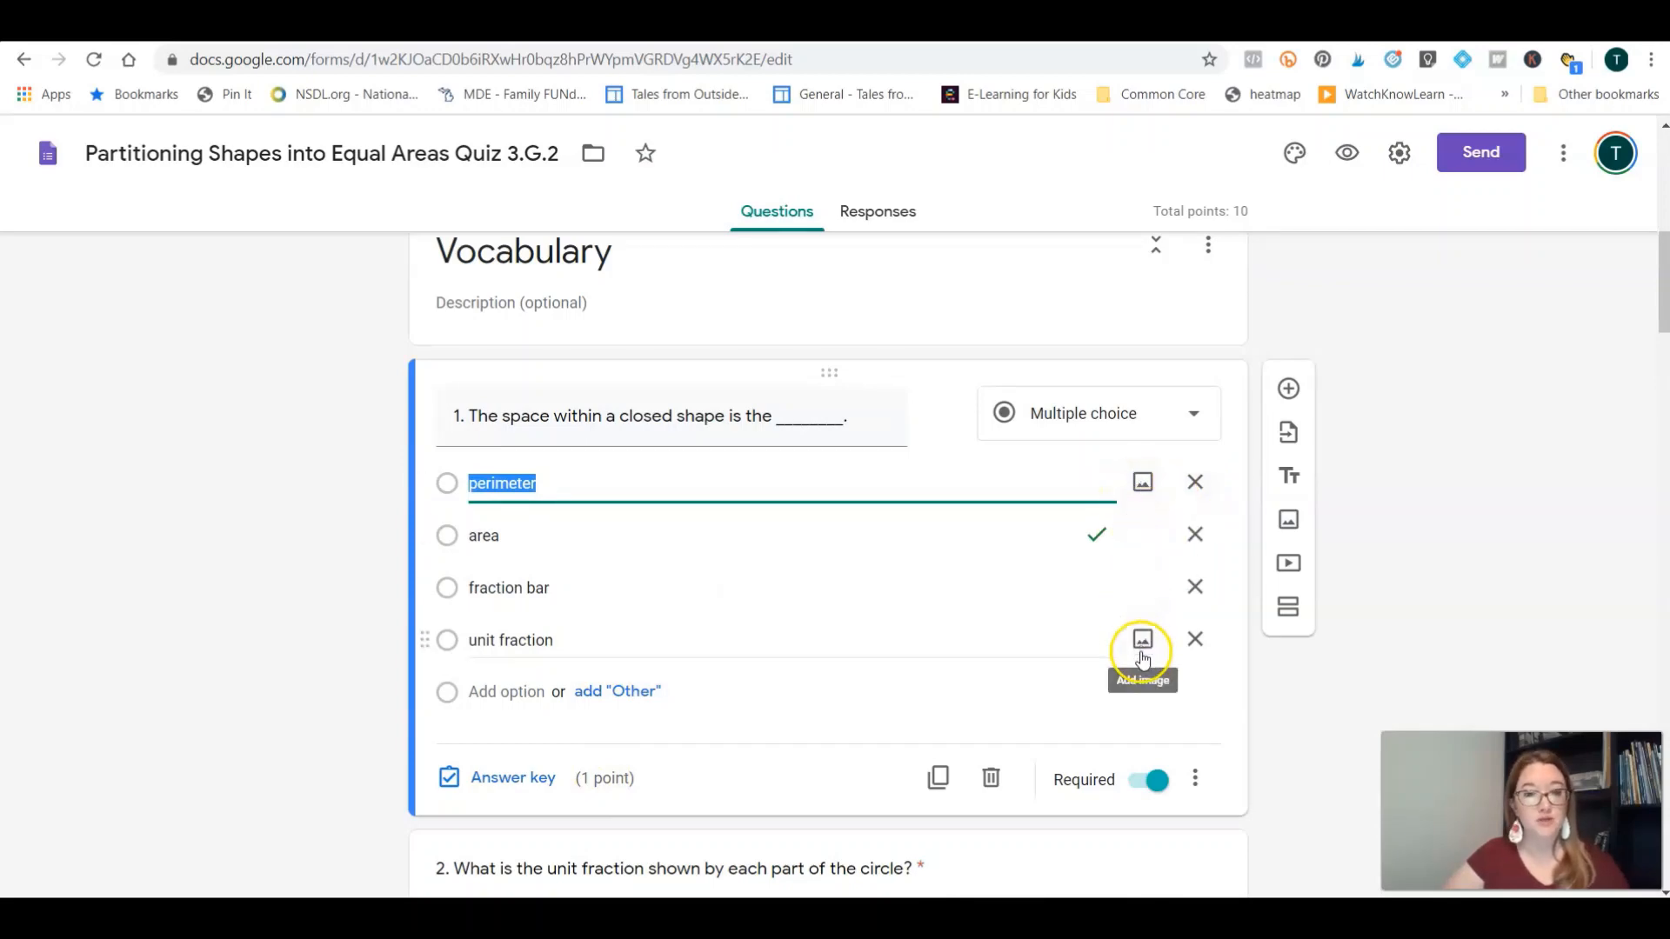
click(1140, 487)
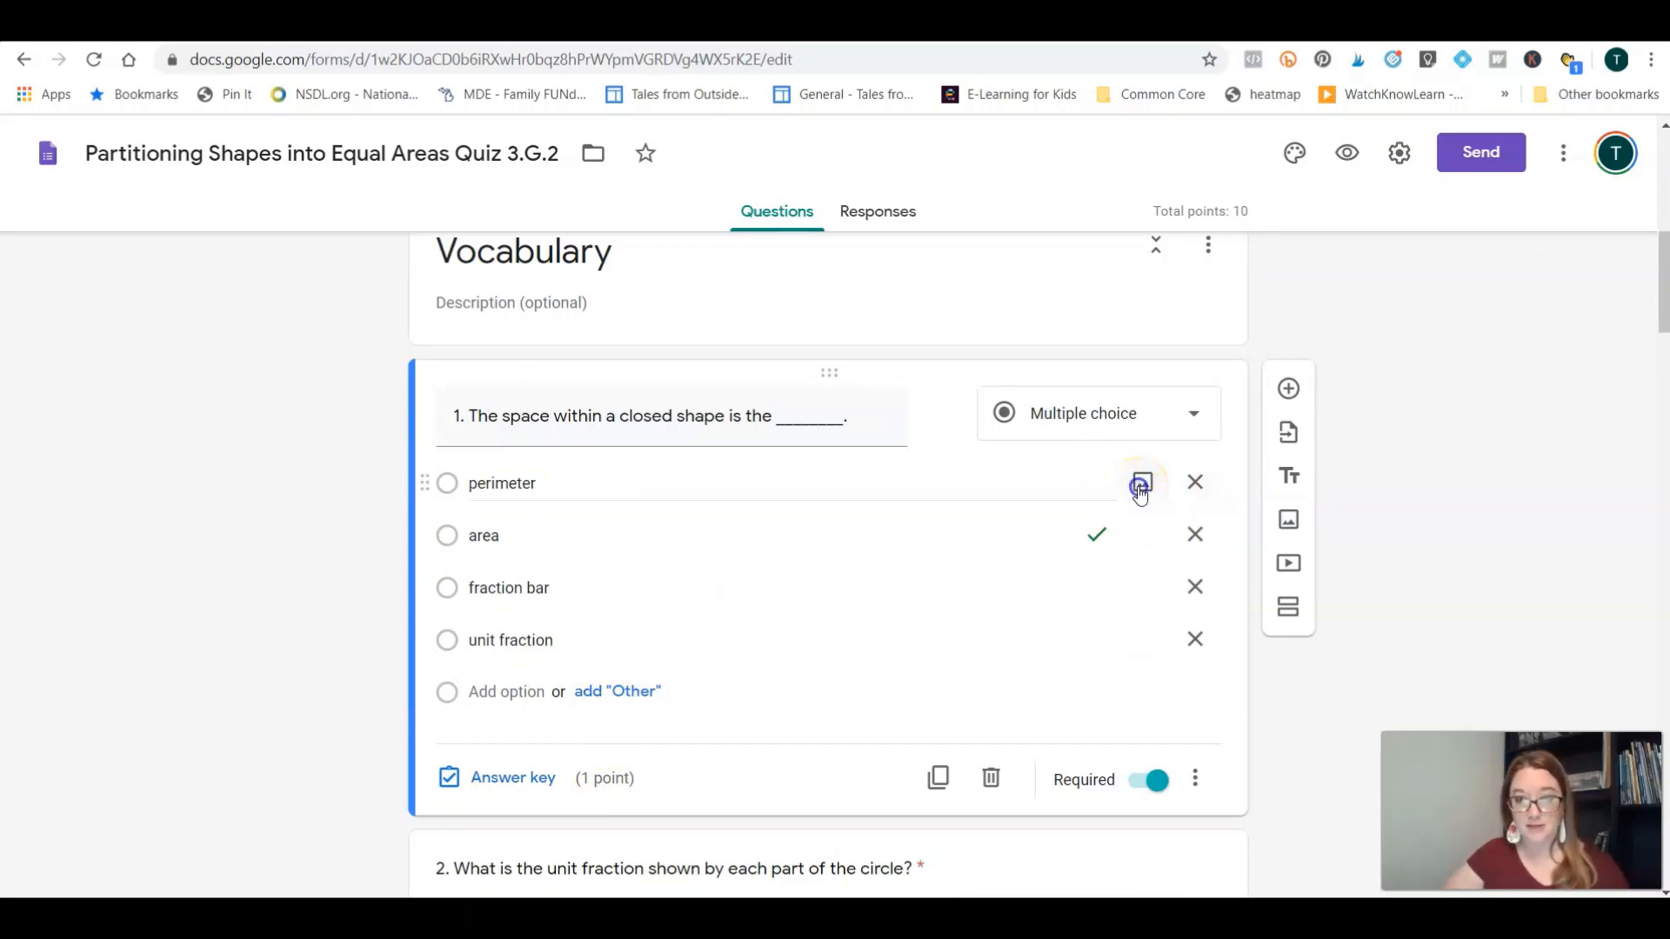
click(1346, 213)
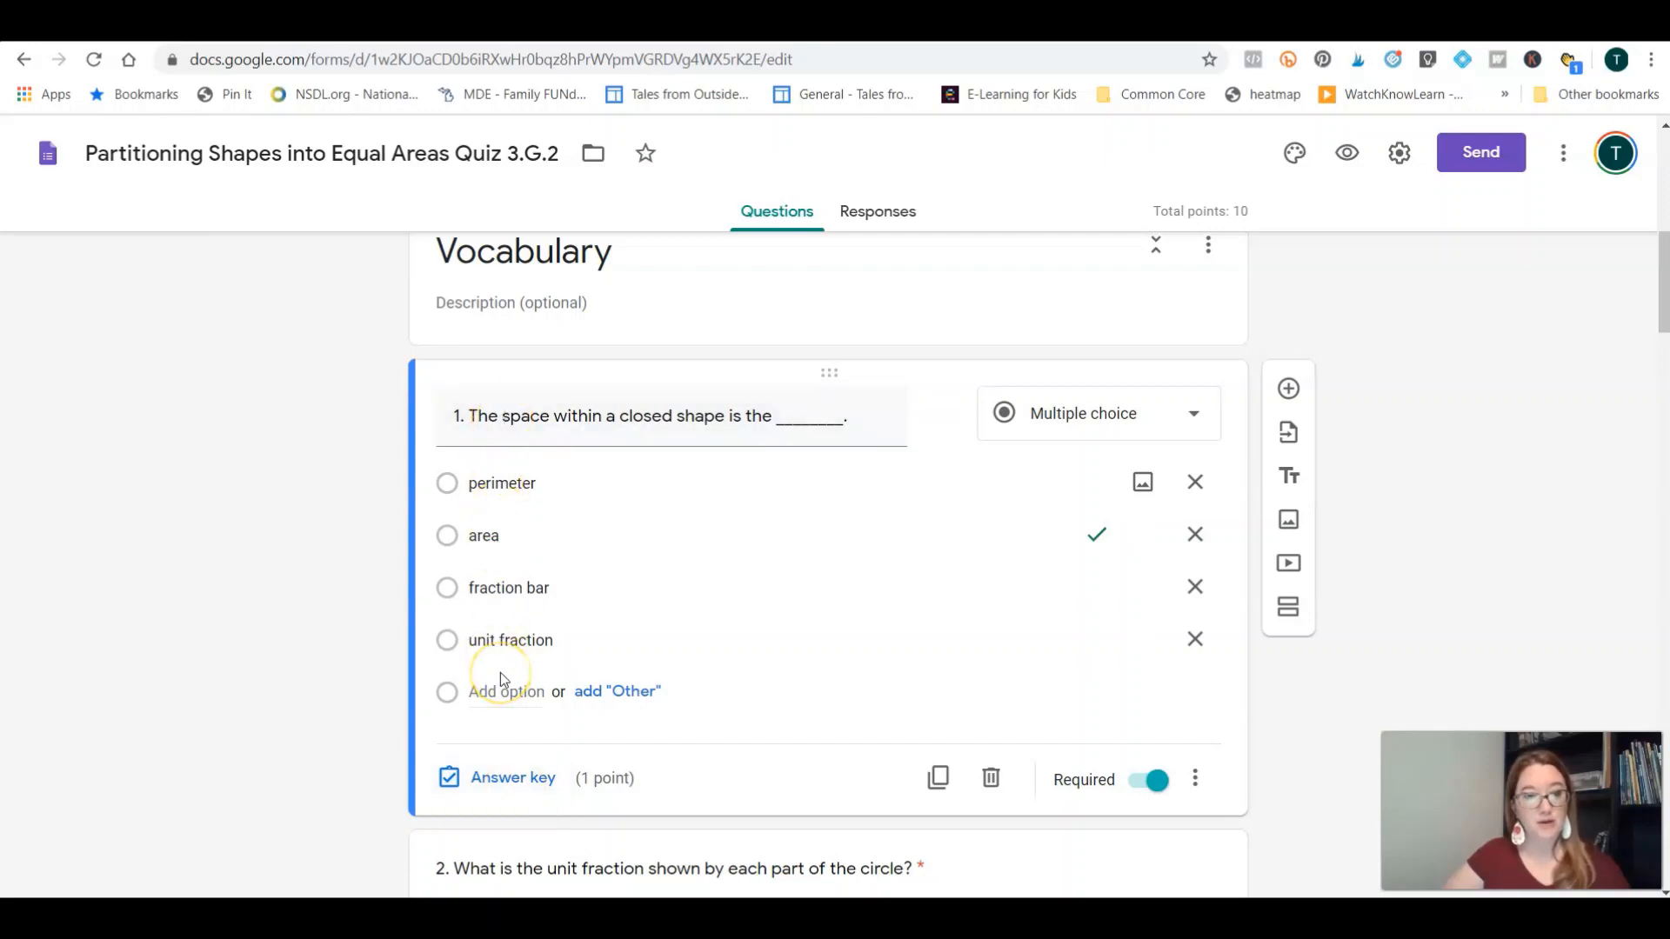
Step: Open question 1's answer key and examine its feedback for incorrect answers and for correct answers
click(504, 788)
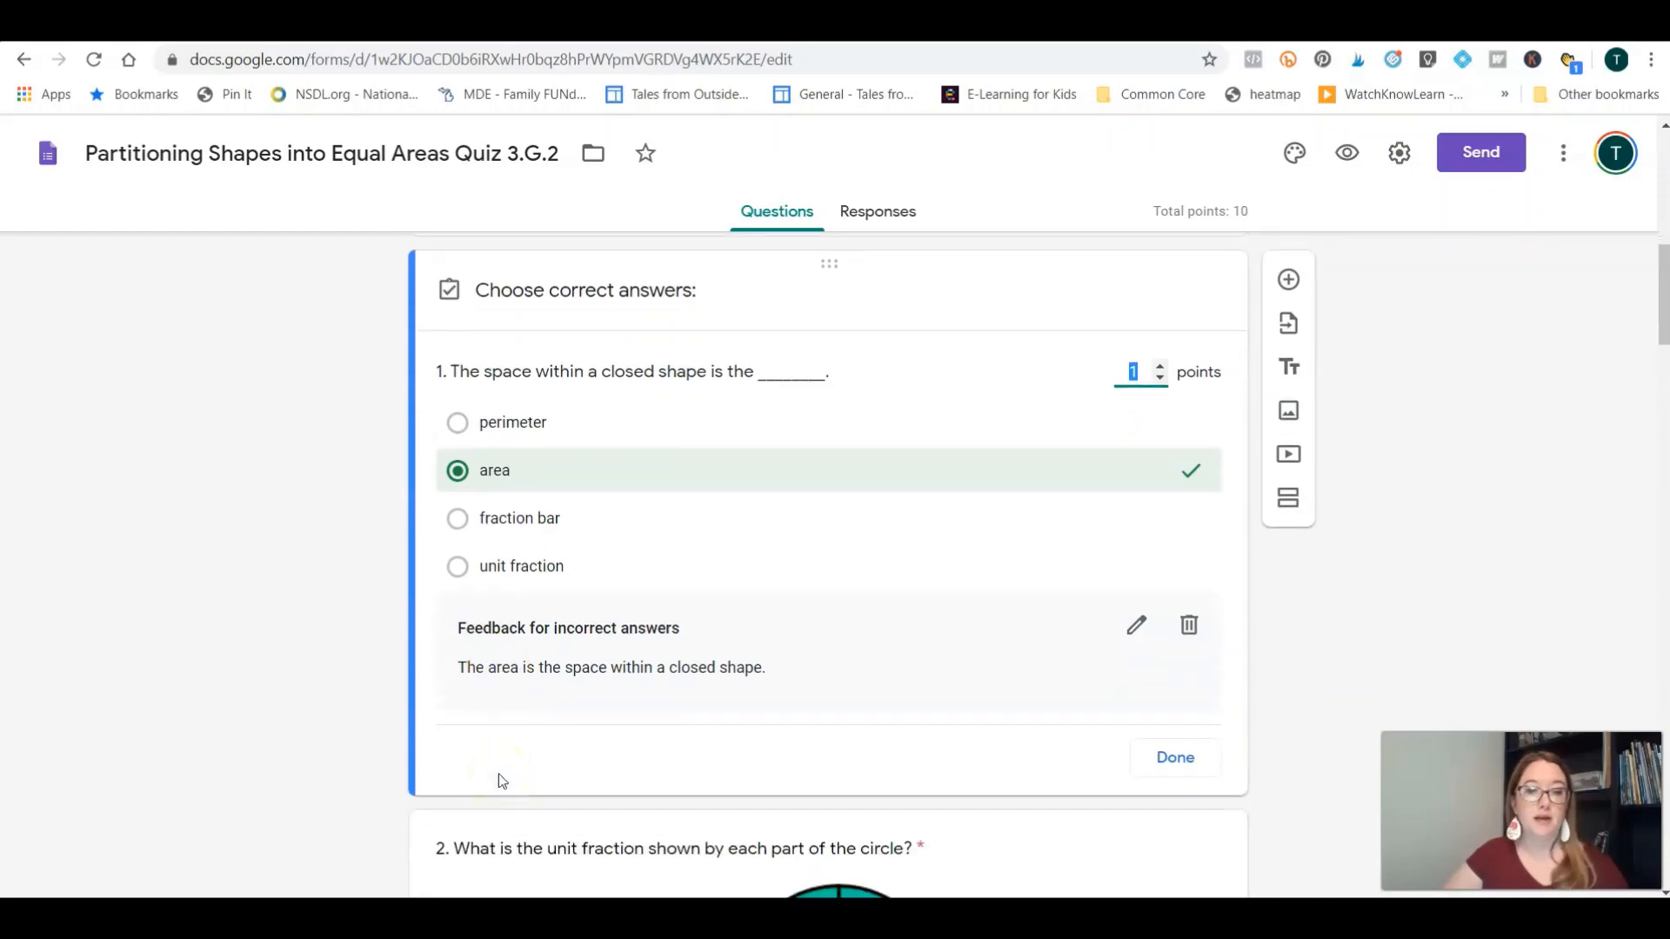
click(1130, 622)
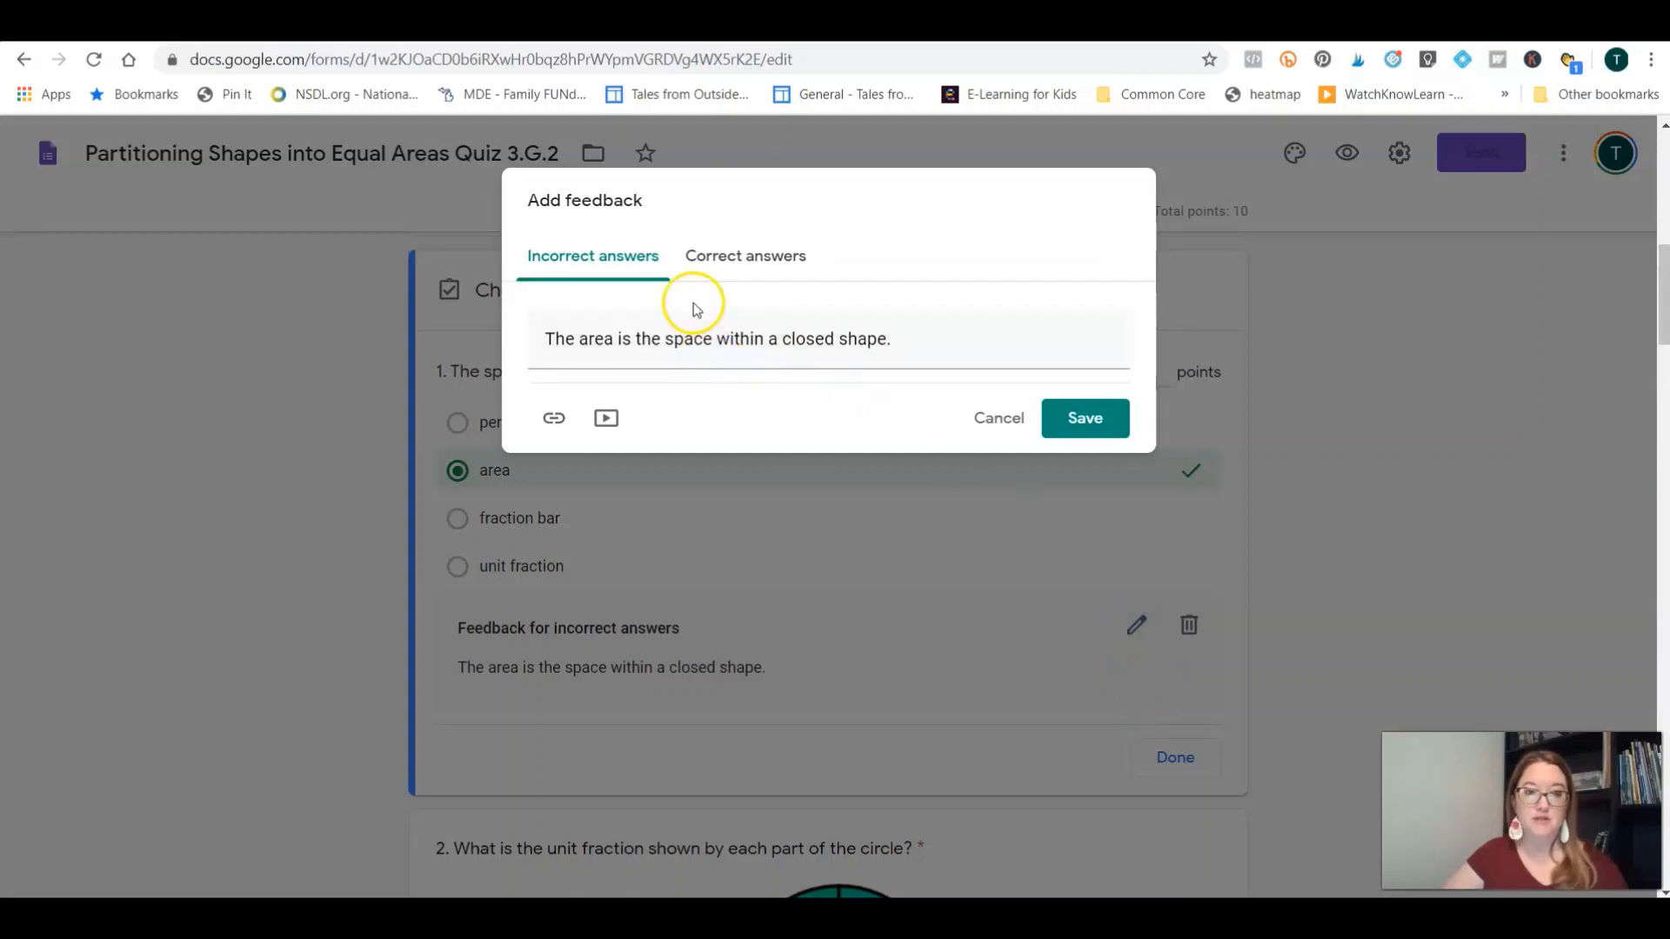
click(913, 356)
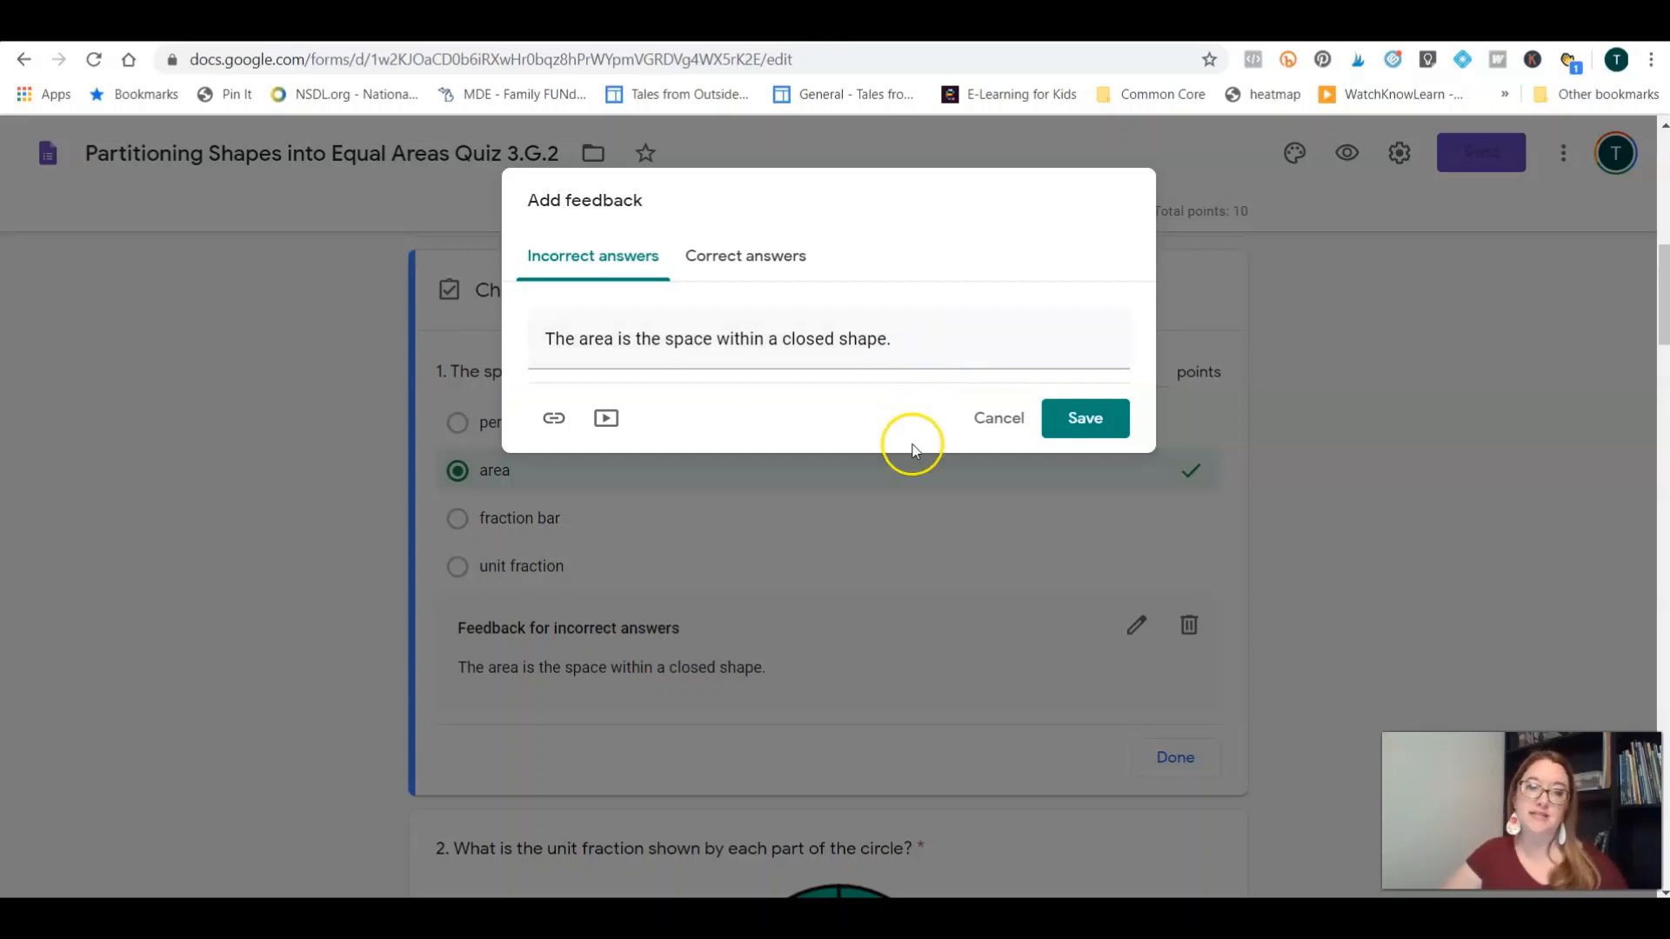
click(775, 252)
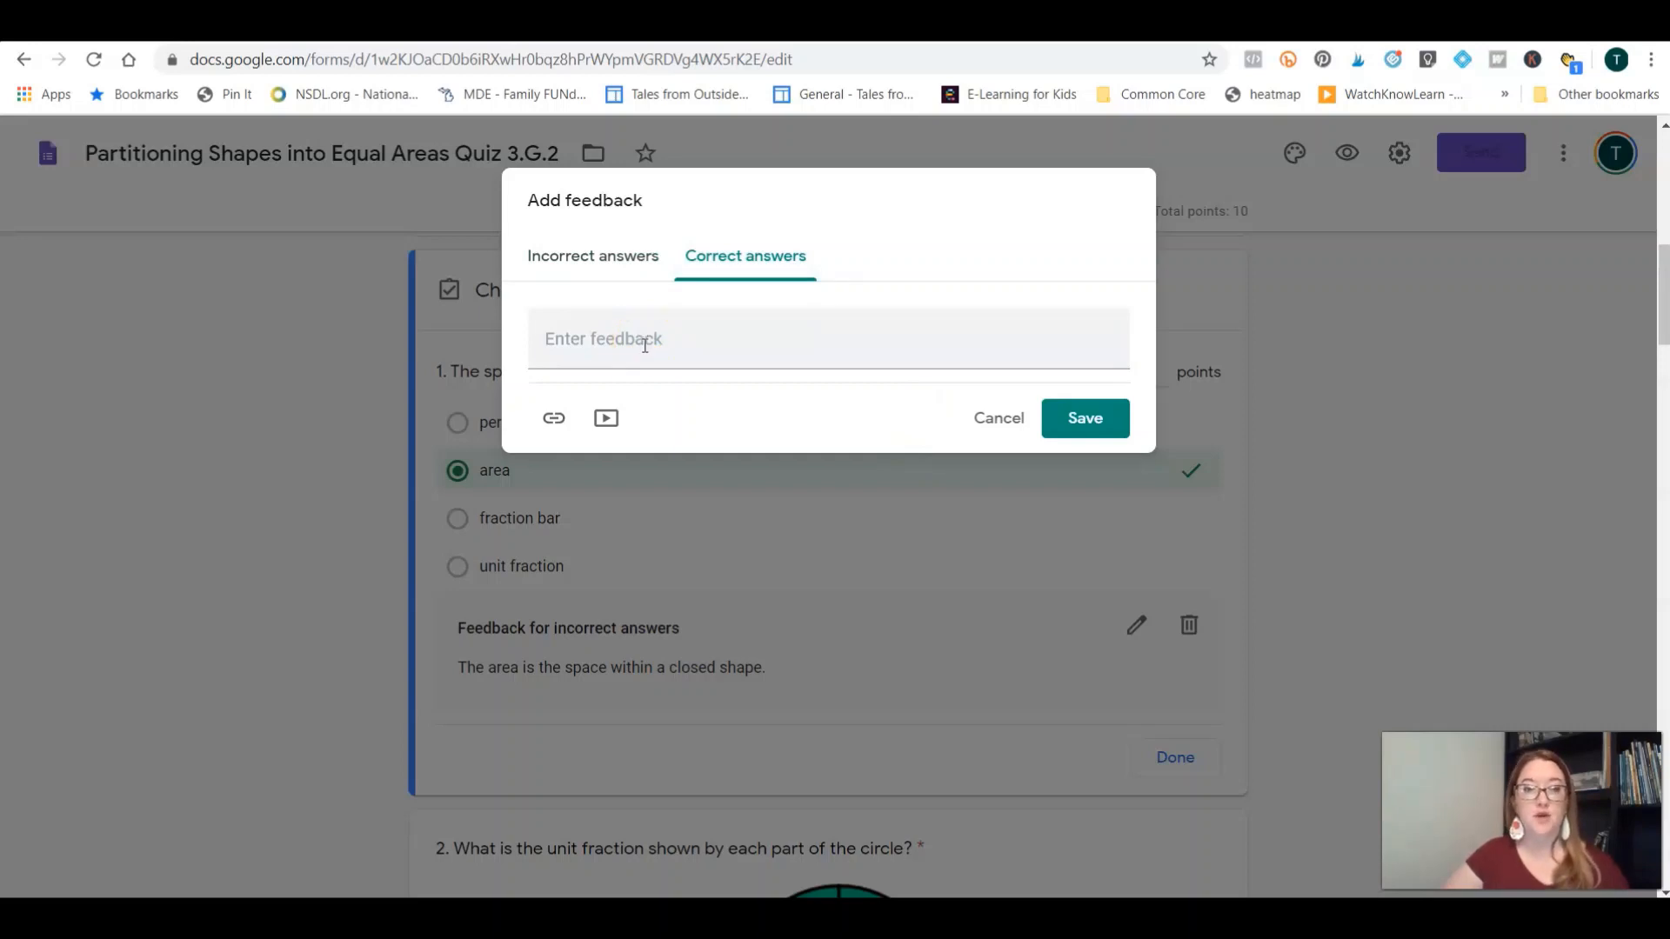
click(644, 355)
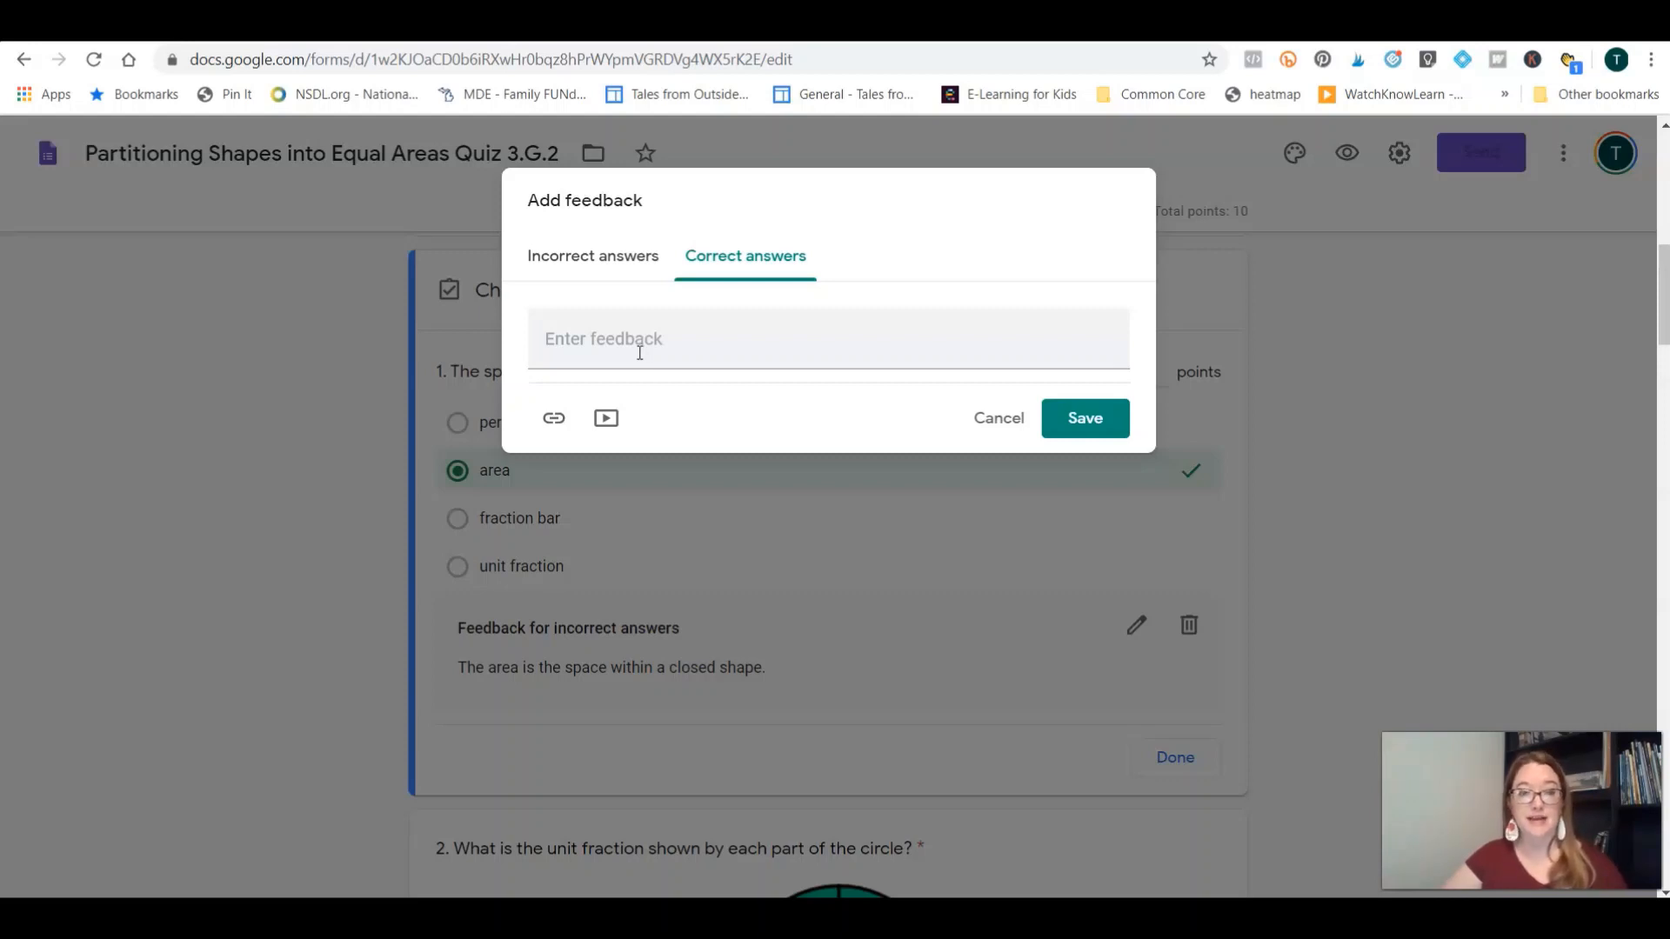
click(649, 381)
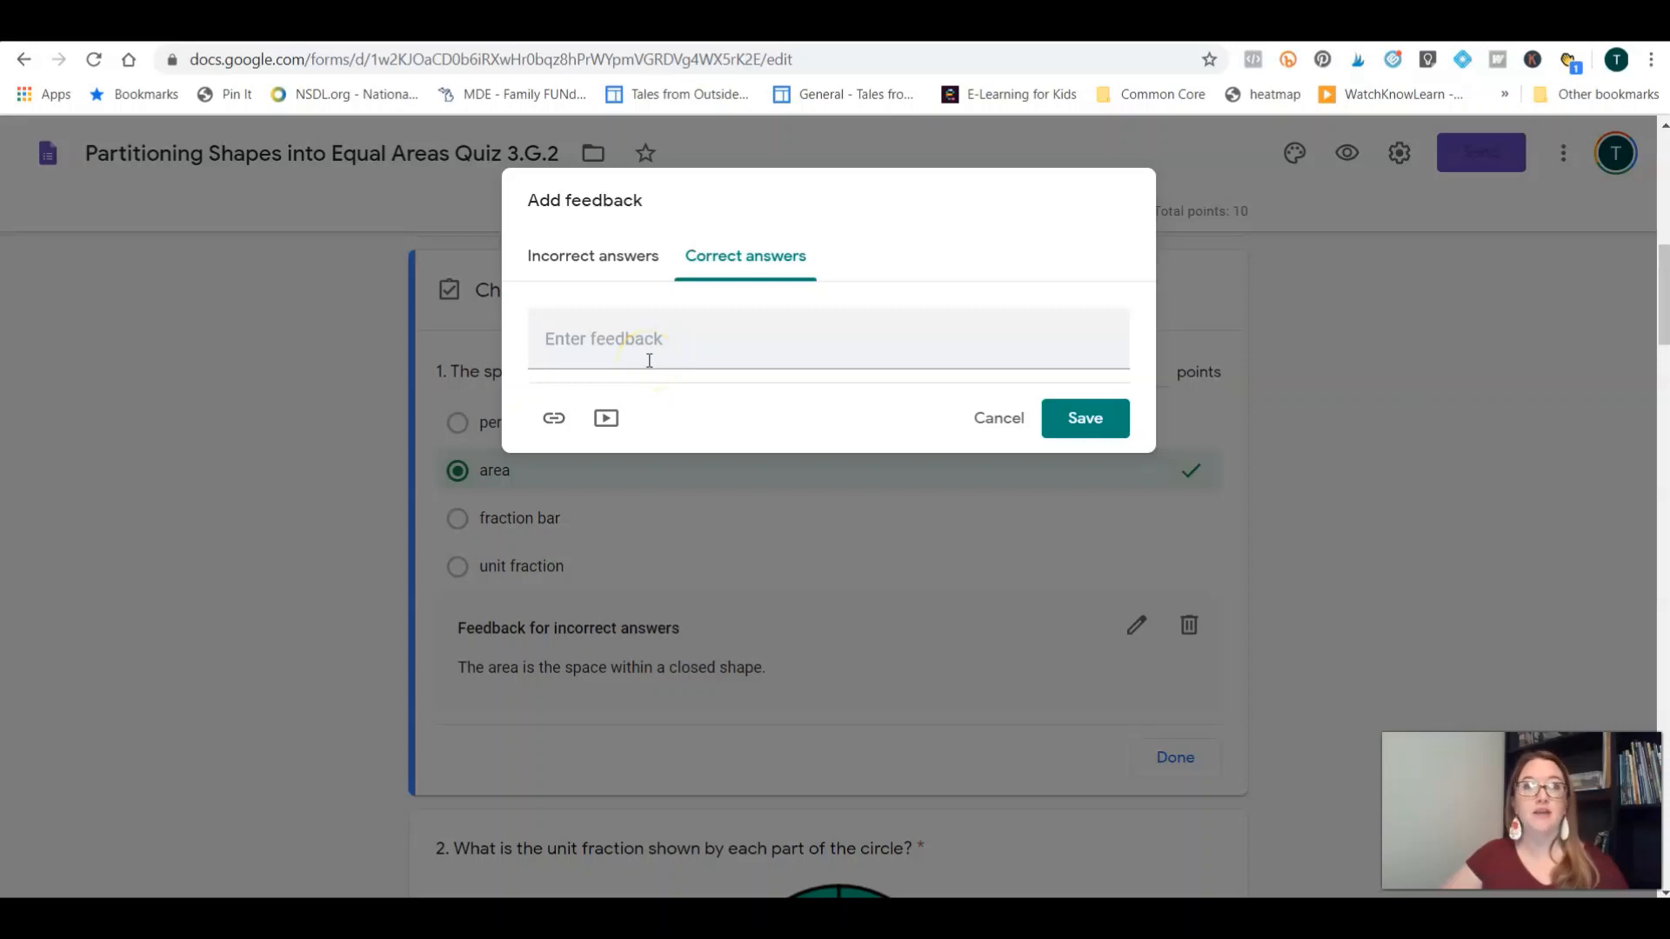
click(608, 253)
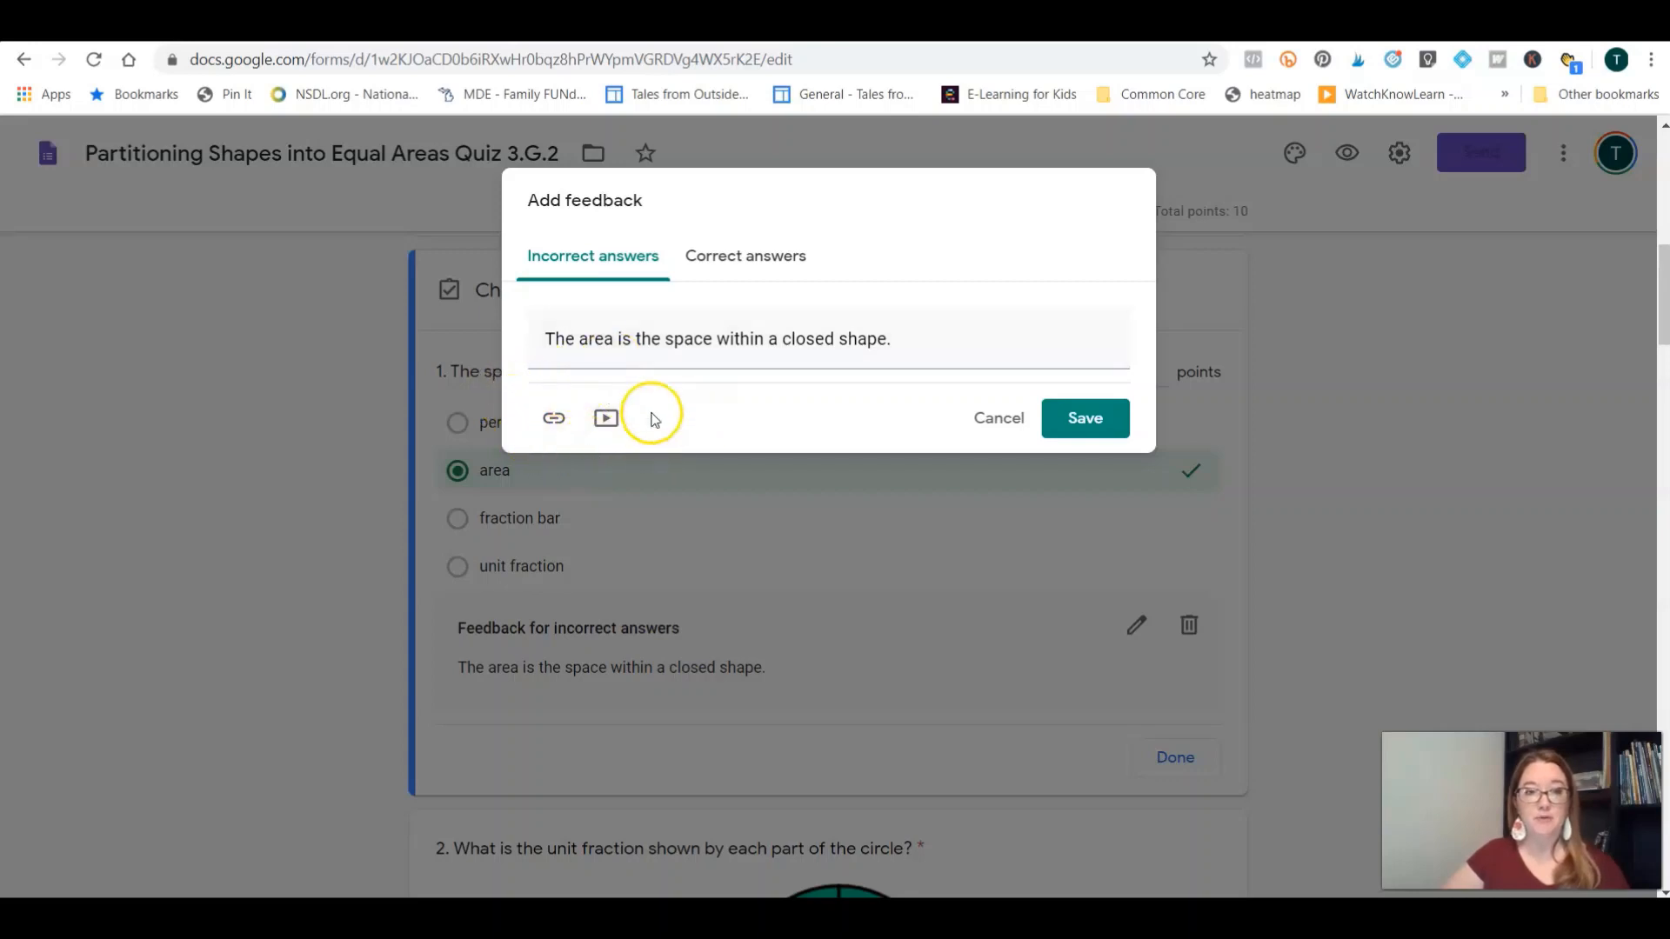
Step: Examine the link and YouTube video options for the incorrect-answer feedback, cancel the feedback editing and close the answer key
click(553, 420)
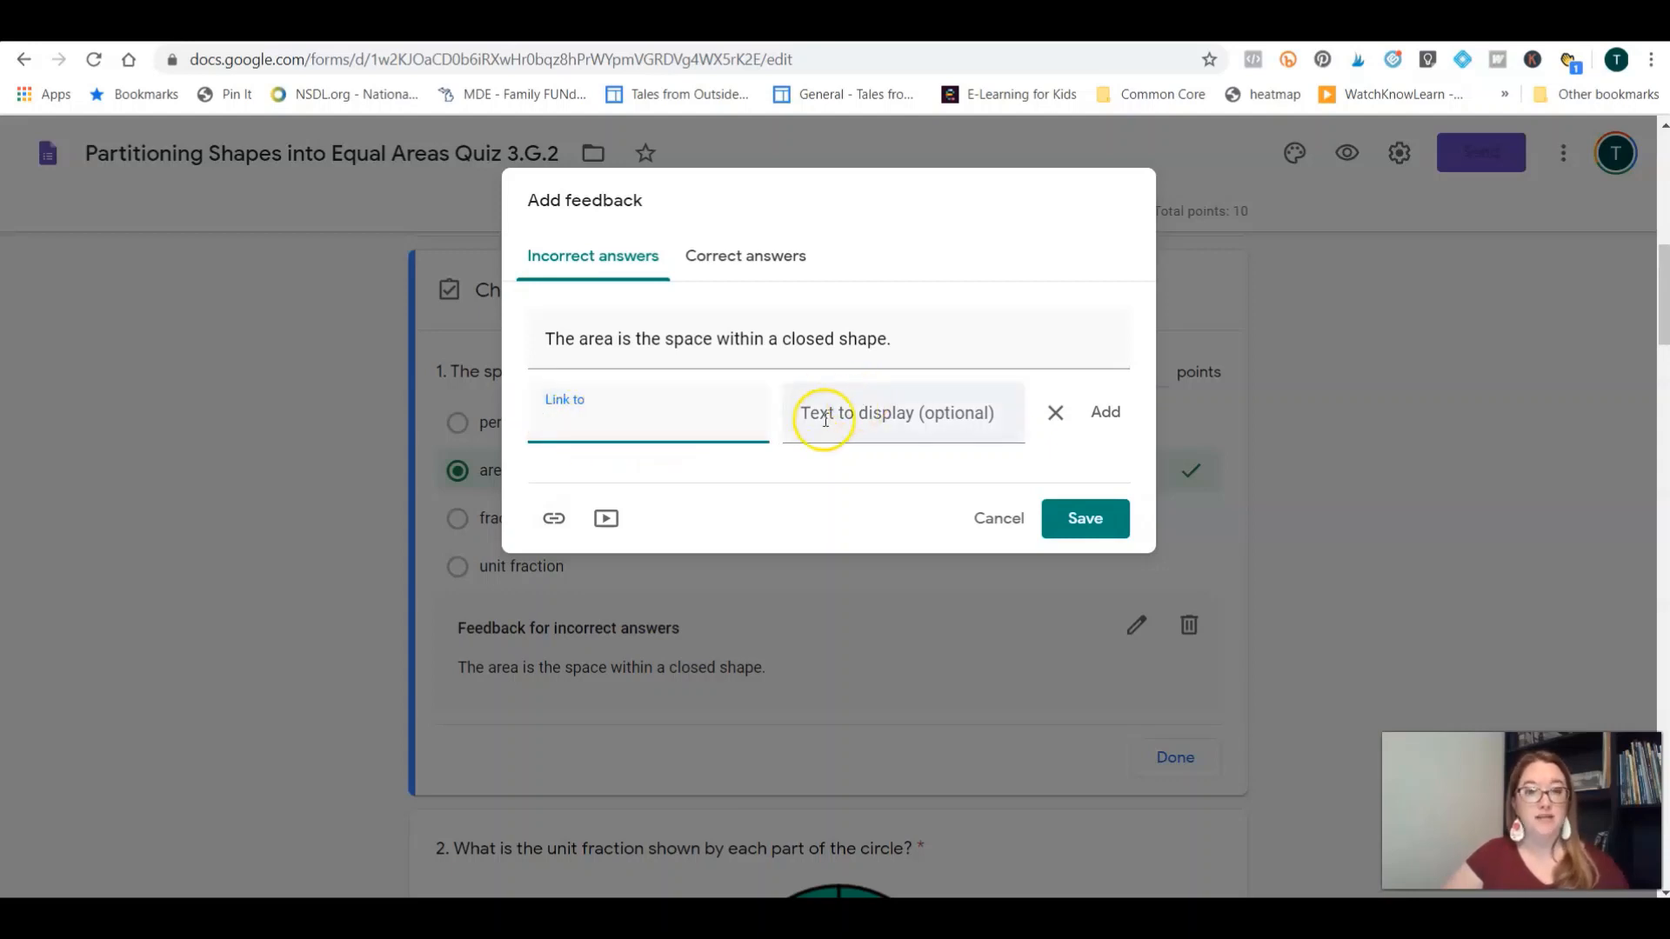
click(900, 417)
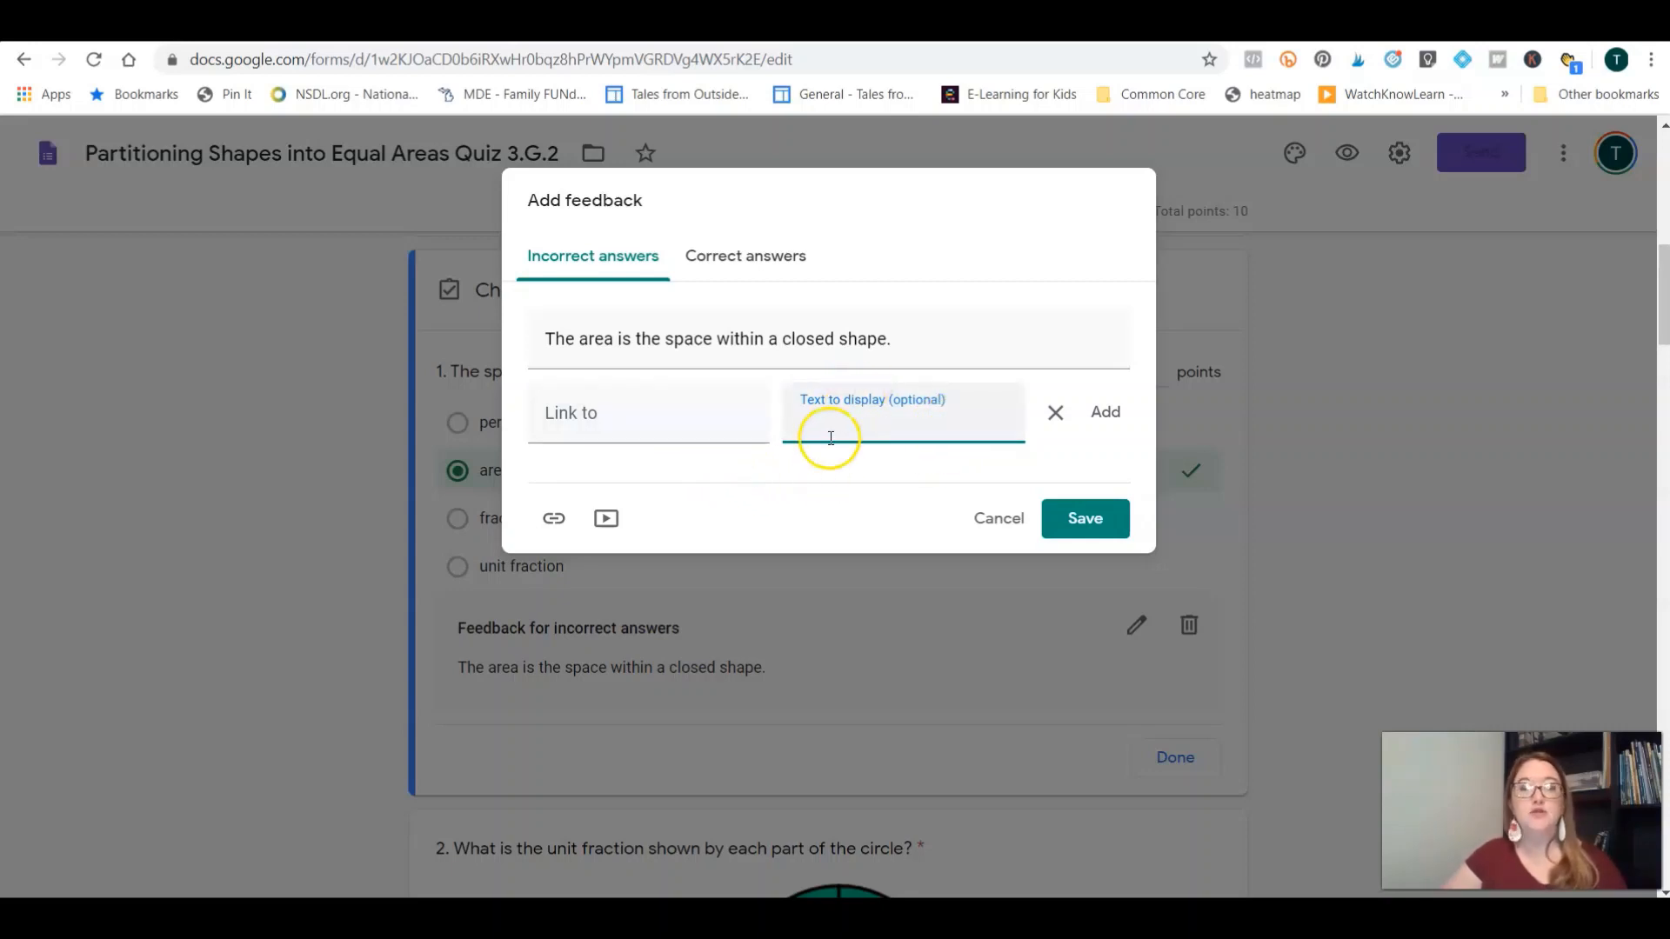
click(713, 436)
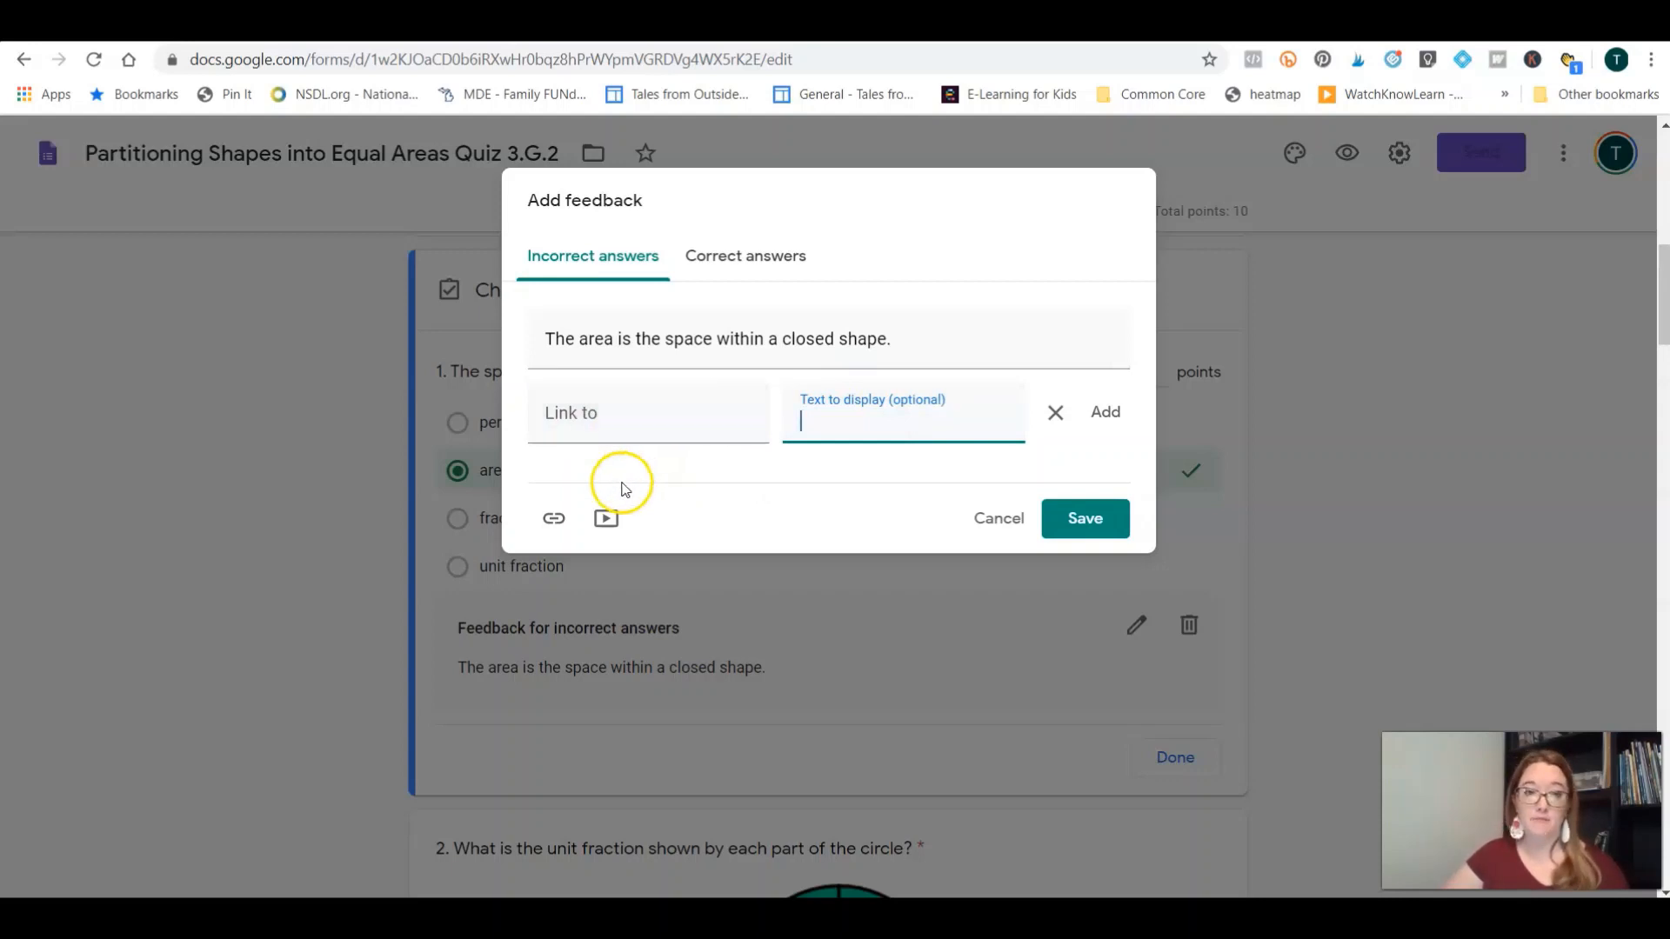
click(606, 519)
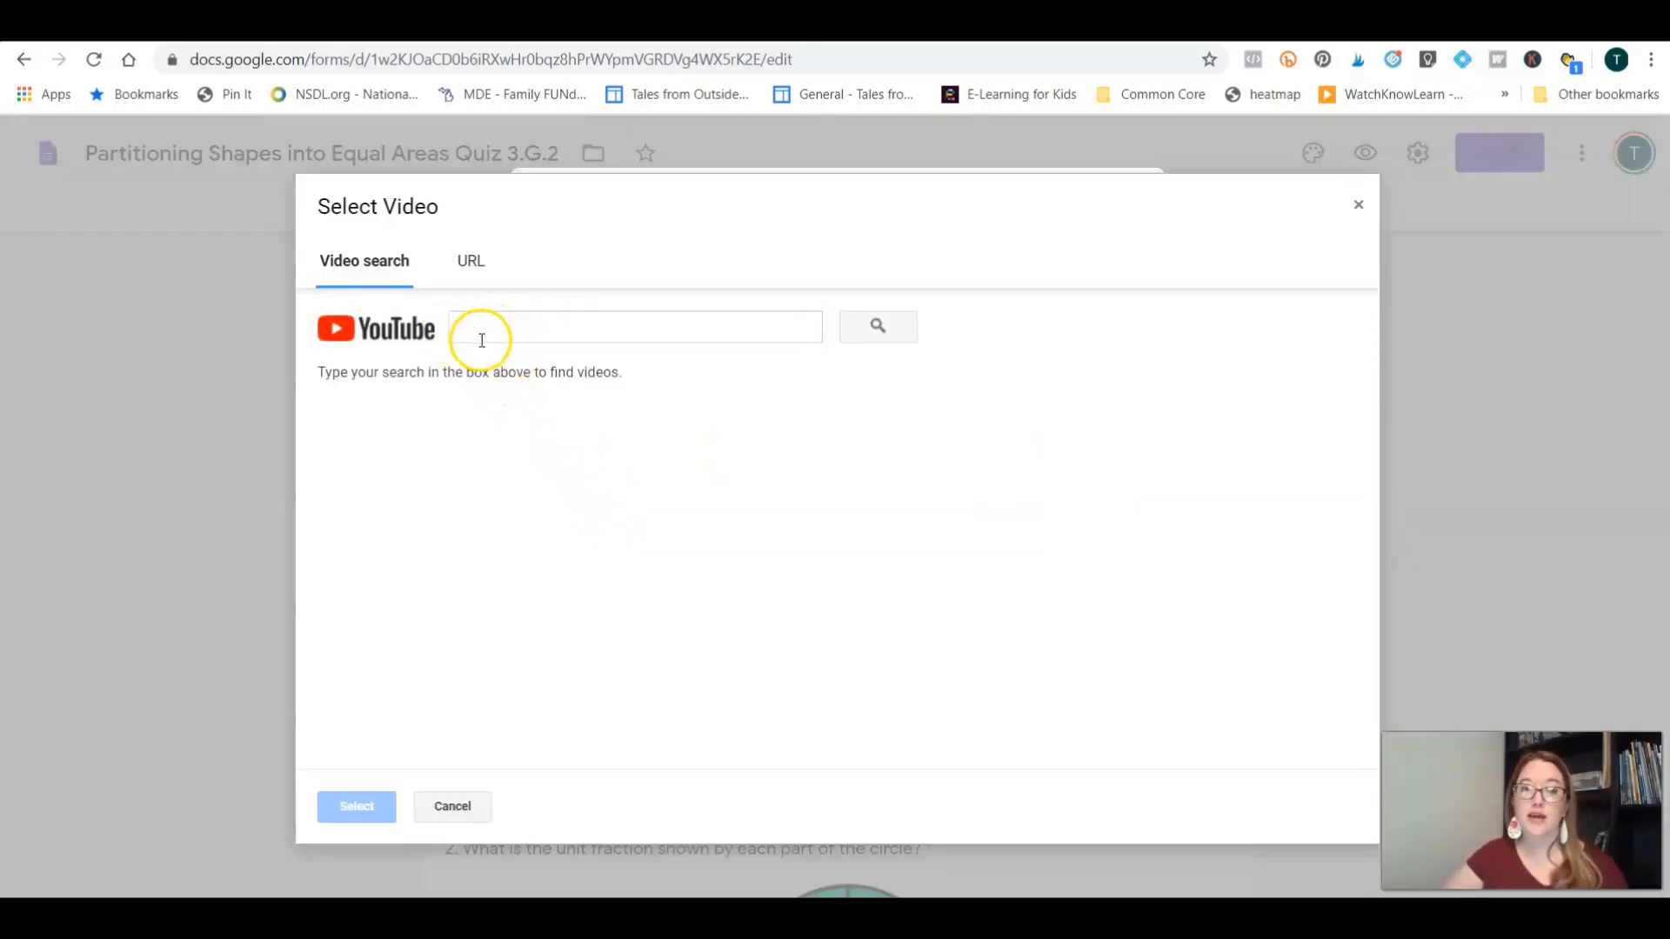
click(472, 264)
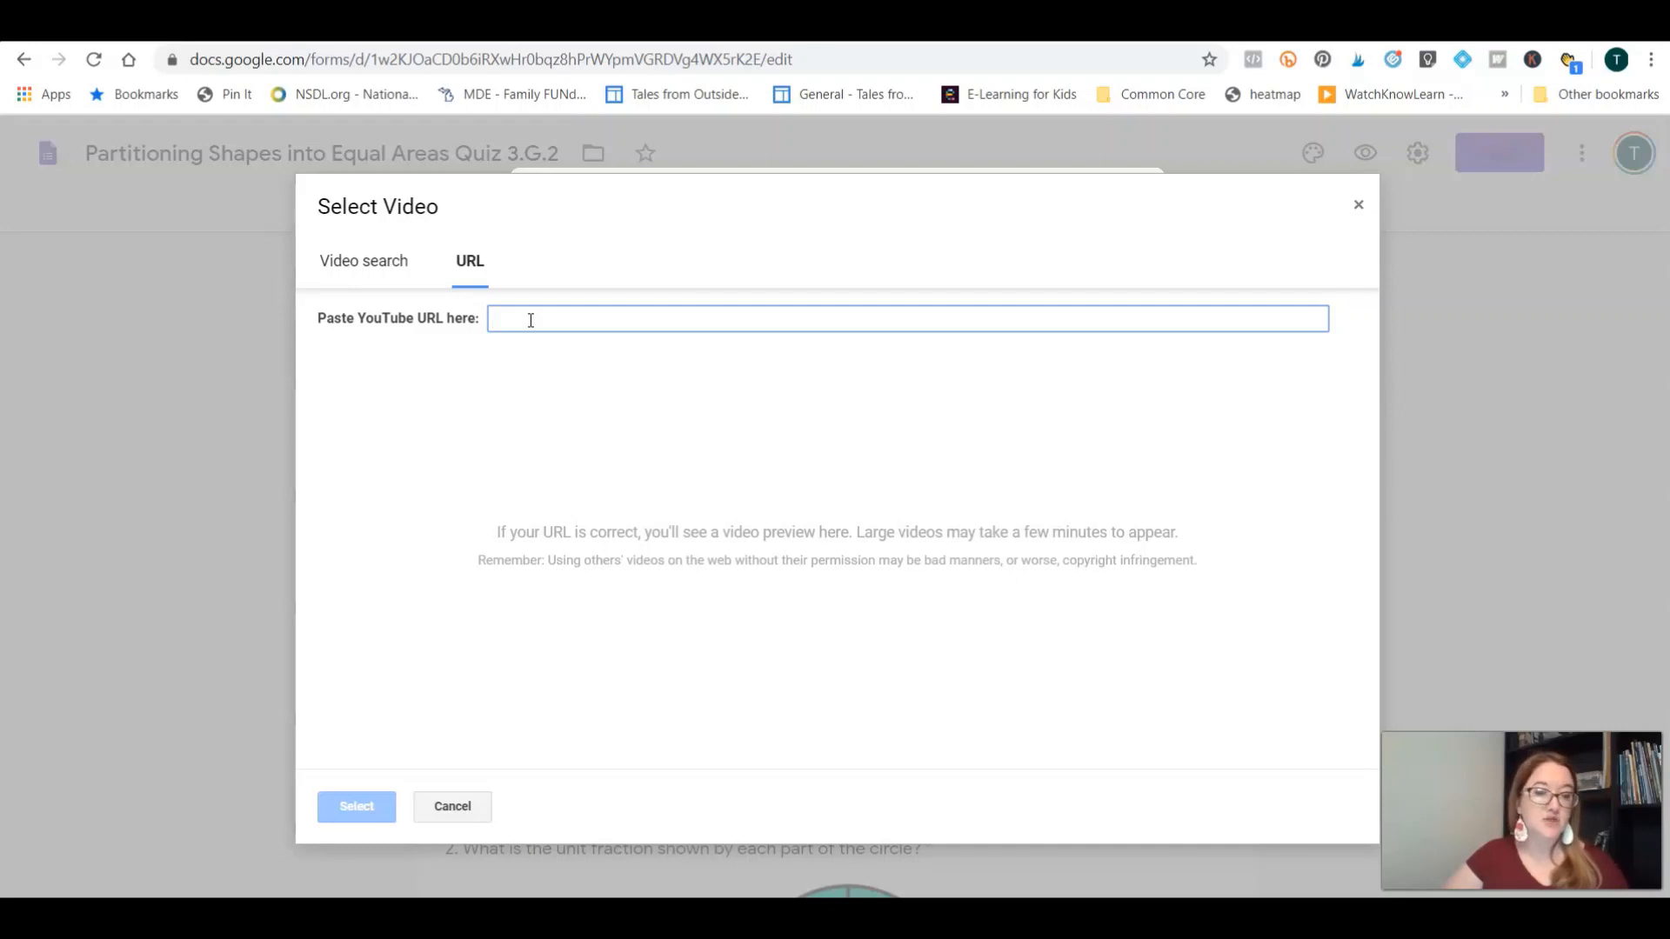
click(1357, 209)
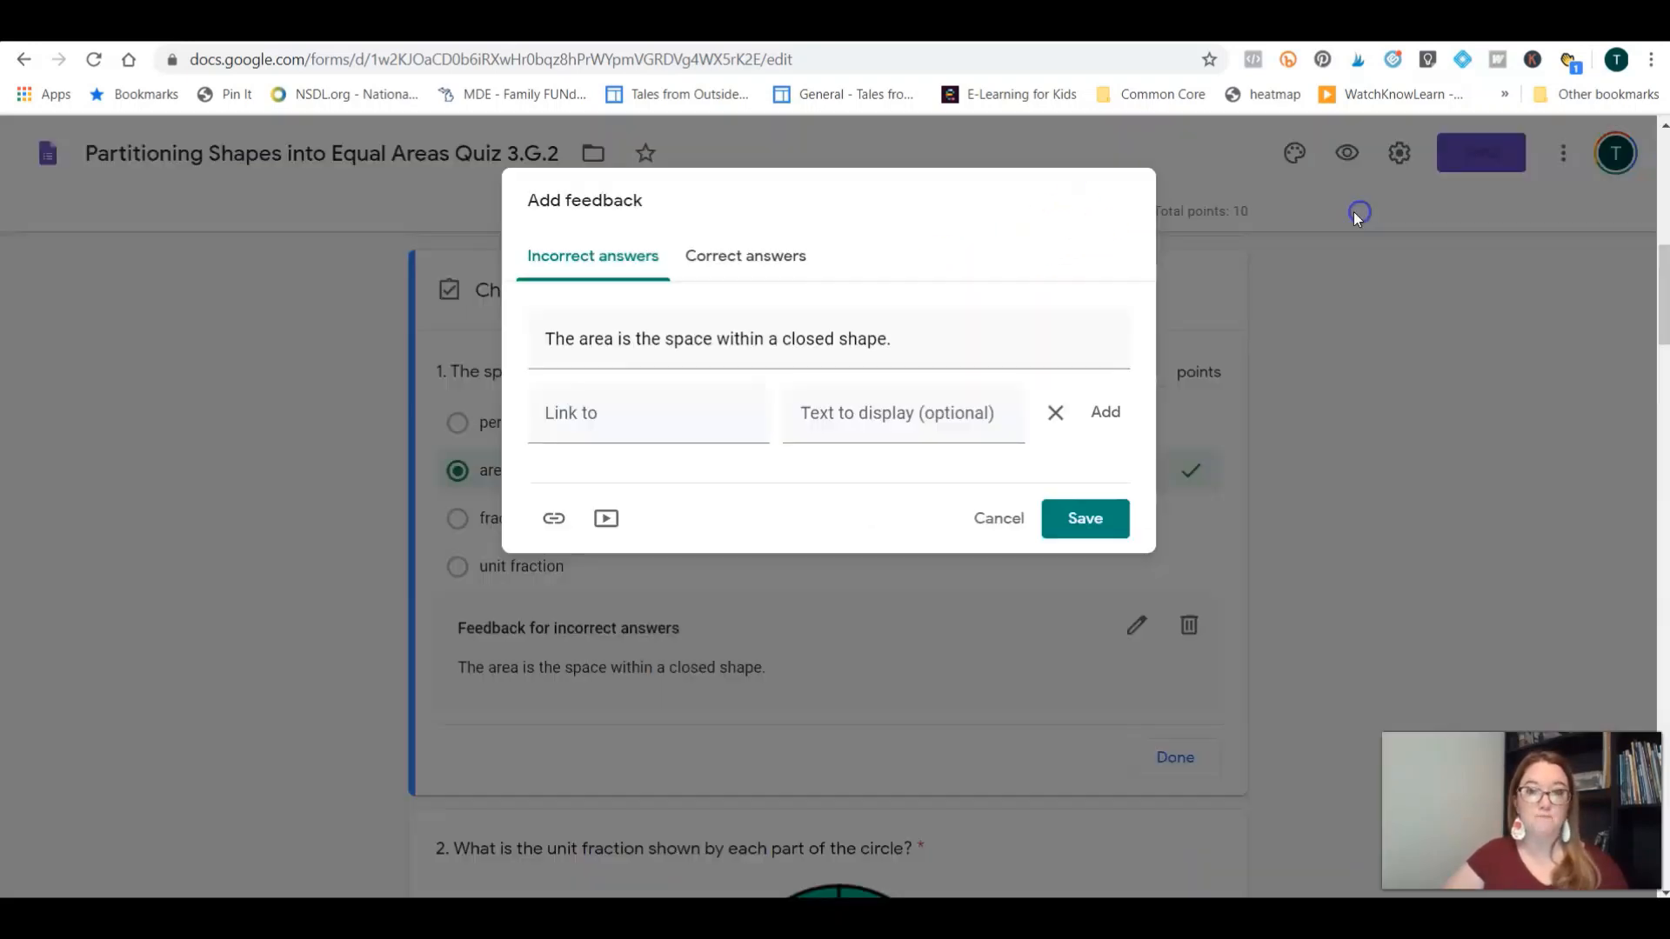
click(994, 513)
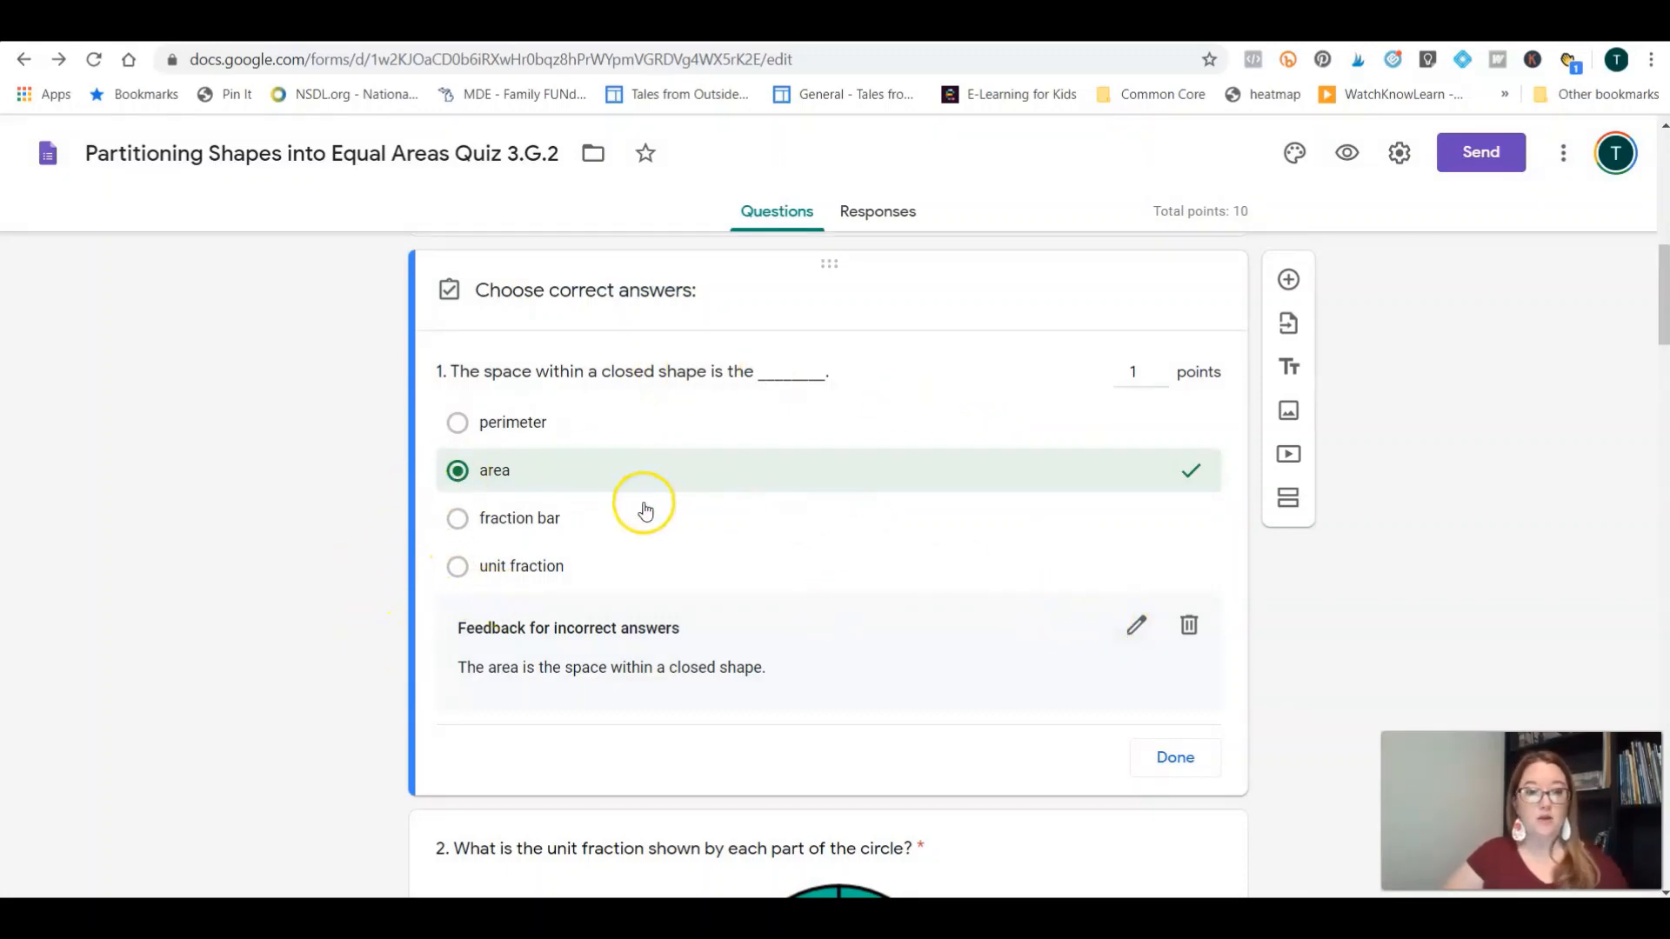
click(1174, 748)
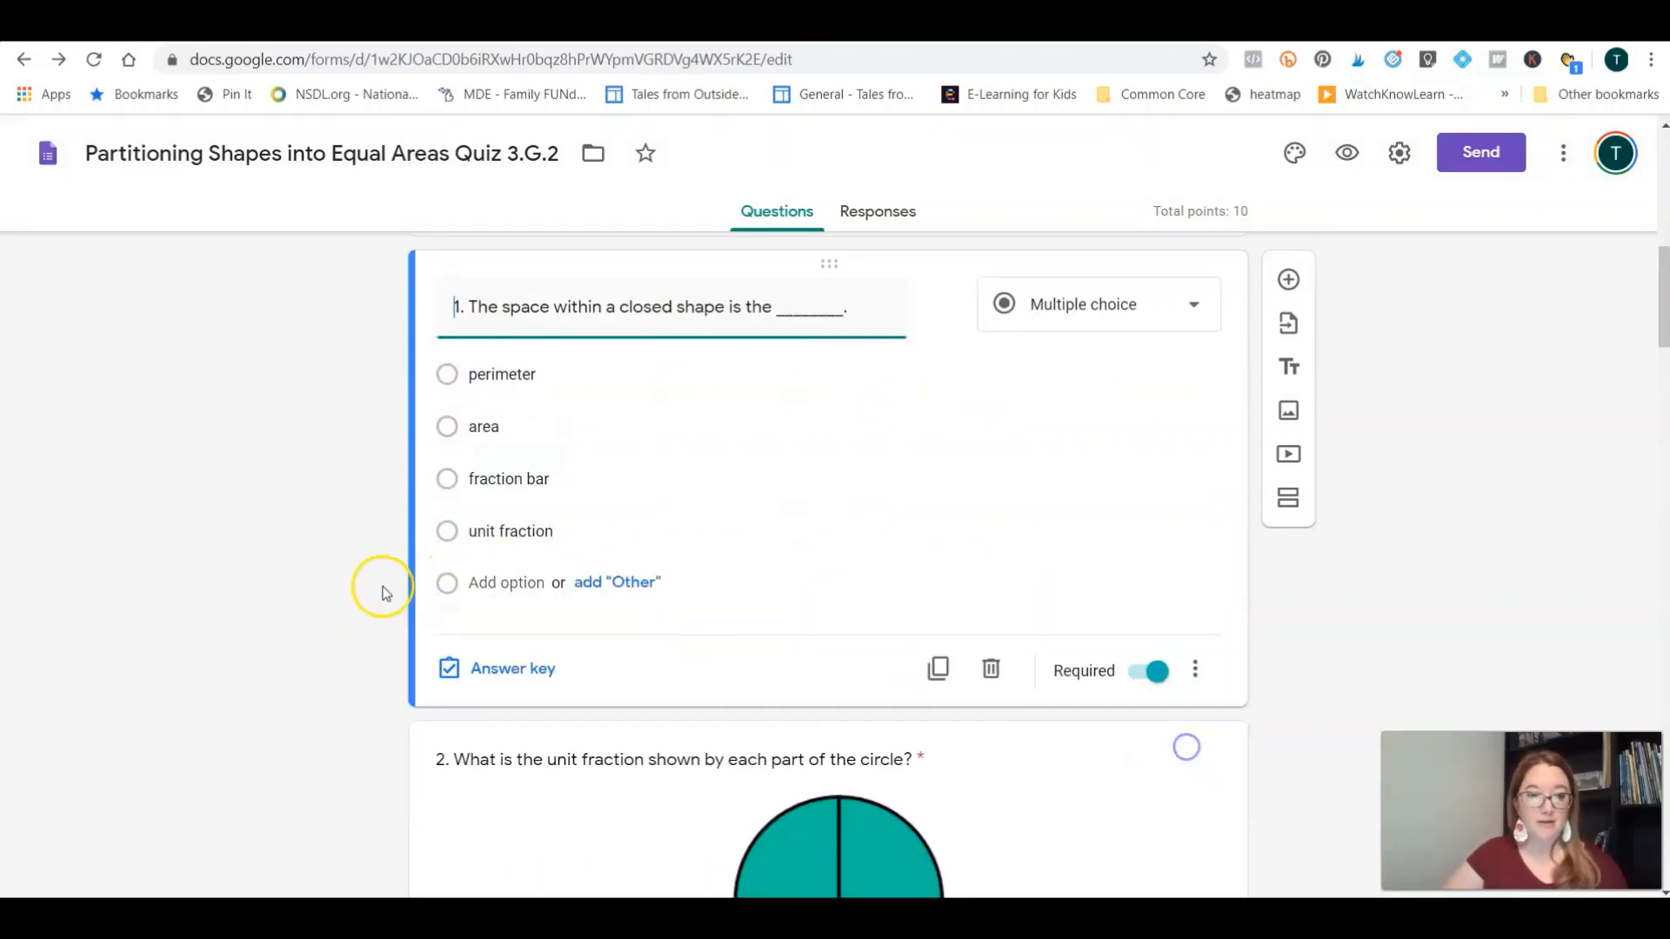
Step: Reopen question 1's answer key, try a value of 10 points and restore it to 1 point
click(537, 672)
click(458, 472)
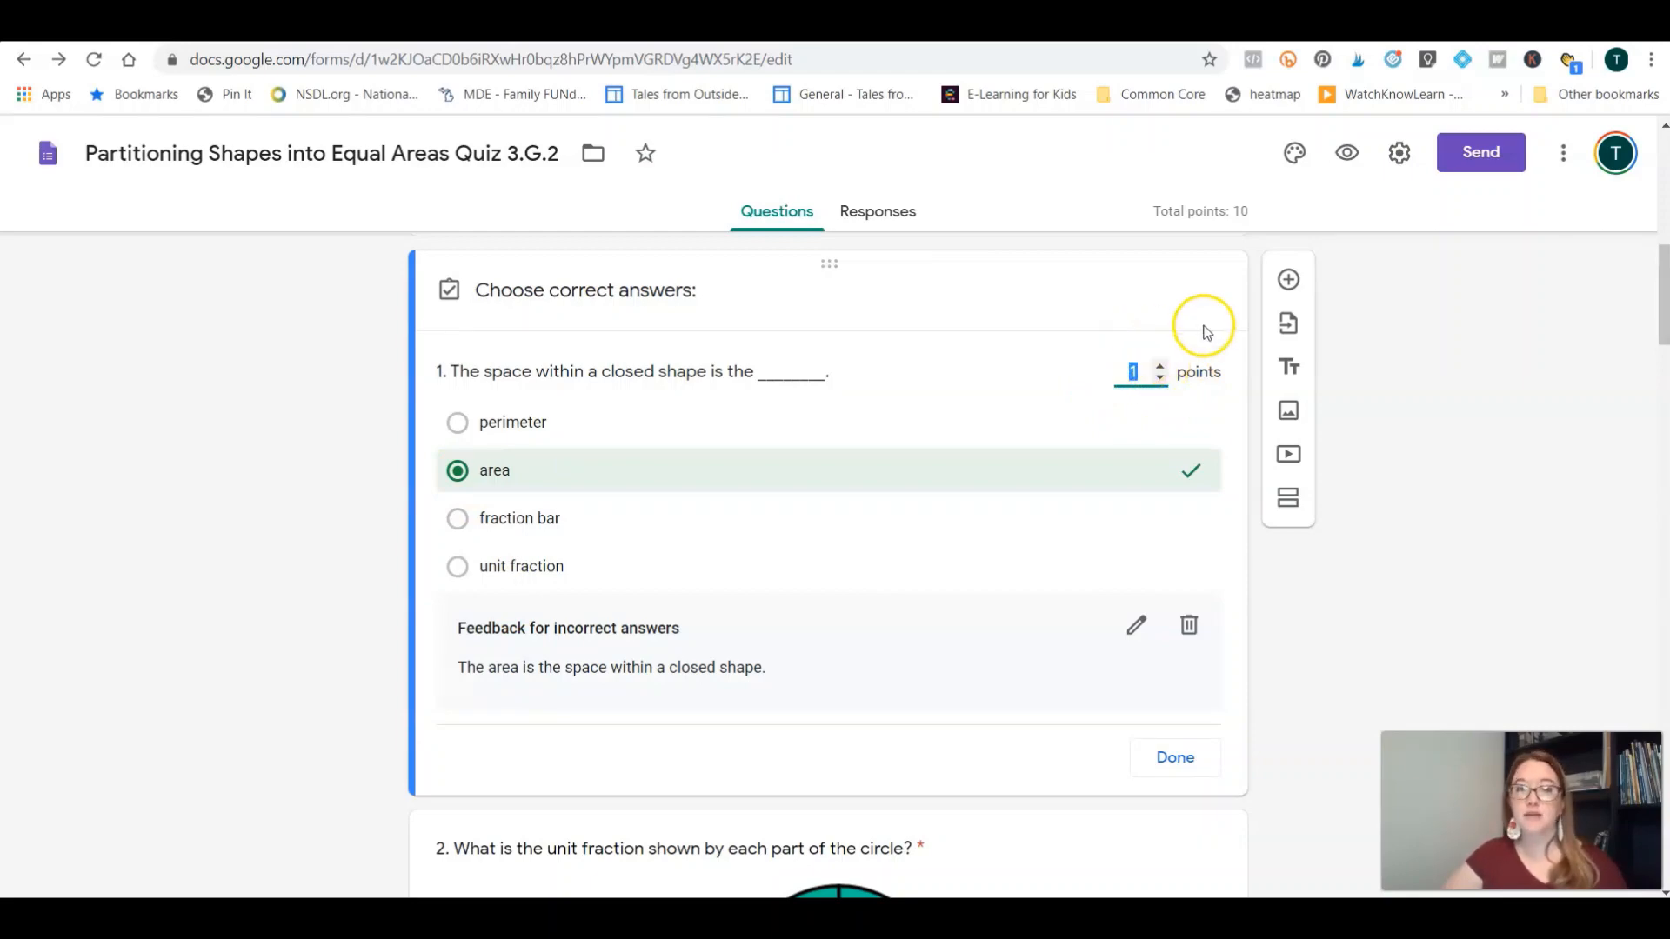
click(1138, 372)
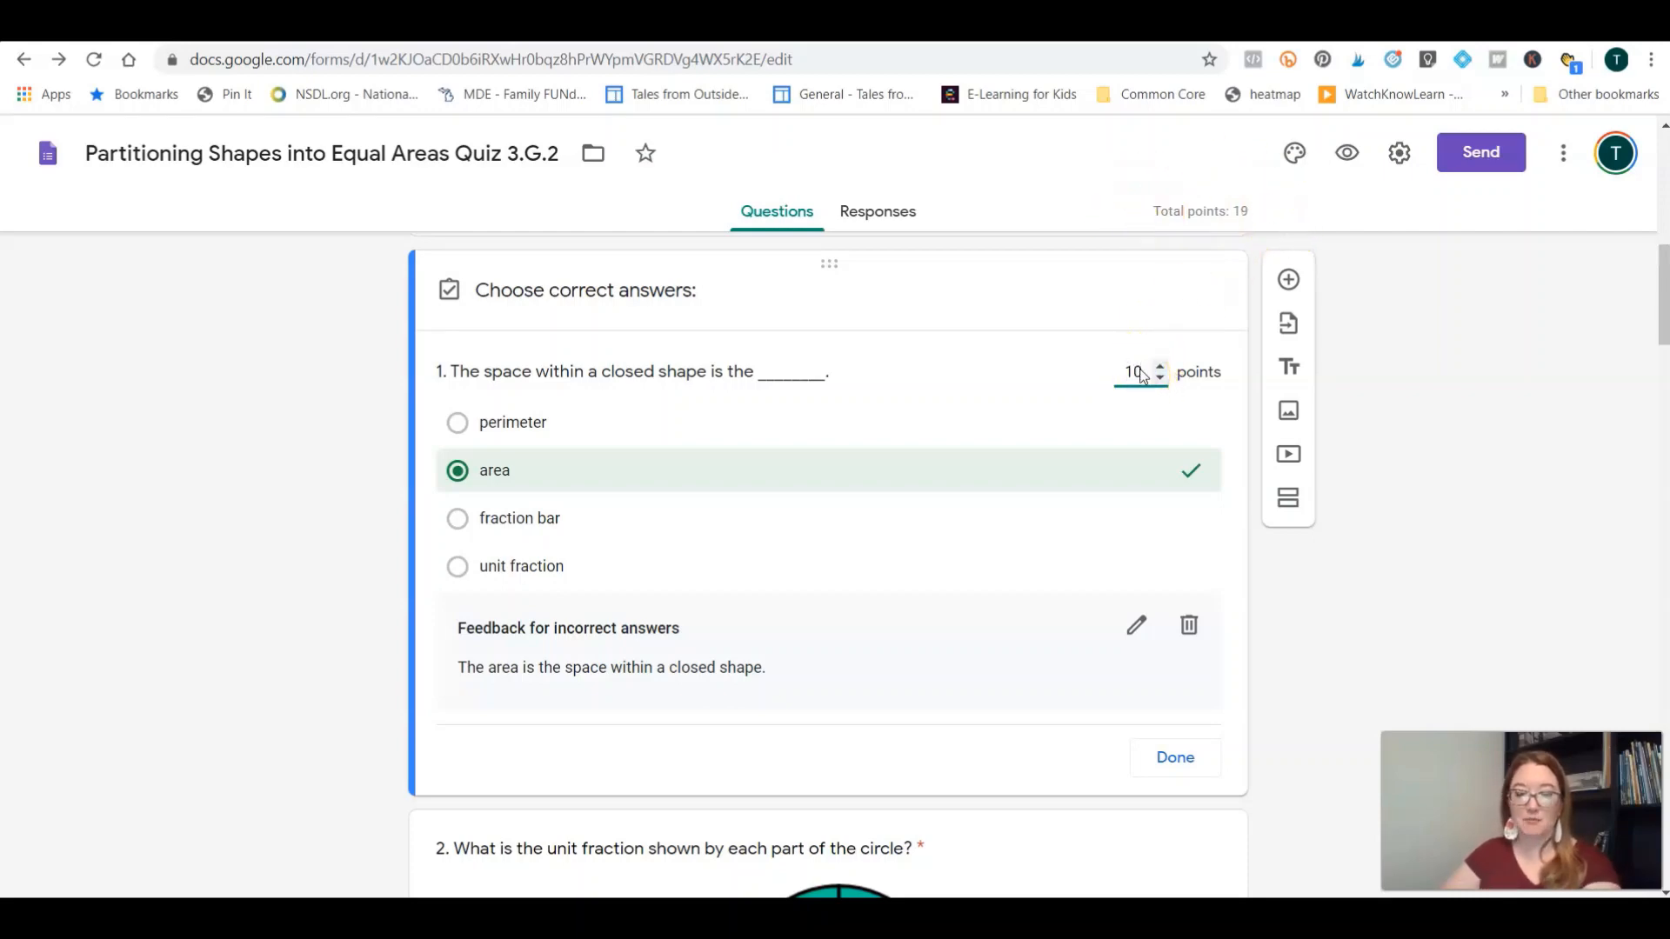
key(BackSpace)
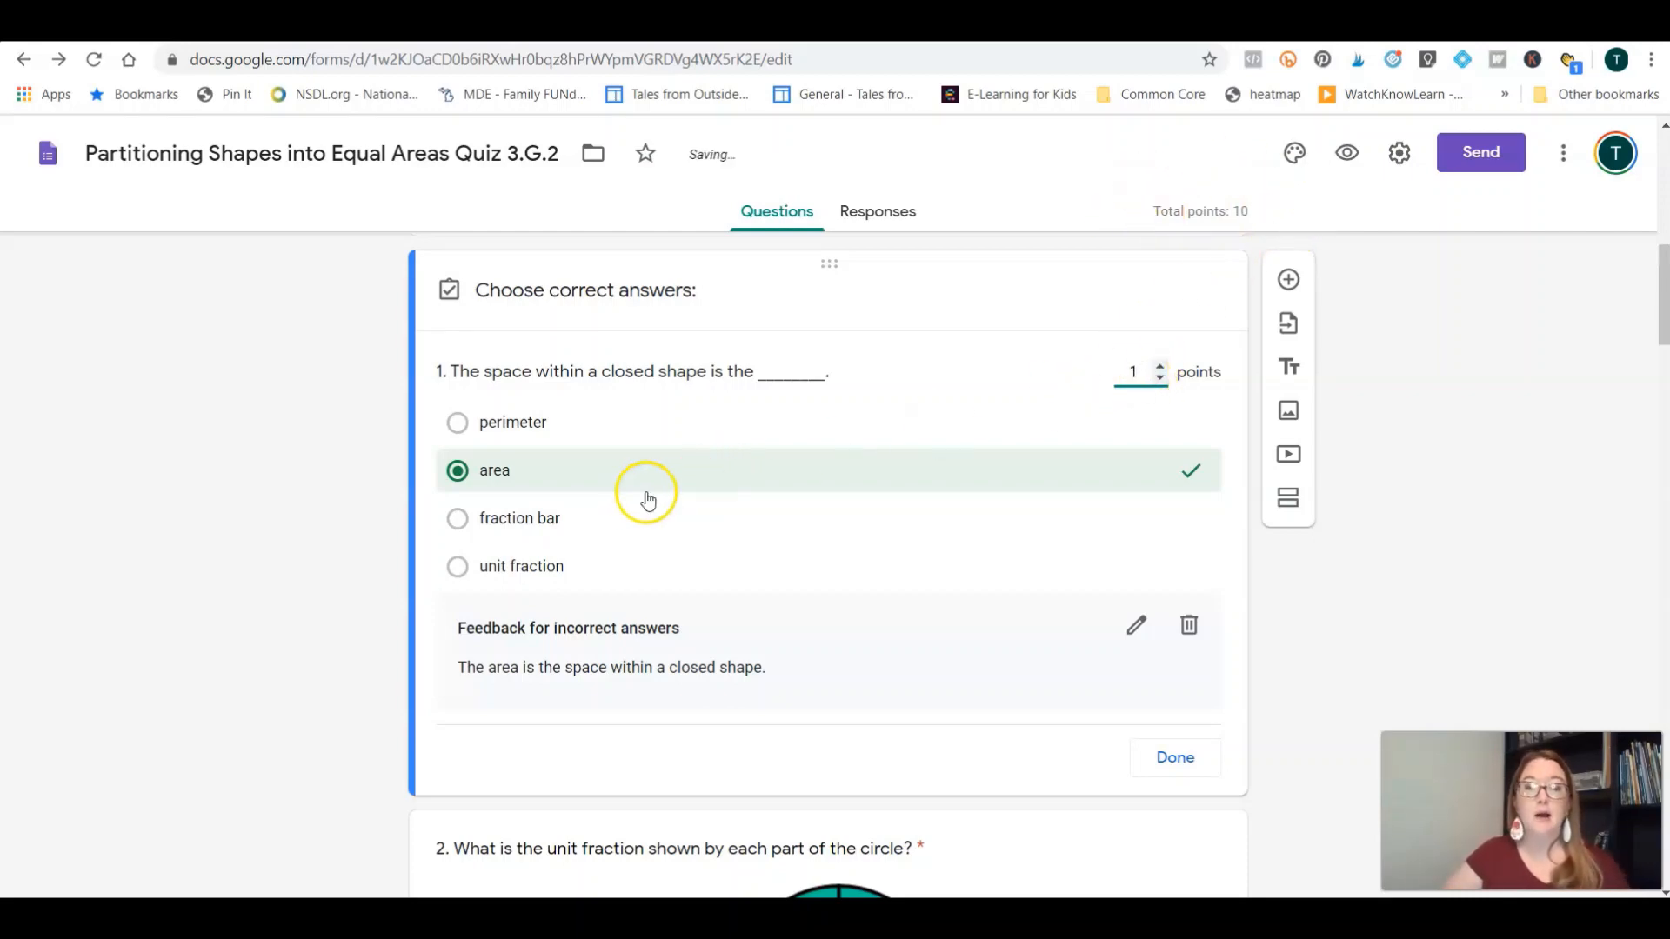
Step: Try "fraction bar" as a second correct answer and a 2-point value, restore only "area" with 1 point, and close the answer key
click(516, 533)
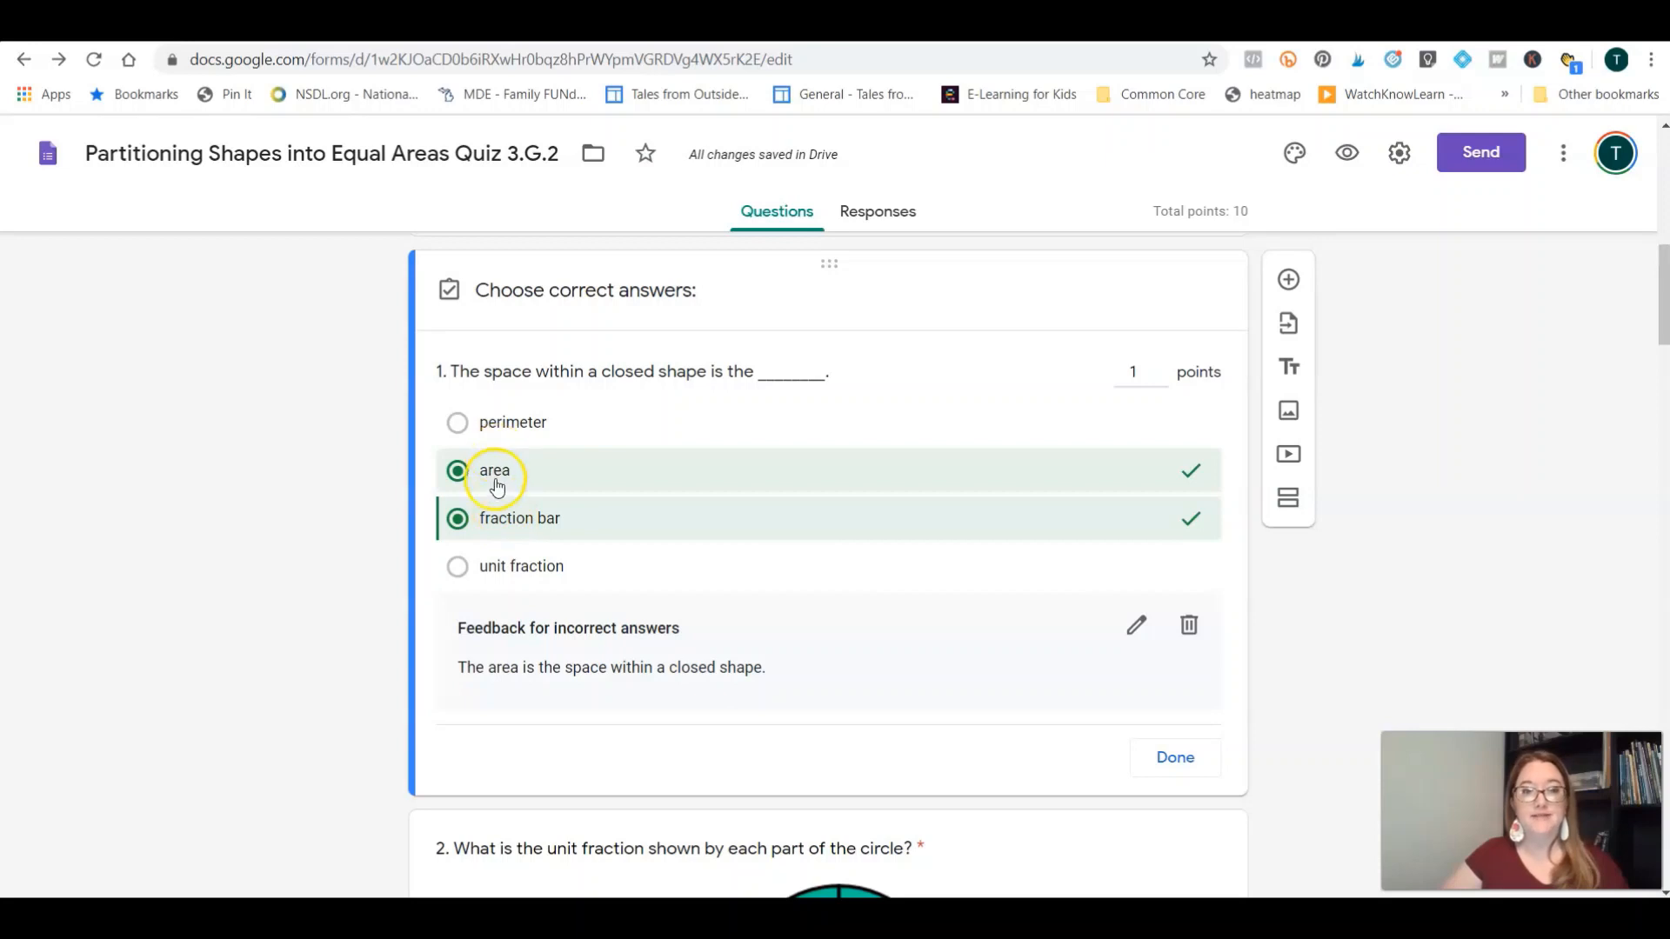
click(537, 525)
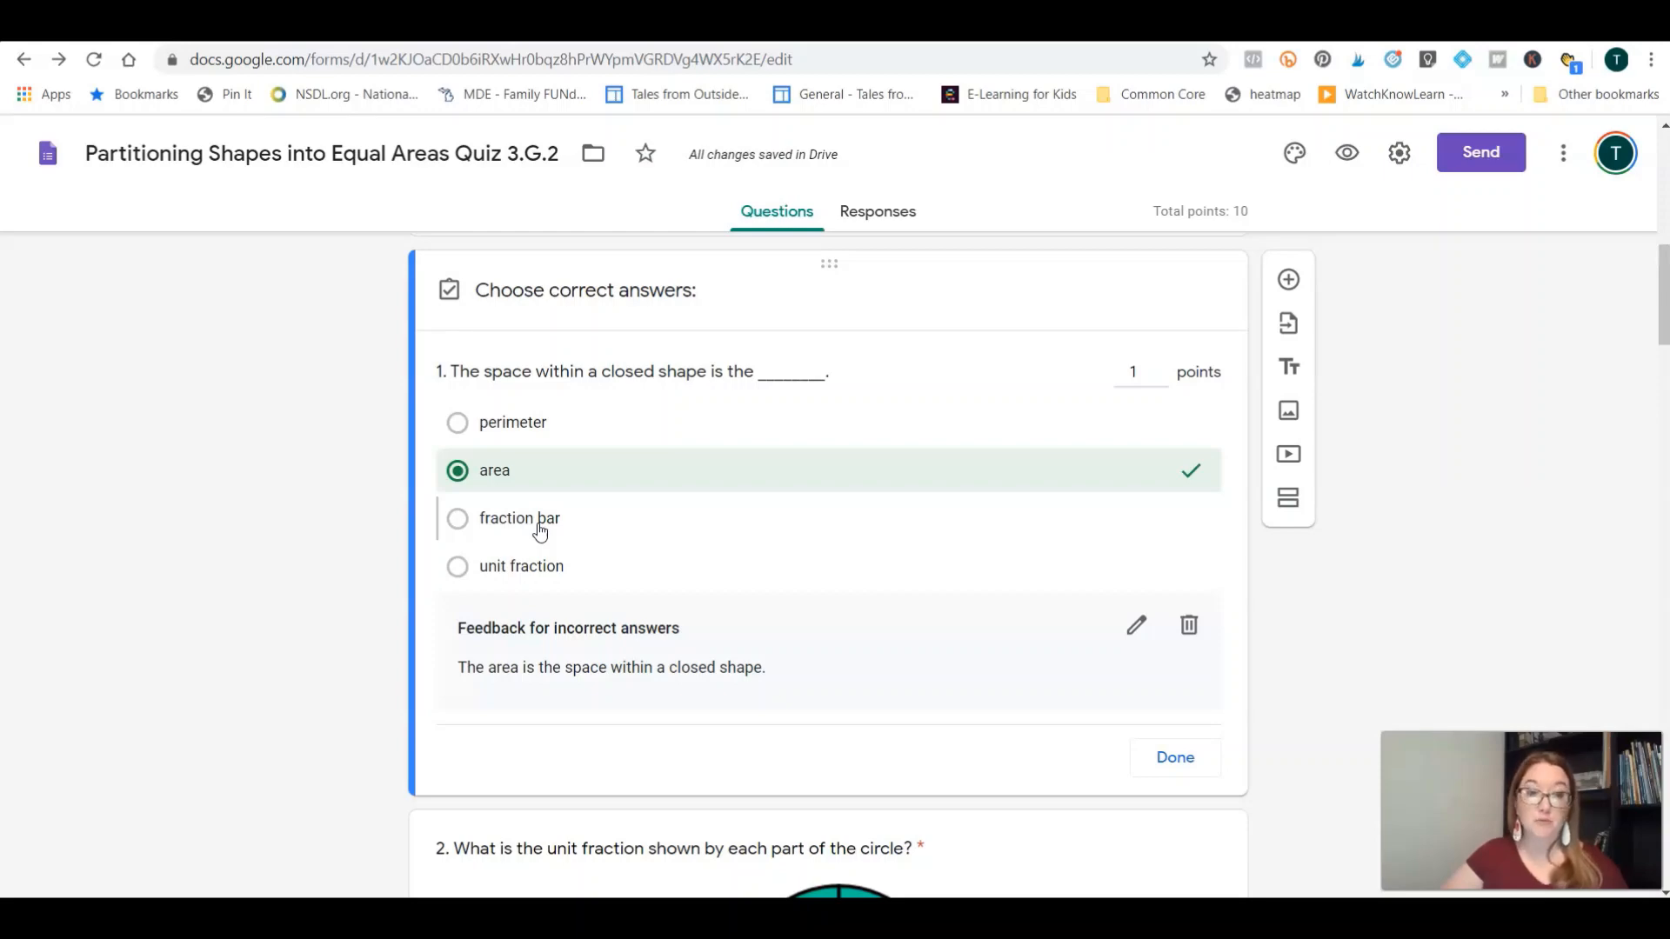
click(542, 524)
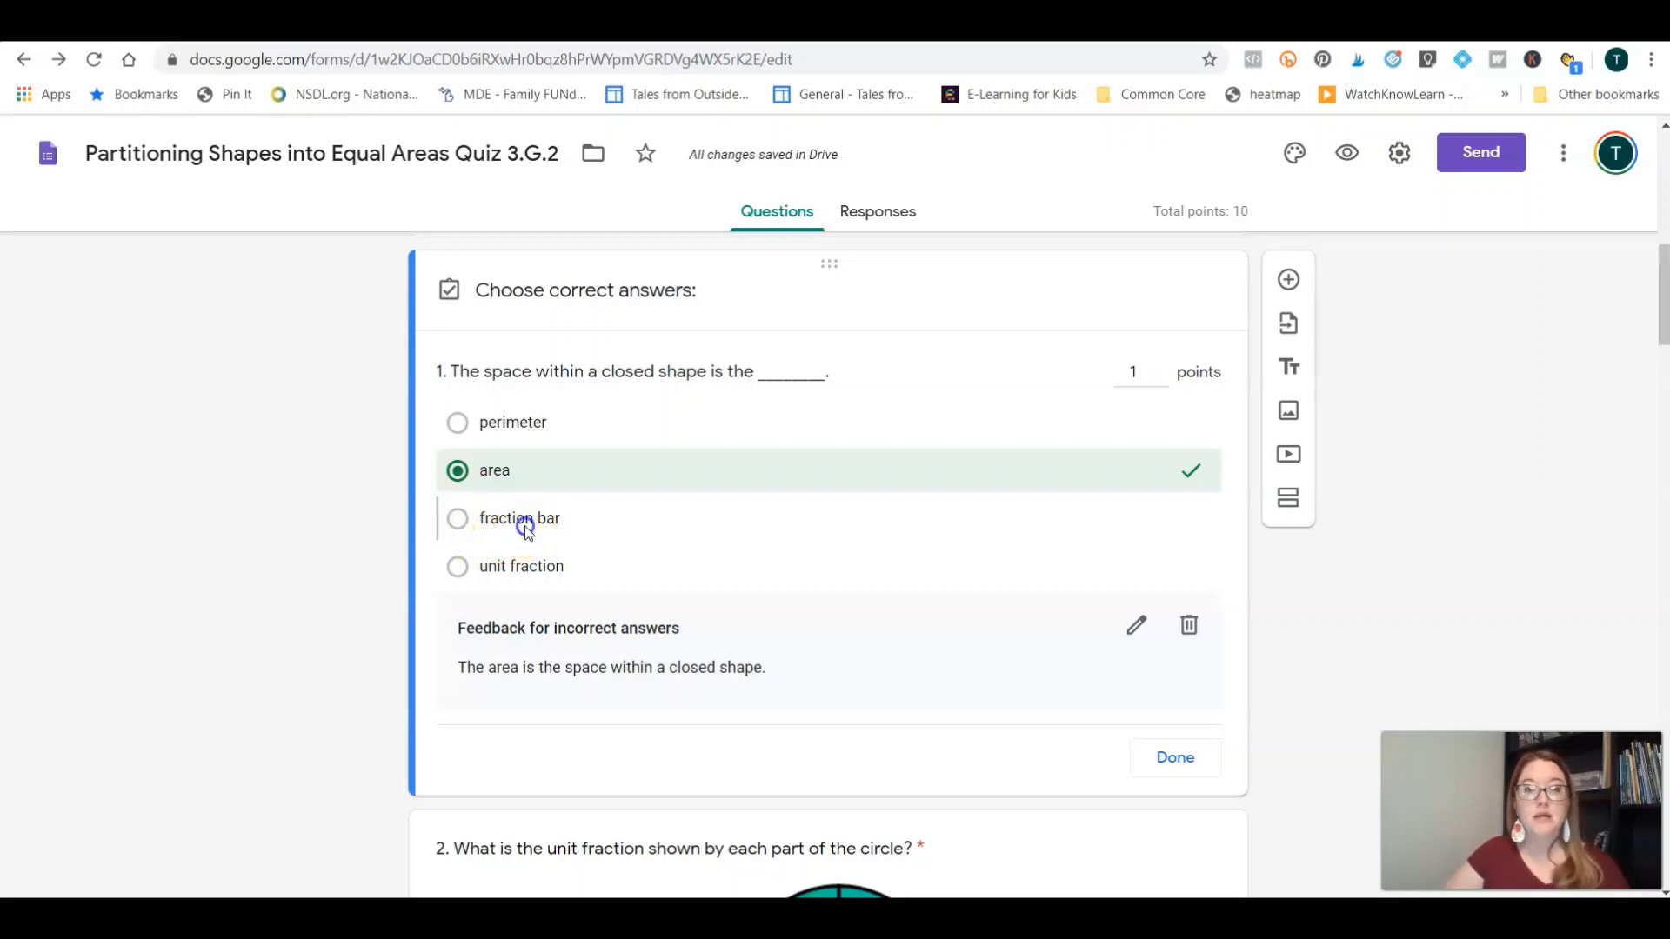
click(524, 527)
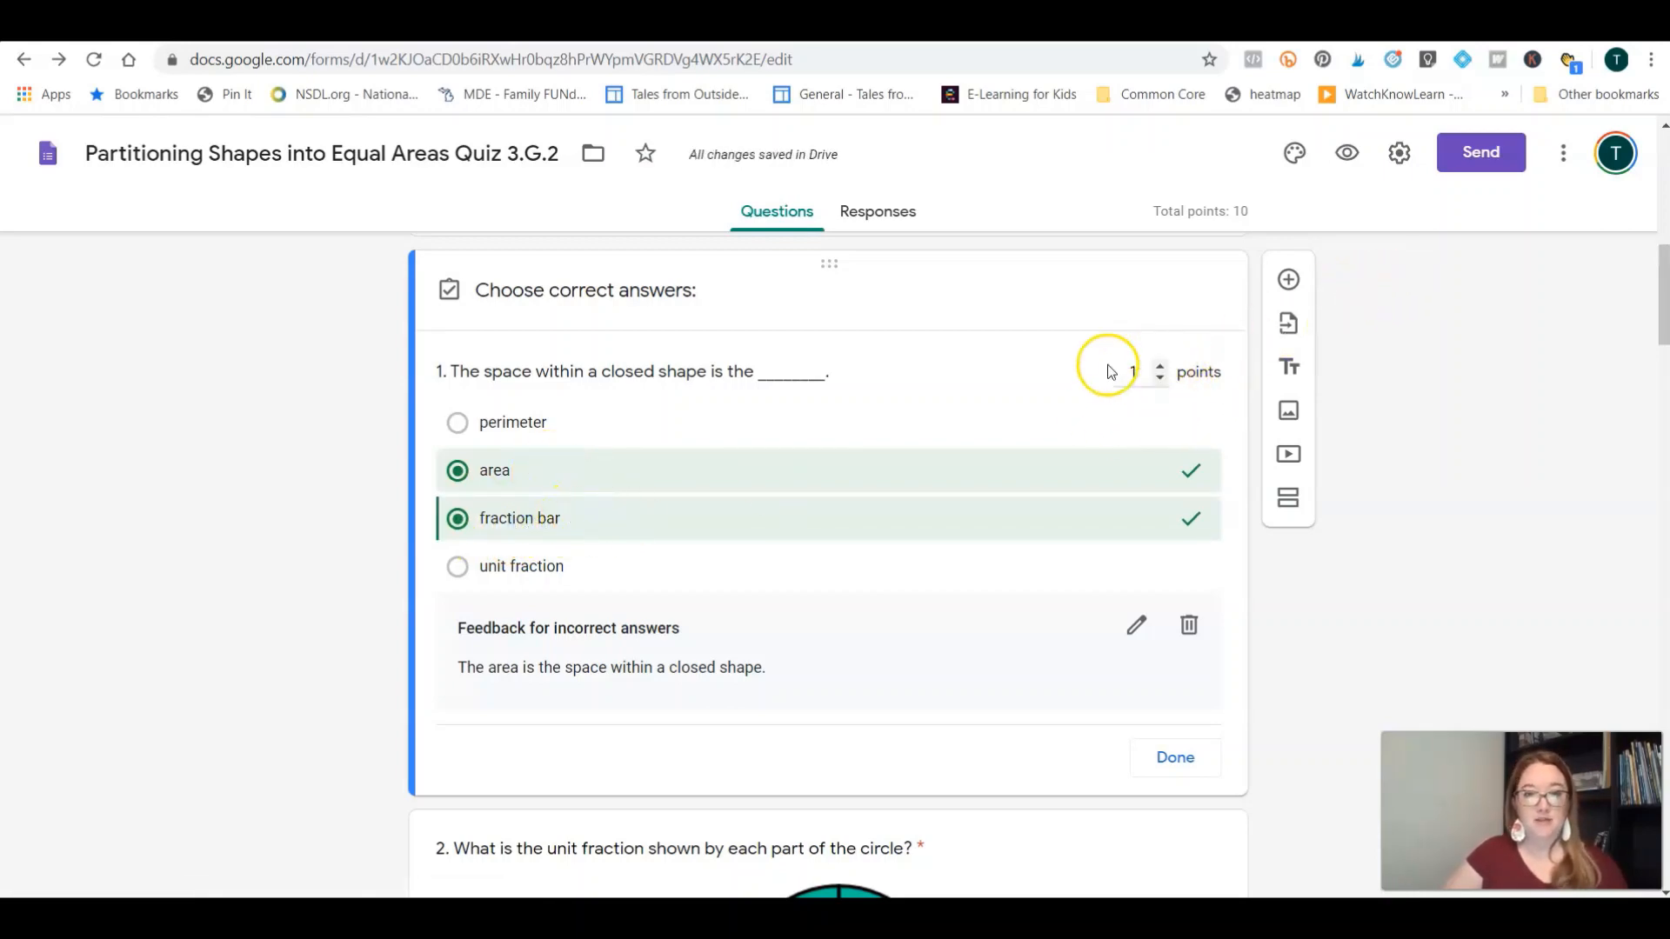
click(1159, 368)
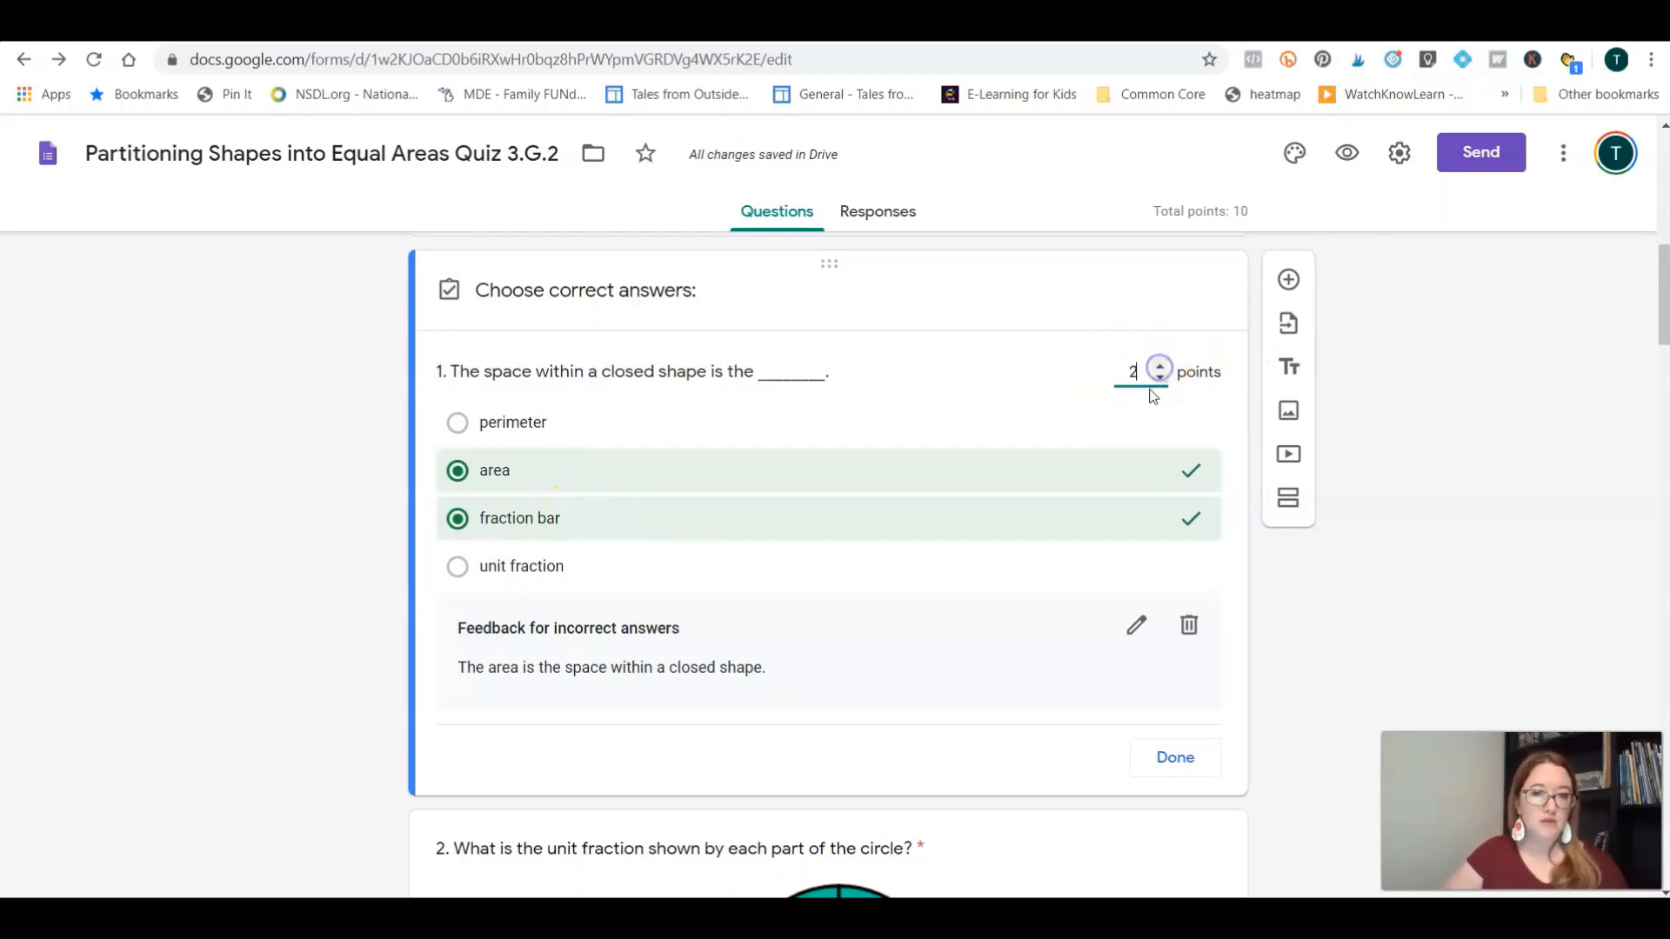
click(1160, 377)
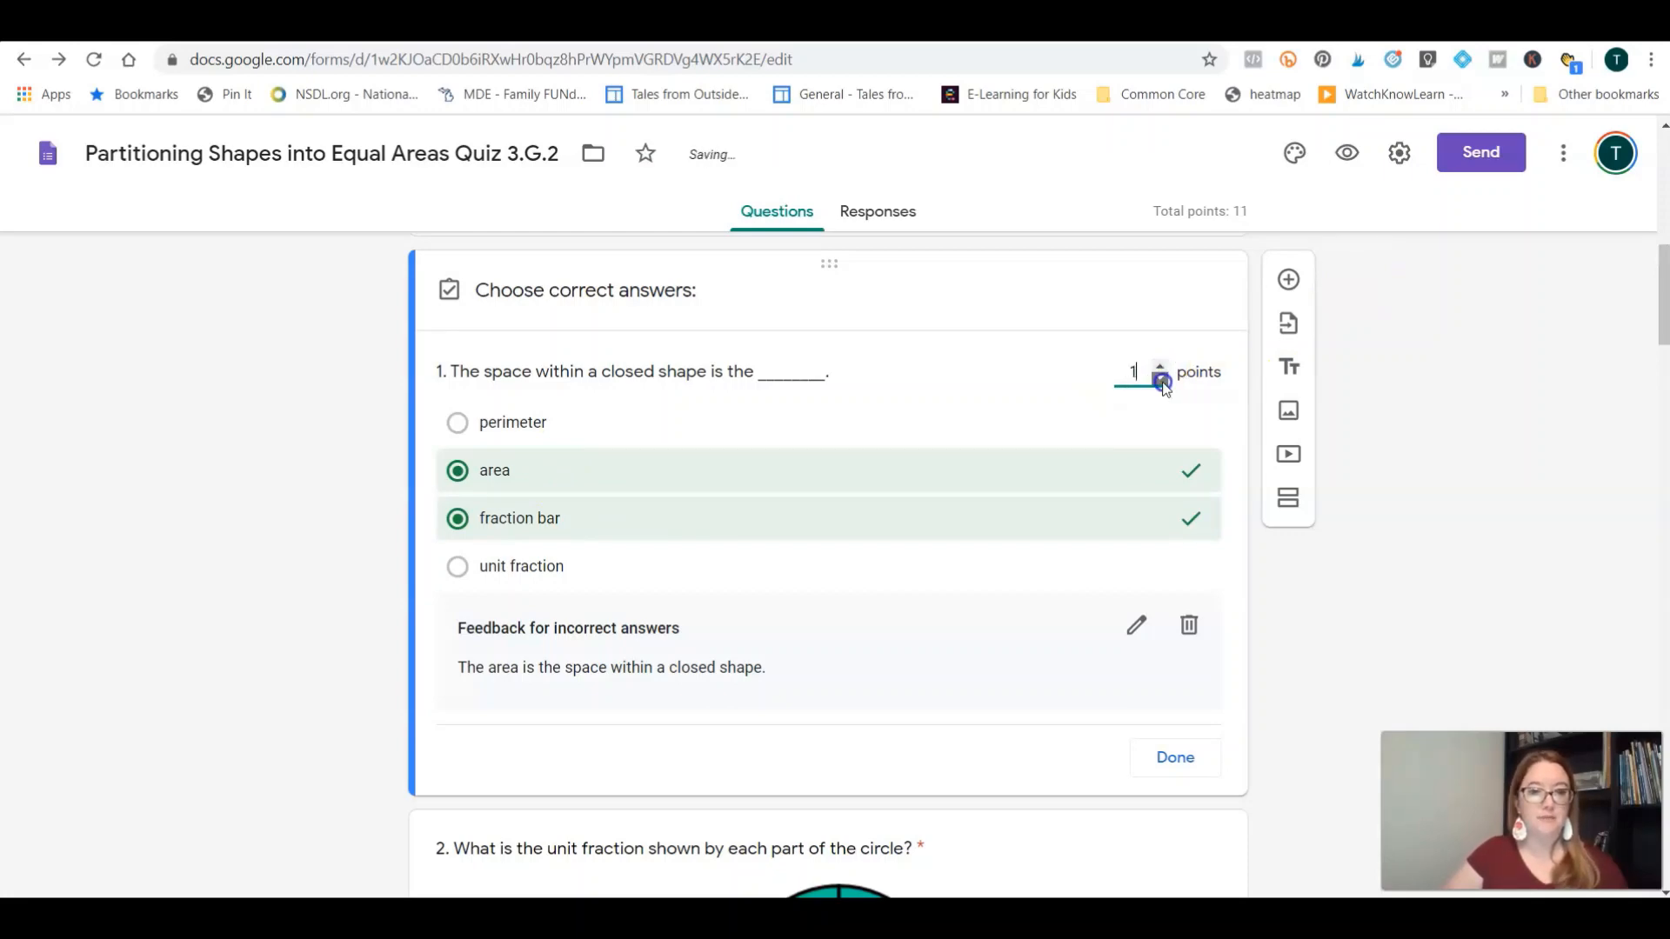
click(456, 519)
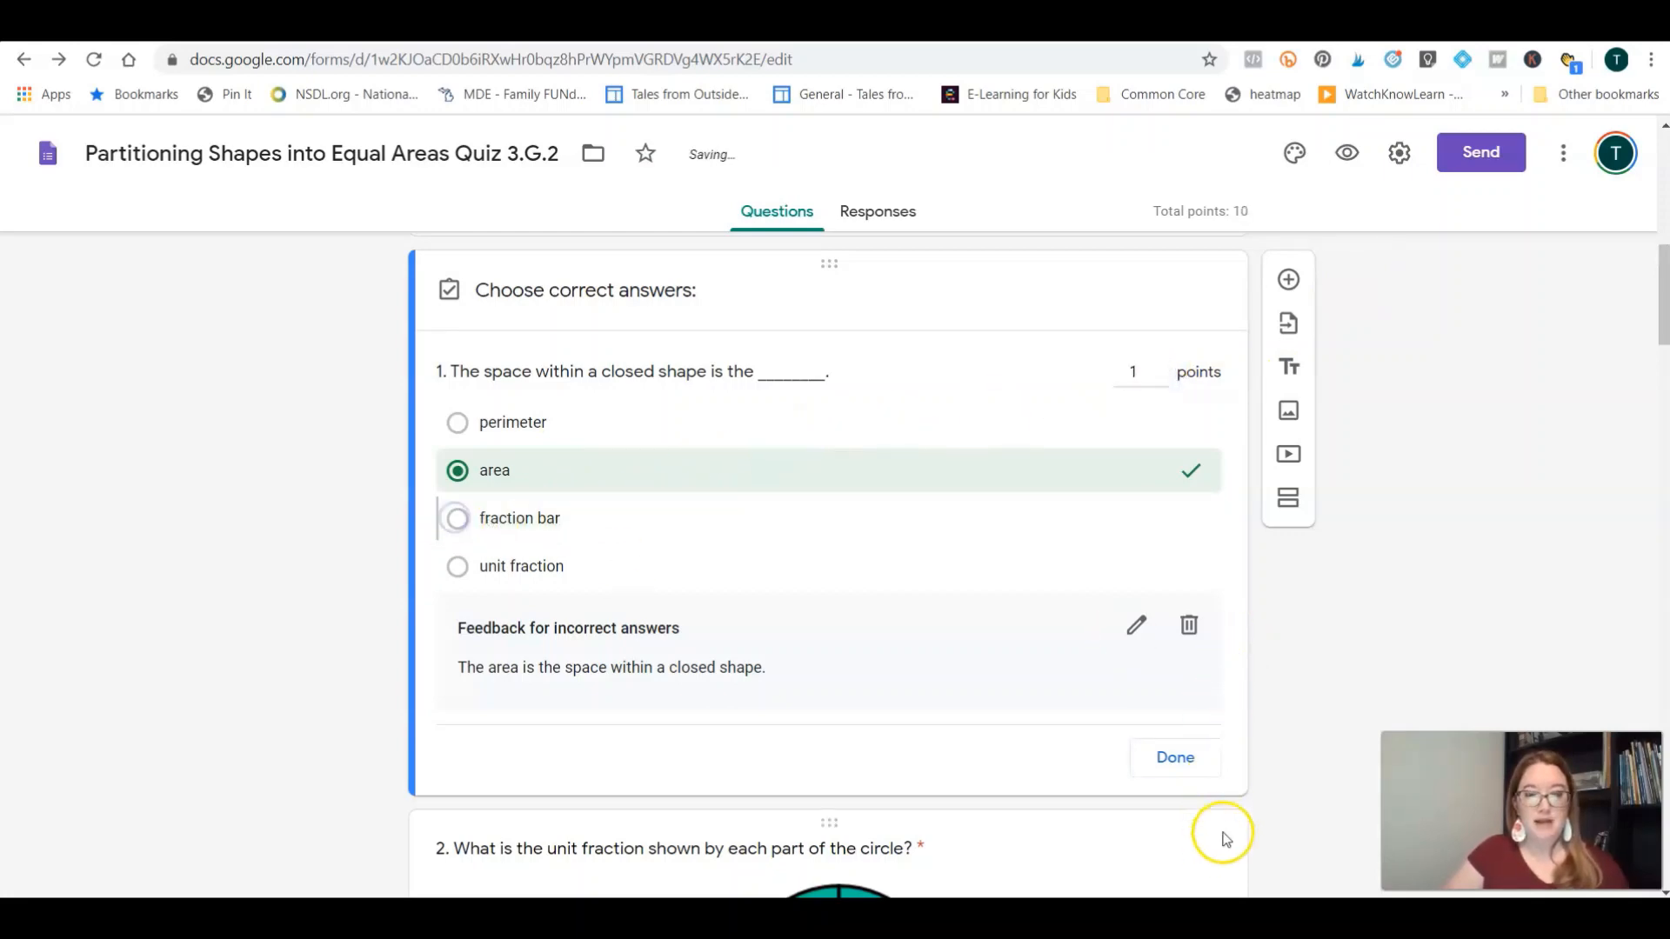
click(1171, 764)
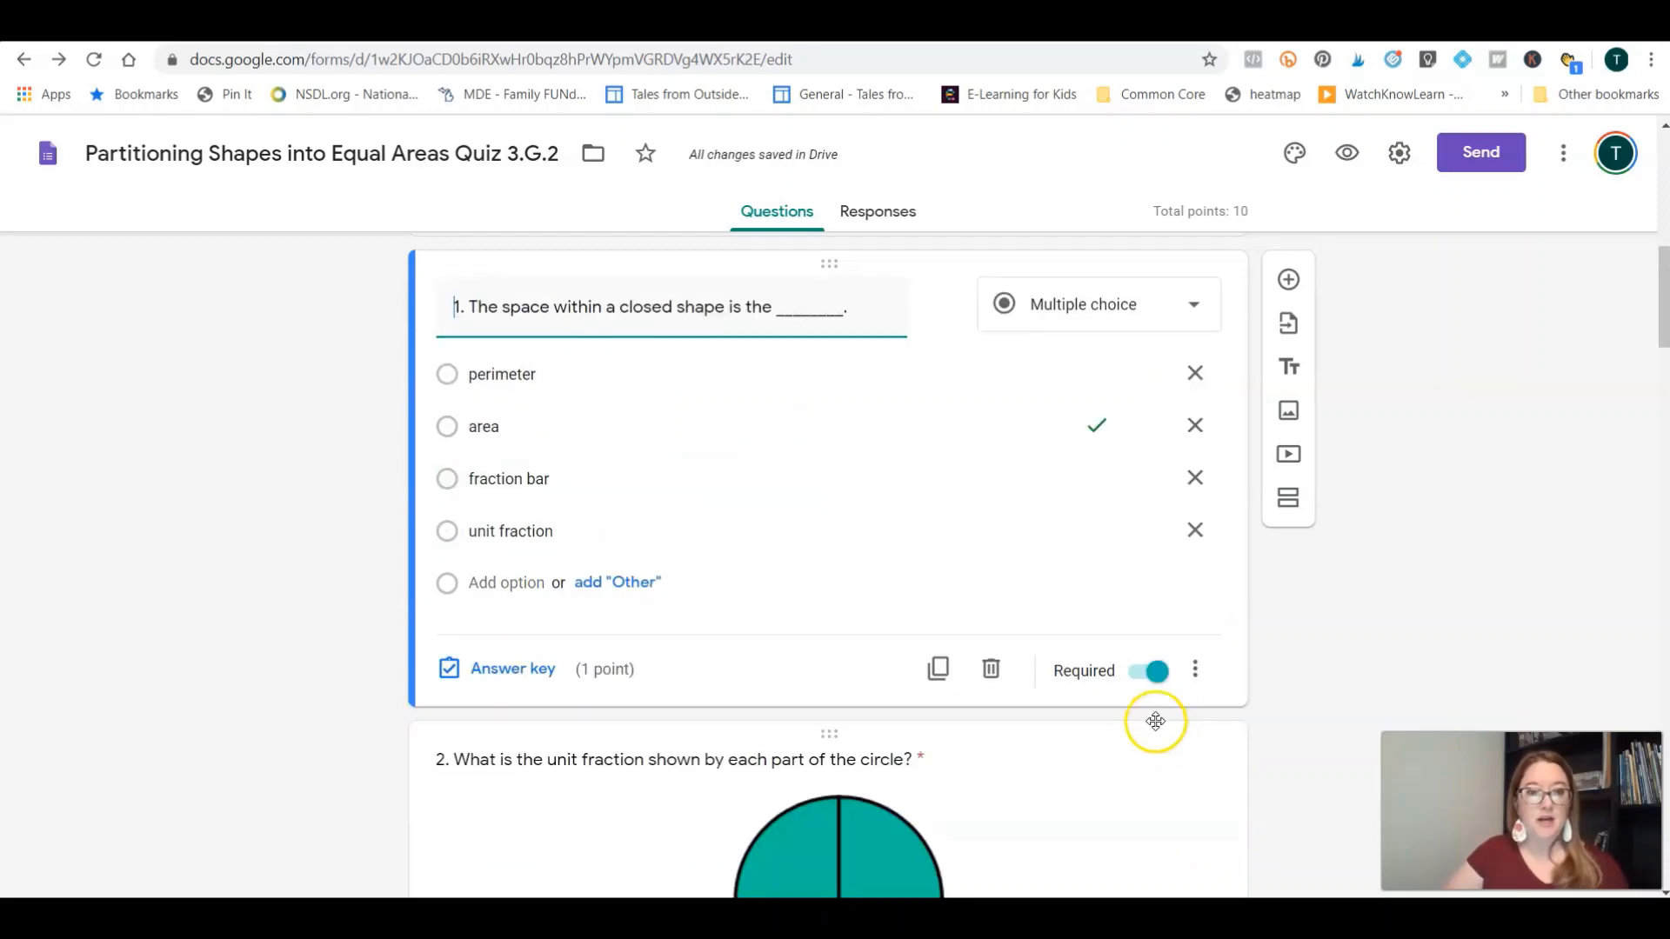
Step: Add "1 / 3" as another accepted correct answer in the answer key of question 2 about the circle's unit fraction
scroll(1141, 697, down, 5)
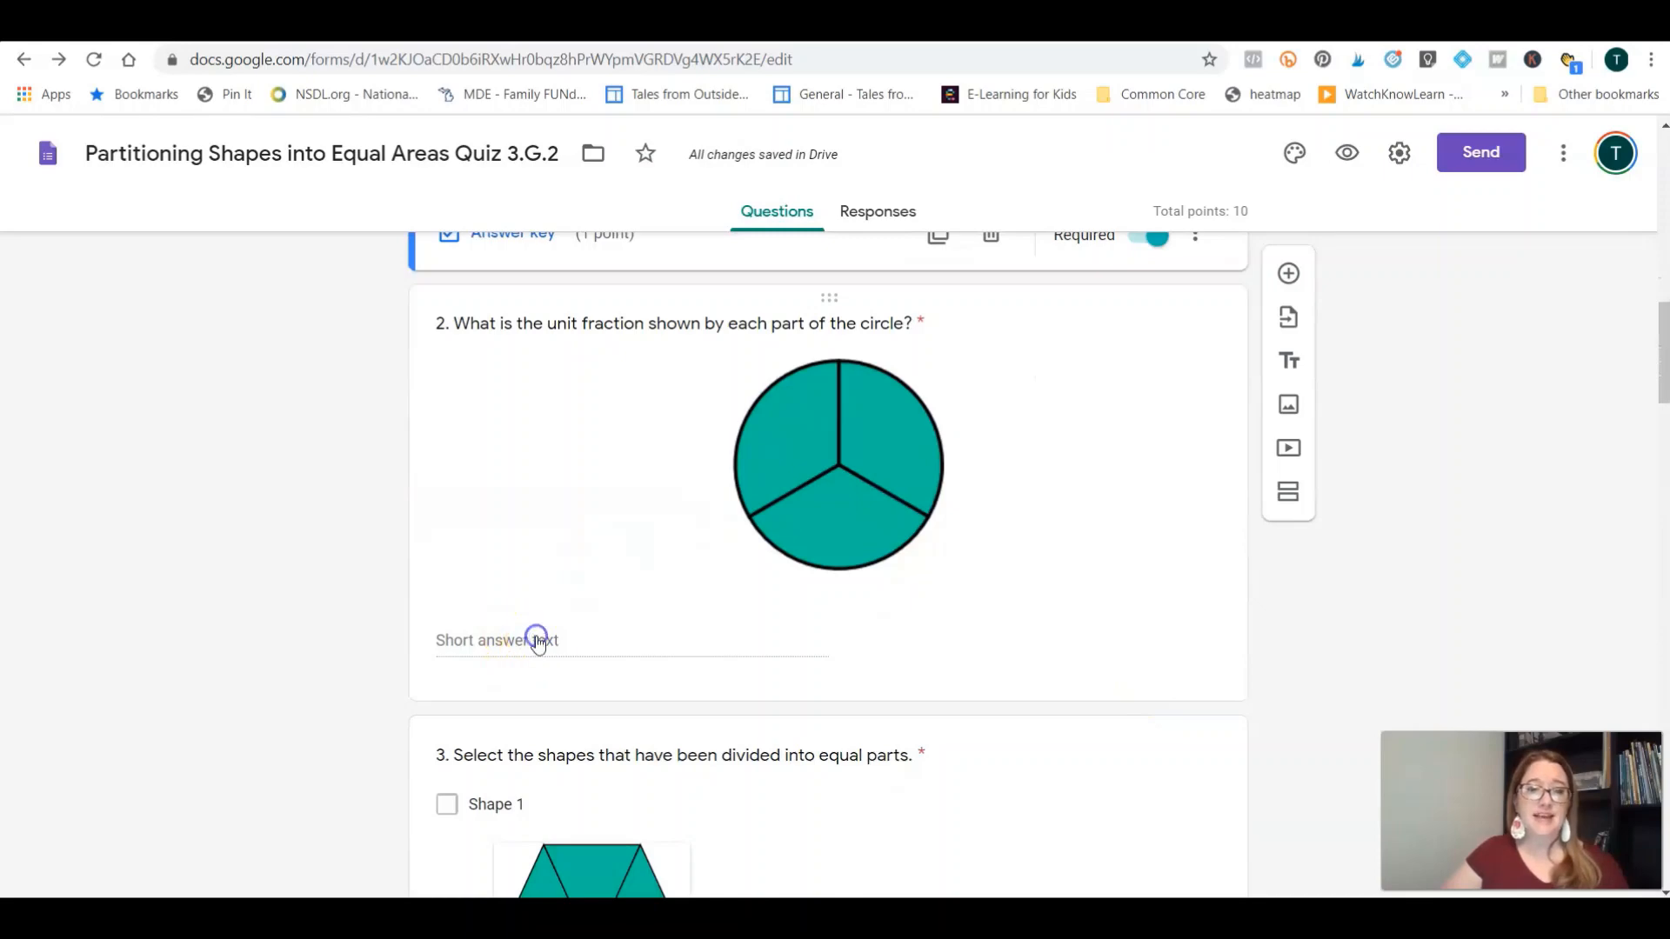
click(536, 641)
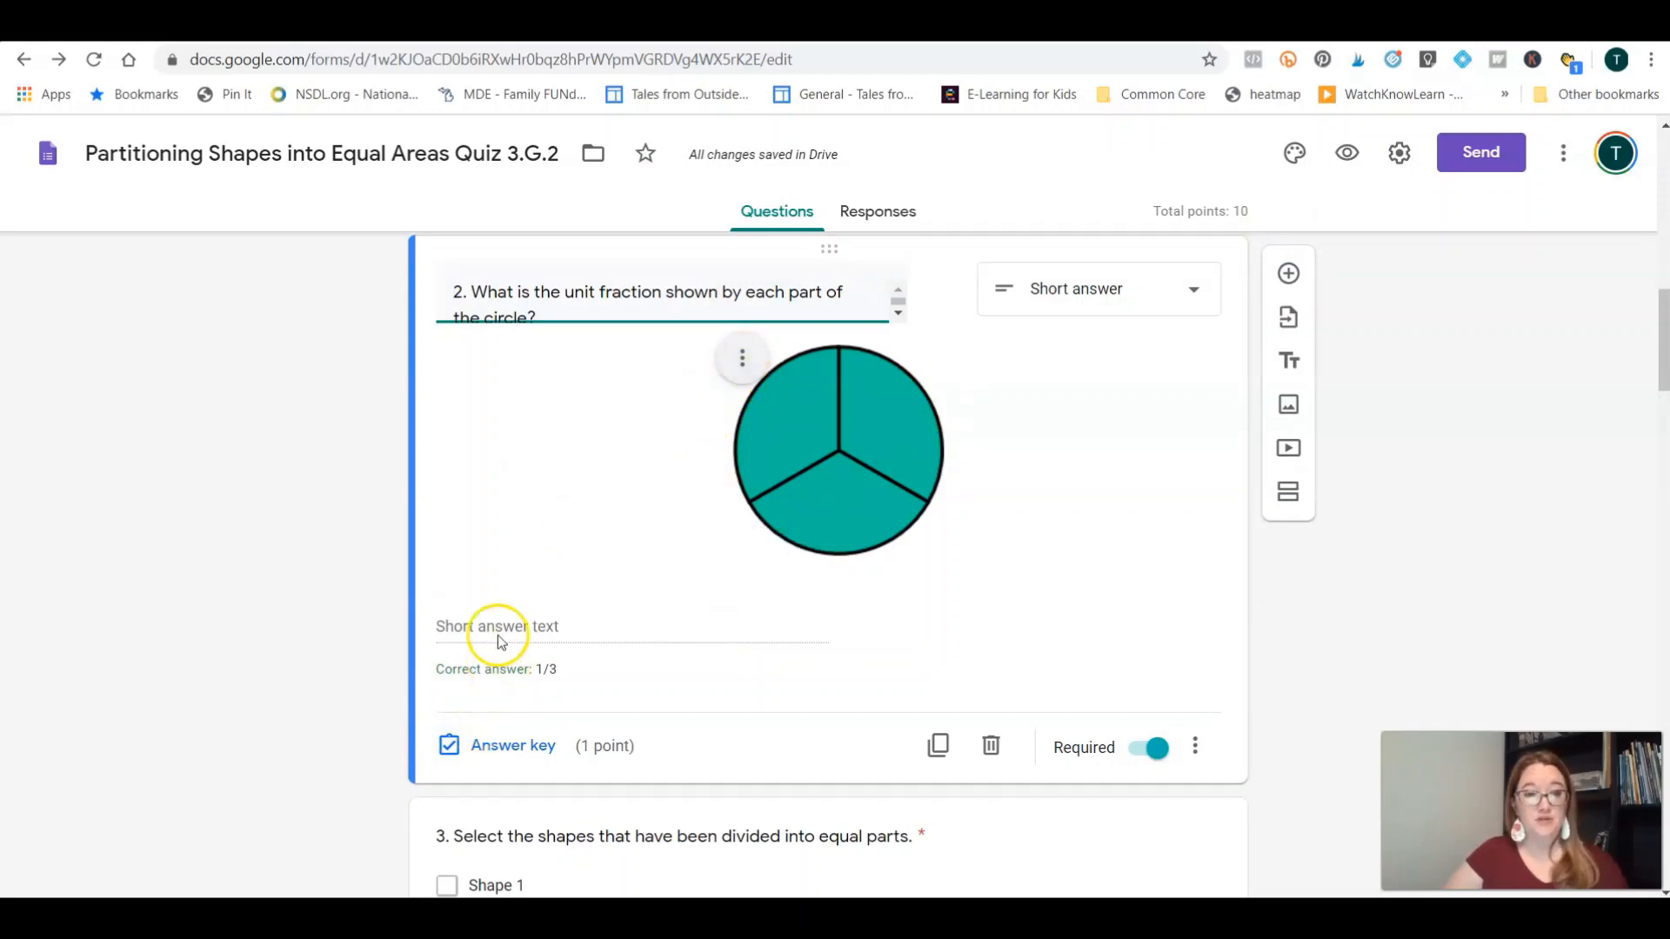
click(486, 746)
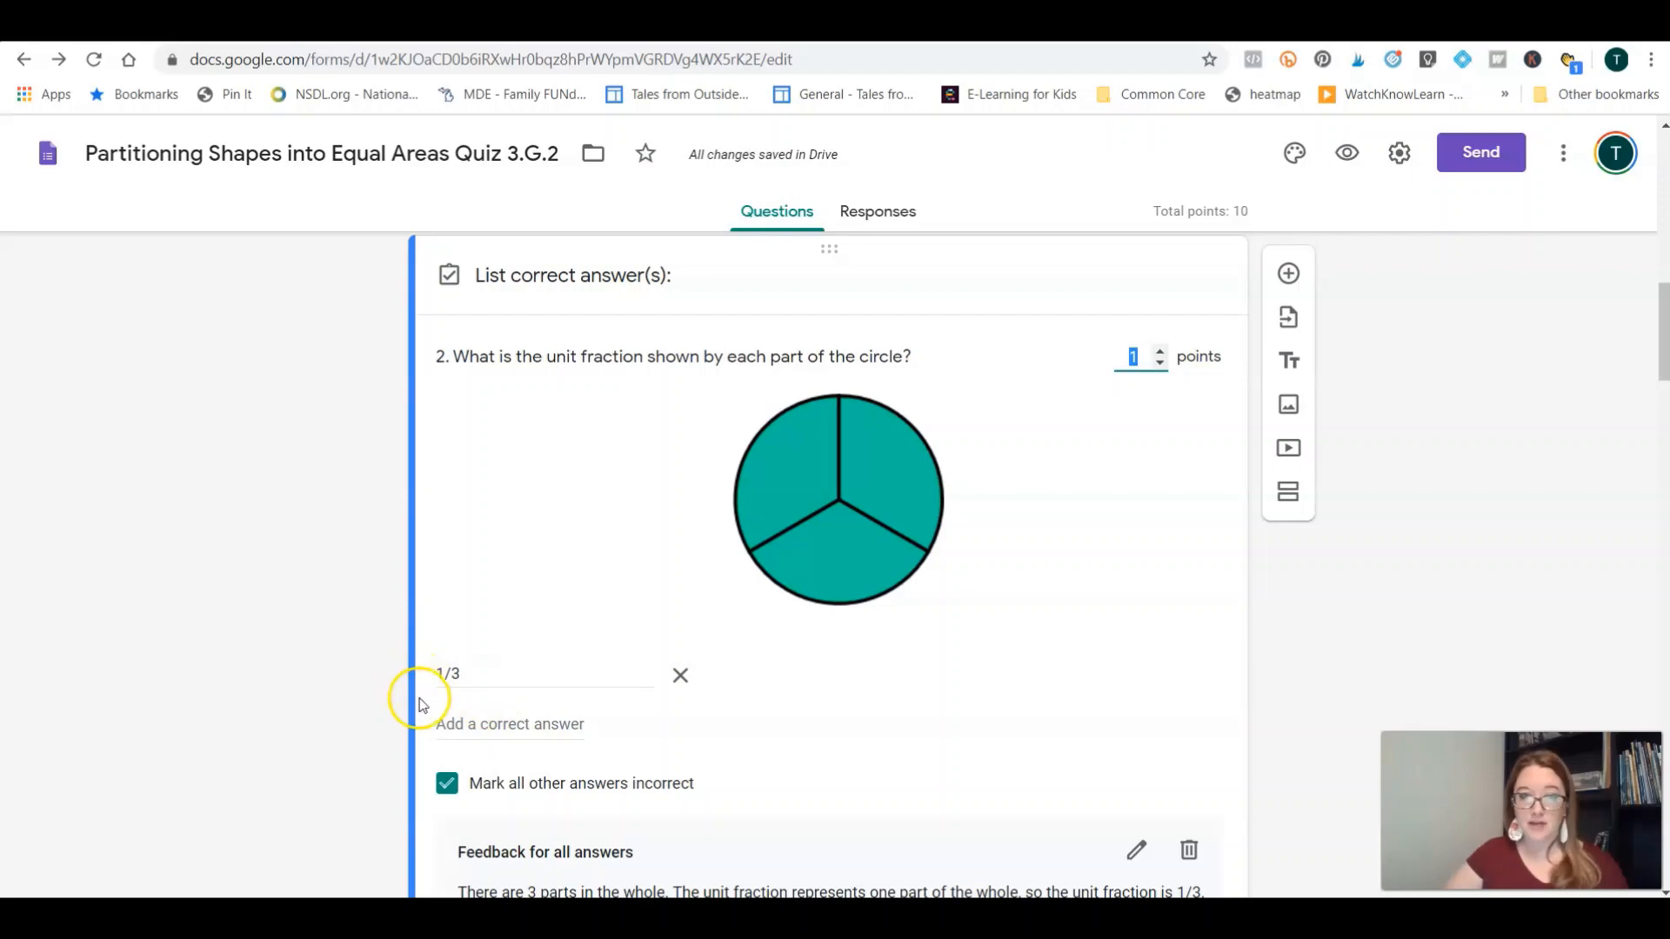
click(468, 722)
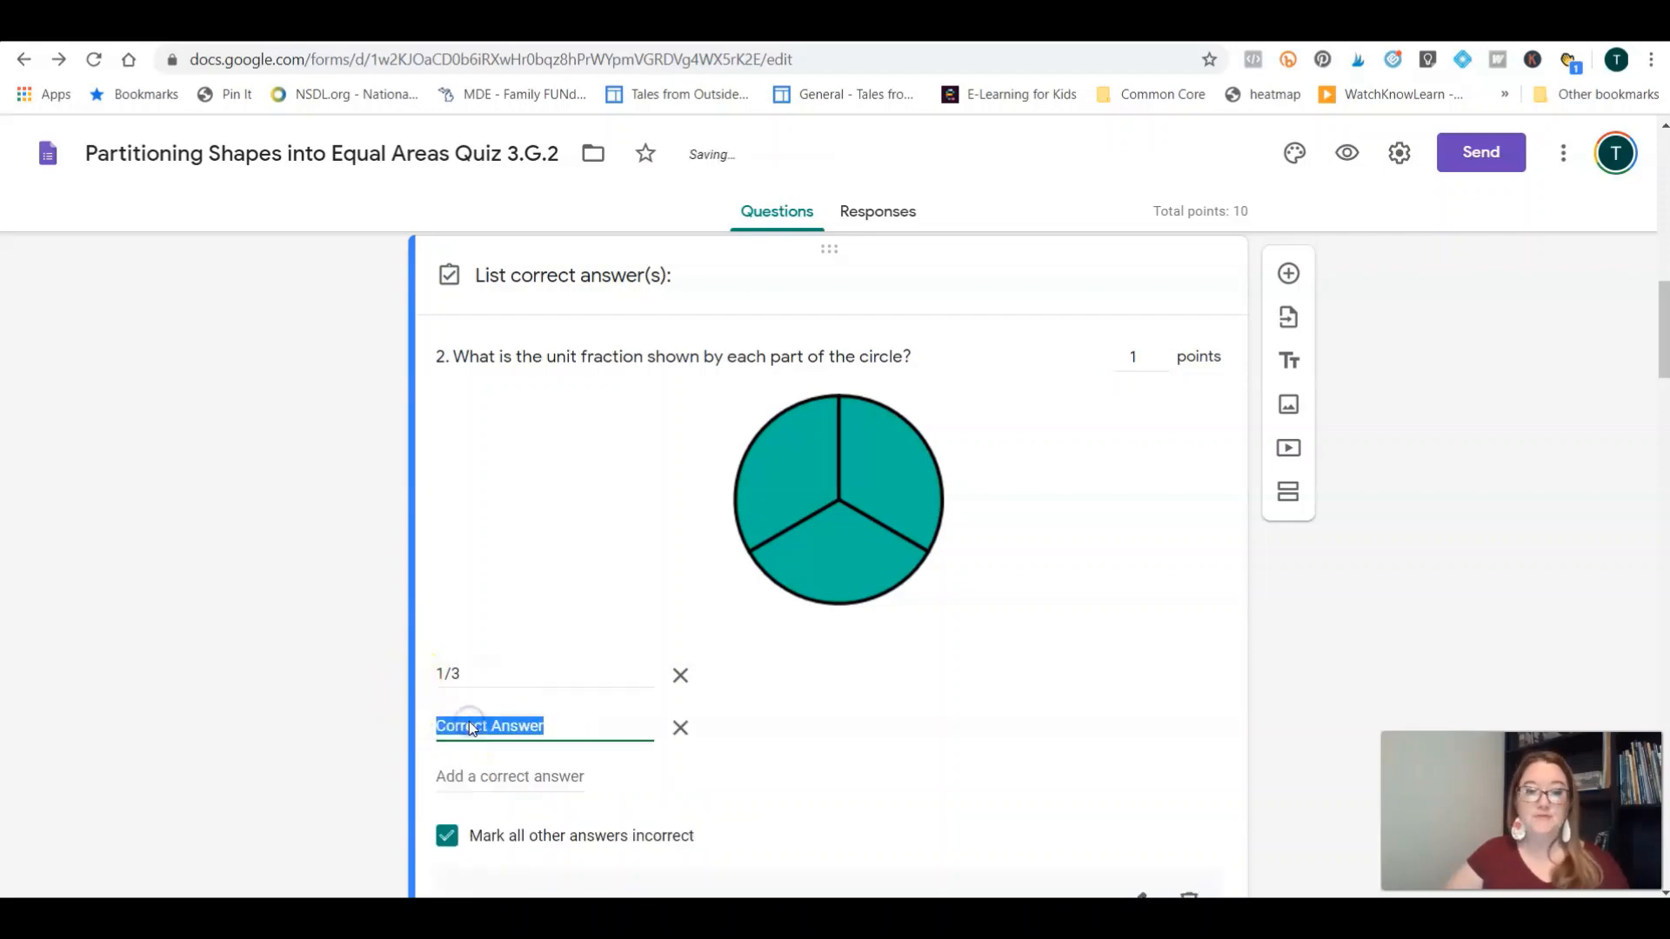
text(1 /)
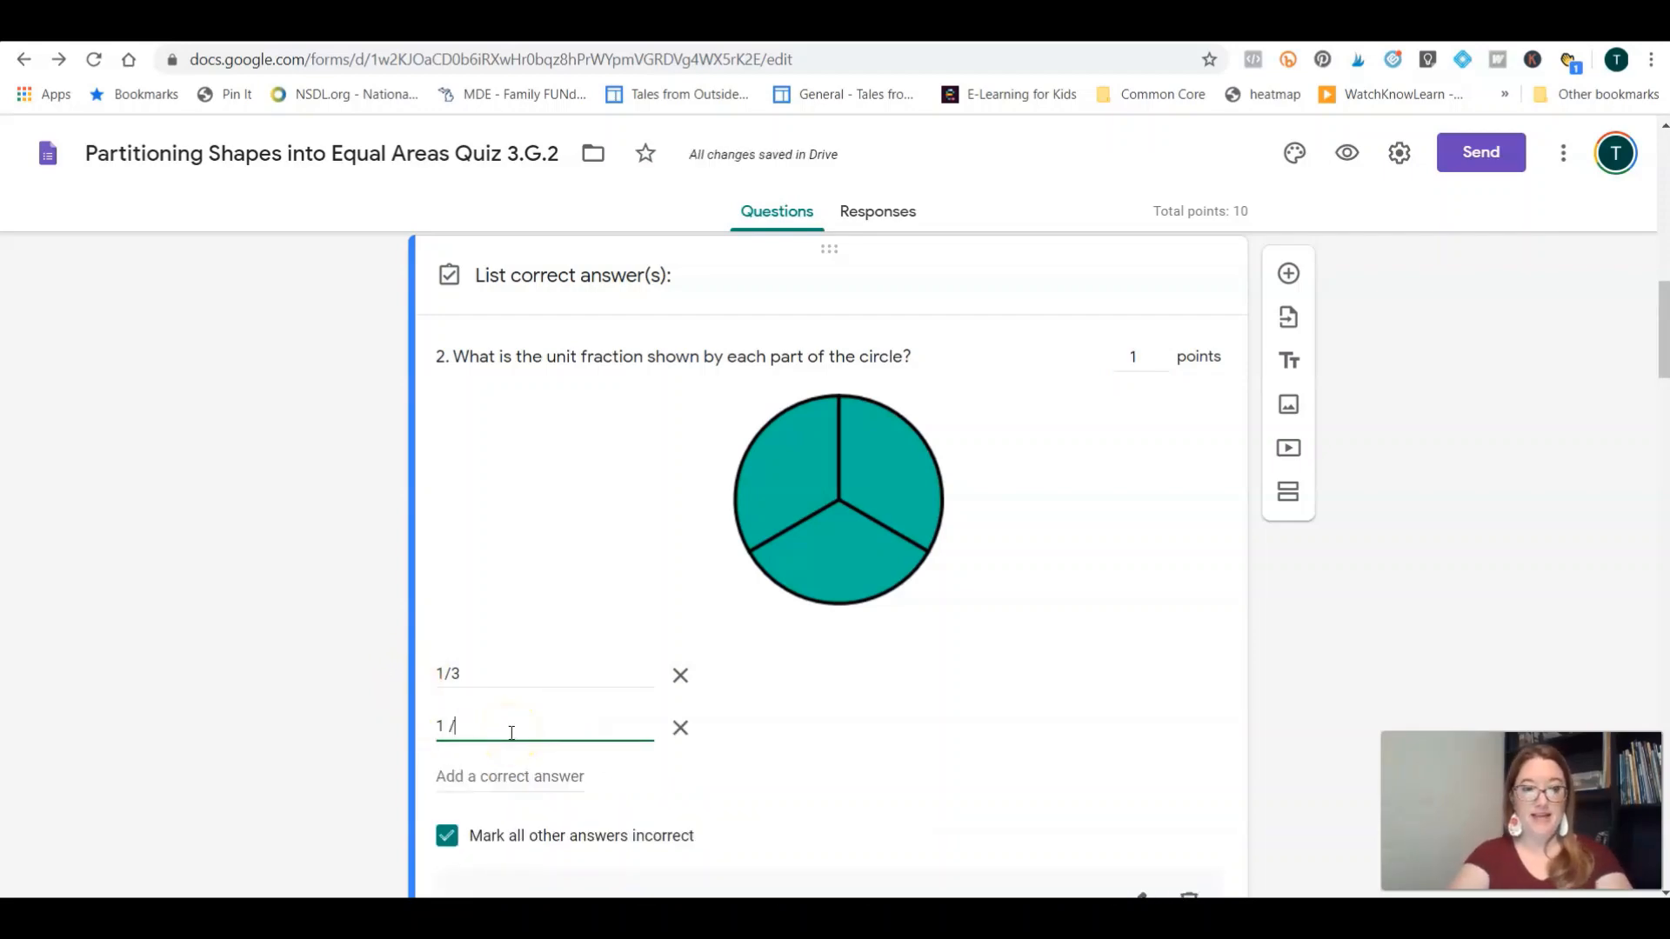
text( 3)
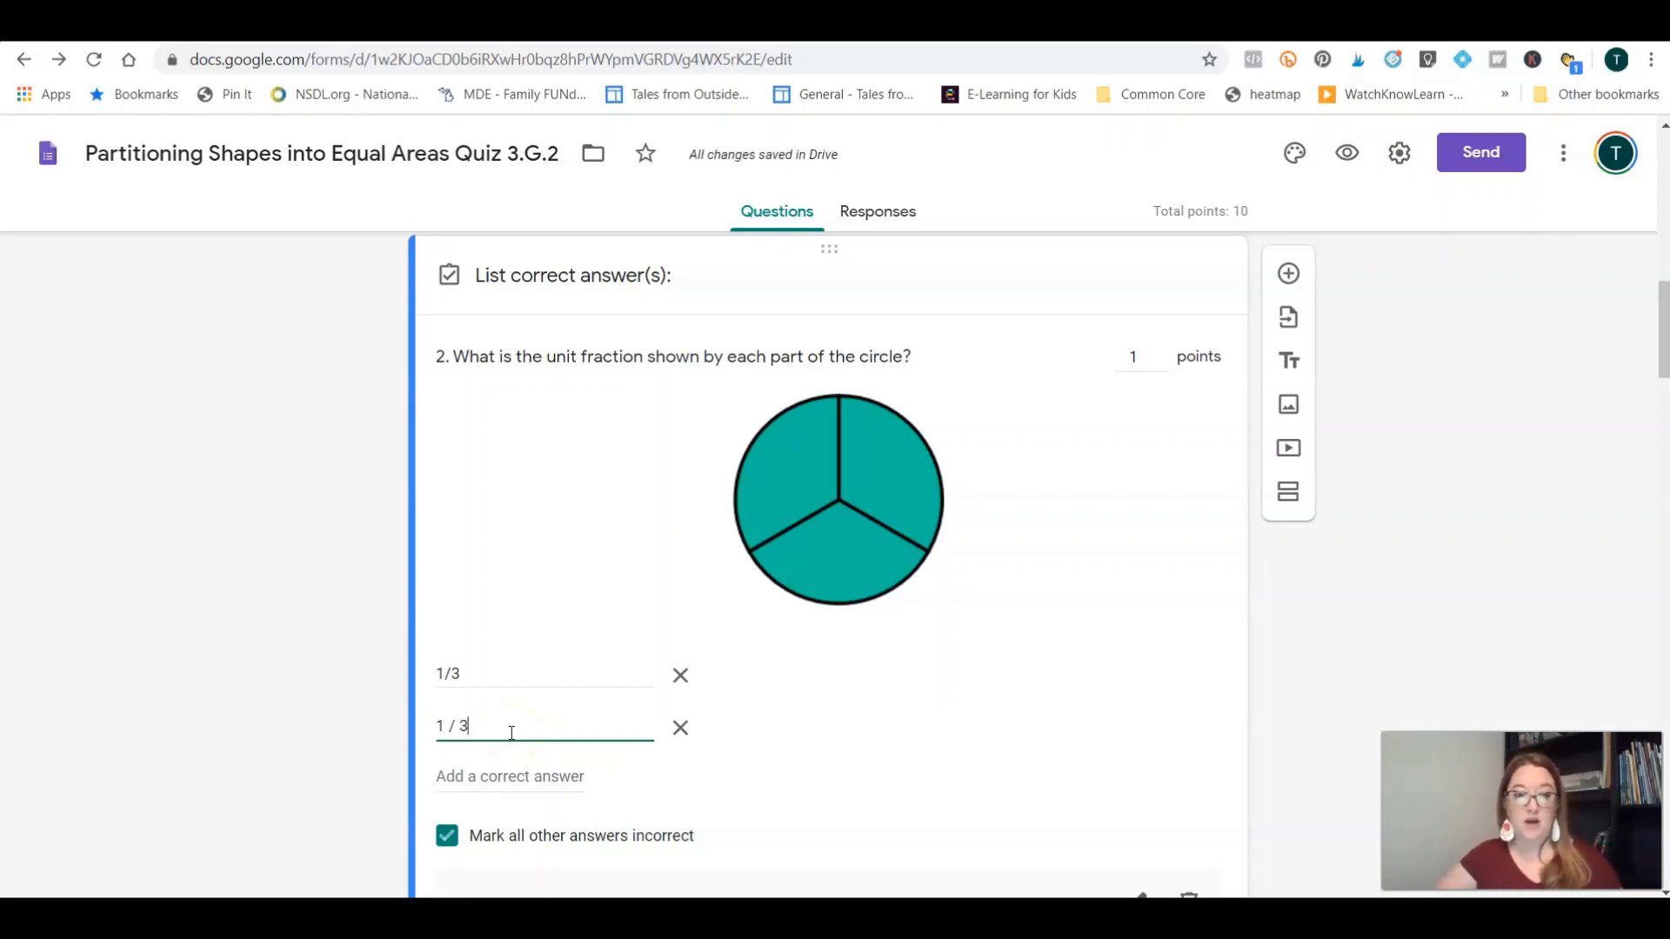
Step: Remove "1 / 3" from question 2's accepted answers, and save its feedback for all answers without the final period
click(695, 740)
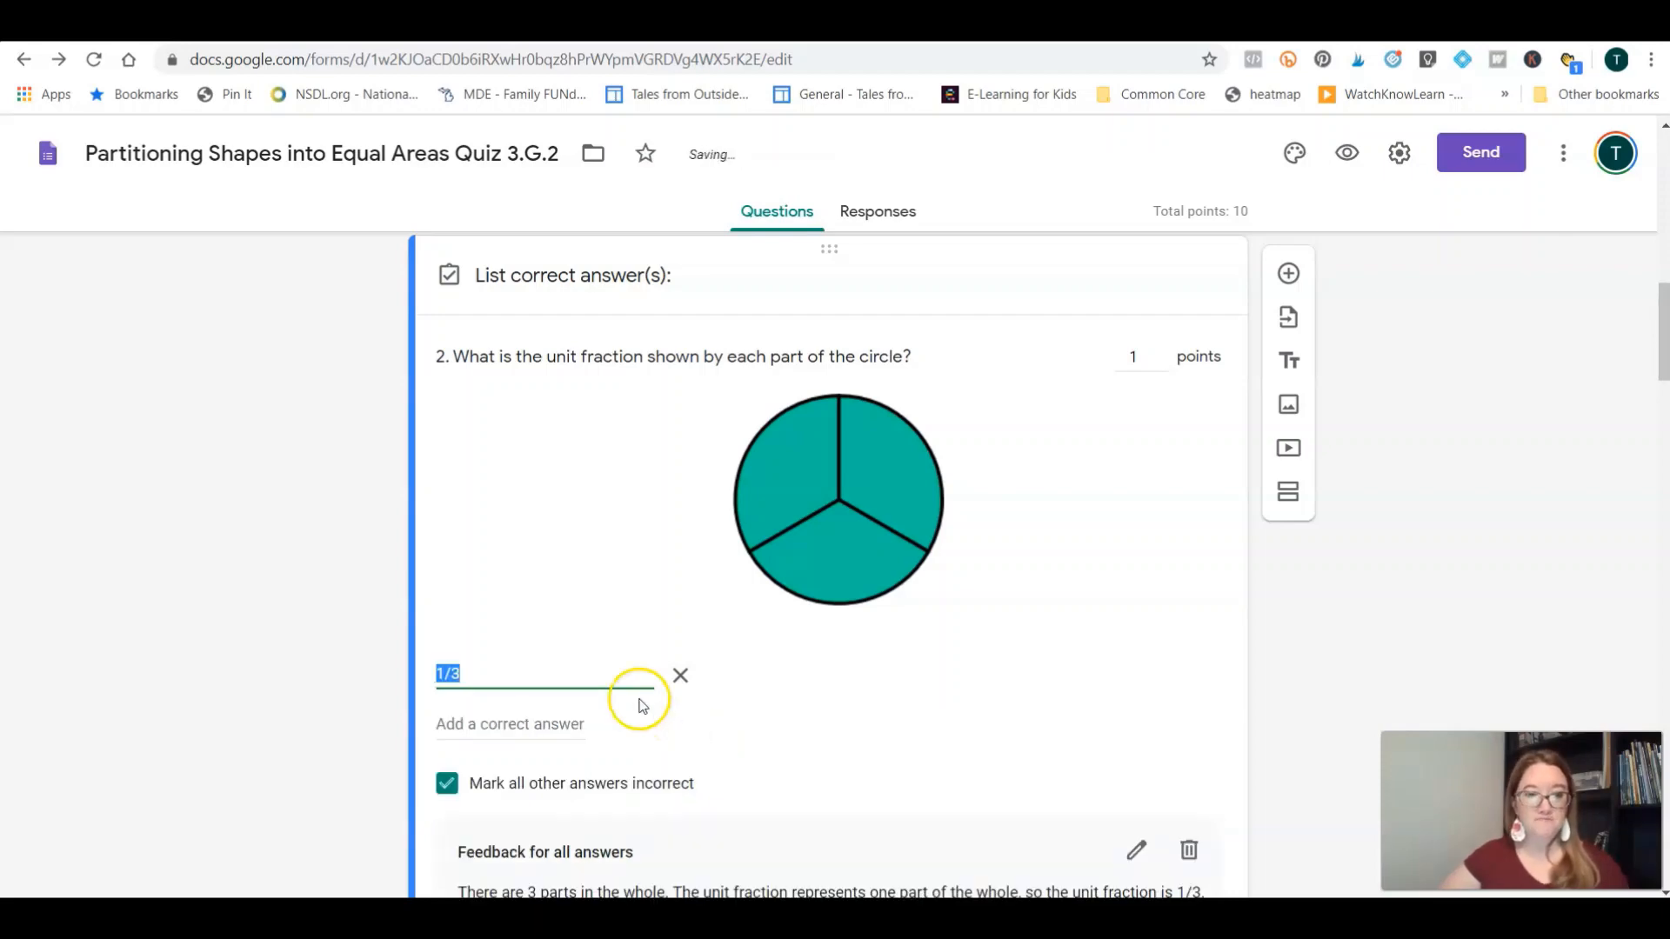
scroll(521, 776, down, 4)
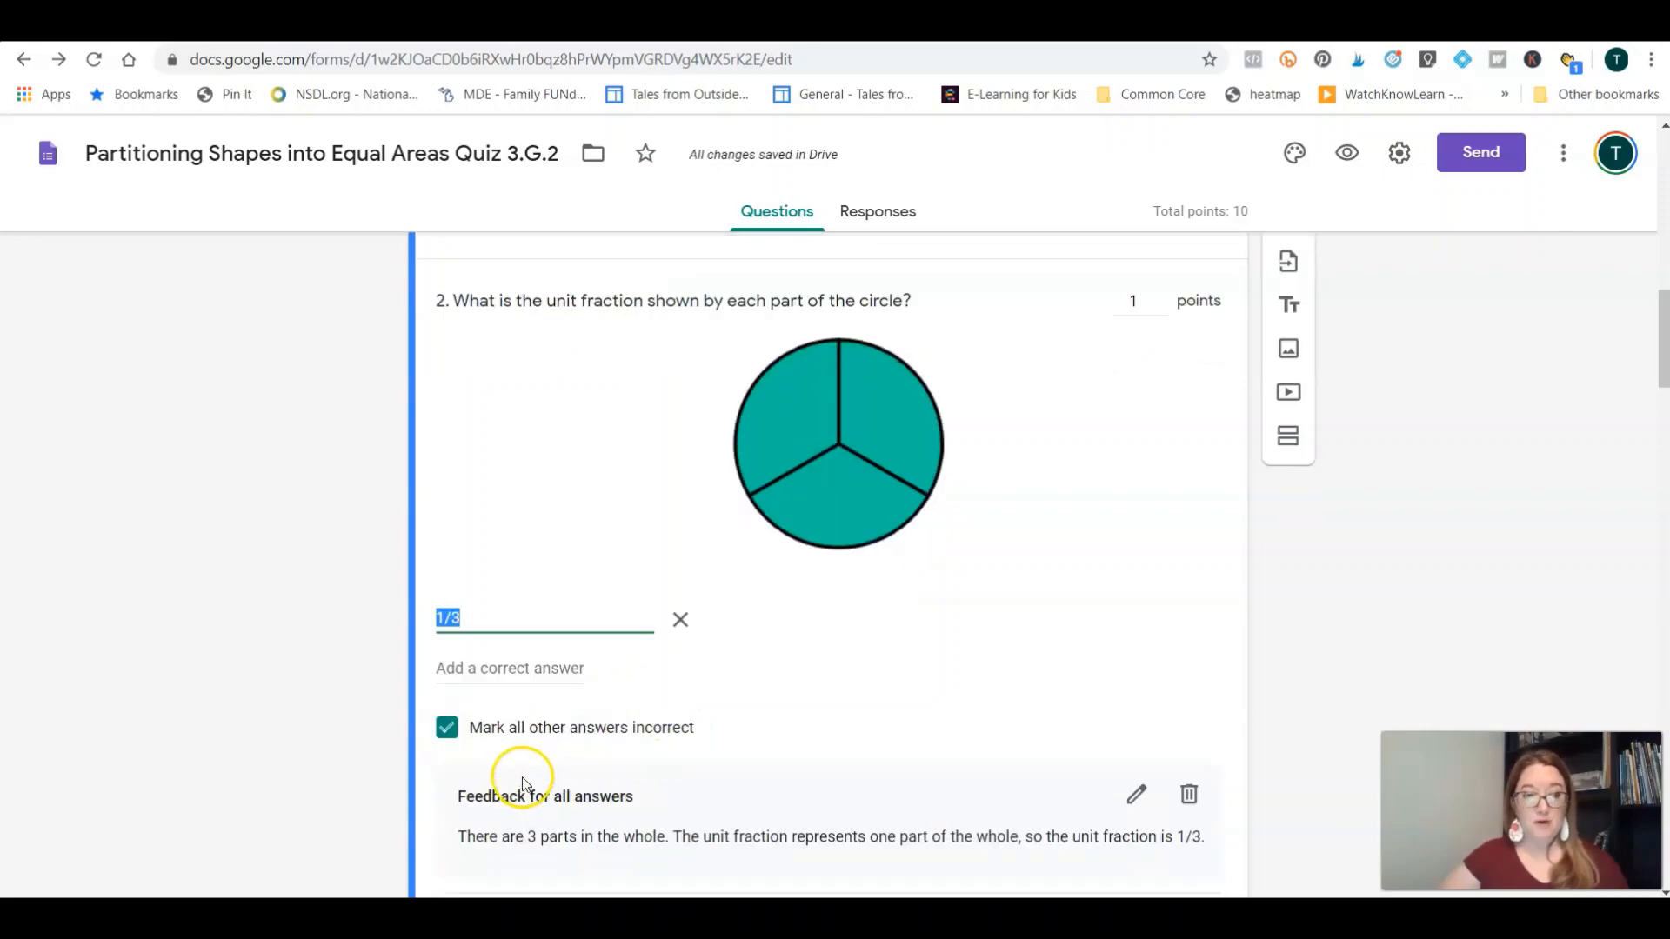
click(1137, 523)
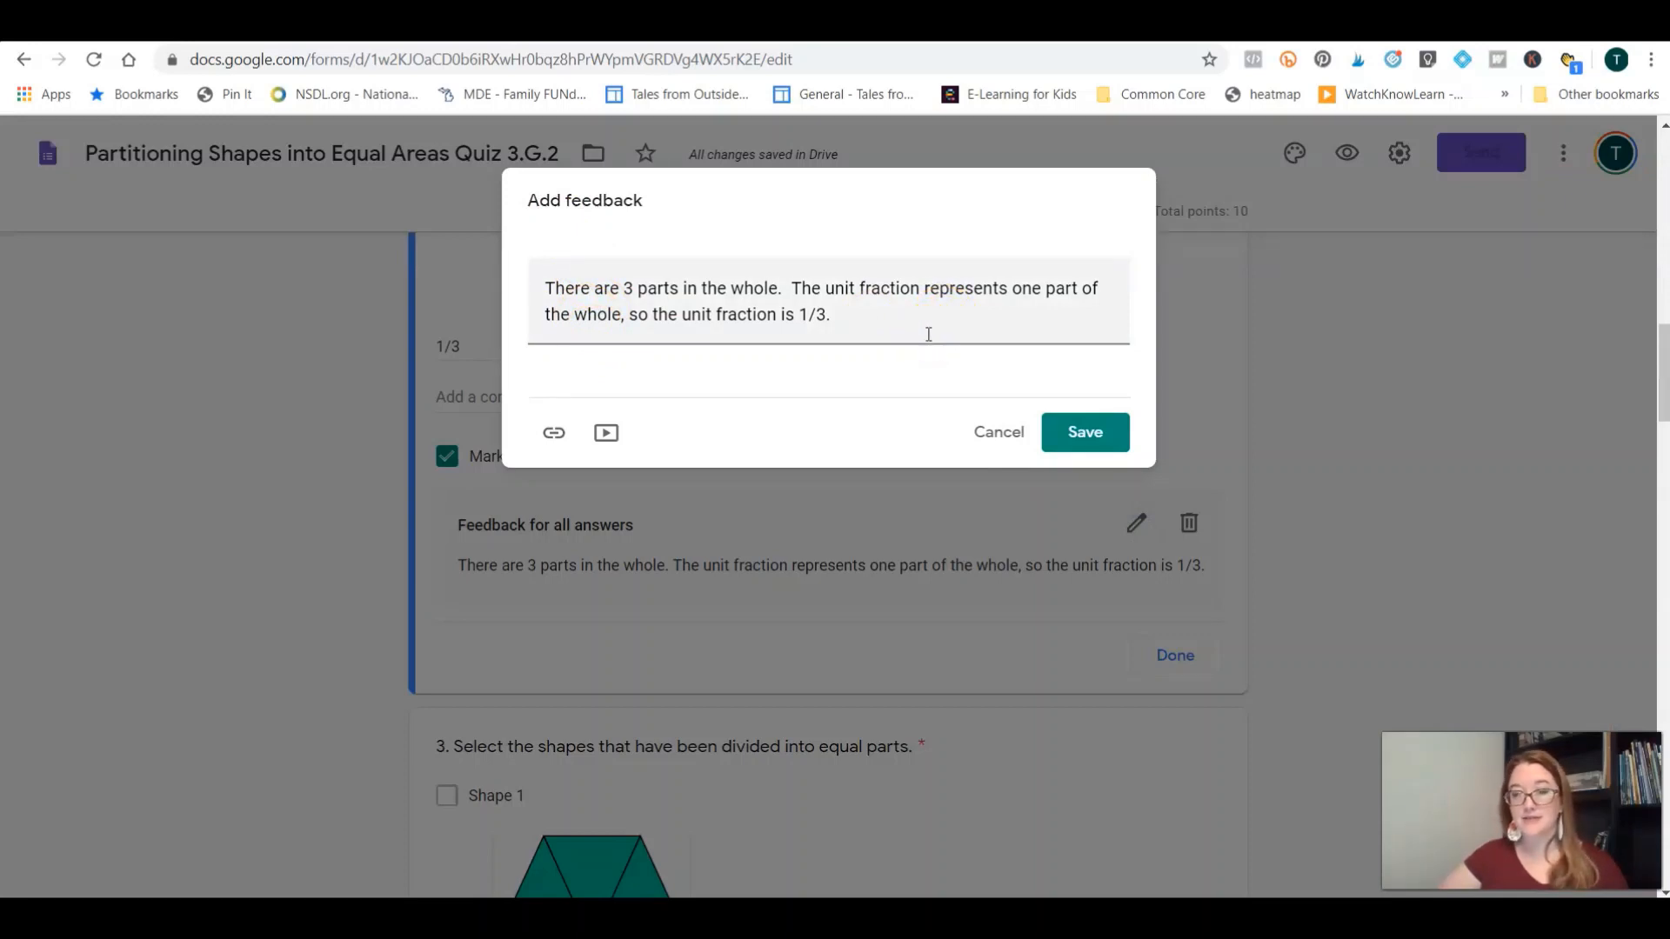
click(919, 323)
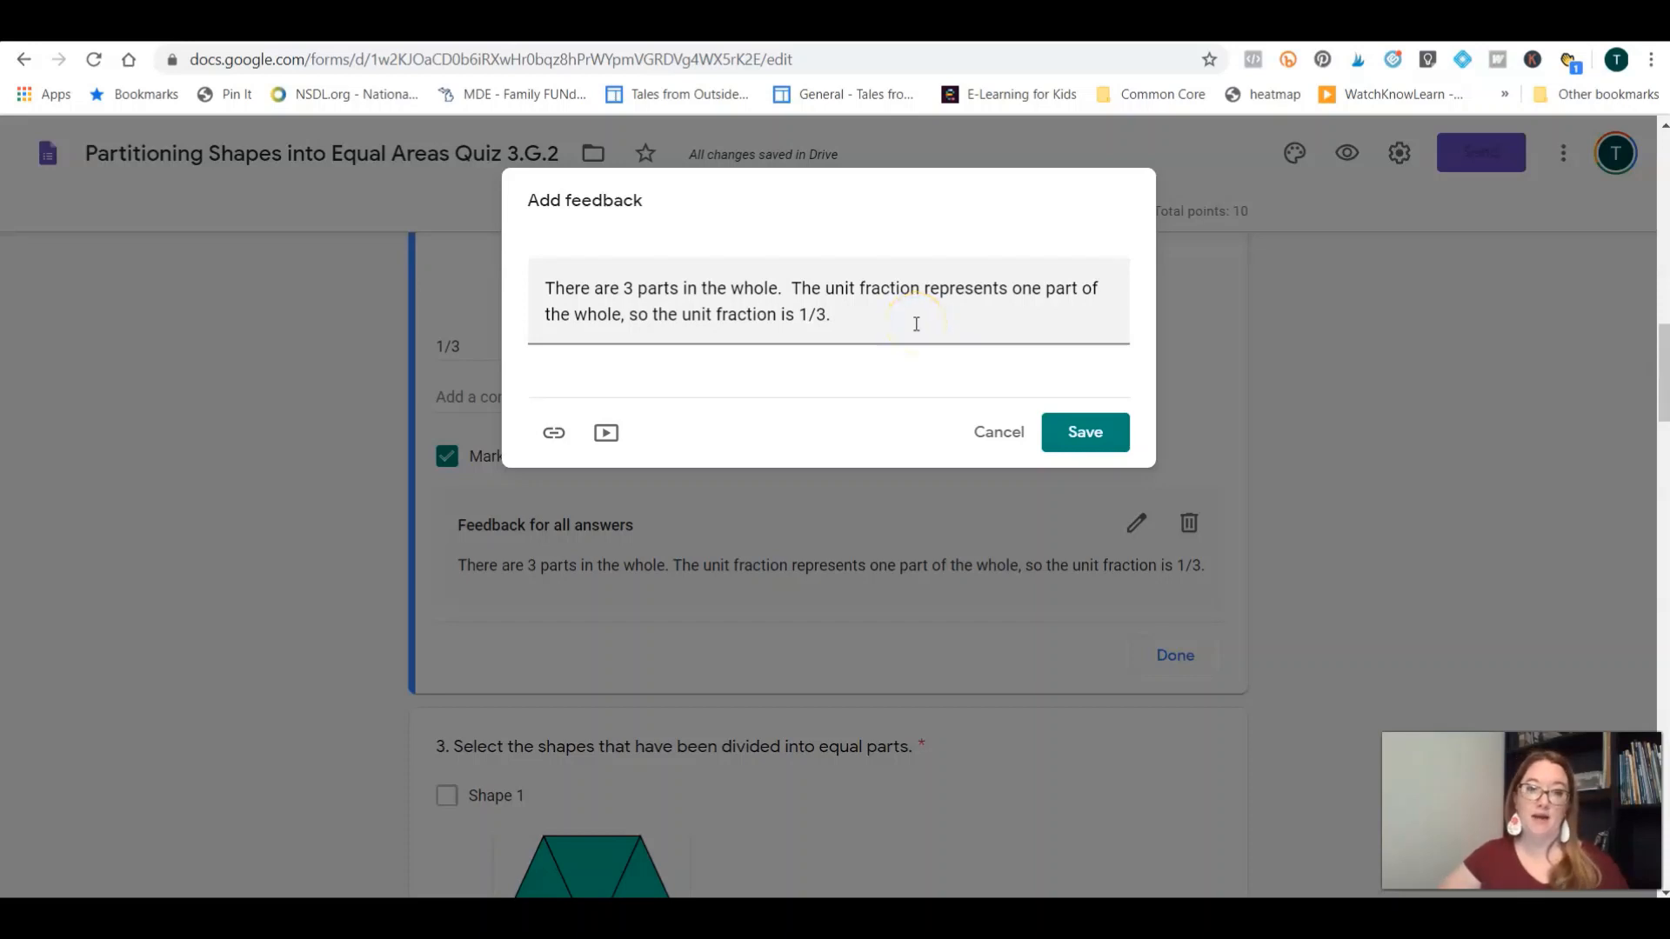
click(1079, 445)
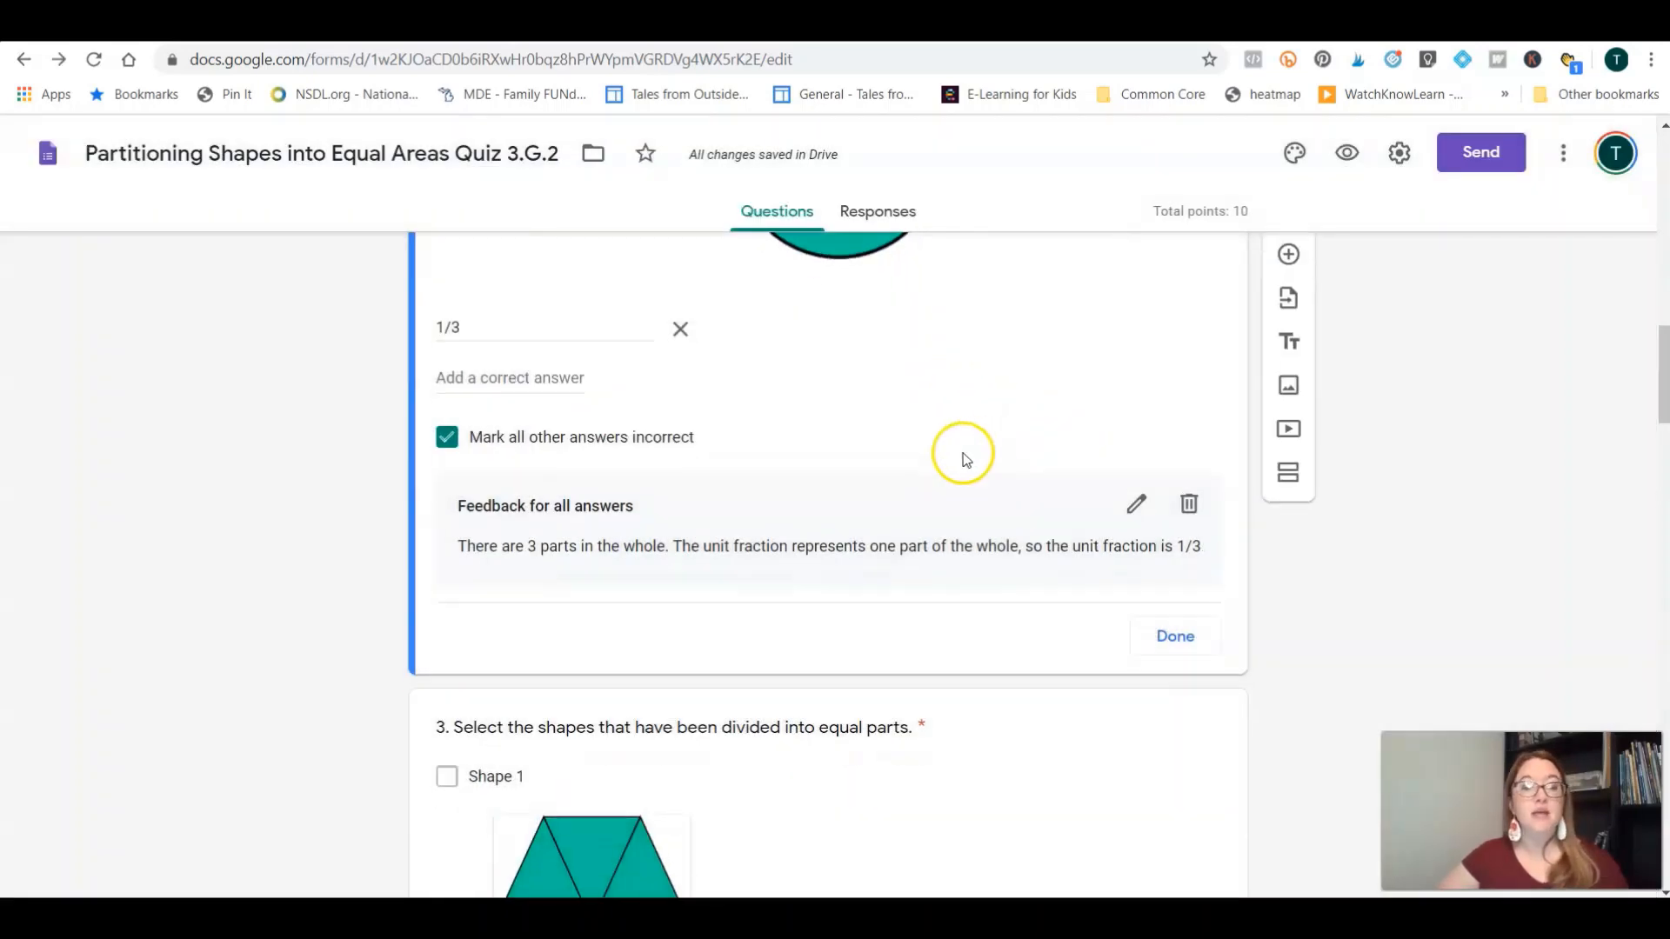
Step: Examine question 3's answer key, including the correct shapes, the point value and the feedback for incorrect answers
scroll(962, 454, down, 5)
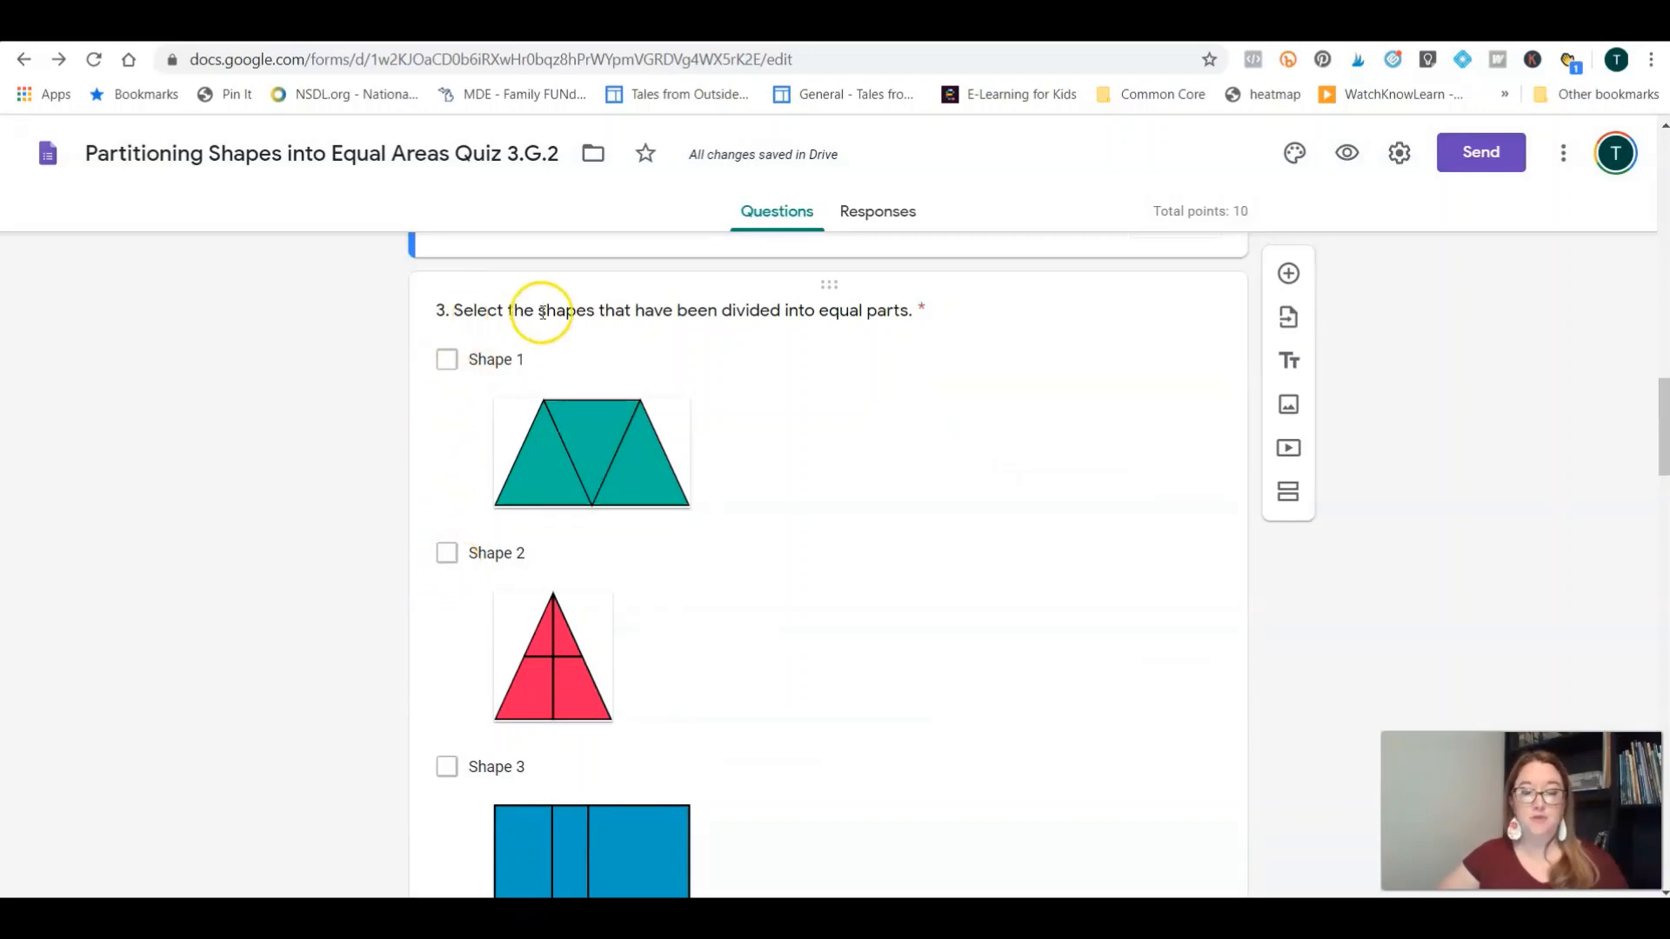
click(452, 366)
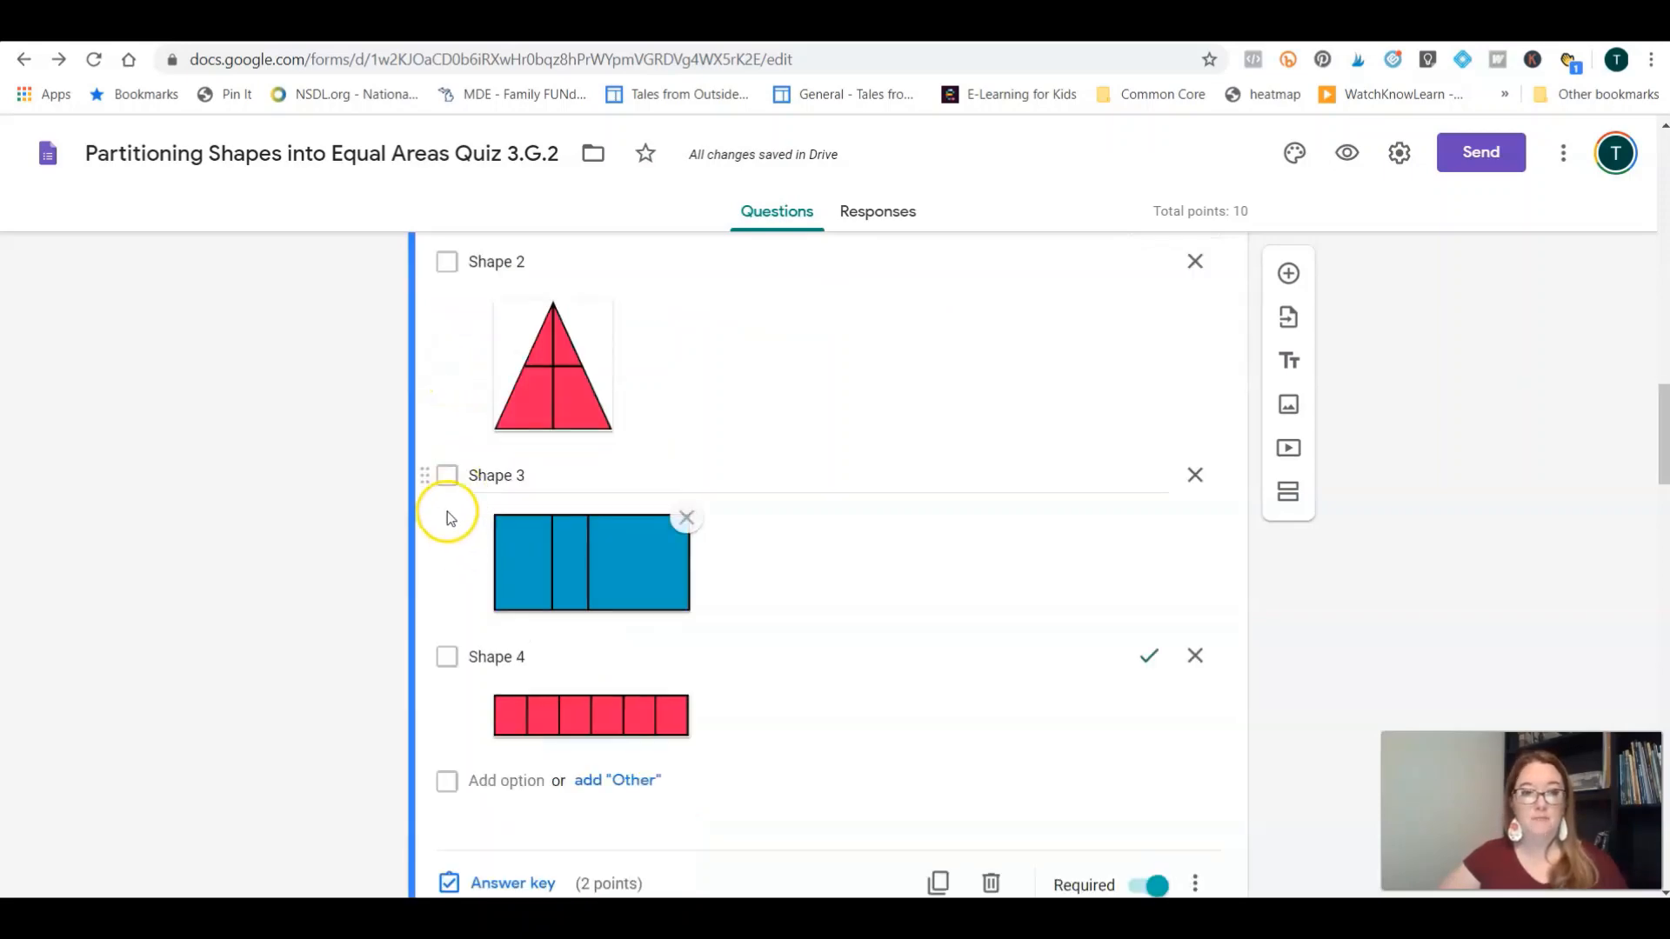
scroll(470, 730, down, 1)
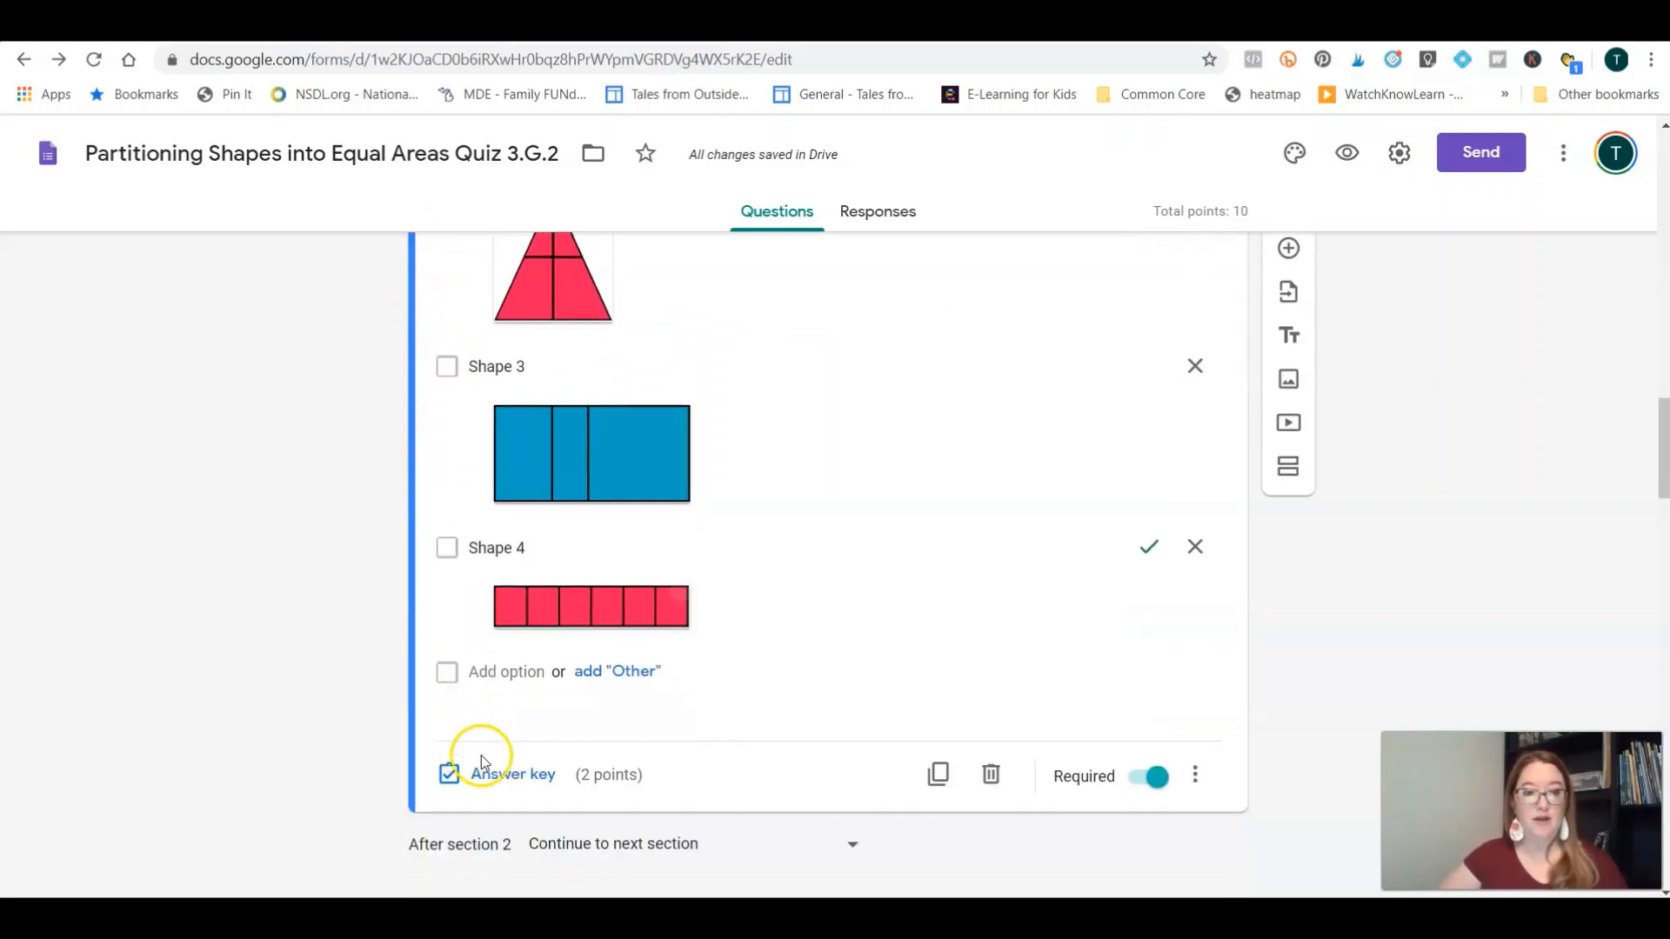
click(503, 772)
scroll(424, 634, down, 4)
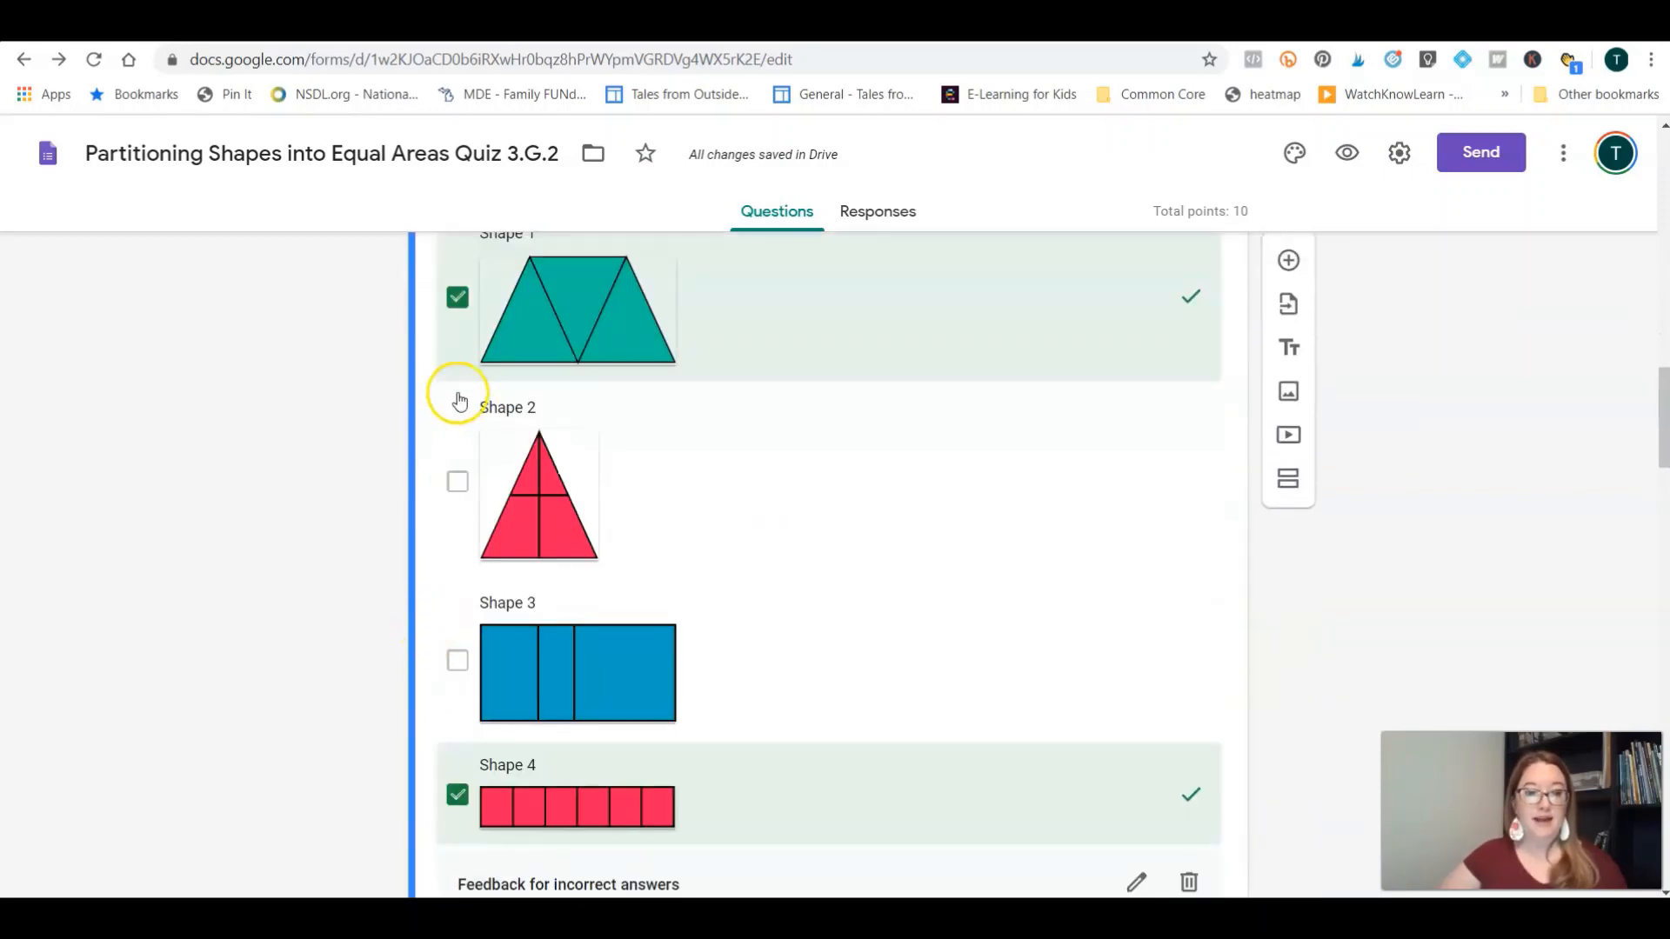
scroll(627, 796, up, 1)
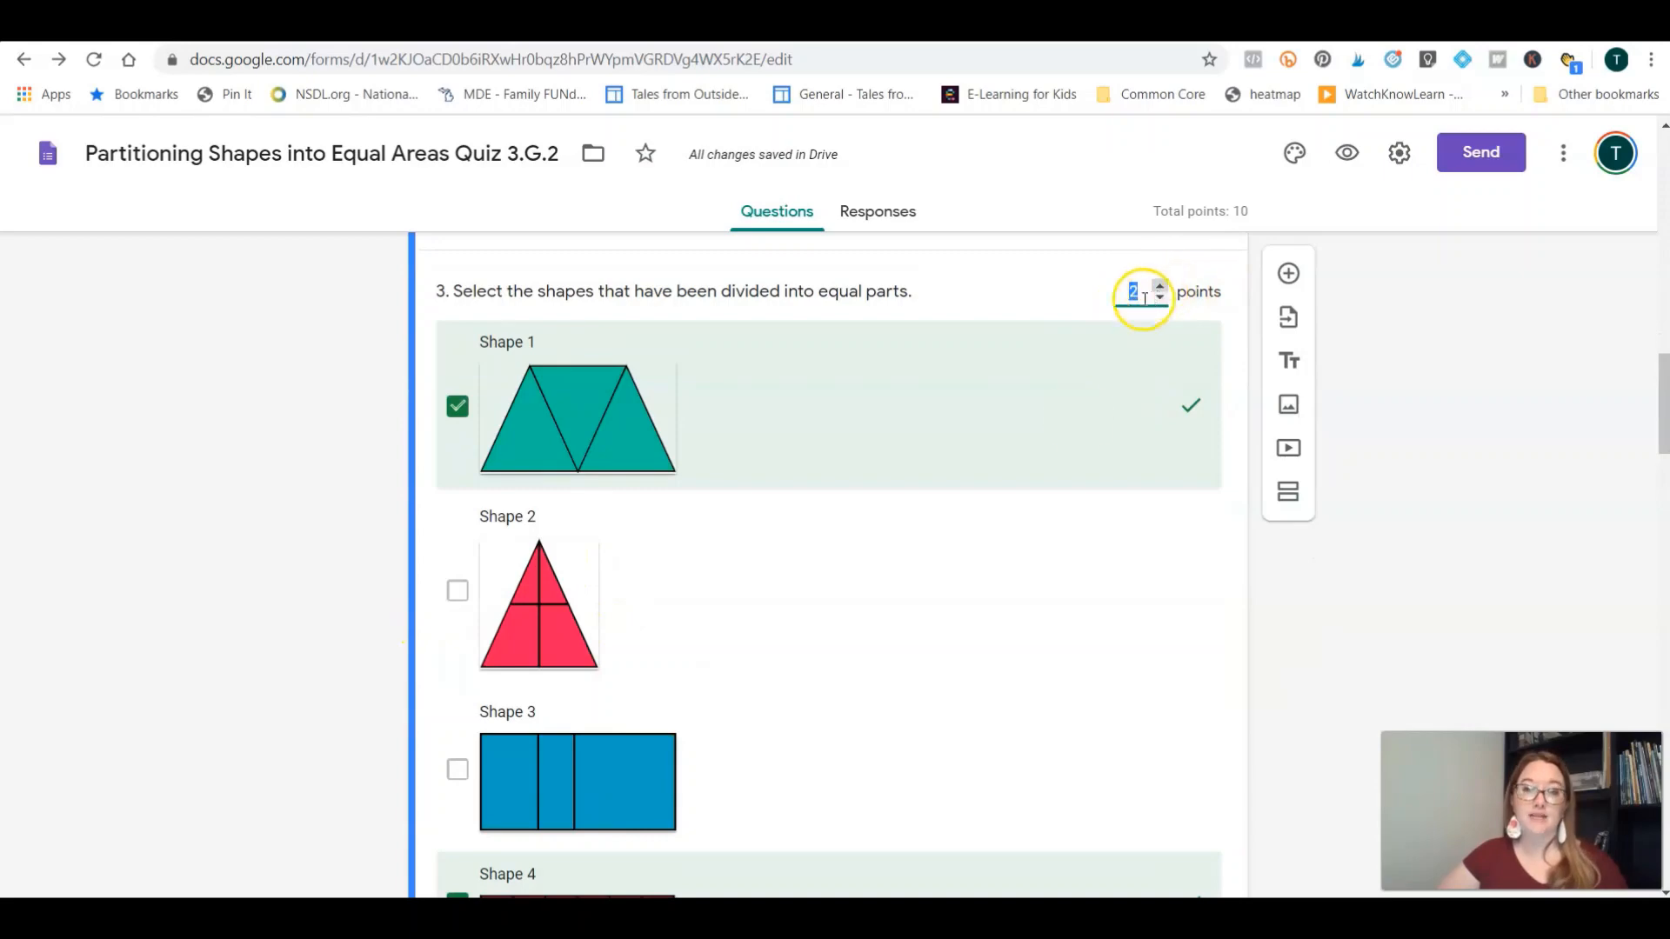
scroll(1032, 548, down, 5)
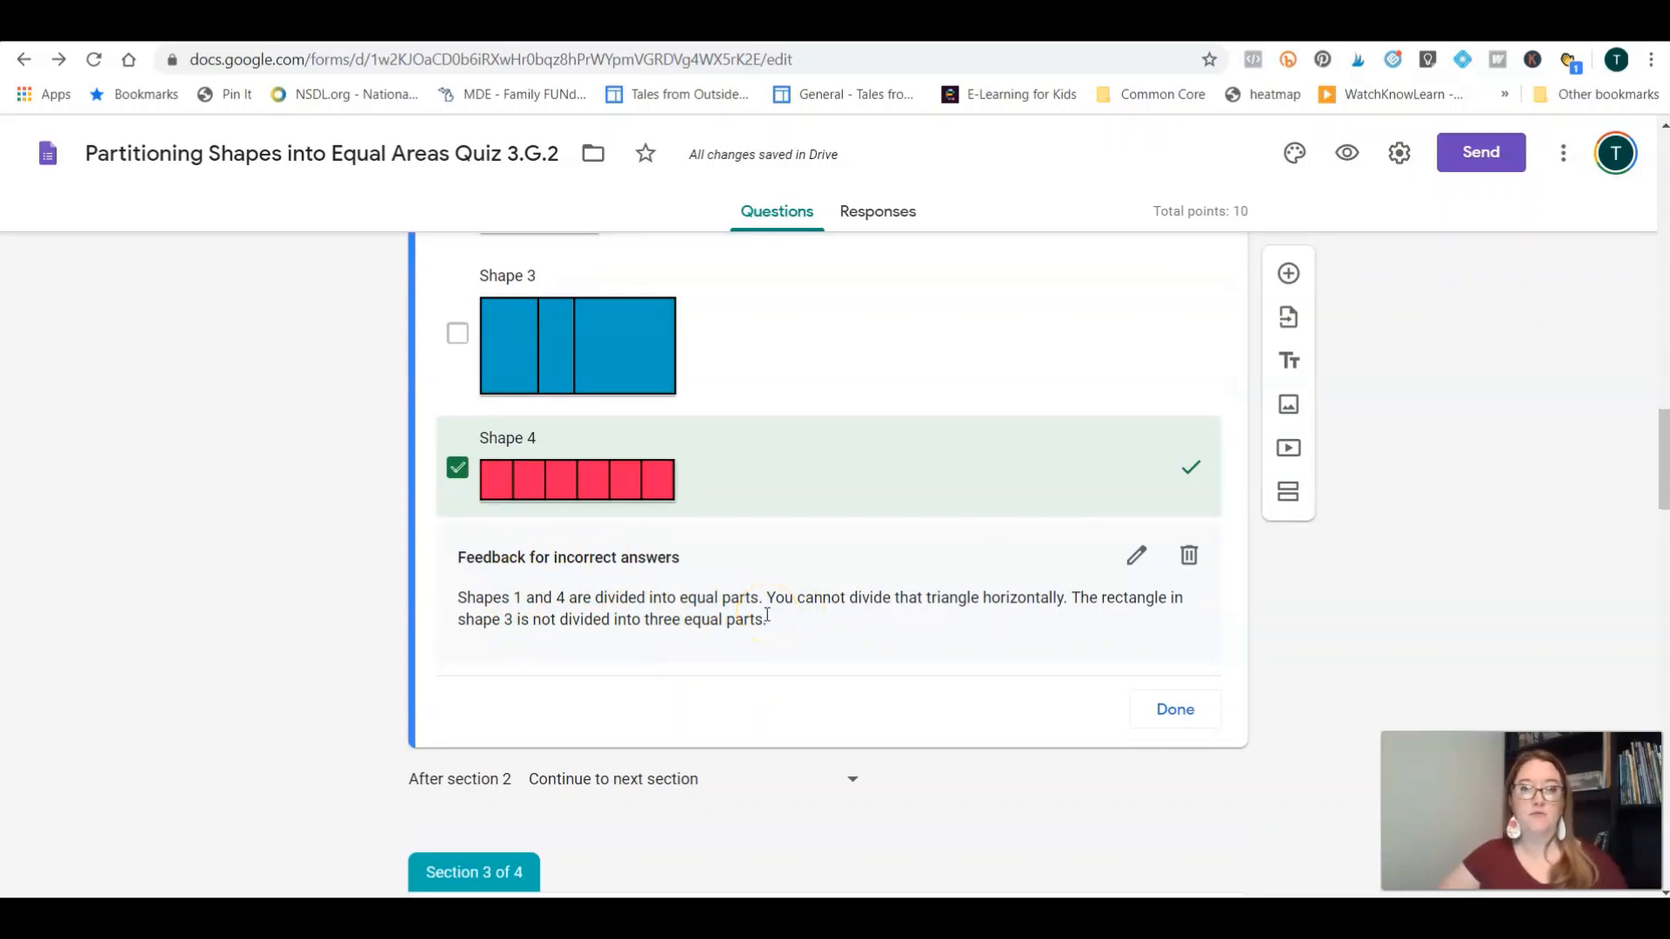
scroll(767, 615, down, 3)
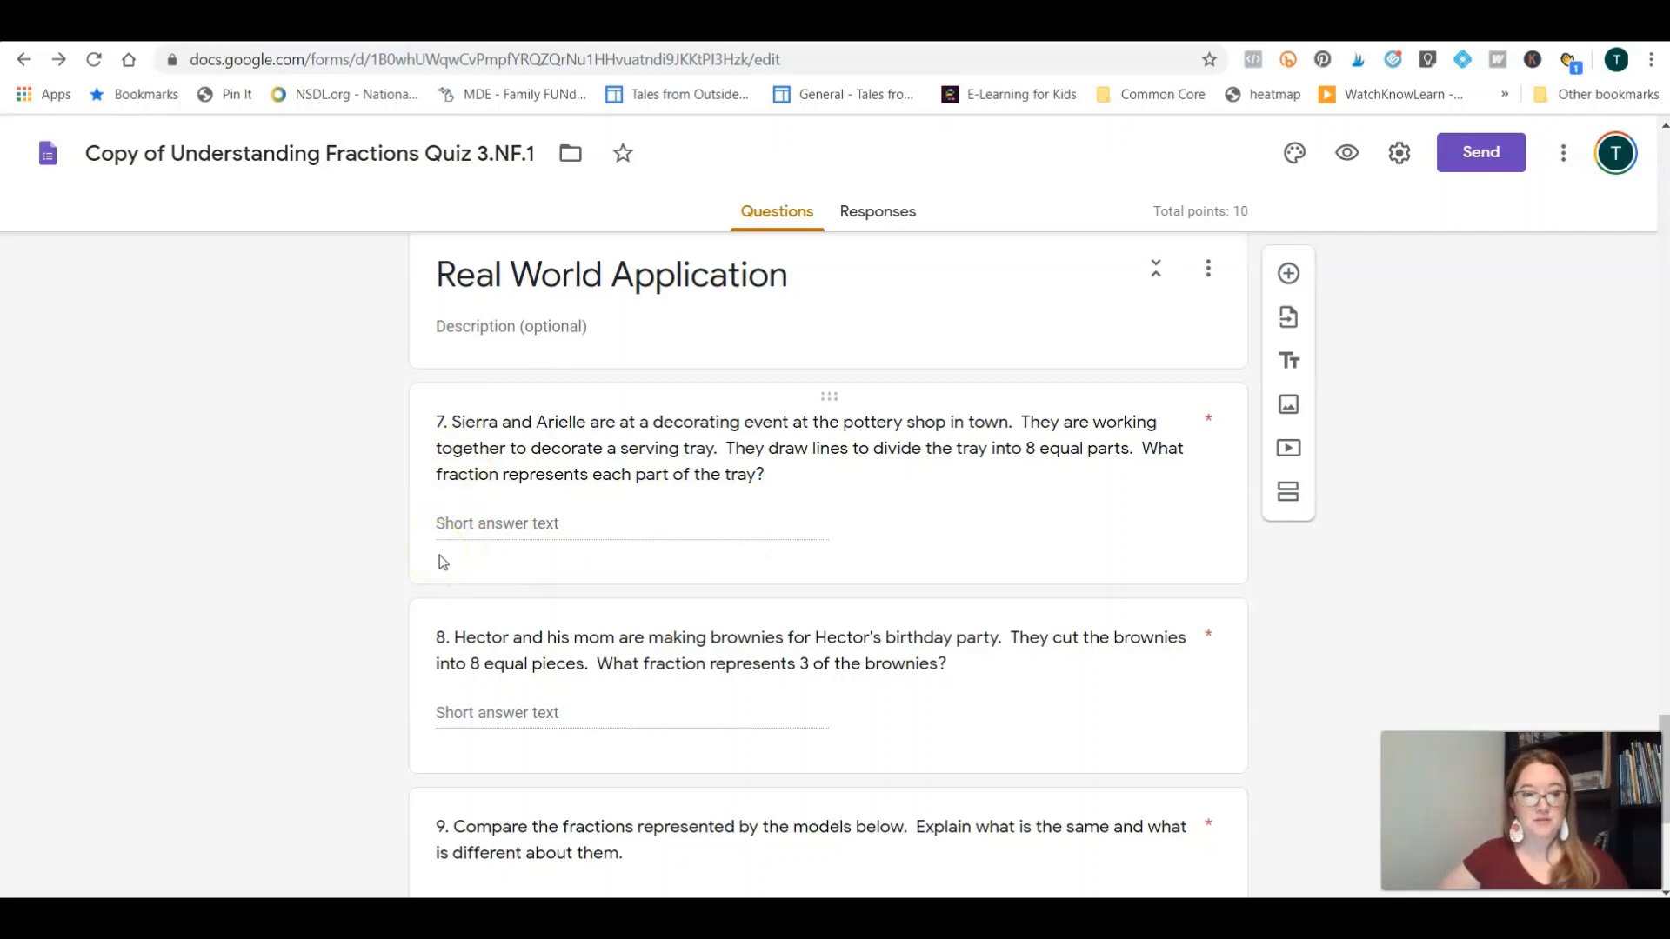
Step: In Copy of Understanding Fractions Quiz 3.NF.1, inspect short-answer question 7 and paragraph question 9, and view the question types available for question 9
scroll(440, 555, down, 1)
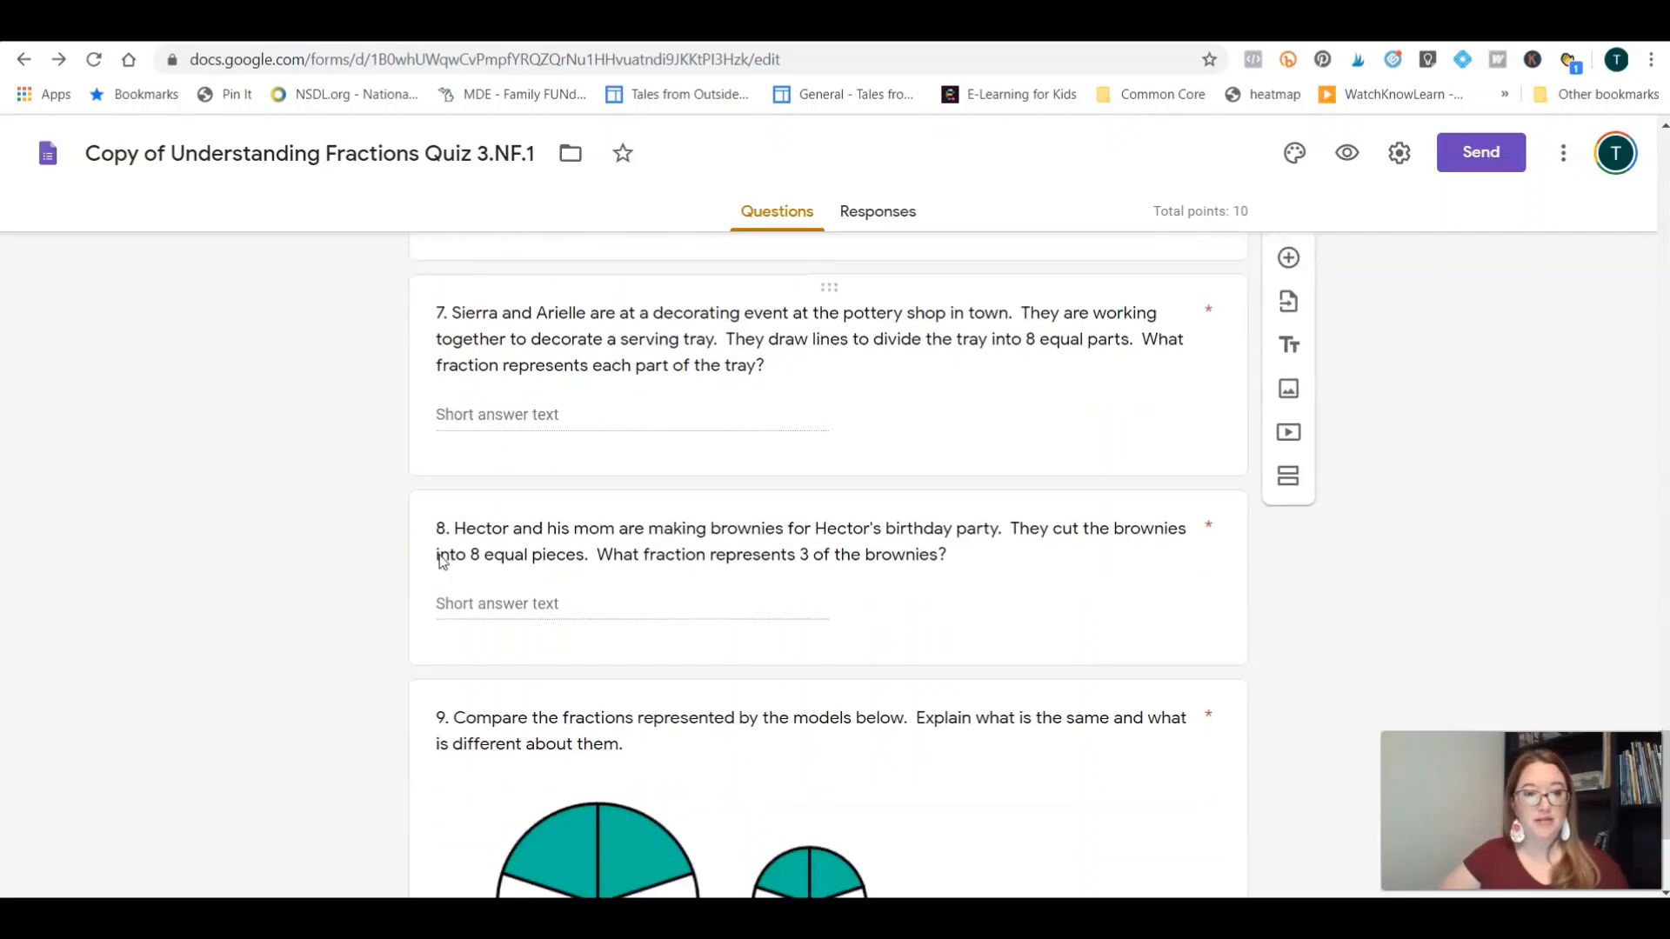
click(552, 415)
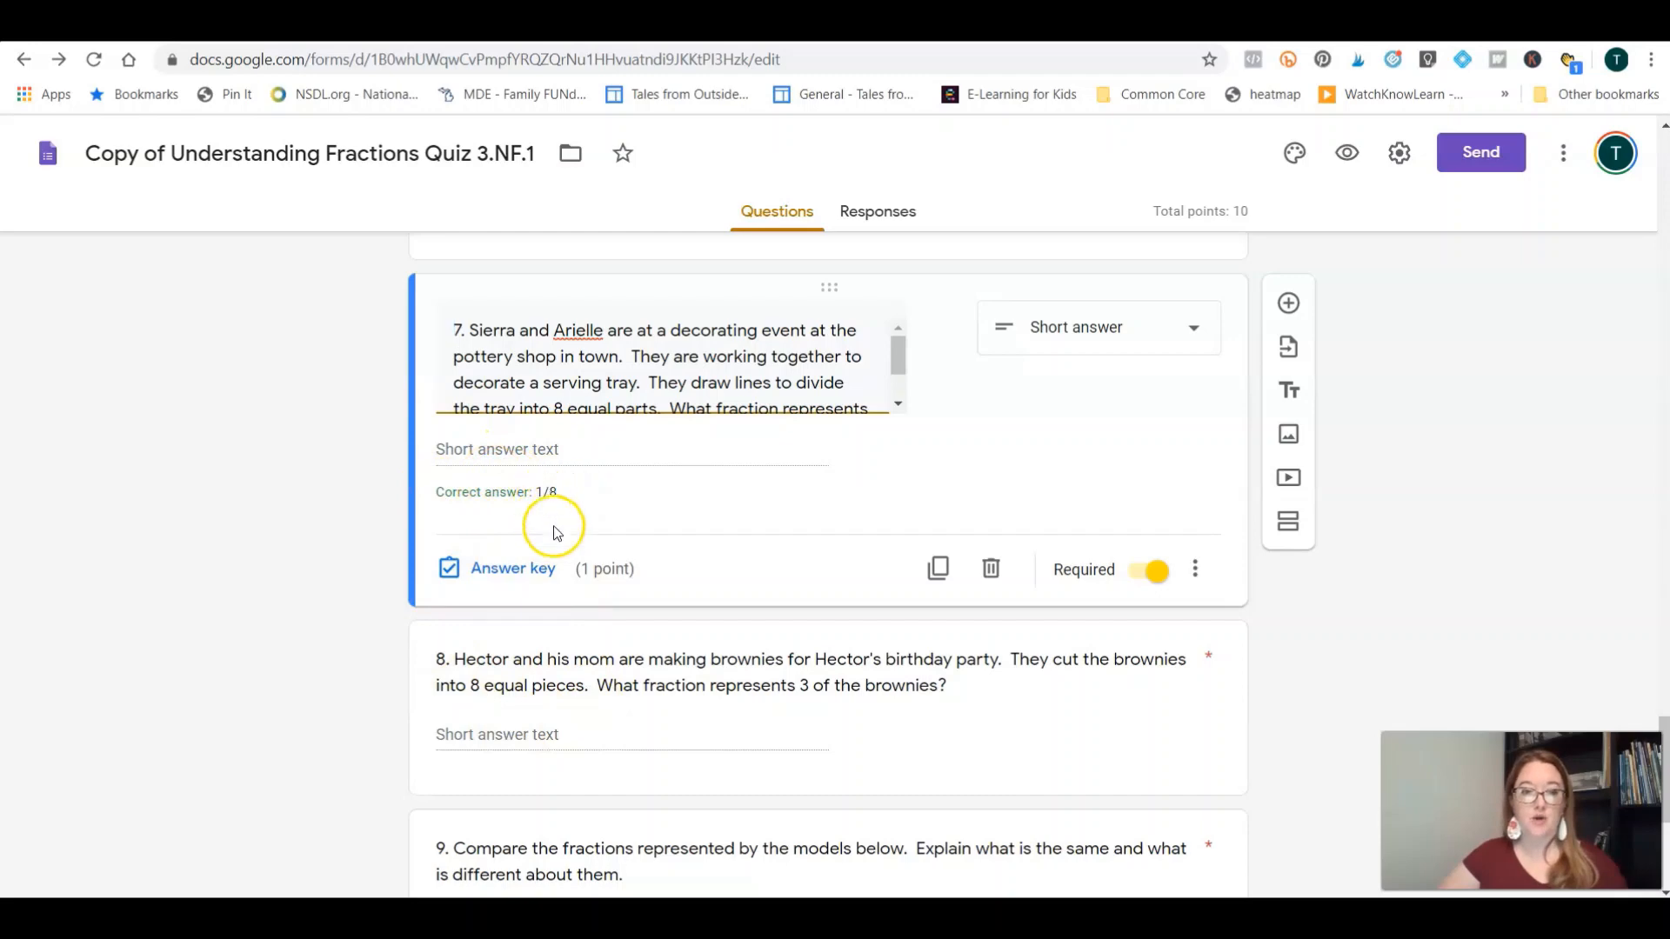
scroll(553, 532, down, 5)
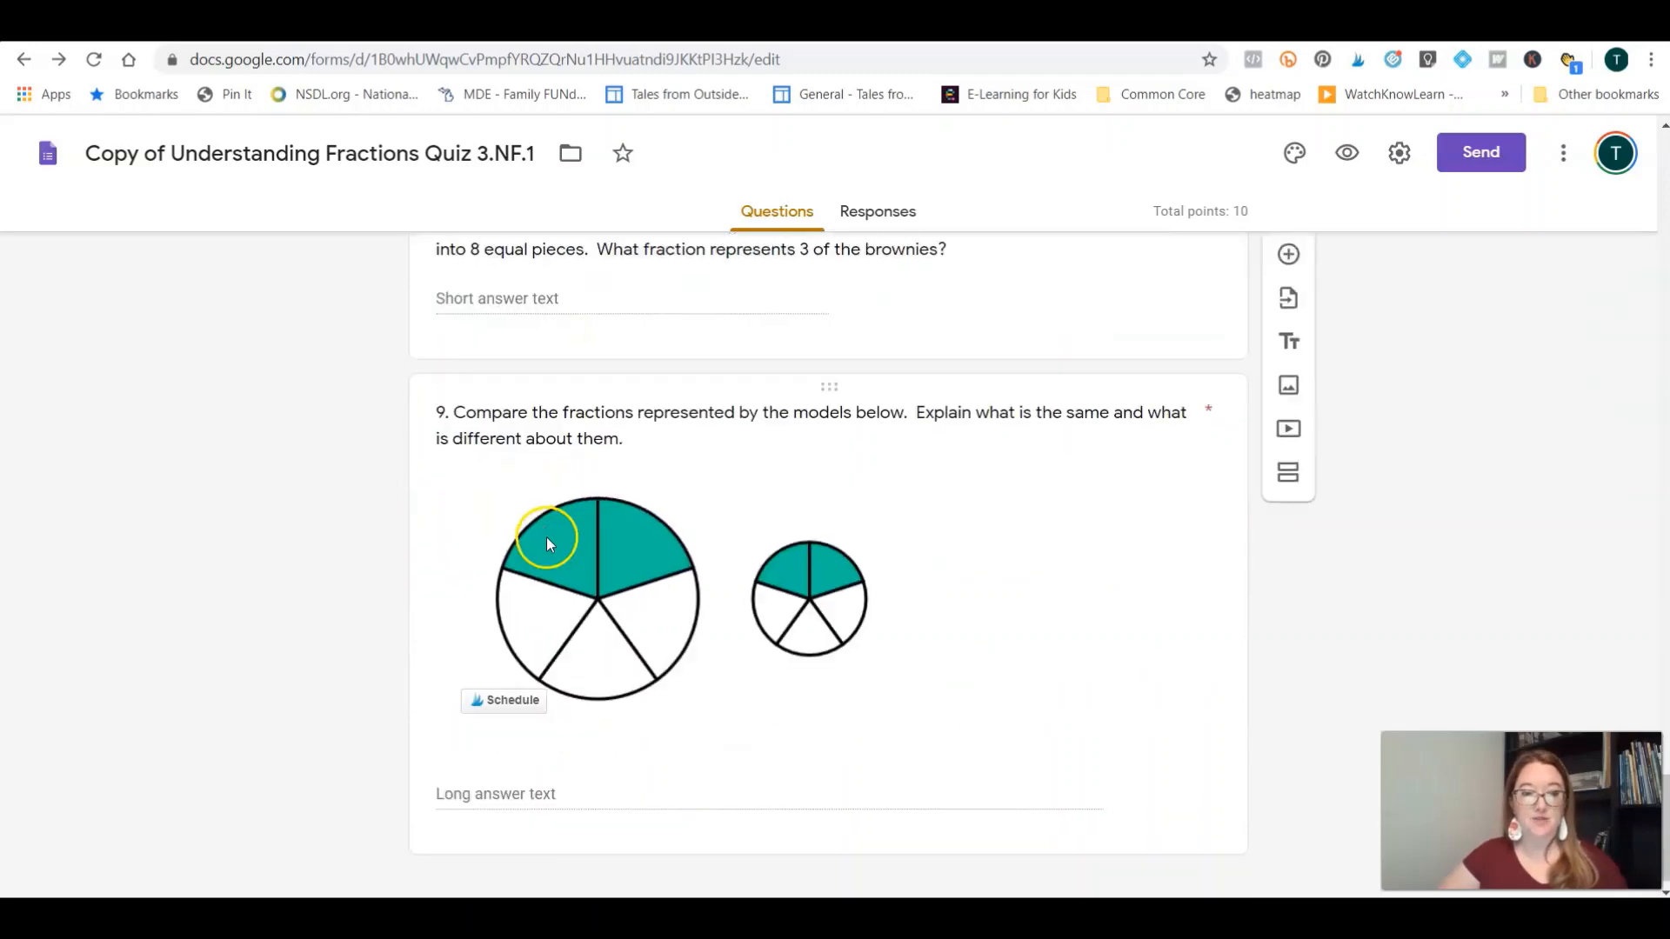
click(521, 794)
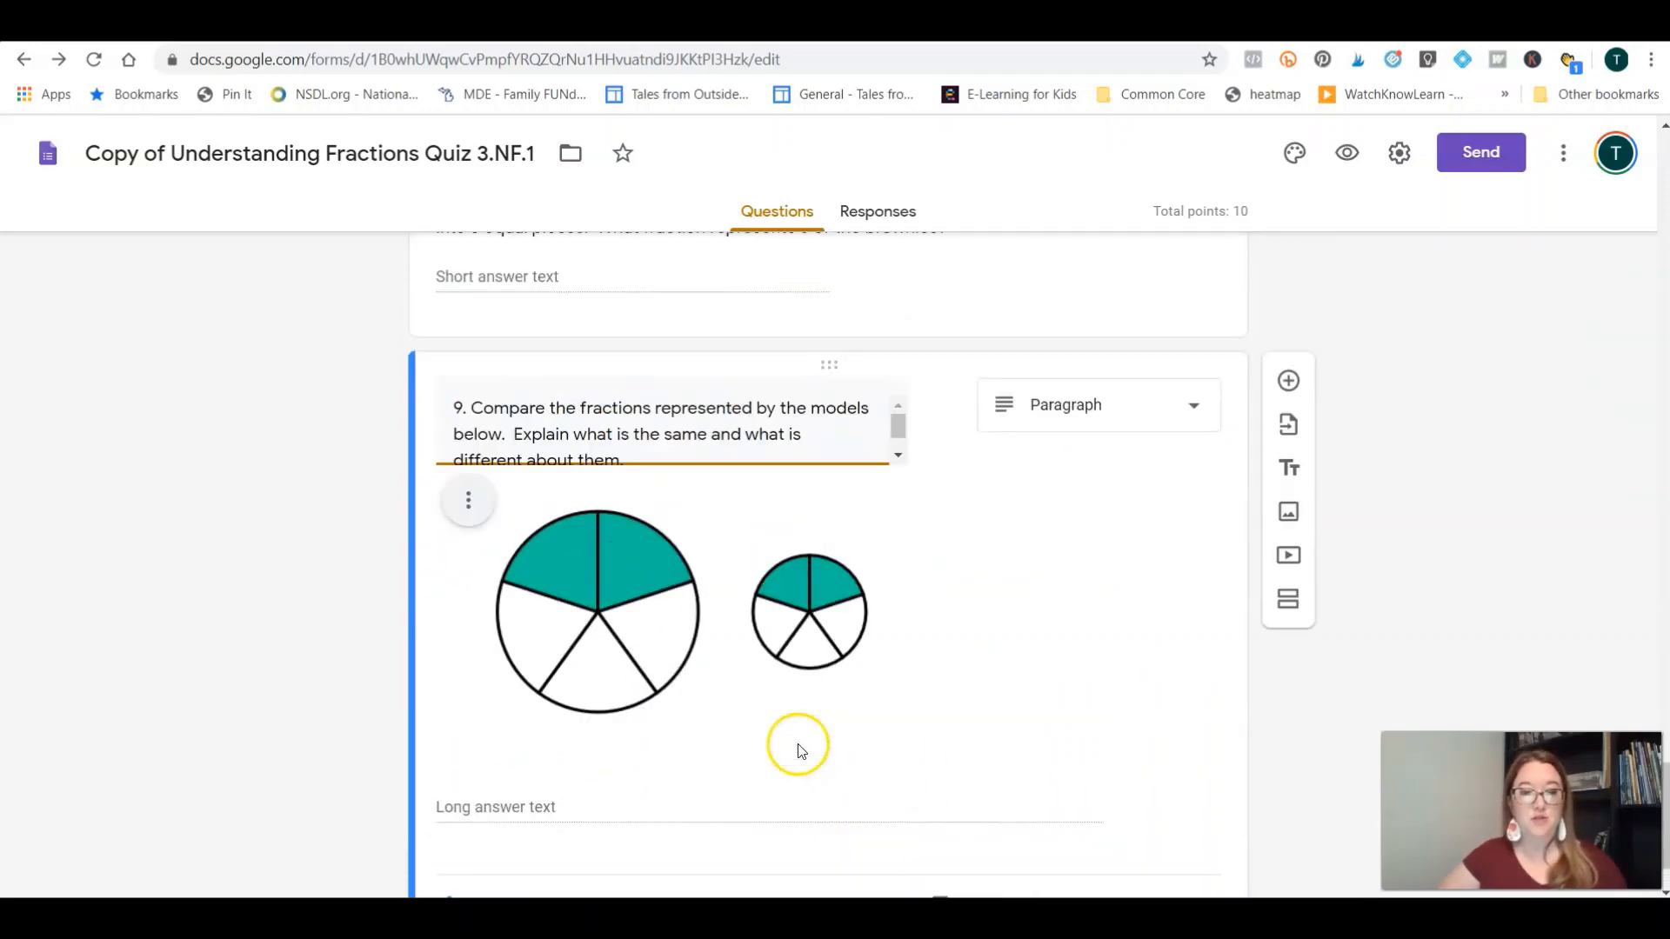
click(1055, 294)
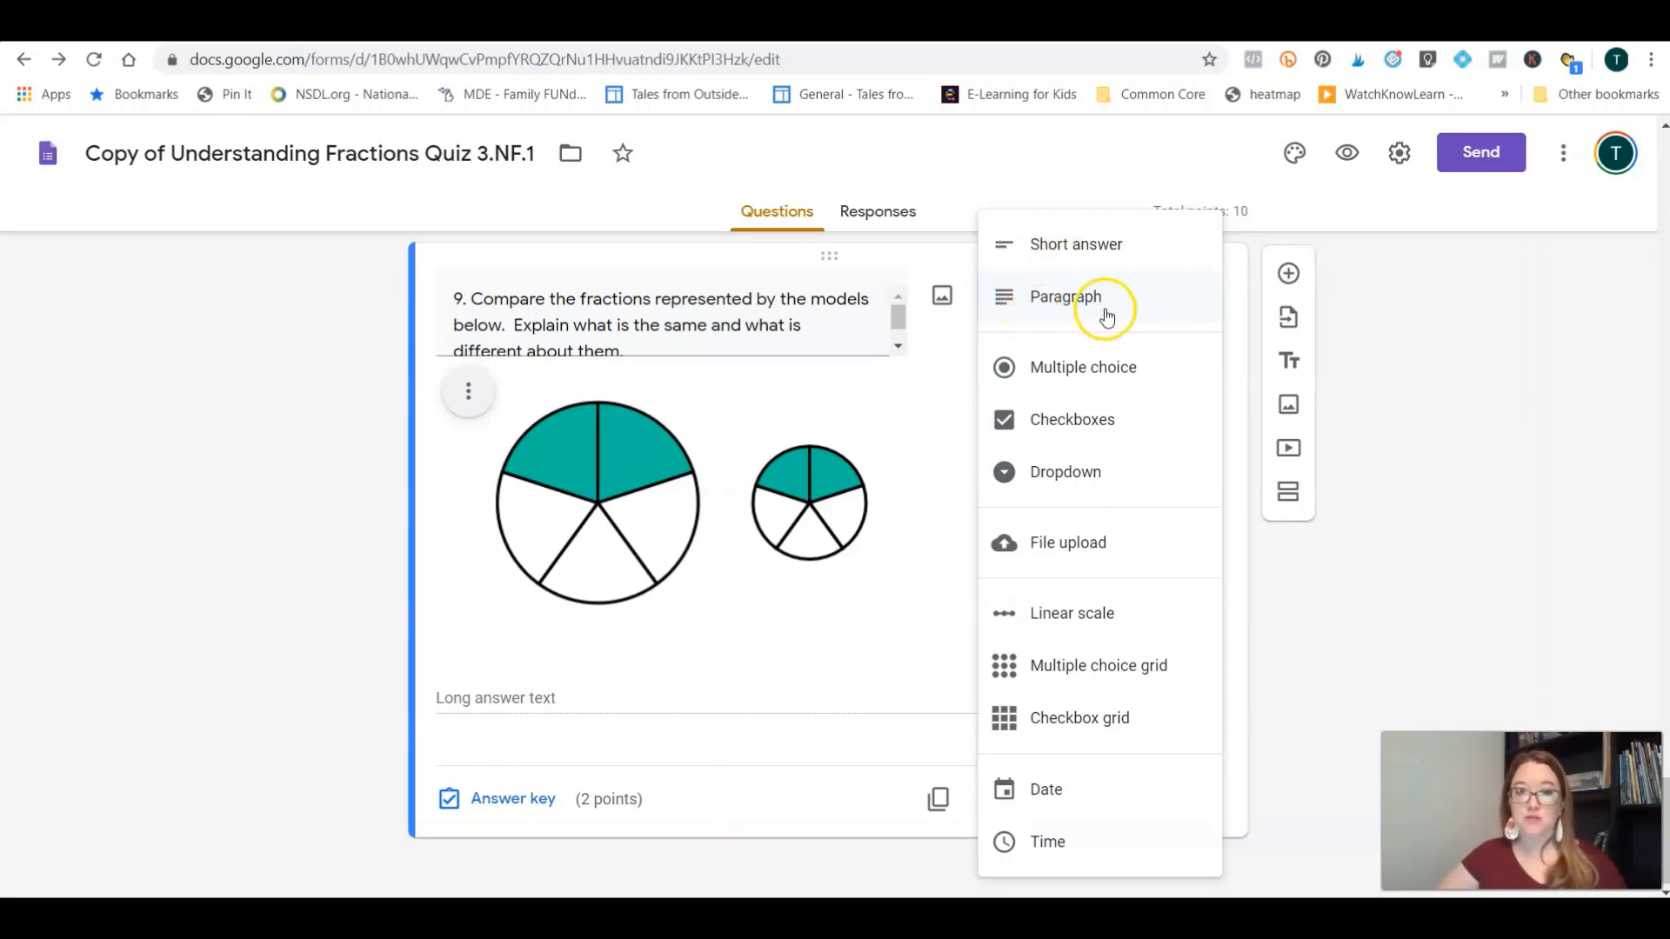
Step: Open question 9's answer key and its answer feedback editor, and cancel without entering feedback
click(496, 800)
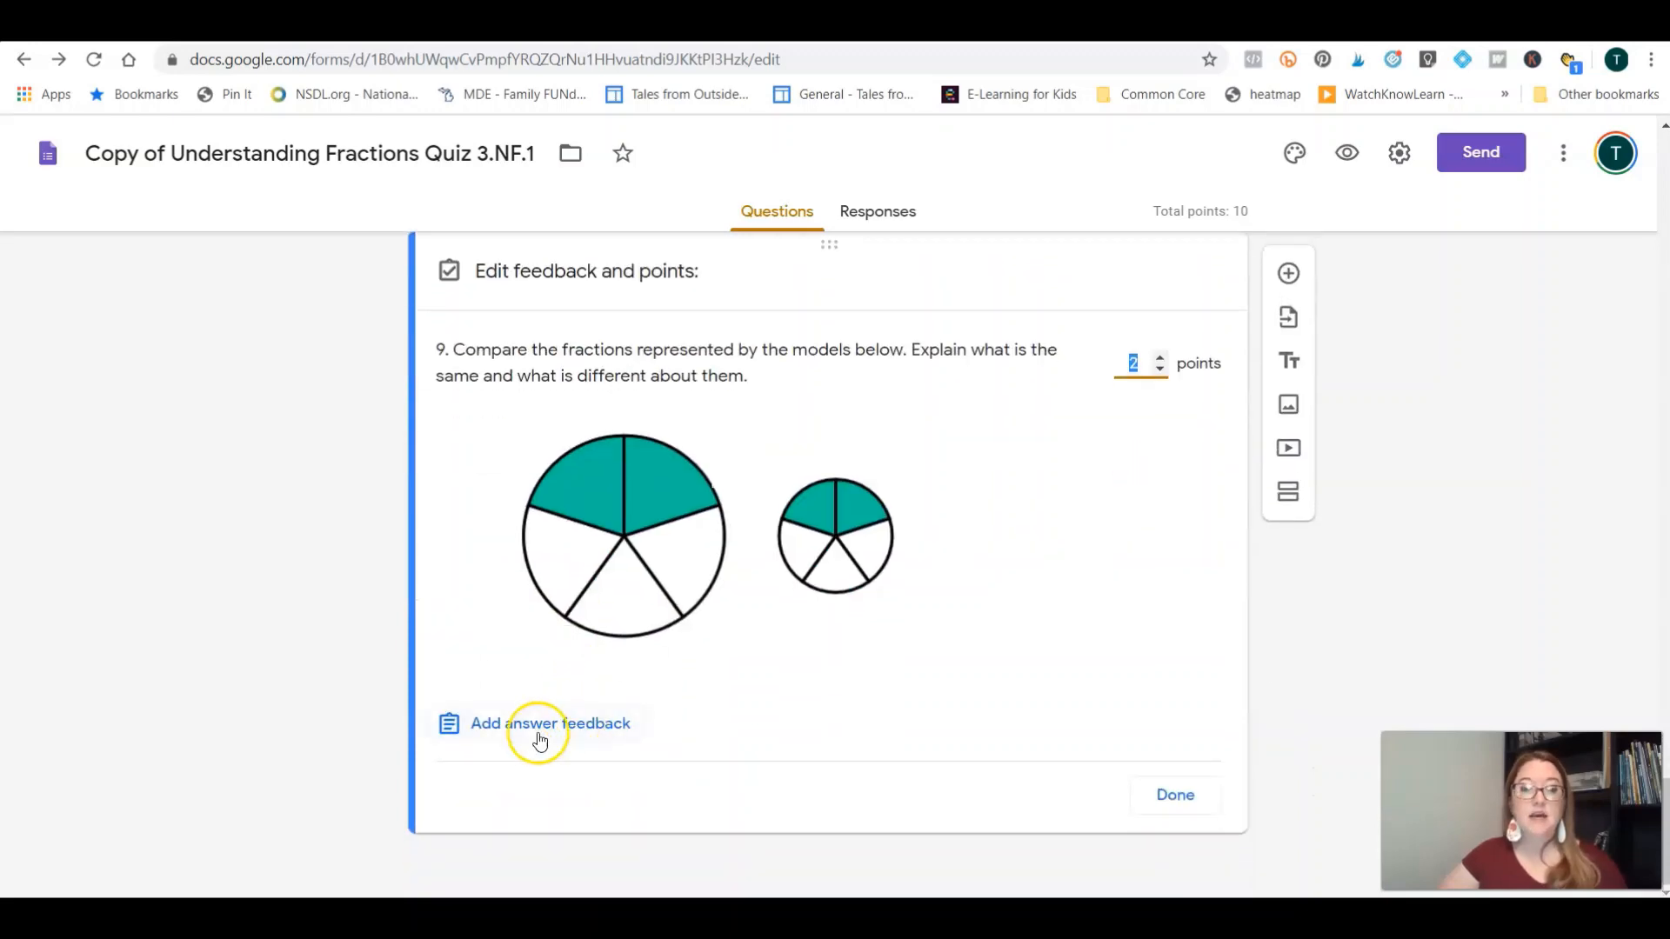
click(536, 729)
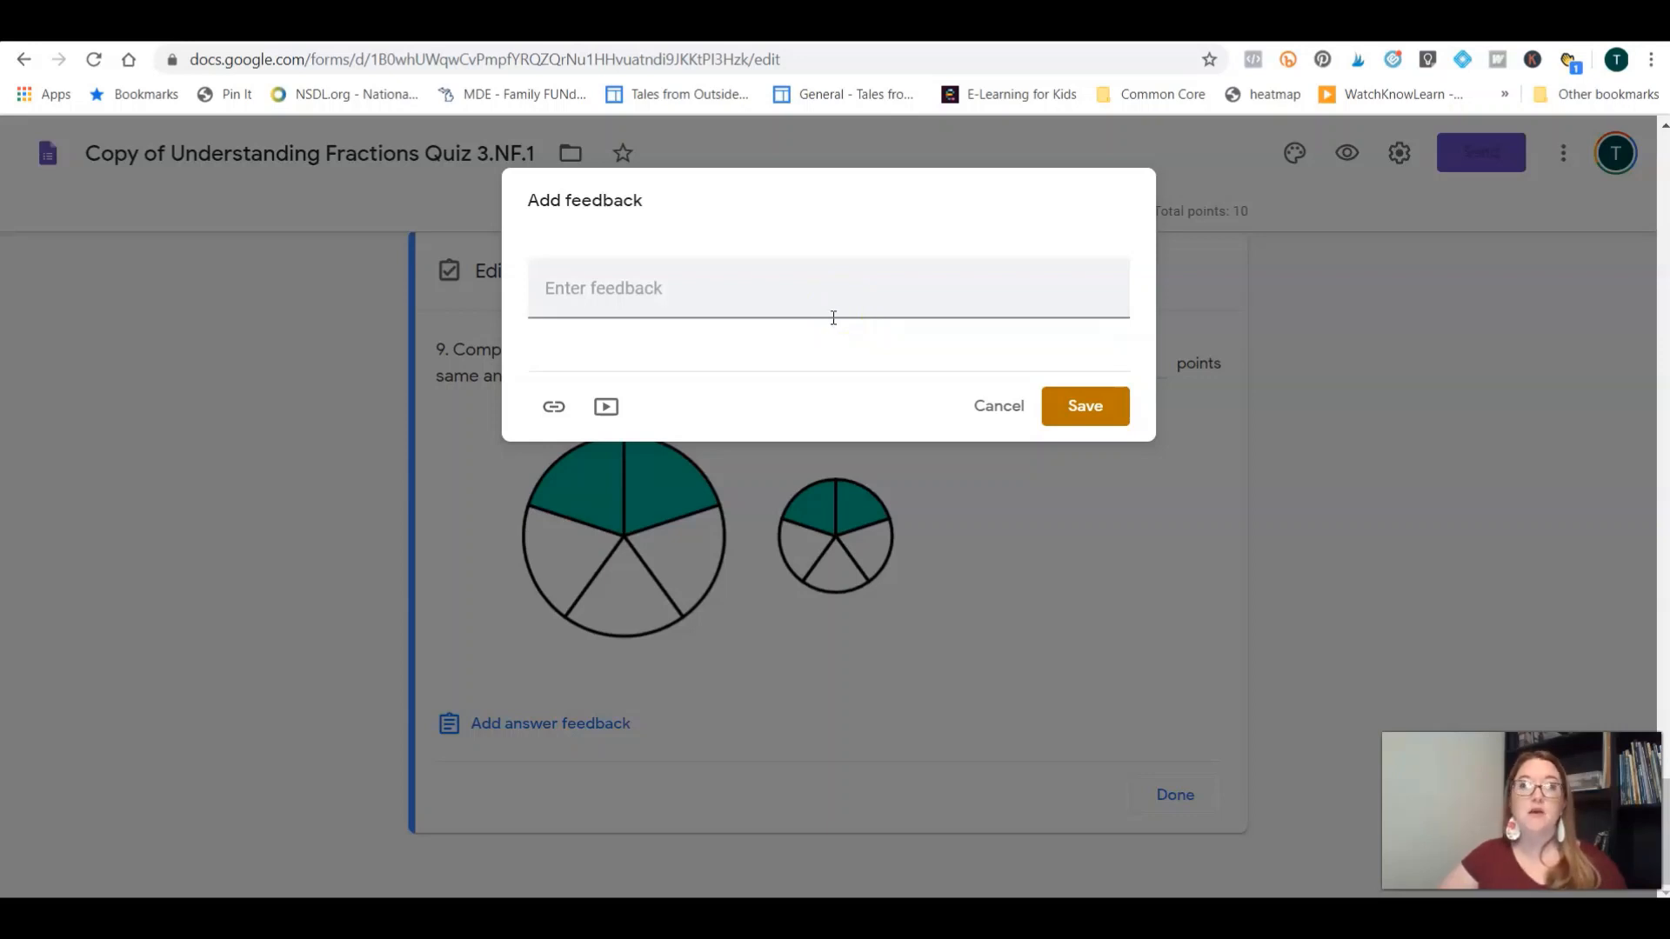
click(994, 418)
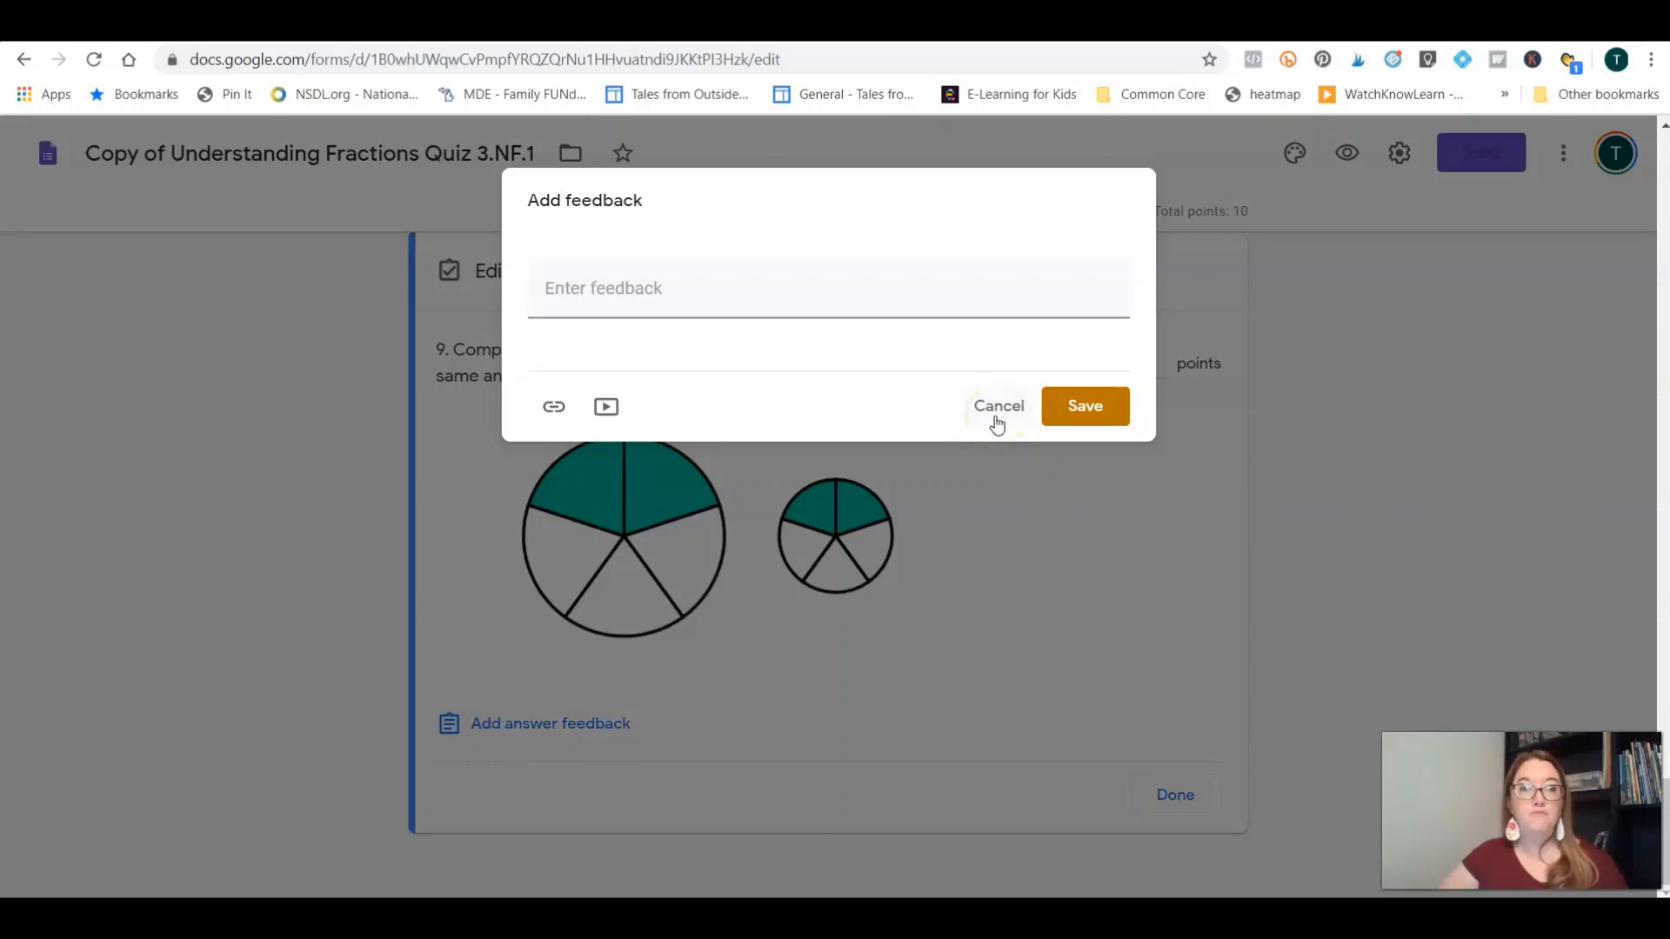
click(997, 421)
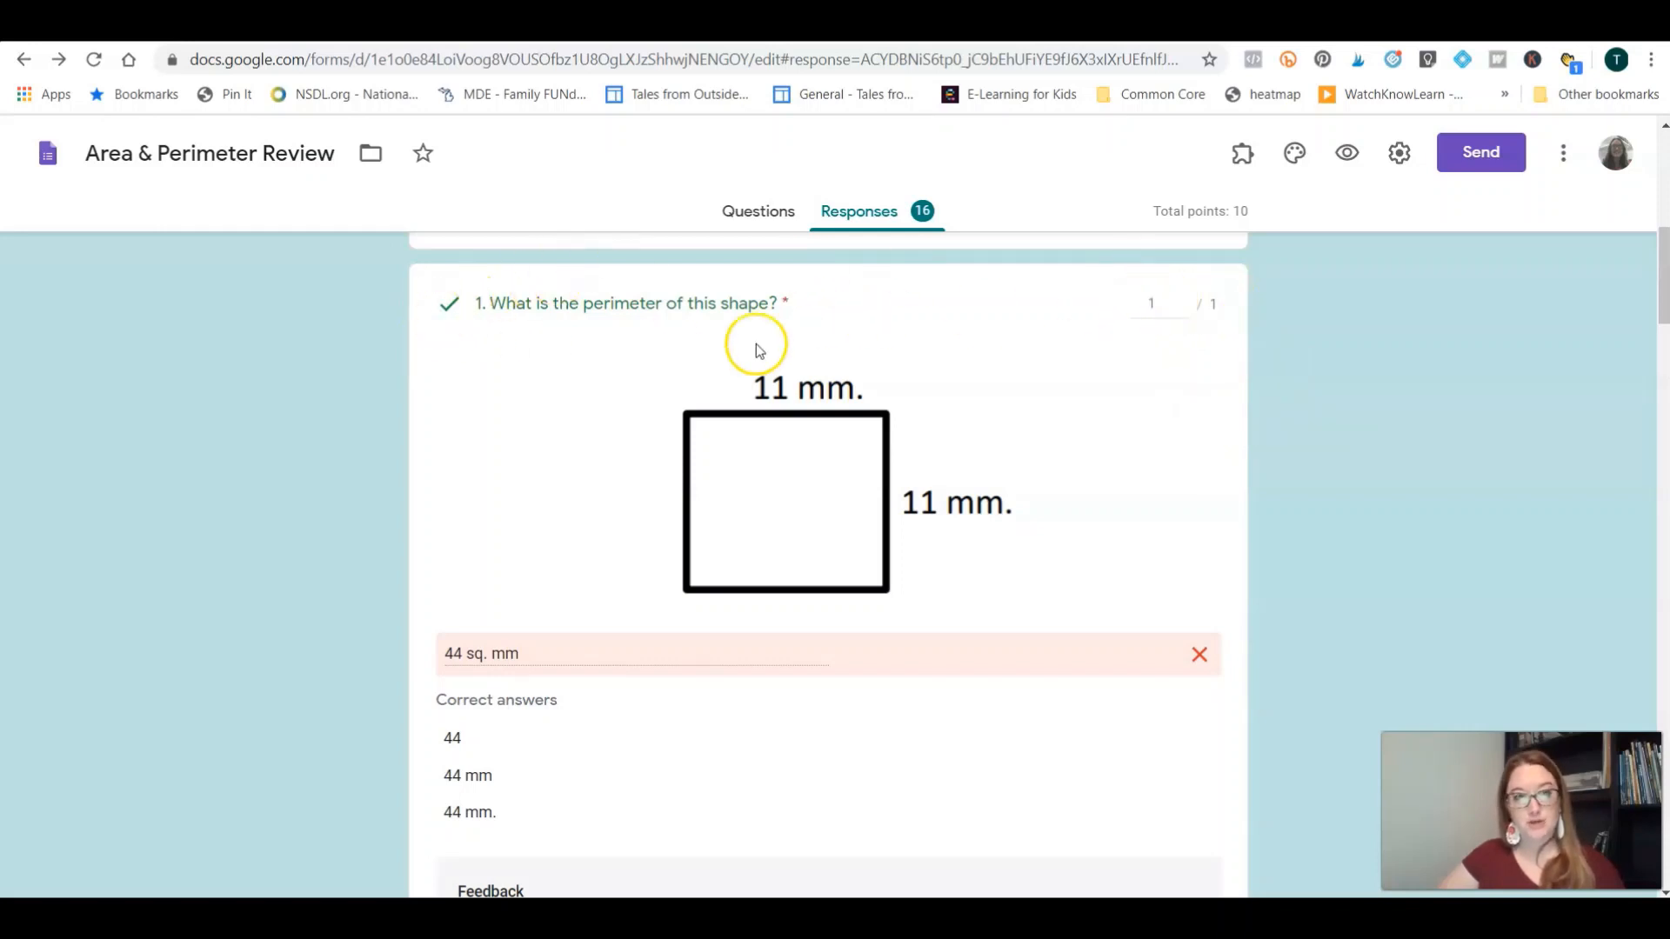
Step: Review an individual student response in Area & Perimeter Review, comparing each answer with the accepted answers, feedback and awarded points
click(445, 320)
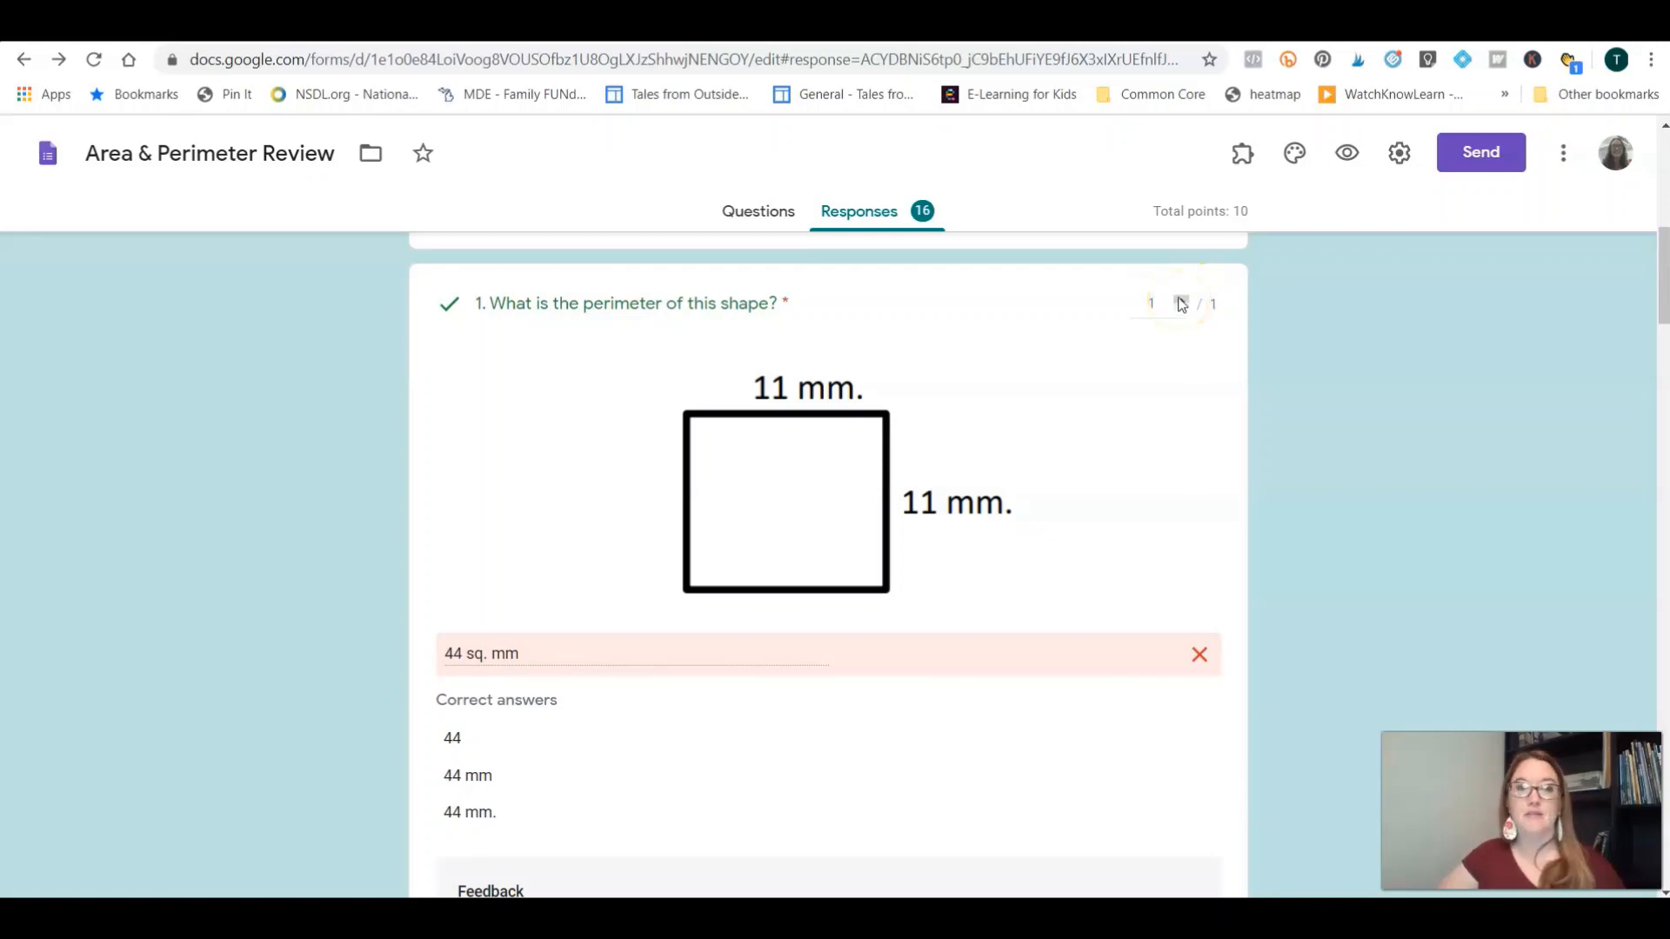
scroll(1179, 304, down, 9)
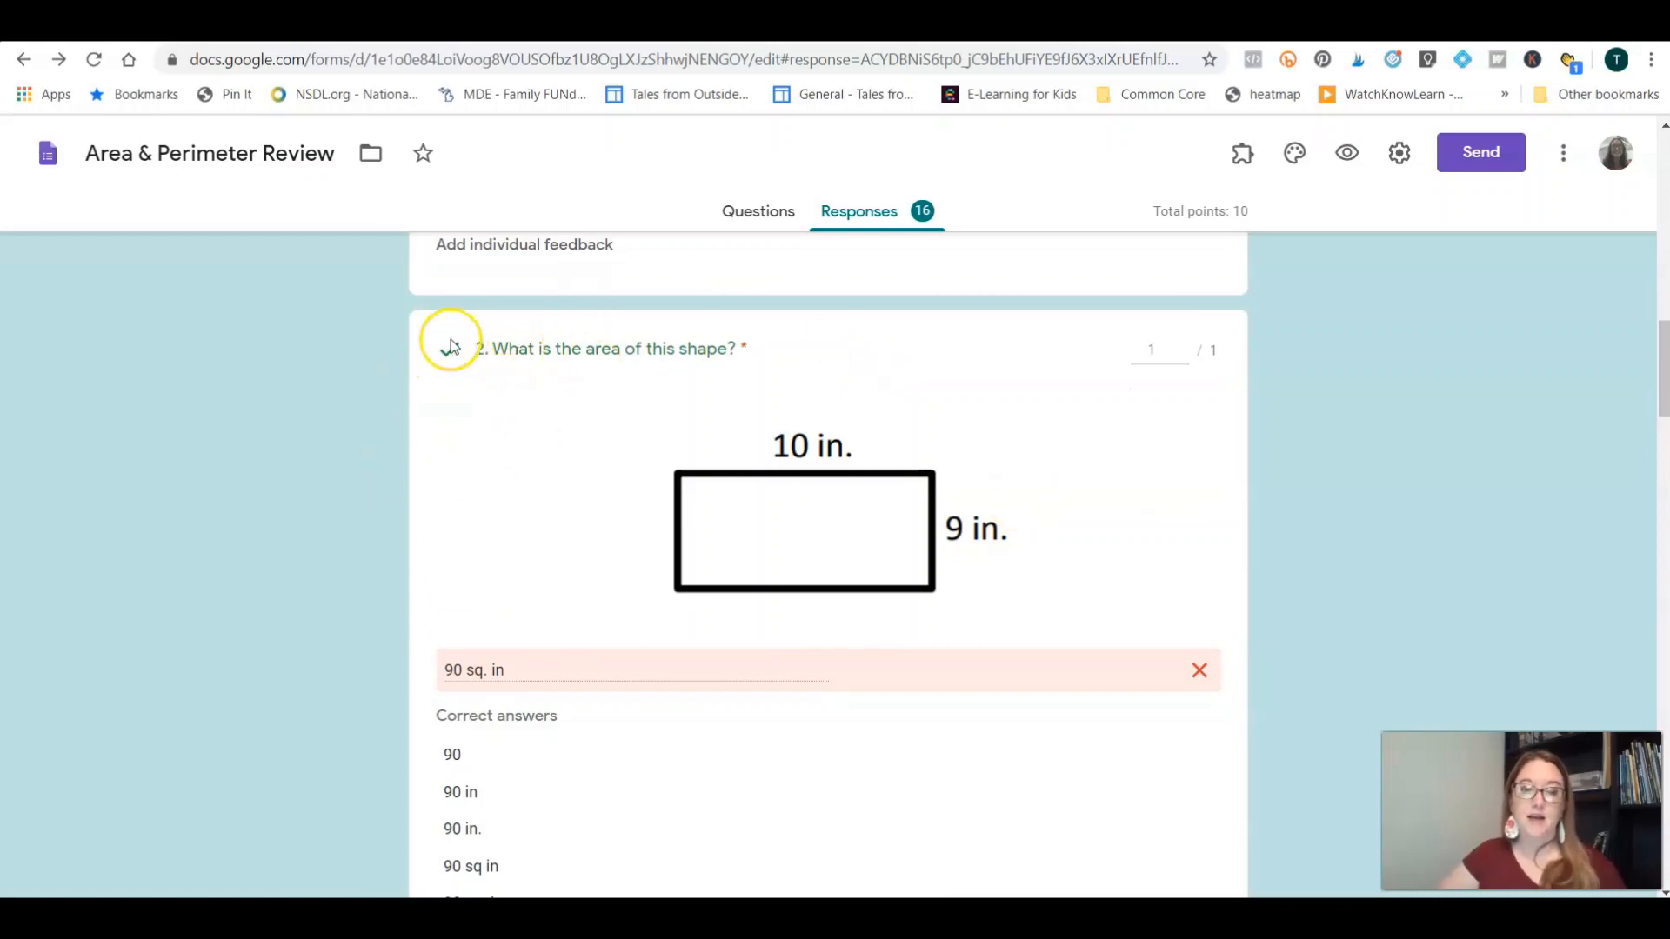
scroll(1139, 339, down, 4)
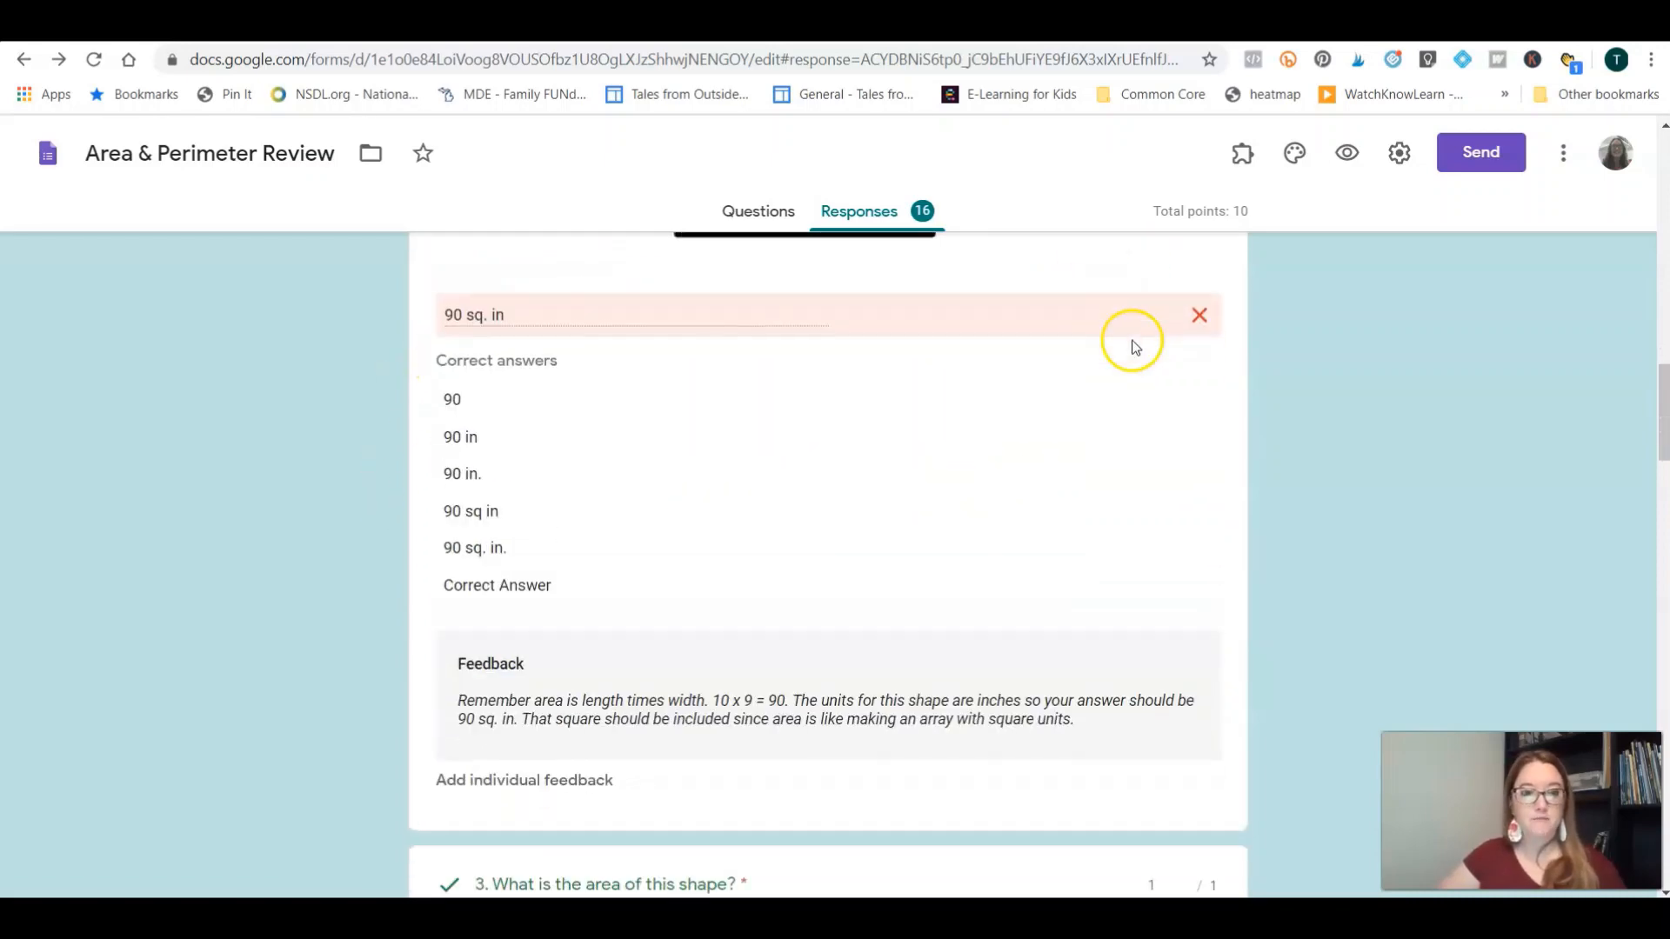
scroll(1130, 339, down, 6)
scroll(522, 678, down, 3)
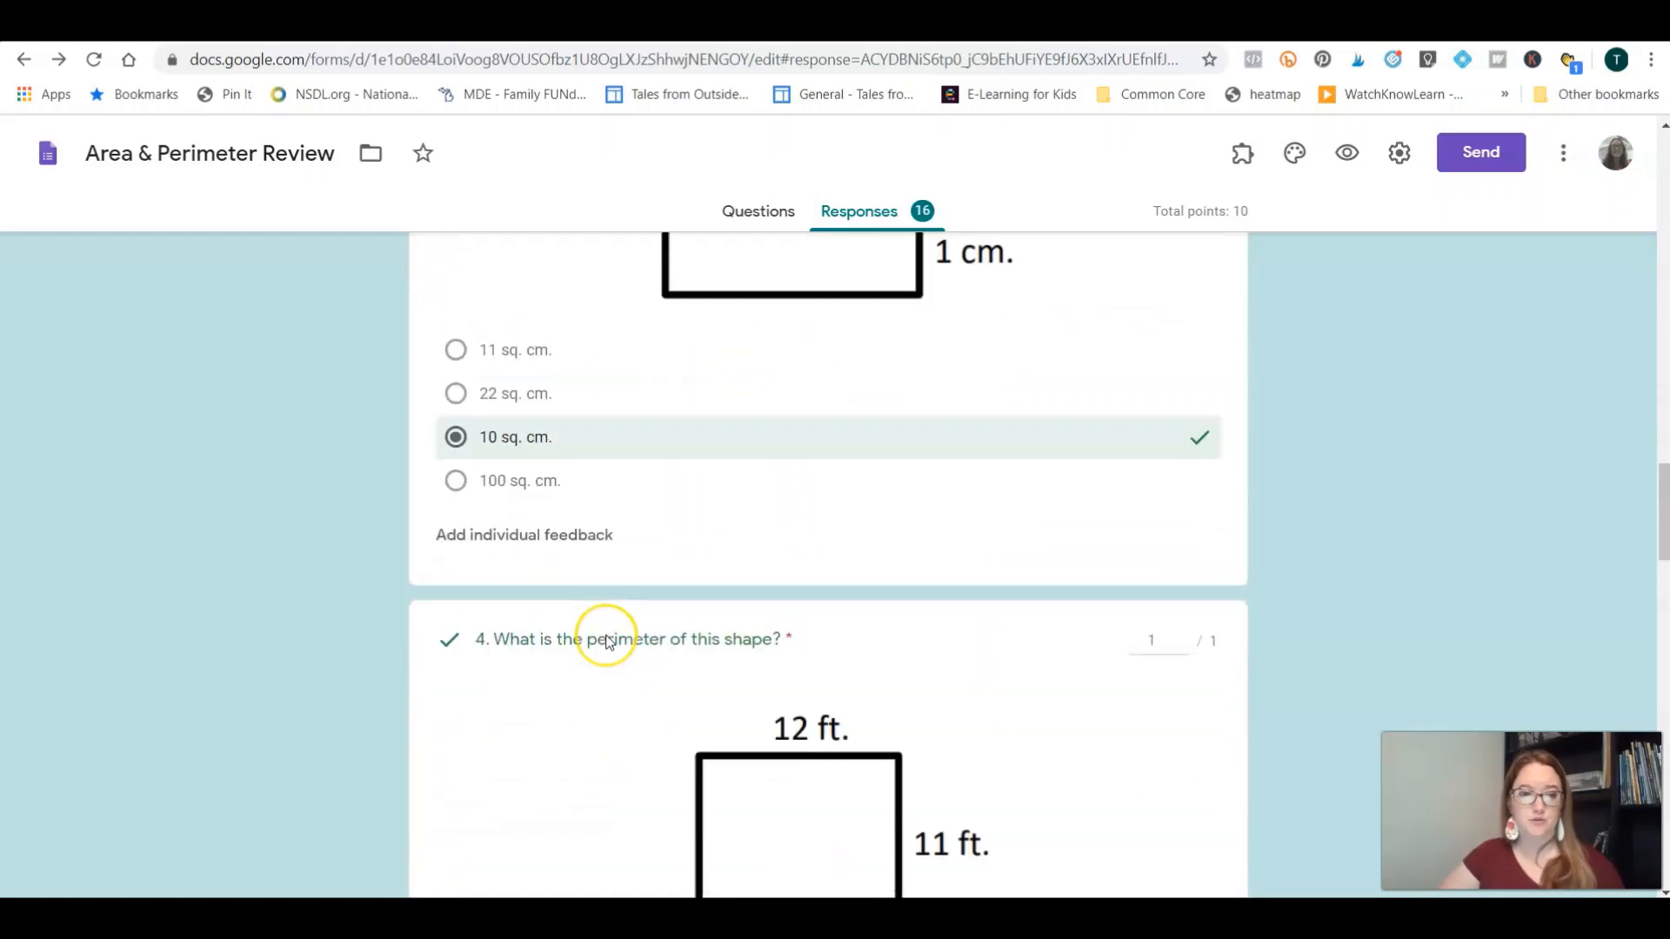
scroll(606, 641, down, 11)
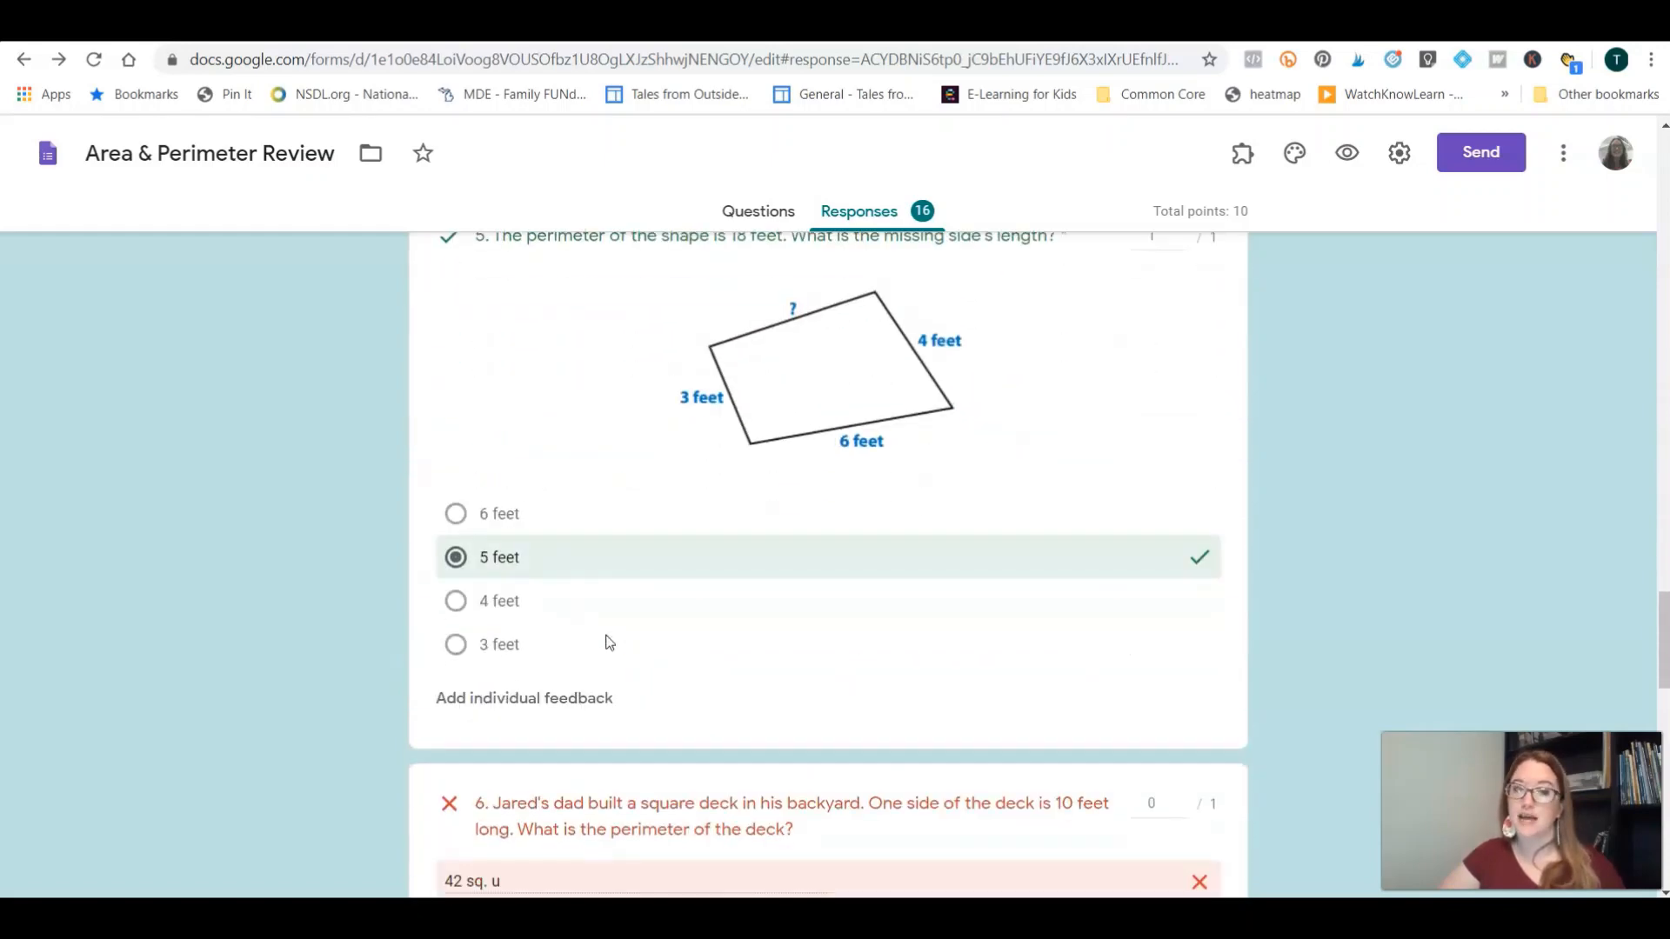
scroll(610, 642, down, 5)
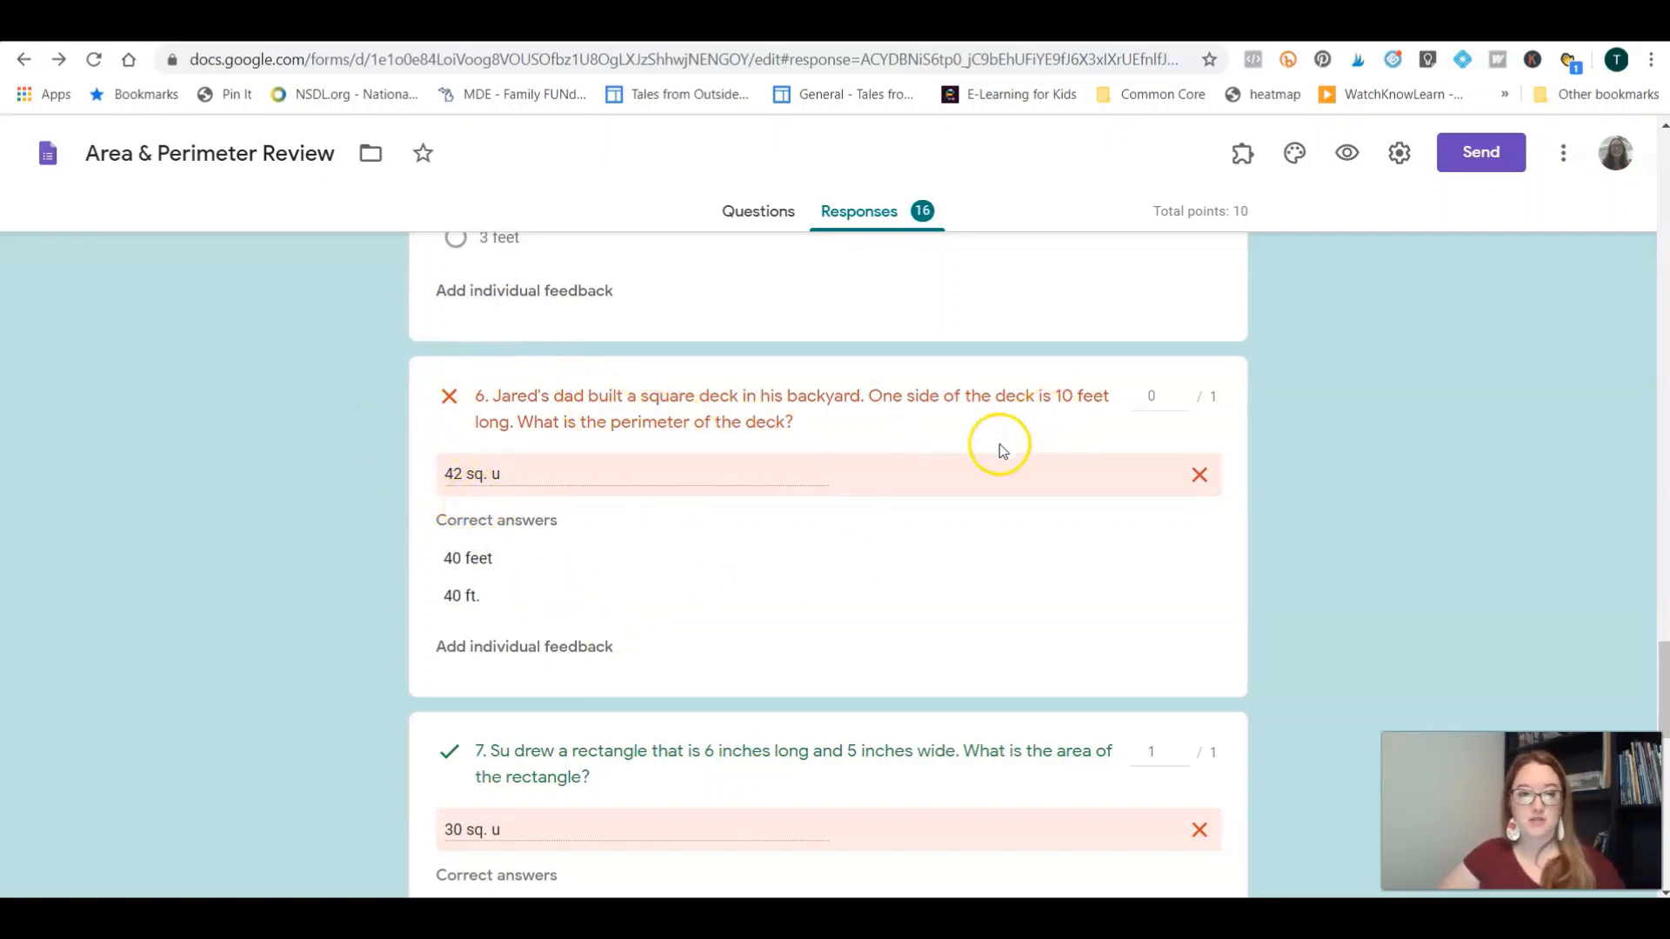
scroll(999, 448, down, 4)
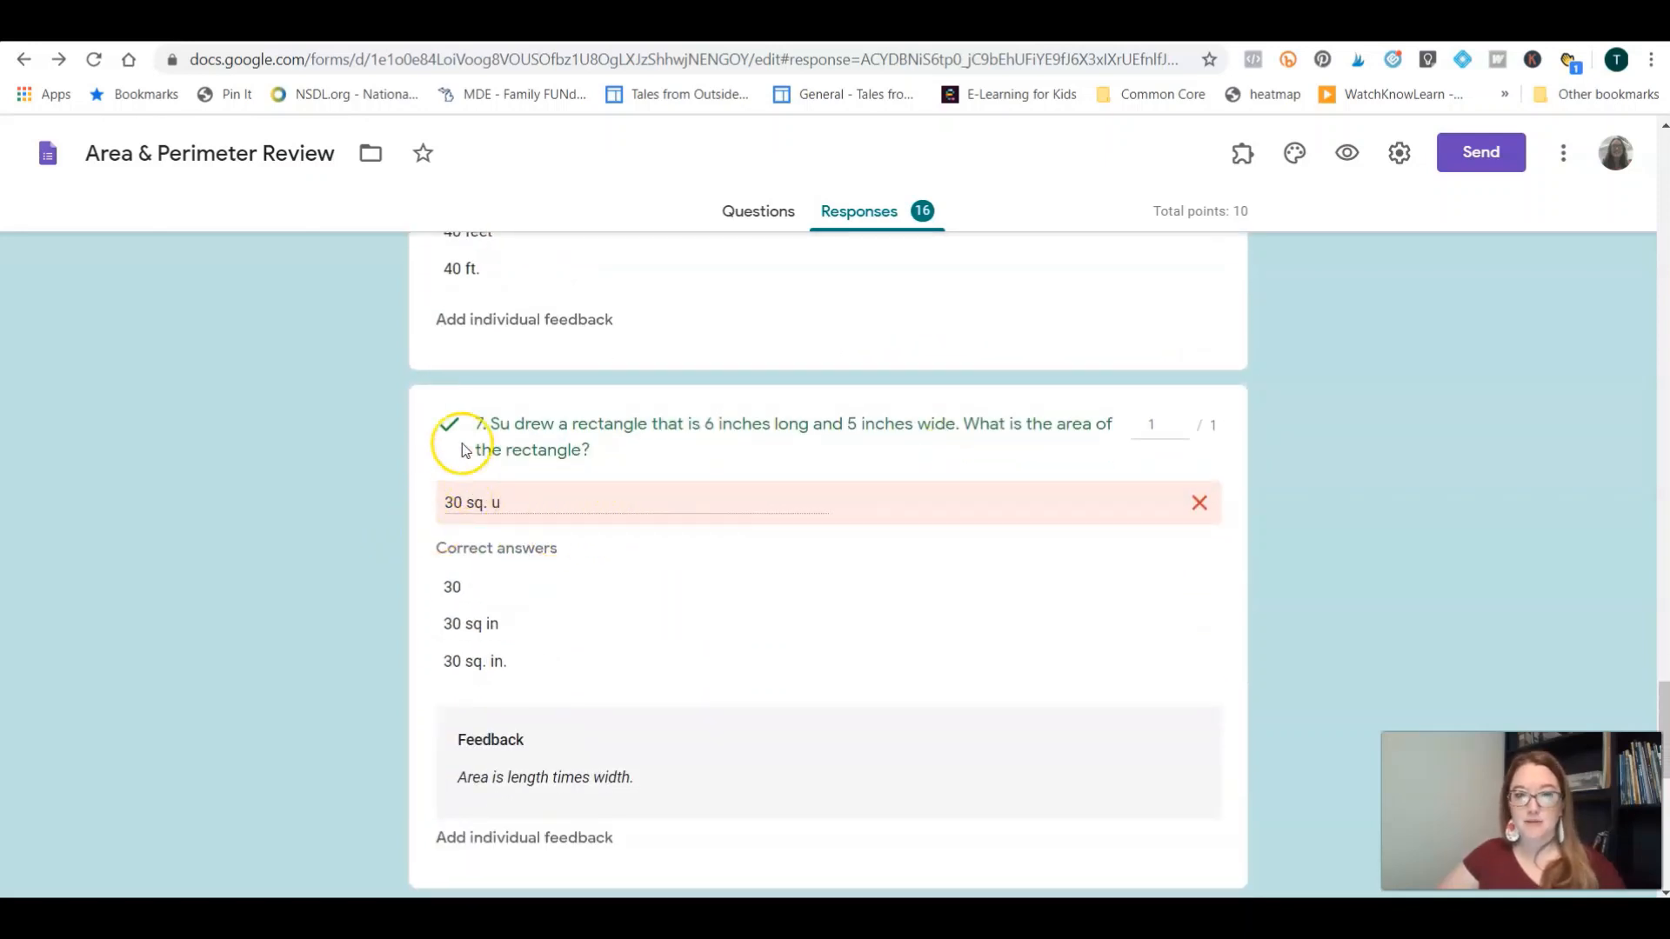
scroll(1218, 428, down, 3)
scroll(1221, 421, down, 5)
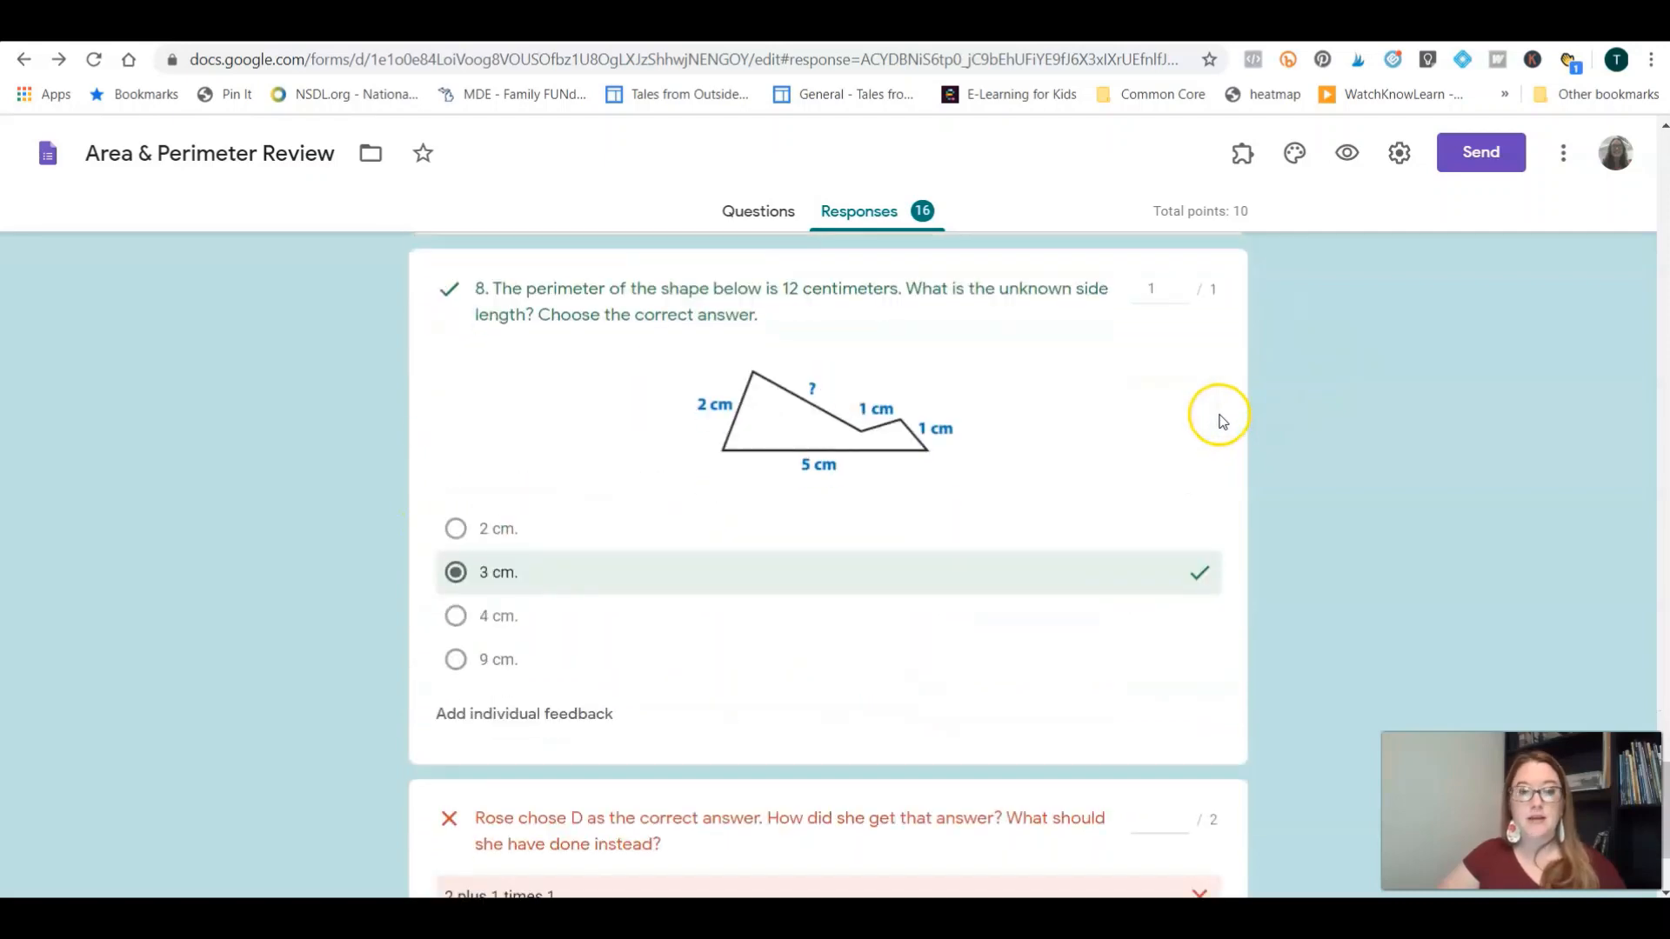
scroll(1218, 421, down, 3)
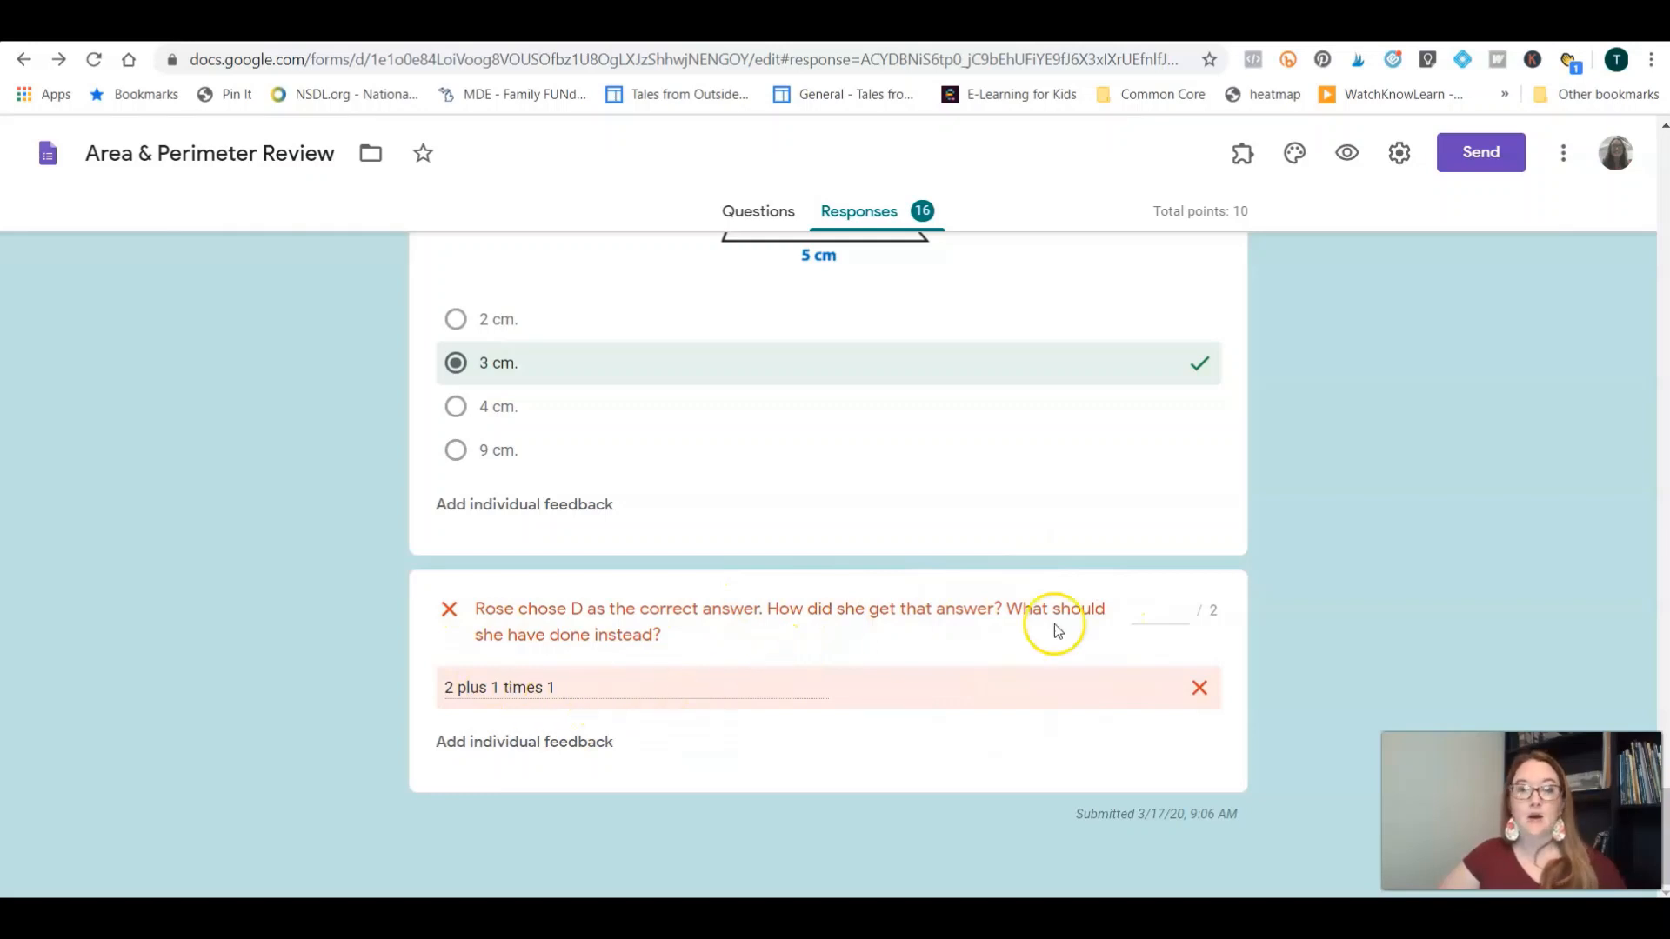
Step: Try scores of 1 and 2 points for the last question about the choice of D, and set the score to 0
click(1133, 608)
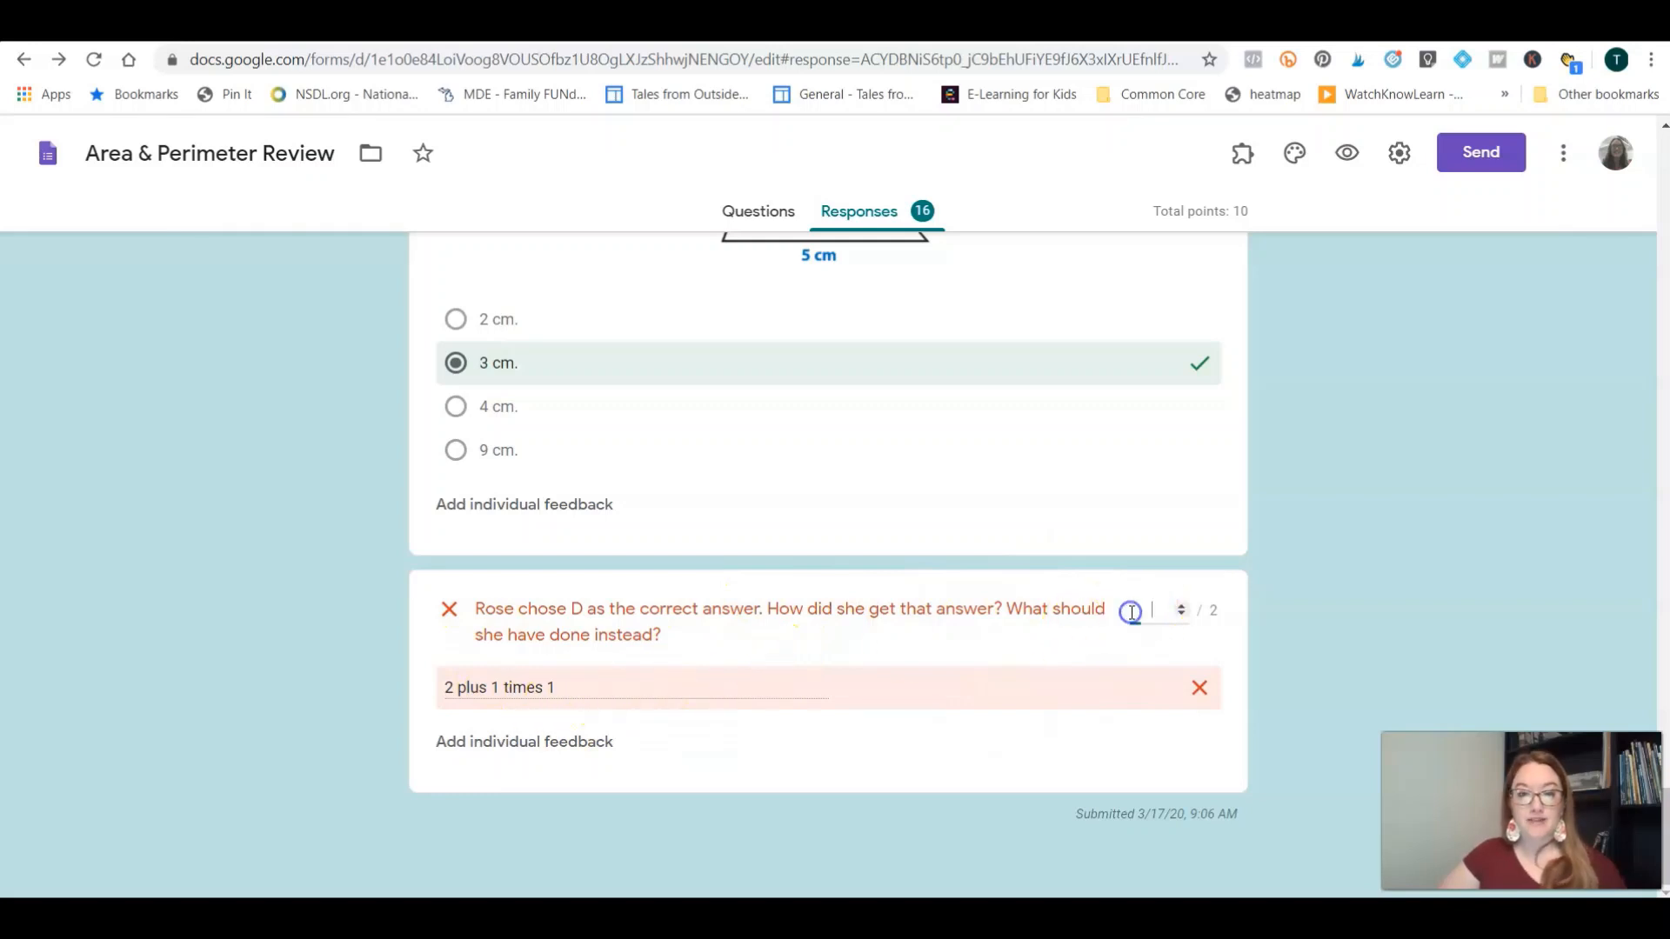
click(1176, 636)
text(1)
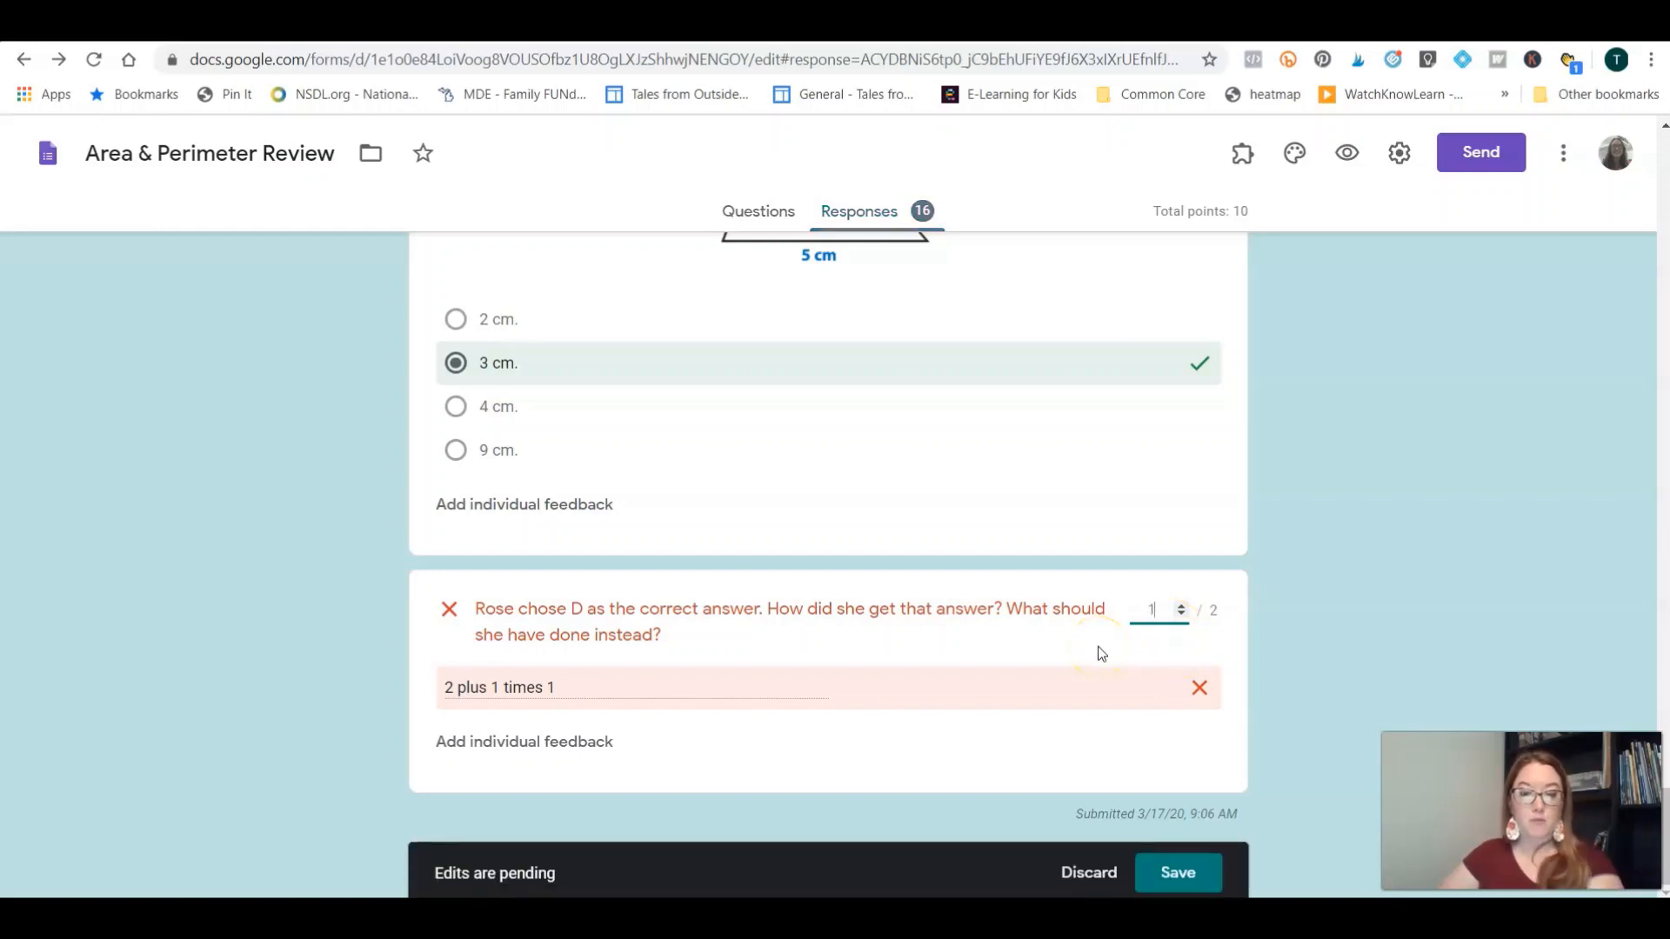
key(BackSpace)
text(2)
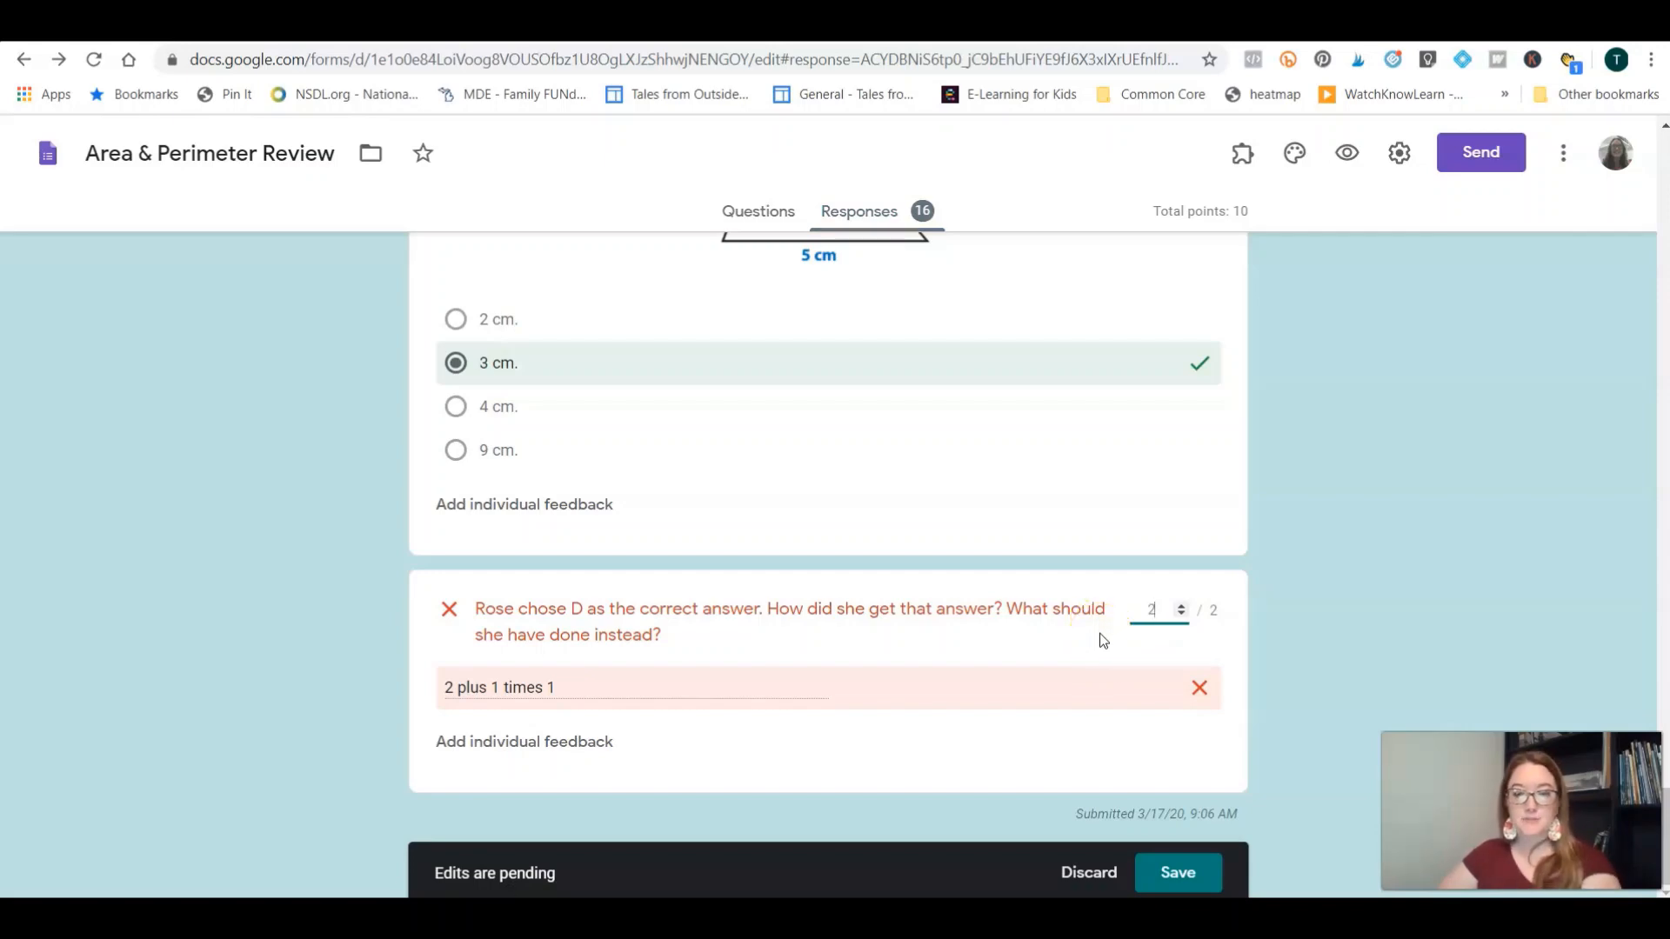
key(BackSpace)
text(0)
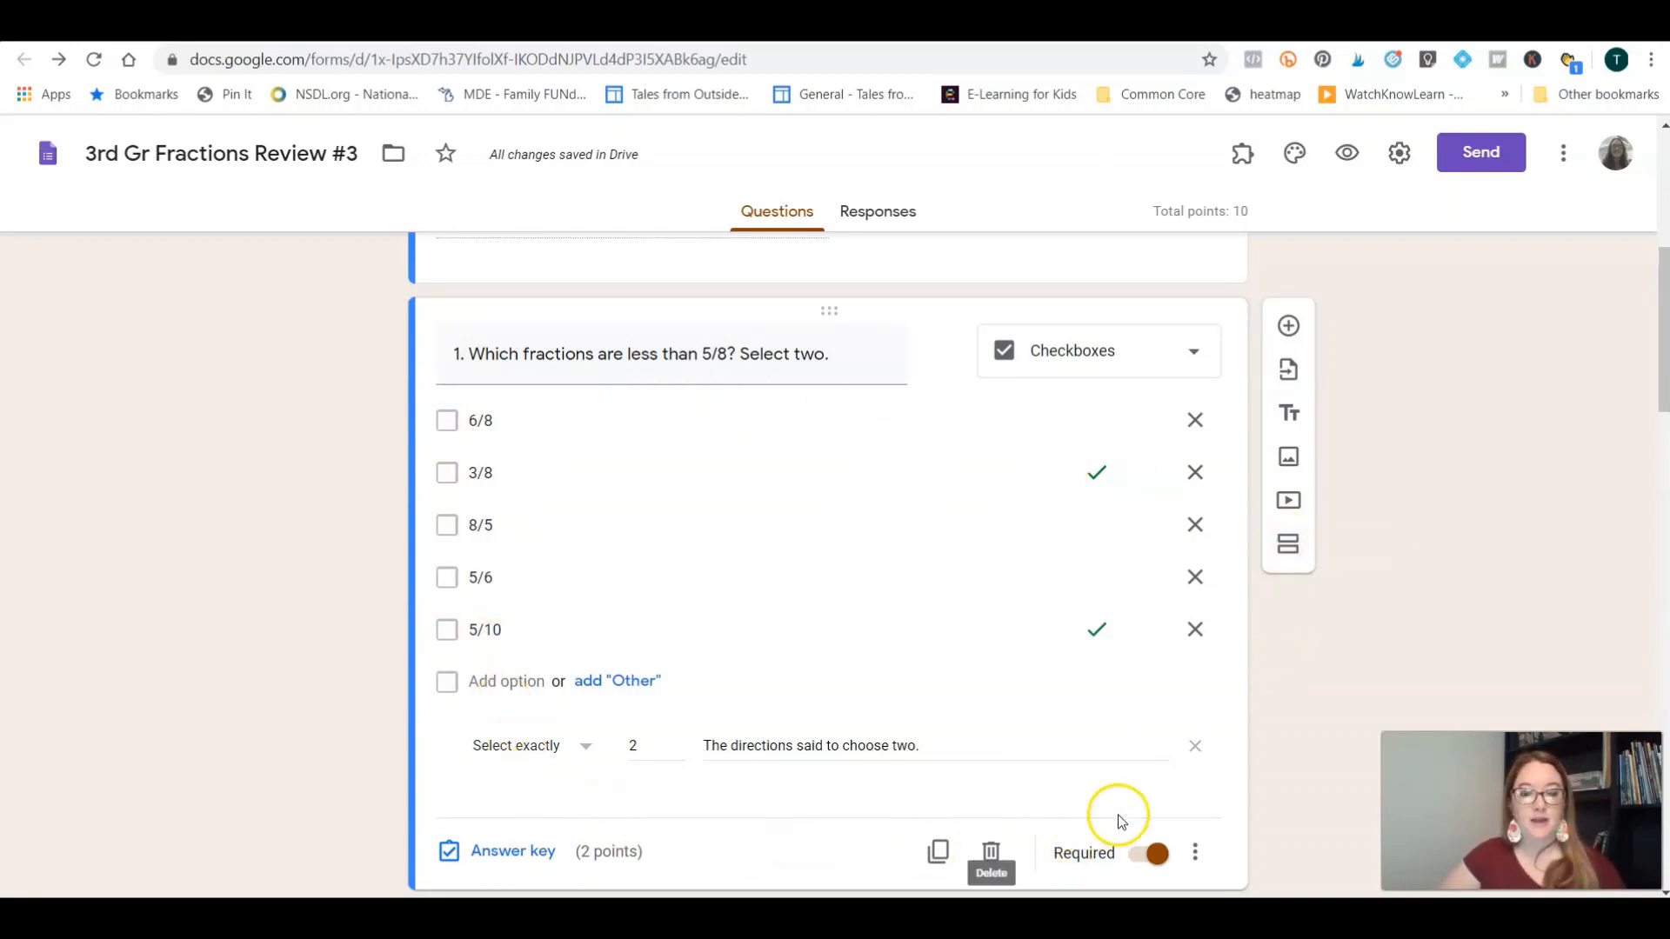
Step: View the extra options of question 1 in 3rd Gr Fractions Review #3, including response validation and shuffle option order
click(1202, 857)
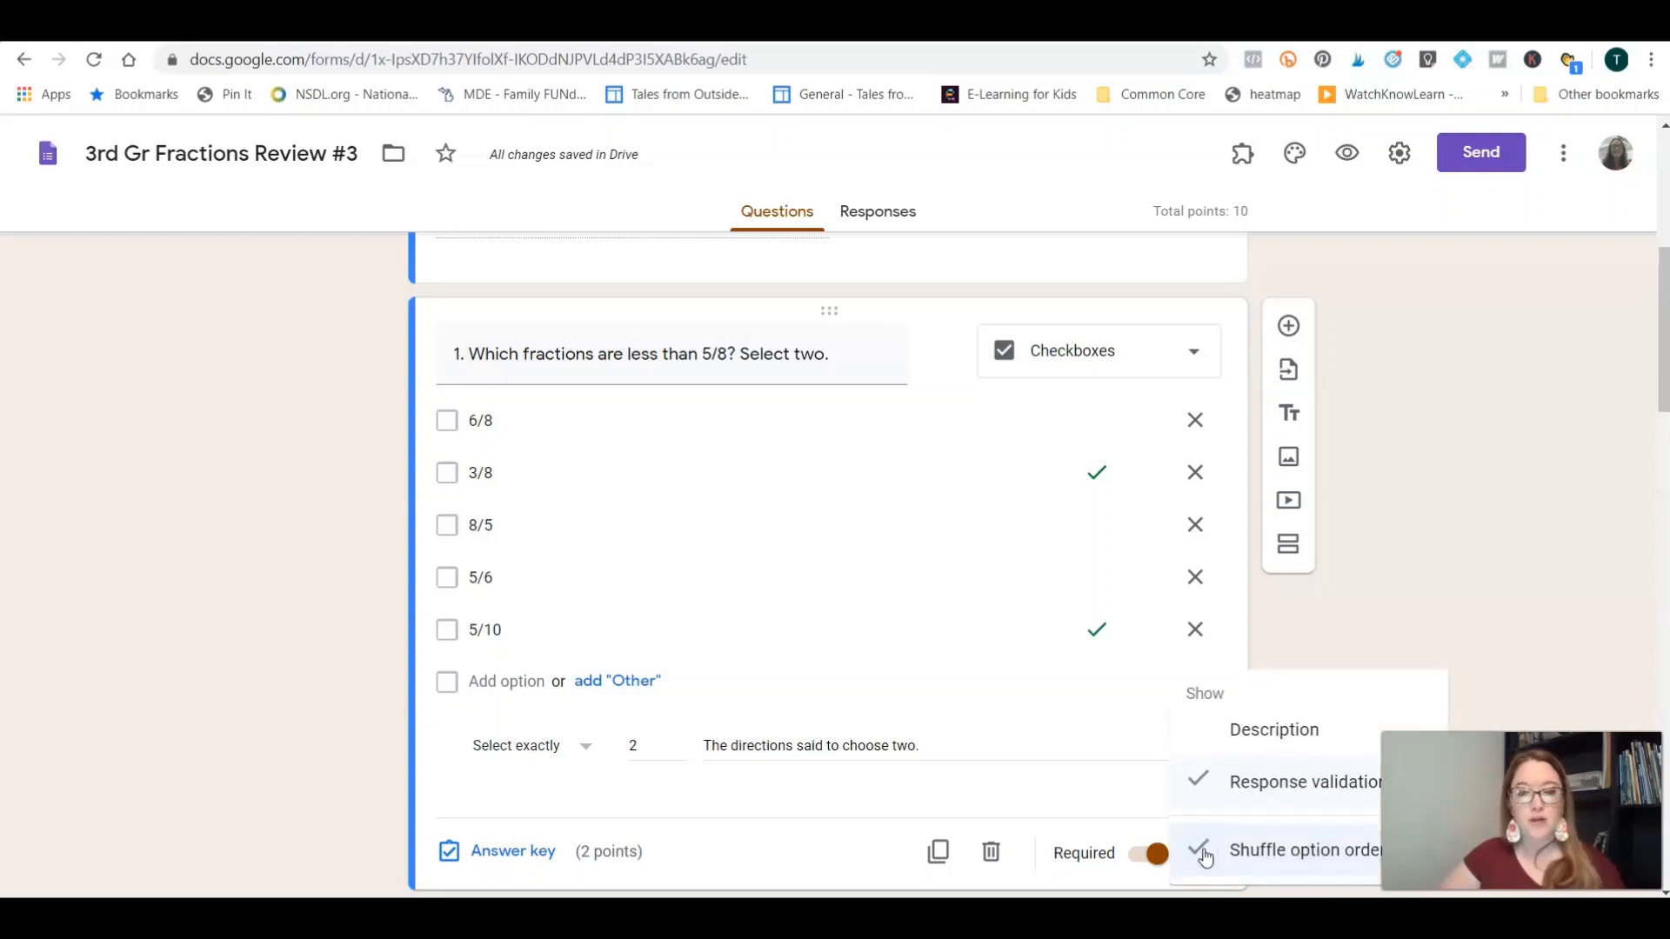
click(1189, 853)
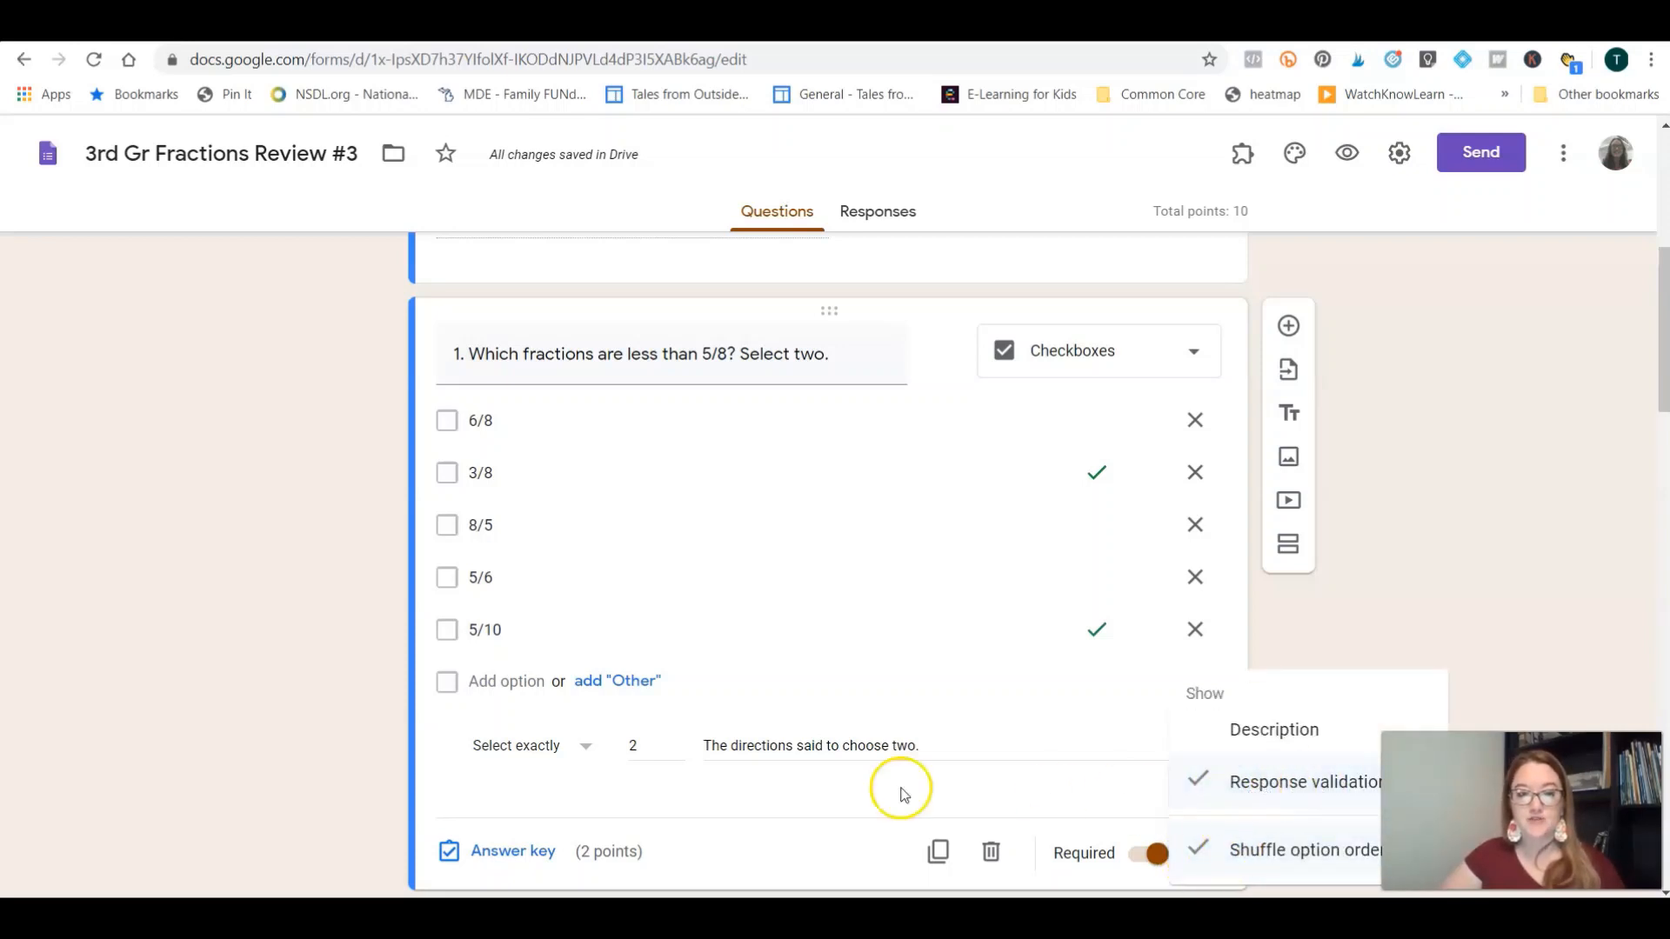
click(329, 799)
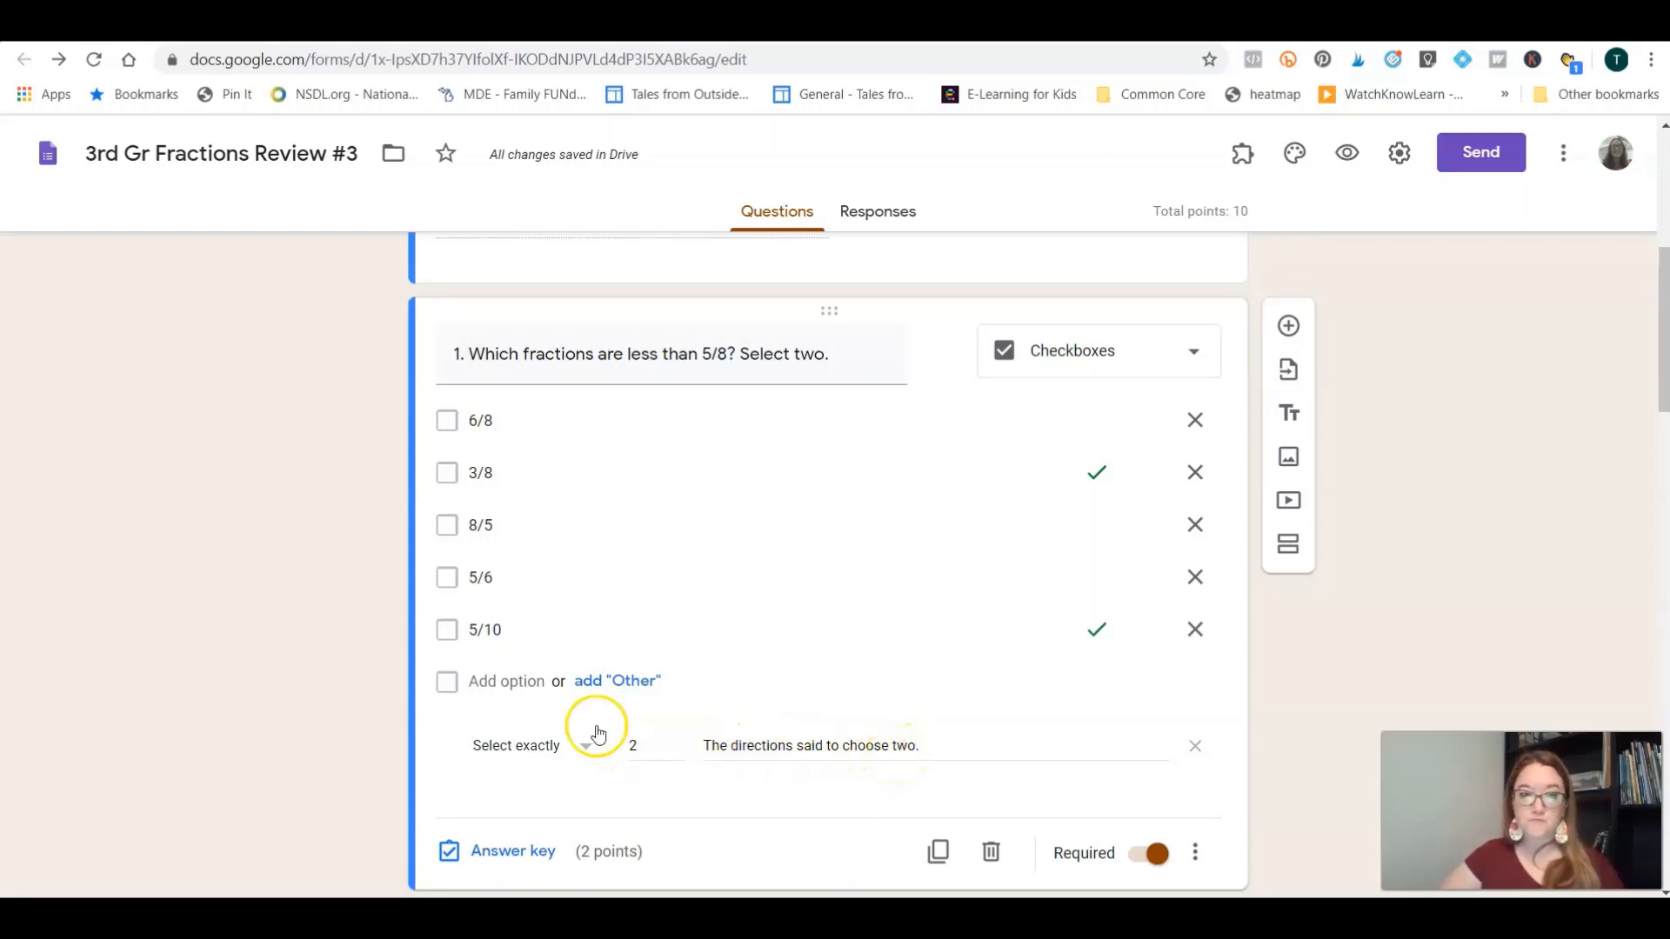
Step: Examine the selection rules available for question 1's response validation and the custom error text, leaving the rule at Select exactly 2
click(561, 756)
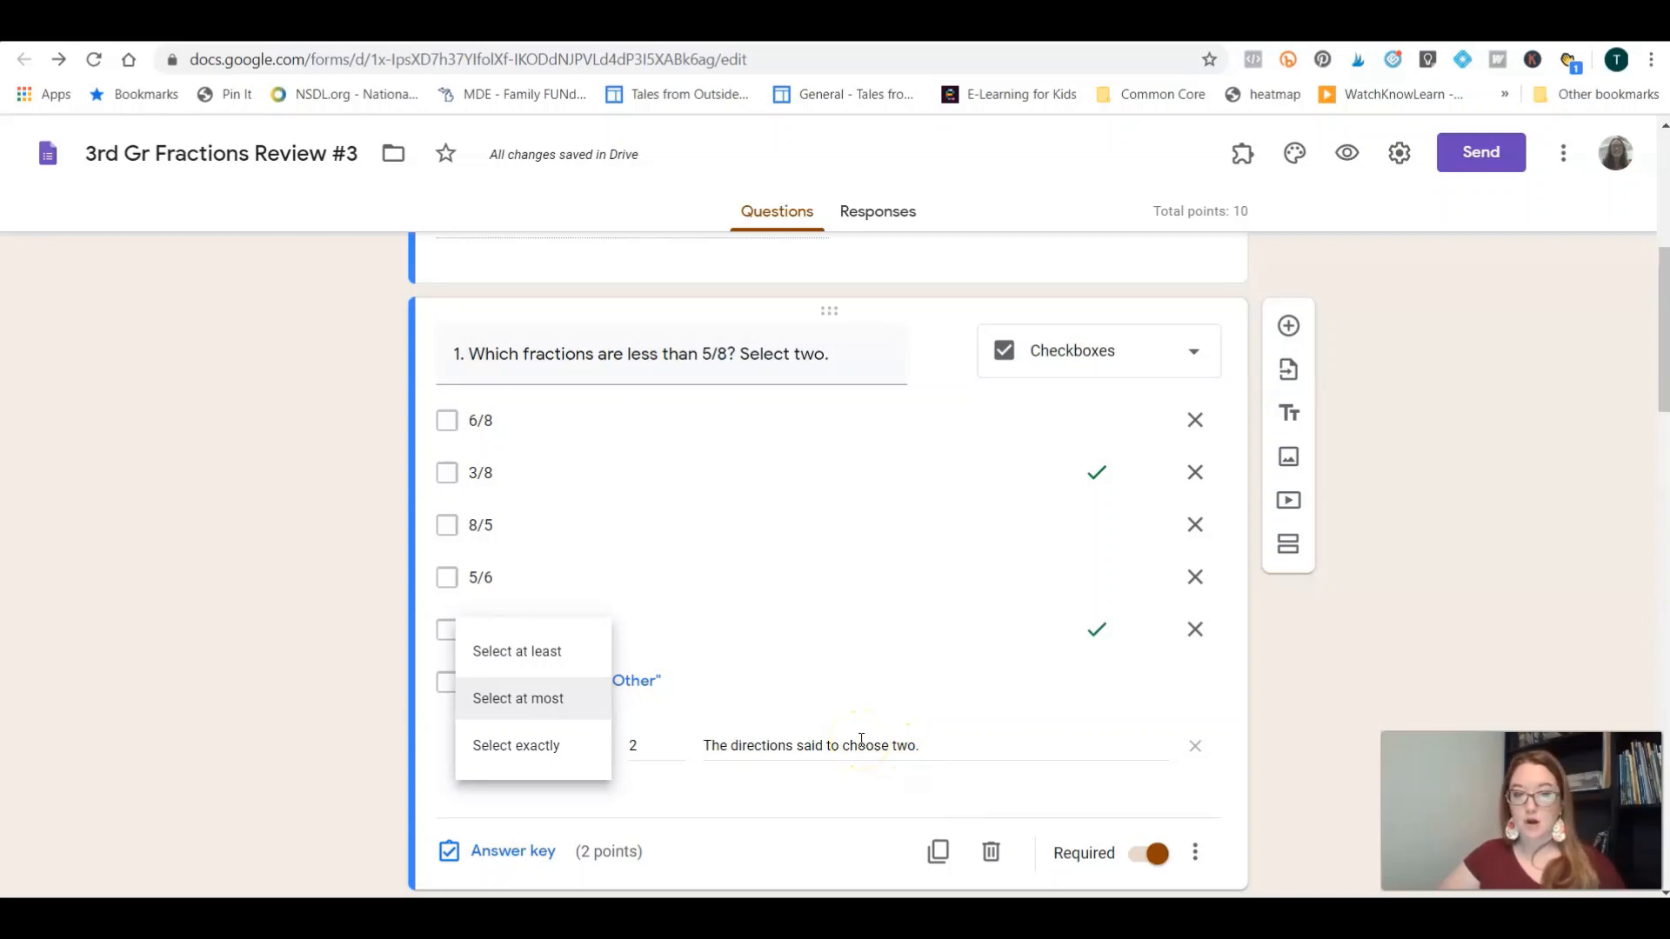
click(832, 747)
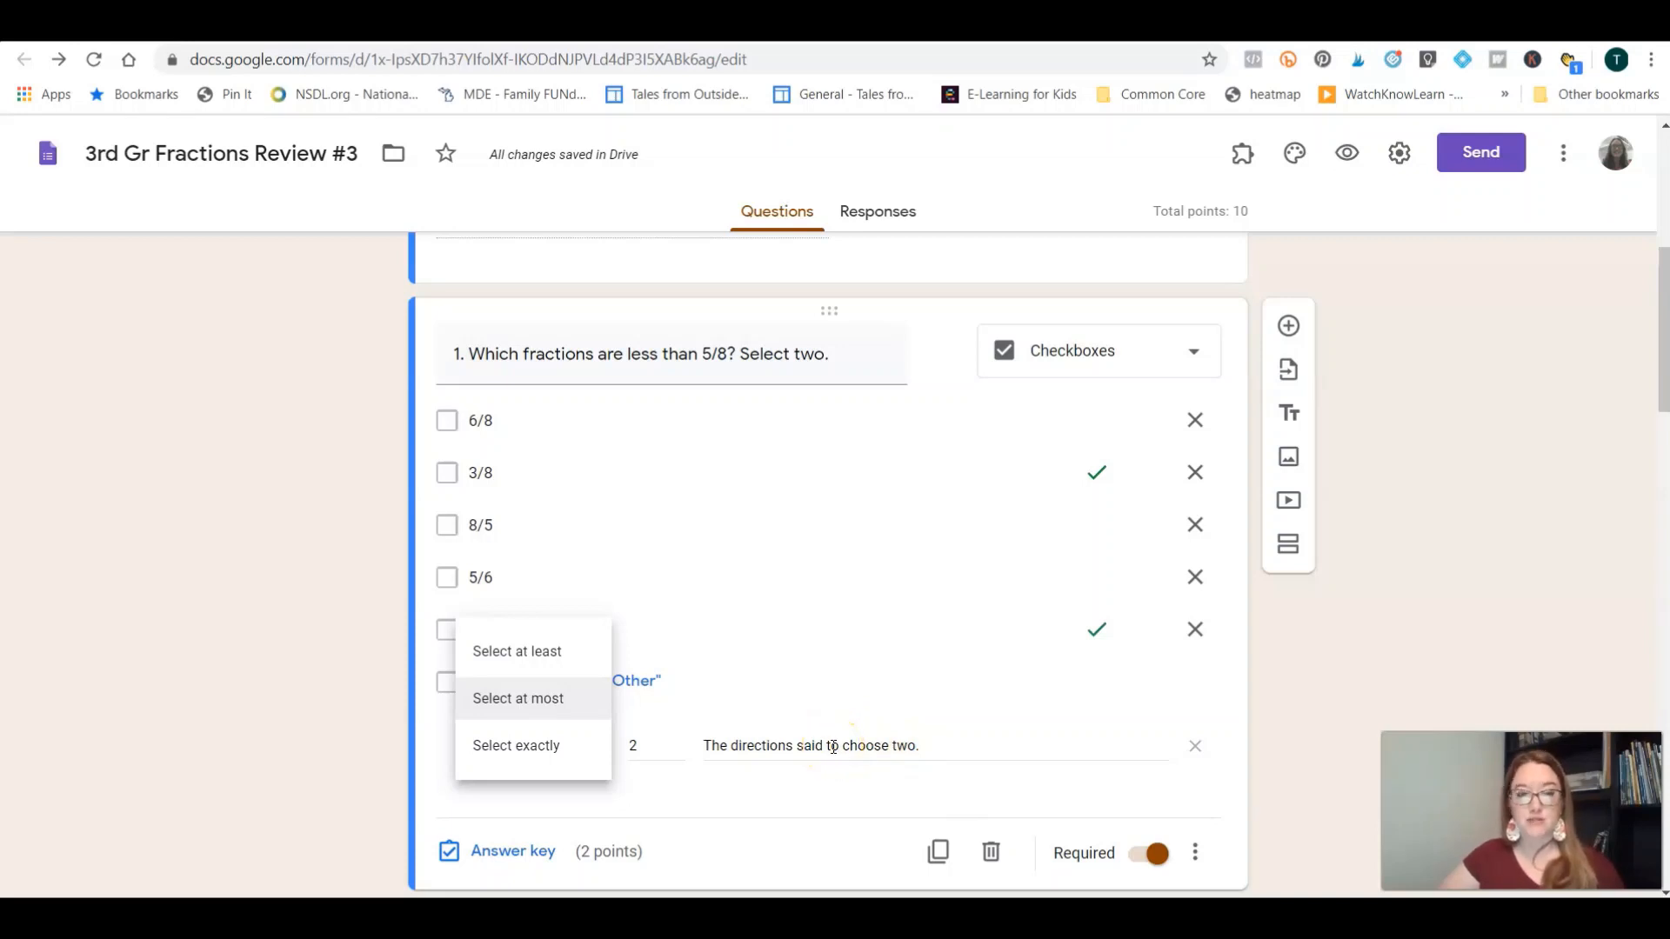
click(559, 746)
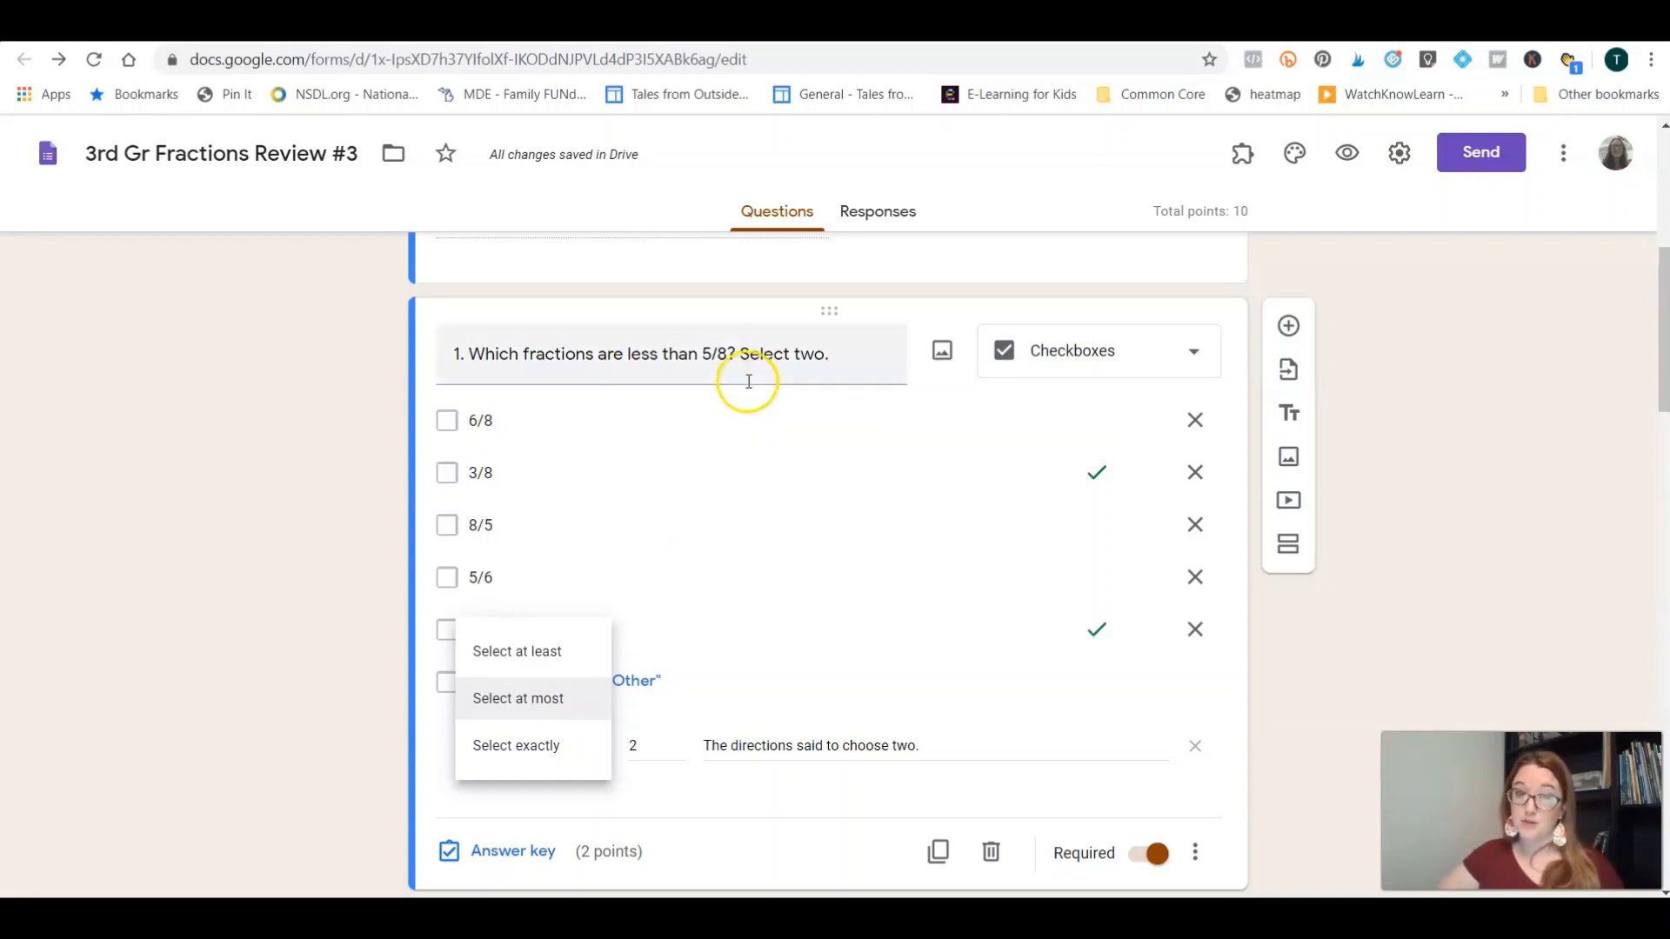
click(243, 507)
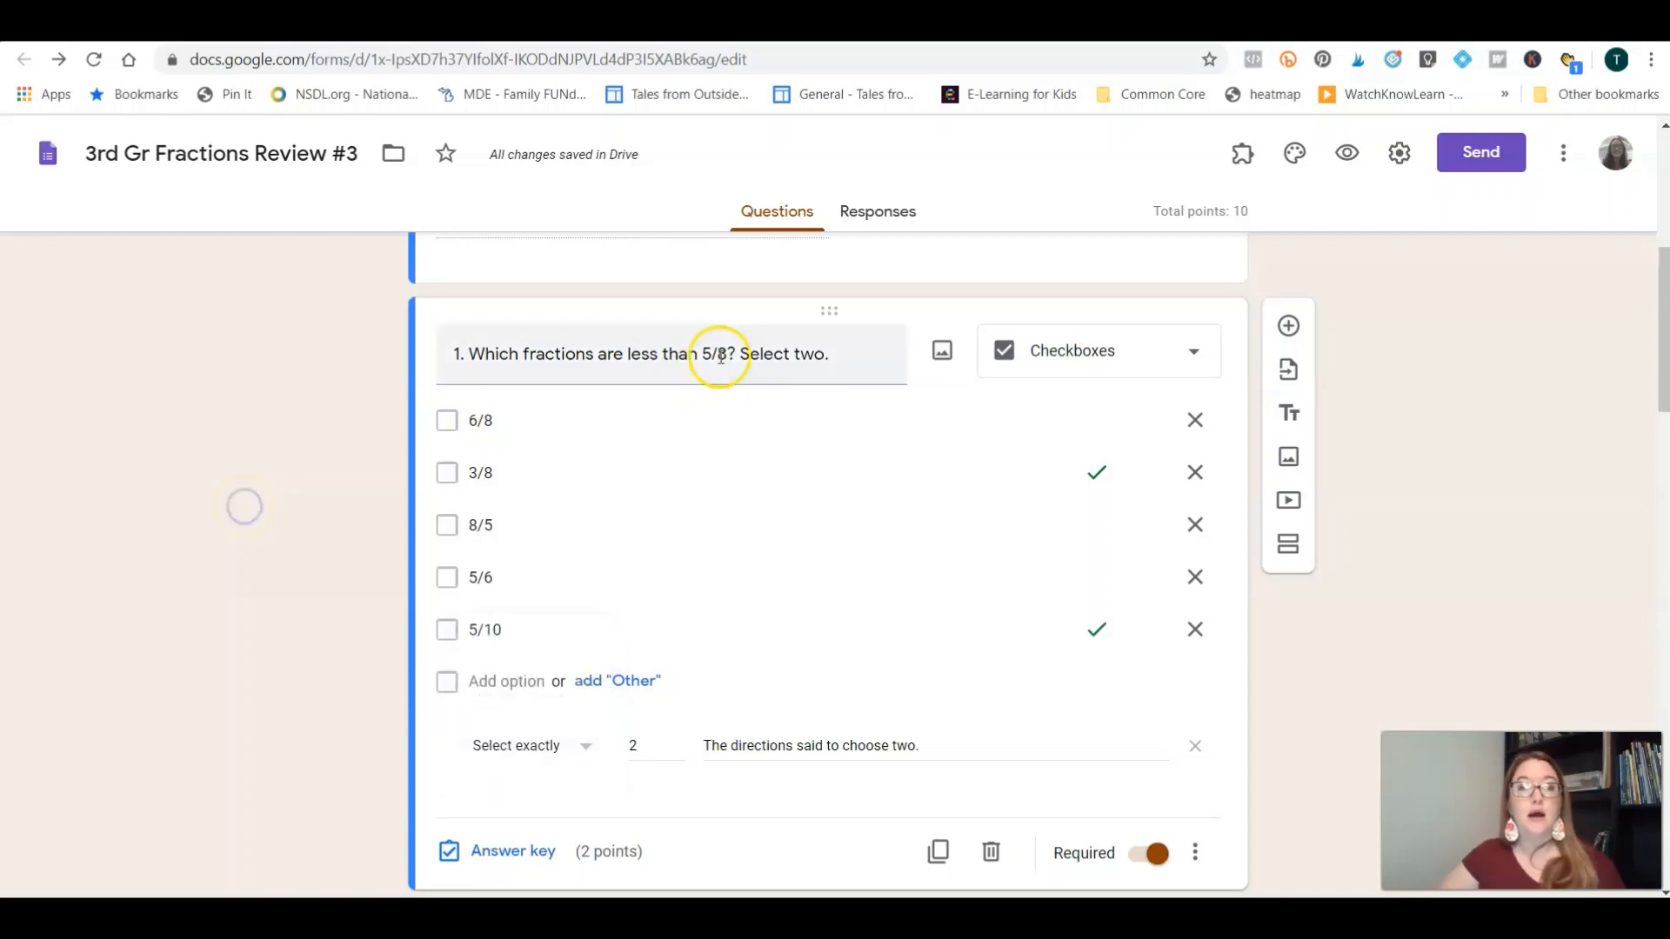
Step: Review the response summary of Area & Perimeter Review, examining the total points distribution and the option to release scores
click(885, 218)
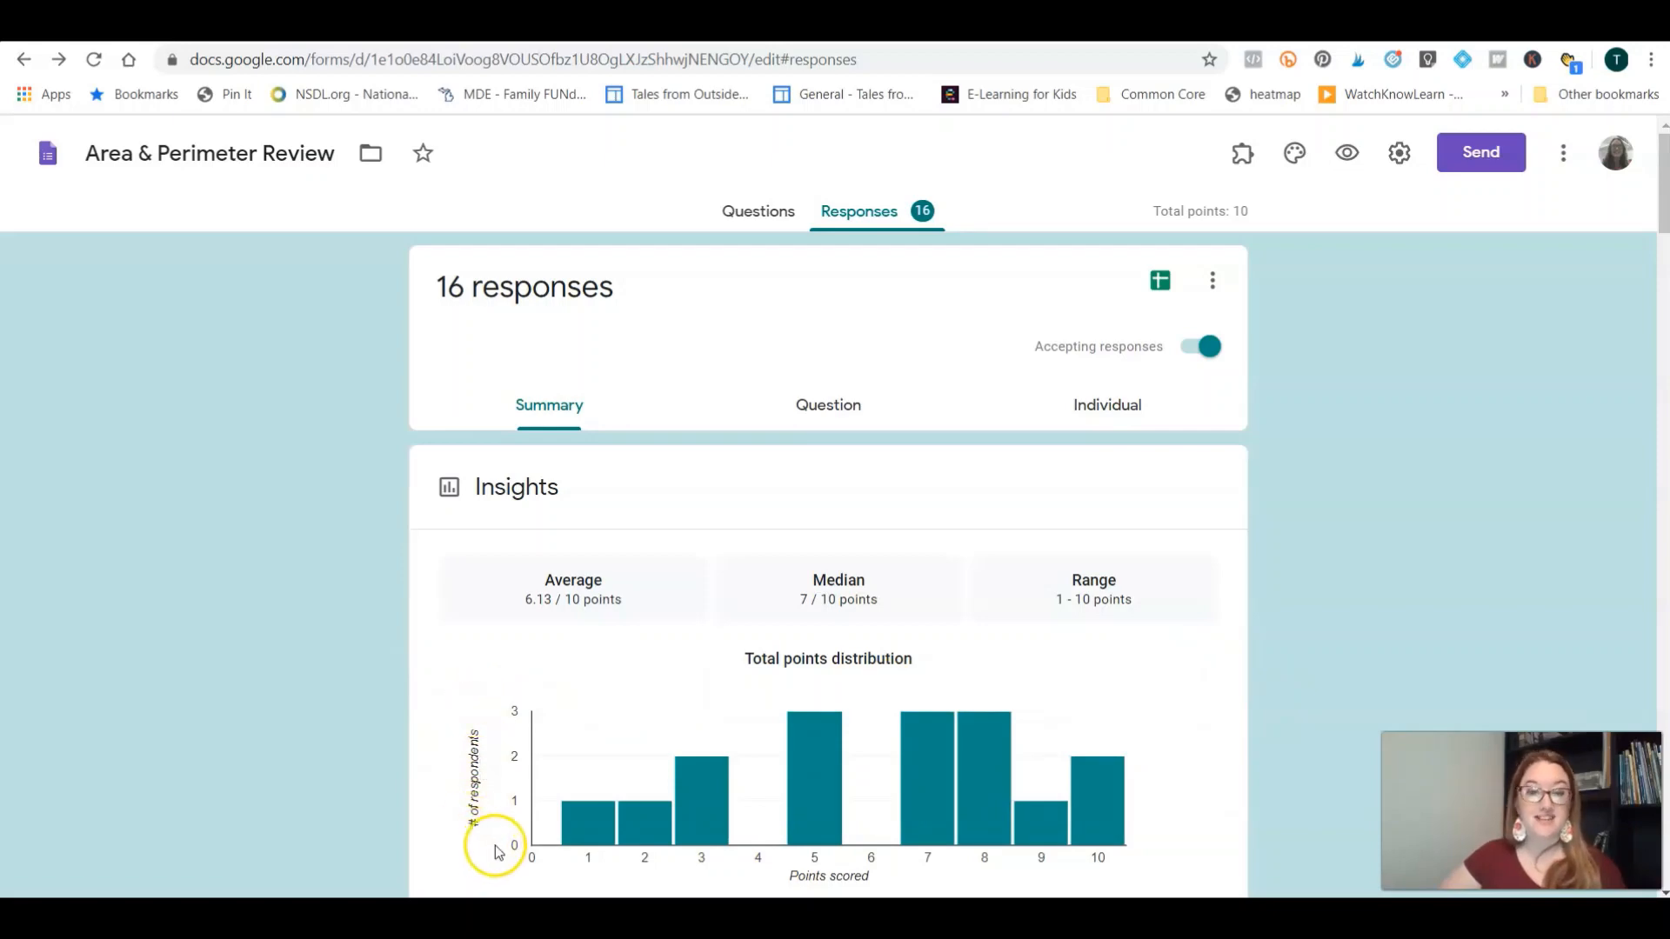
mouse_move(1089, 798)
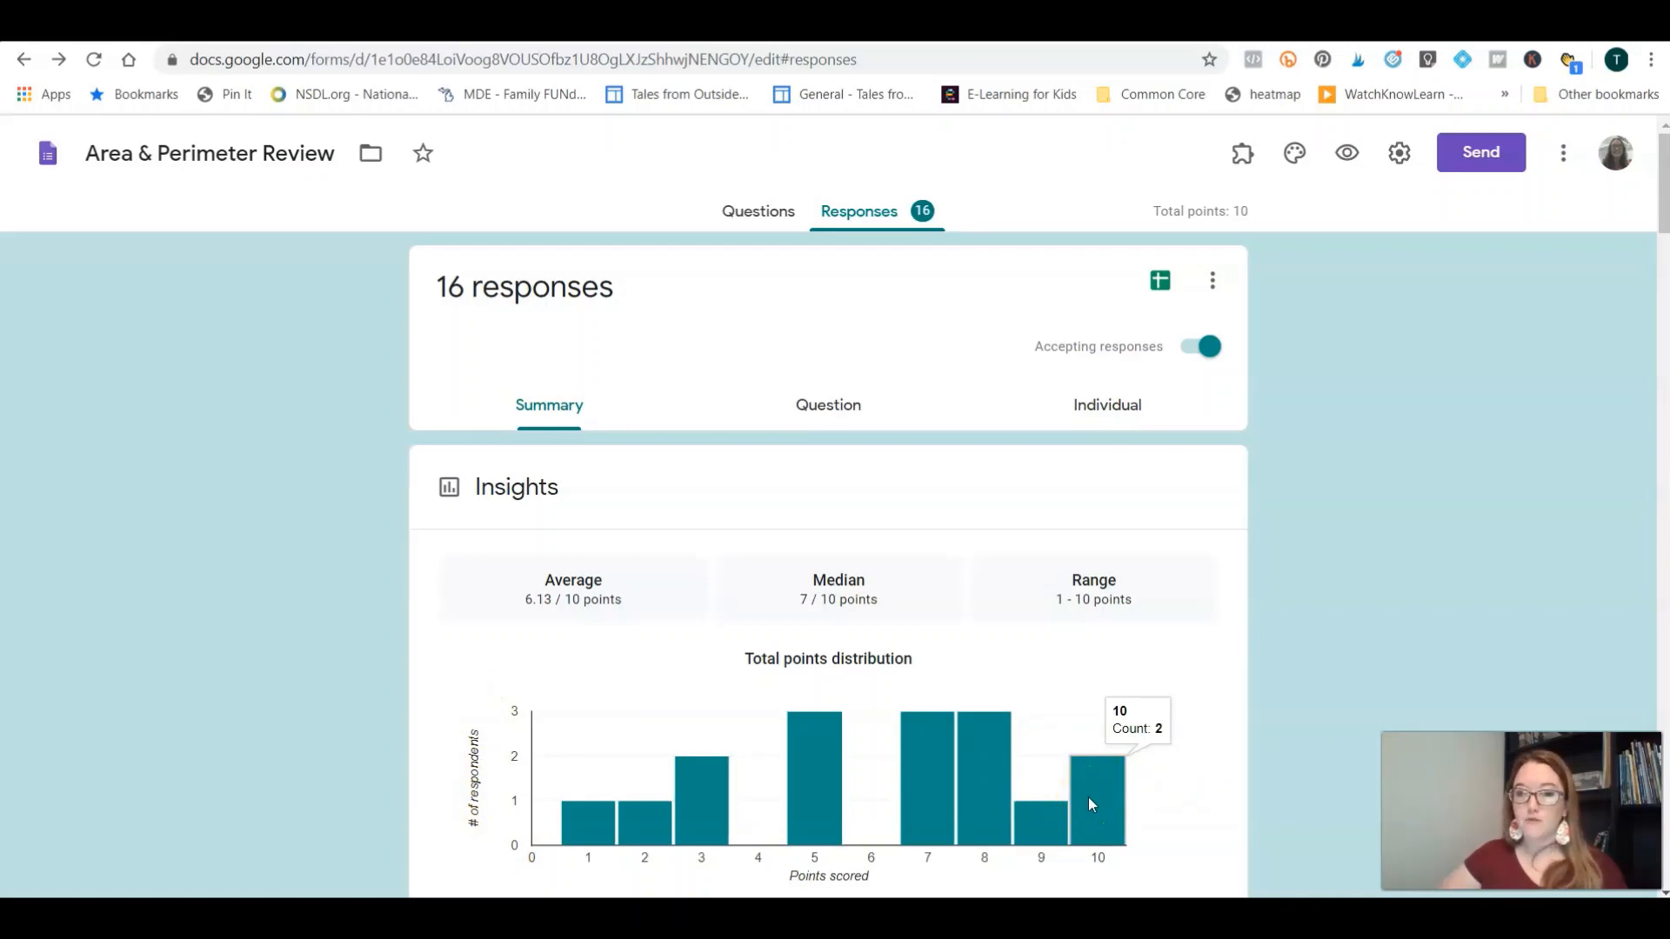
mouse_move(987, 825)
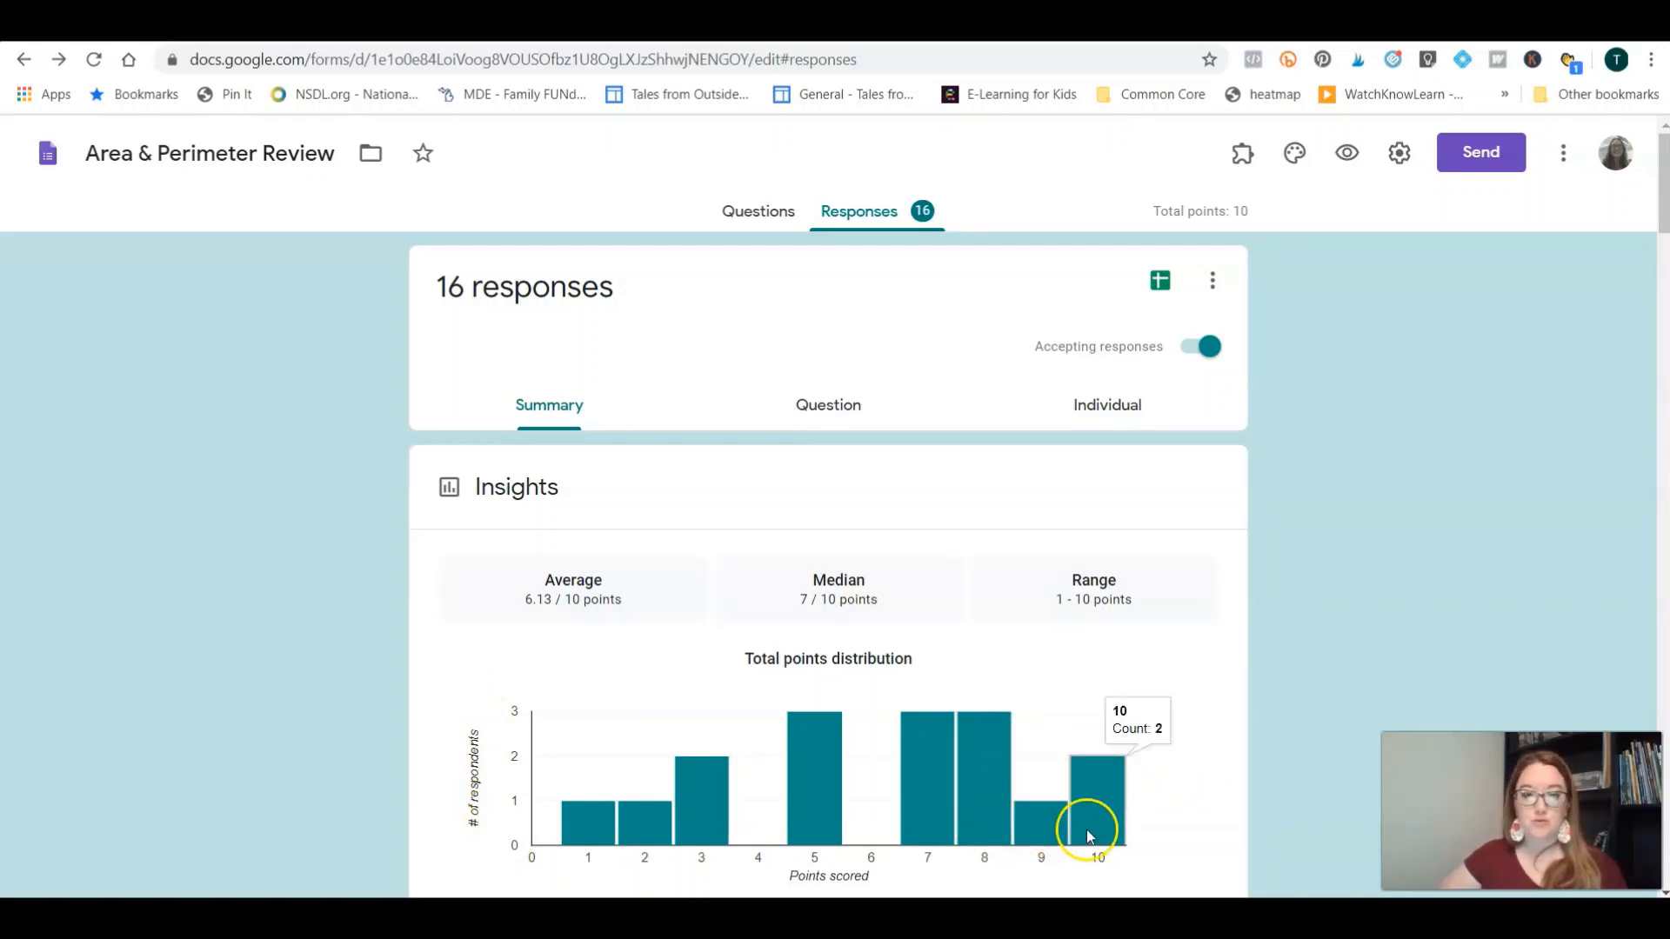
mouse_move(796, 809)
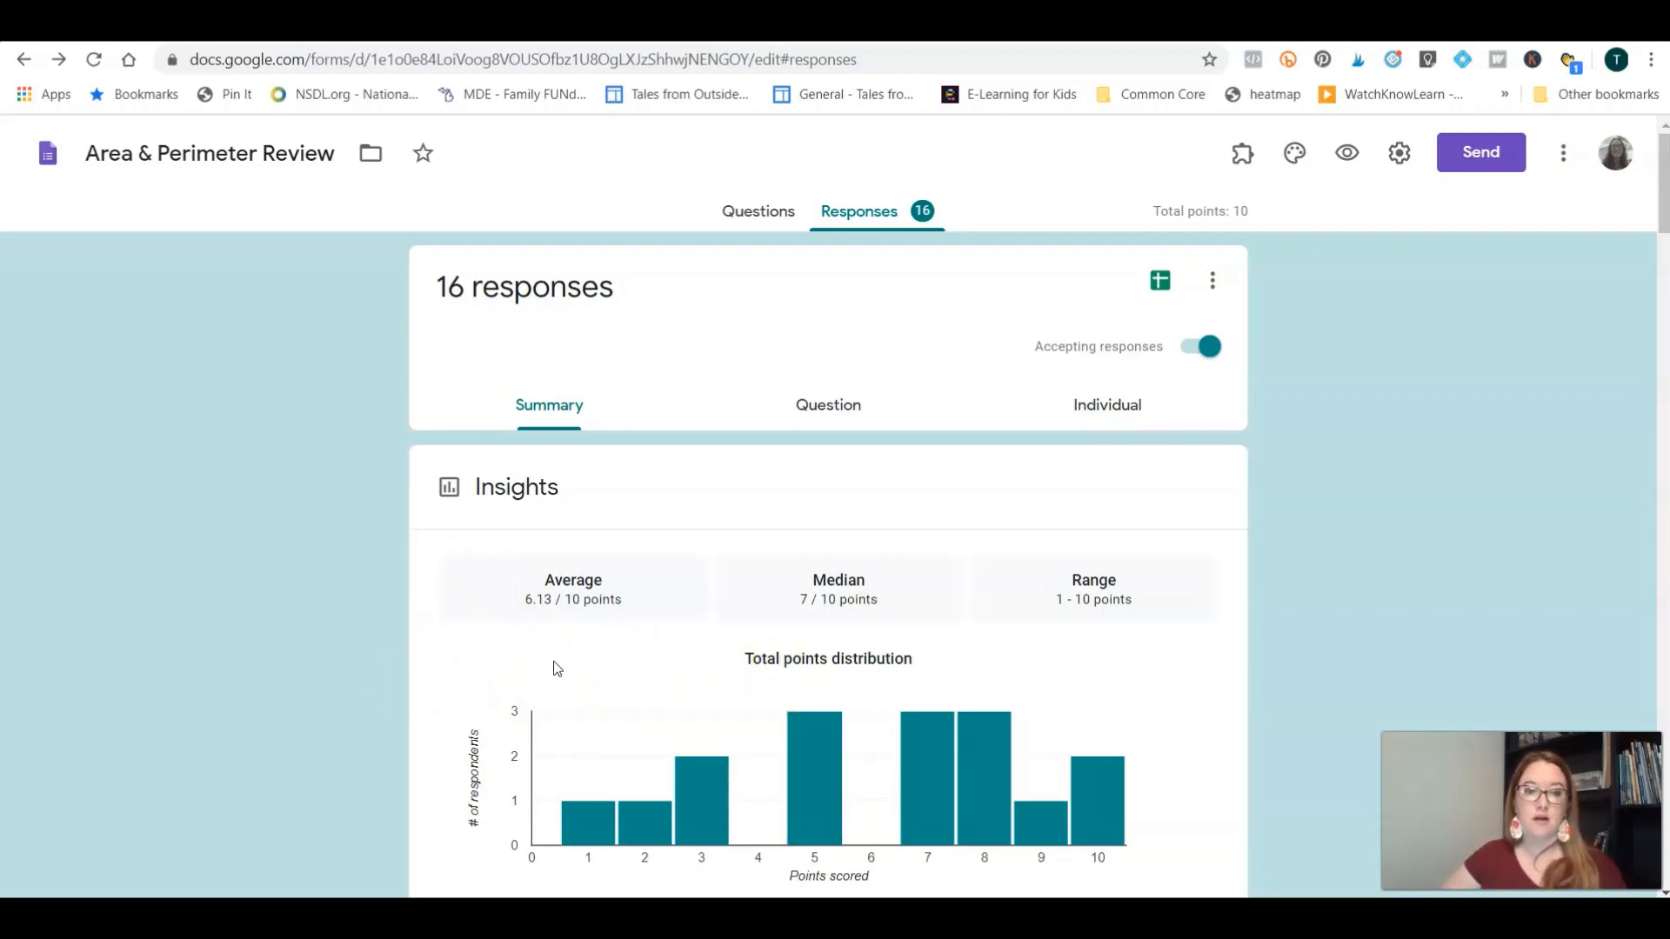
scroll(556, 669, down, 1)
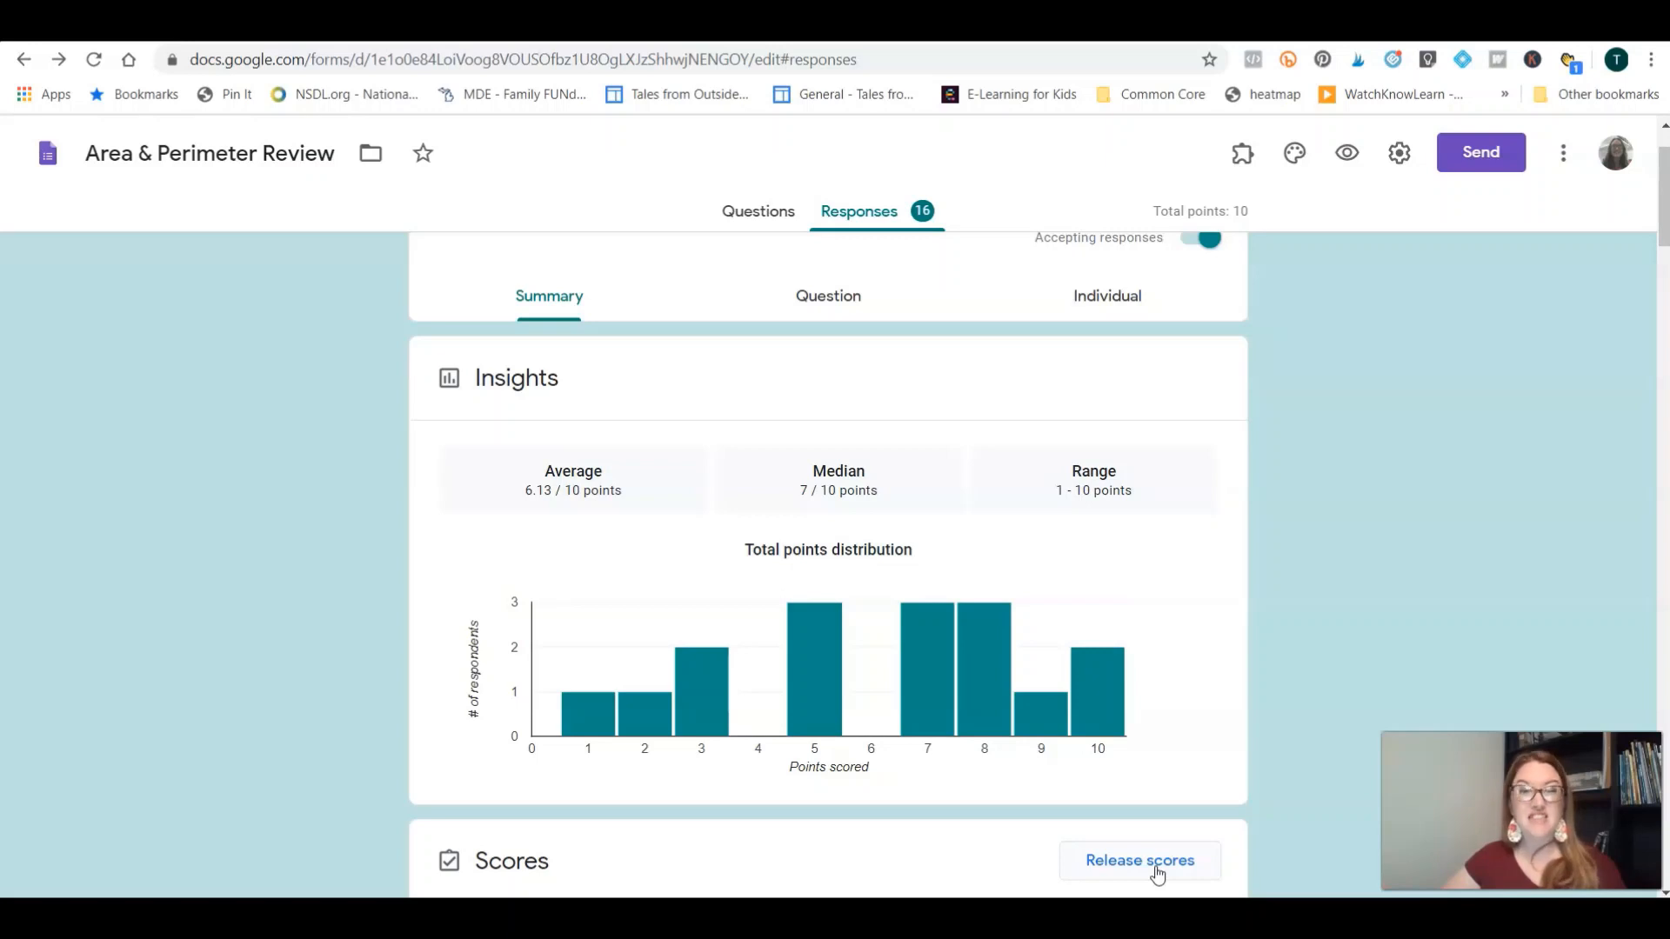
Step: Show the Area & Perimeter Review responses by question and view the list of questions, keeping question 1 selected
click(852, 315)
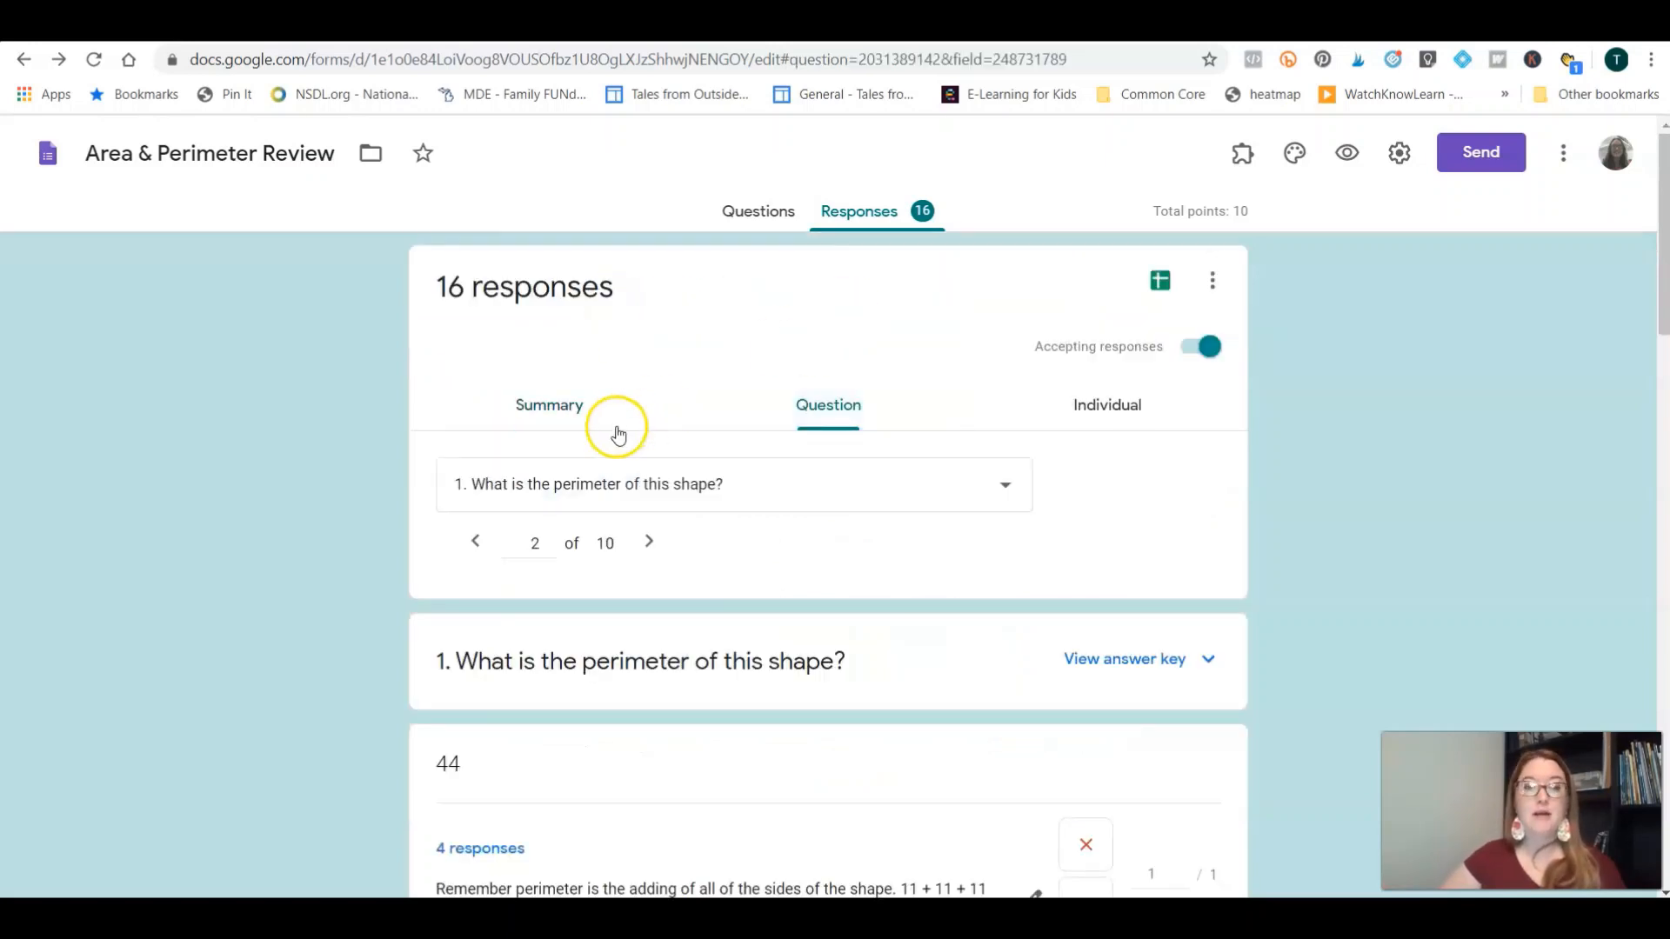
click(488, 477)
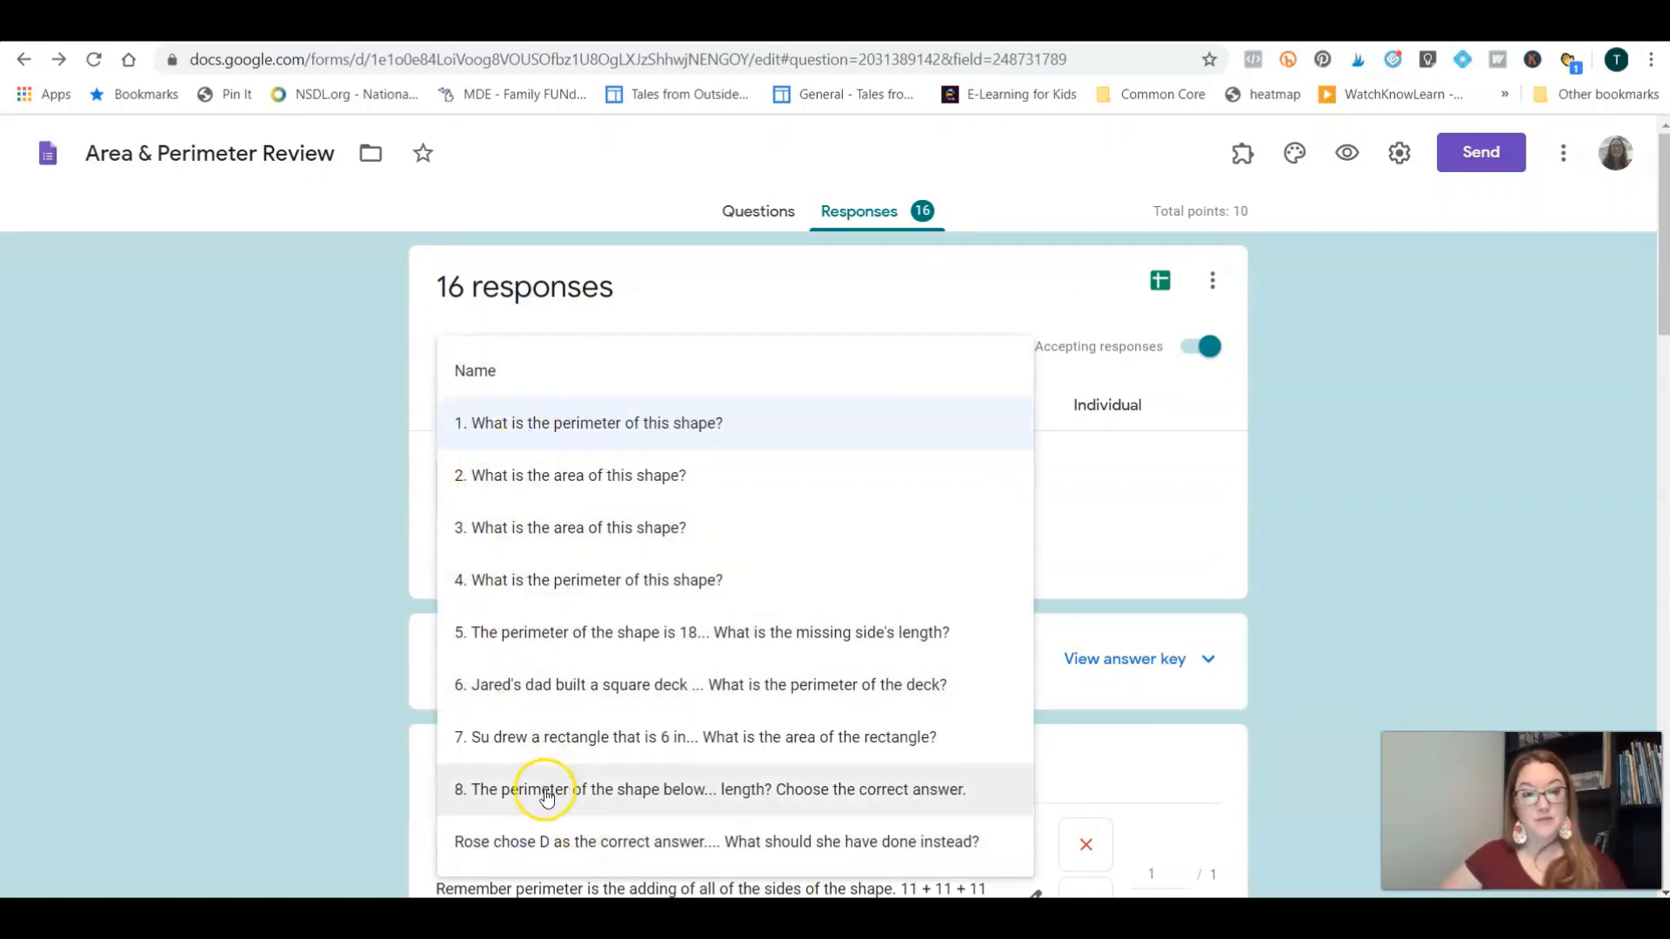
click(144, 612)
Step: Review the grouped student answers to question 1 about the shape's perimeter, comparing the feedback and points for each answer variant
scroll(145, 613, down, 1)
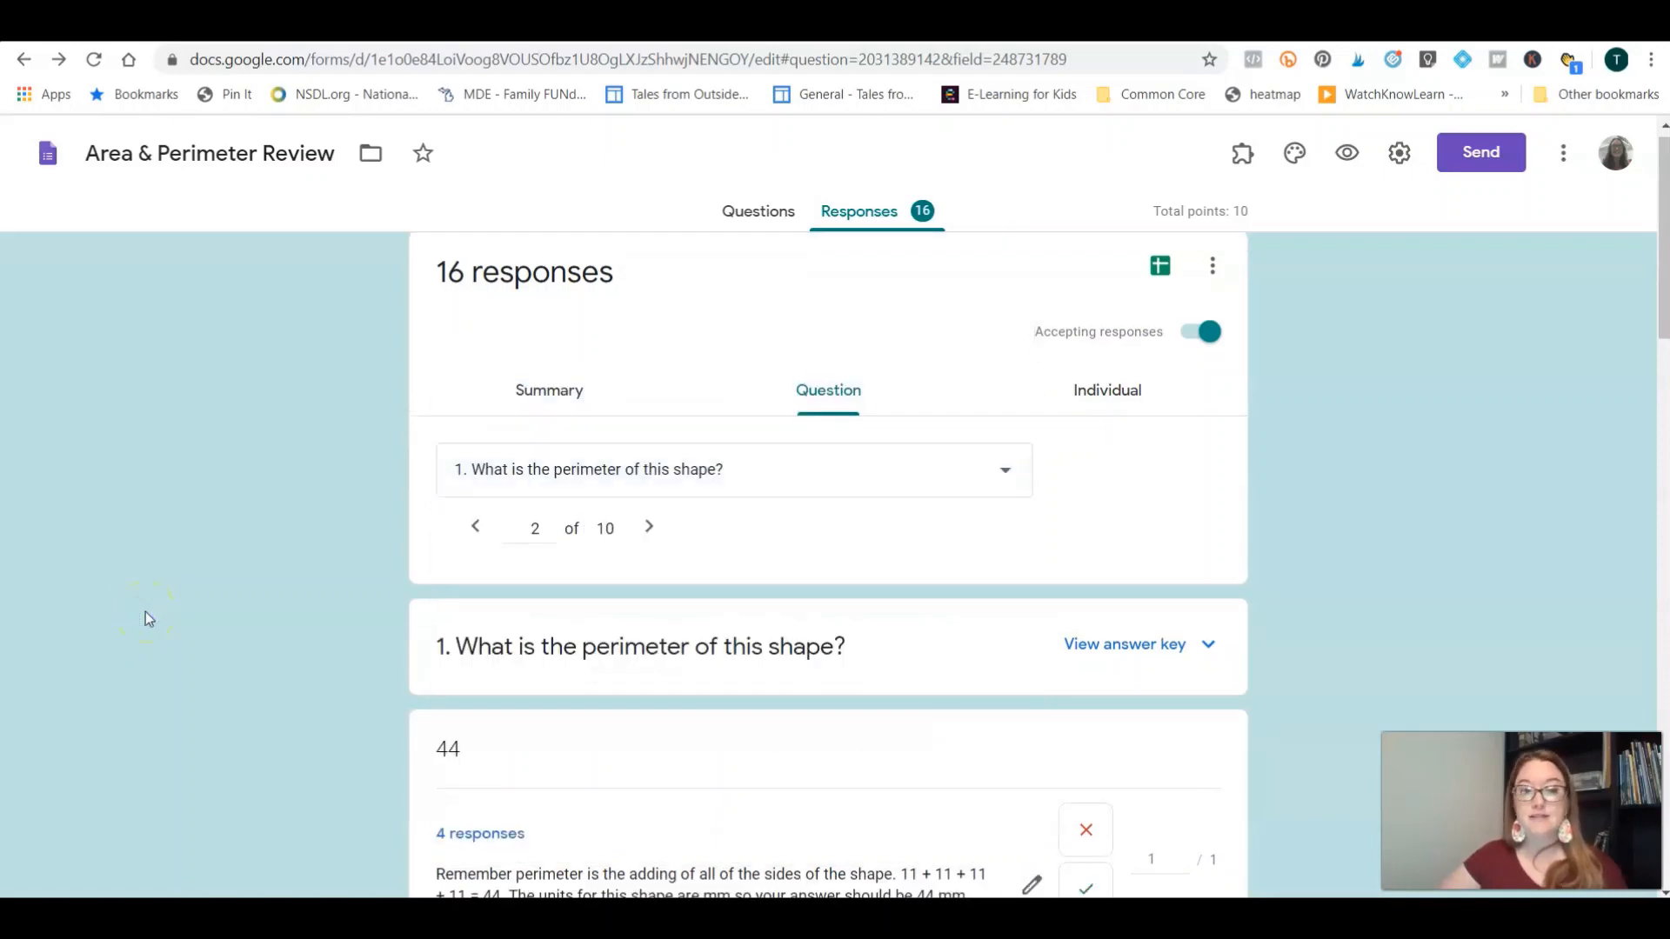
scroll(146, 612, down, 4)
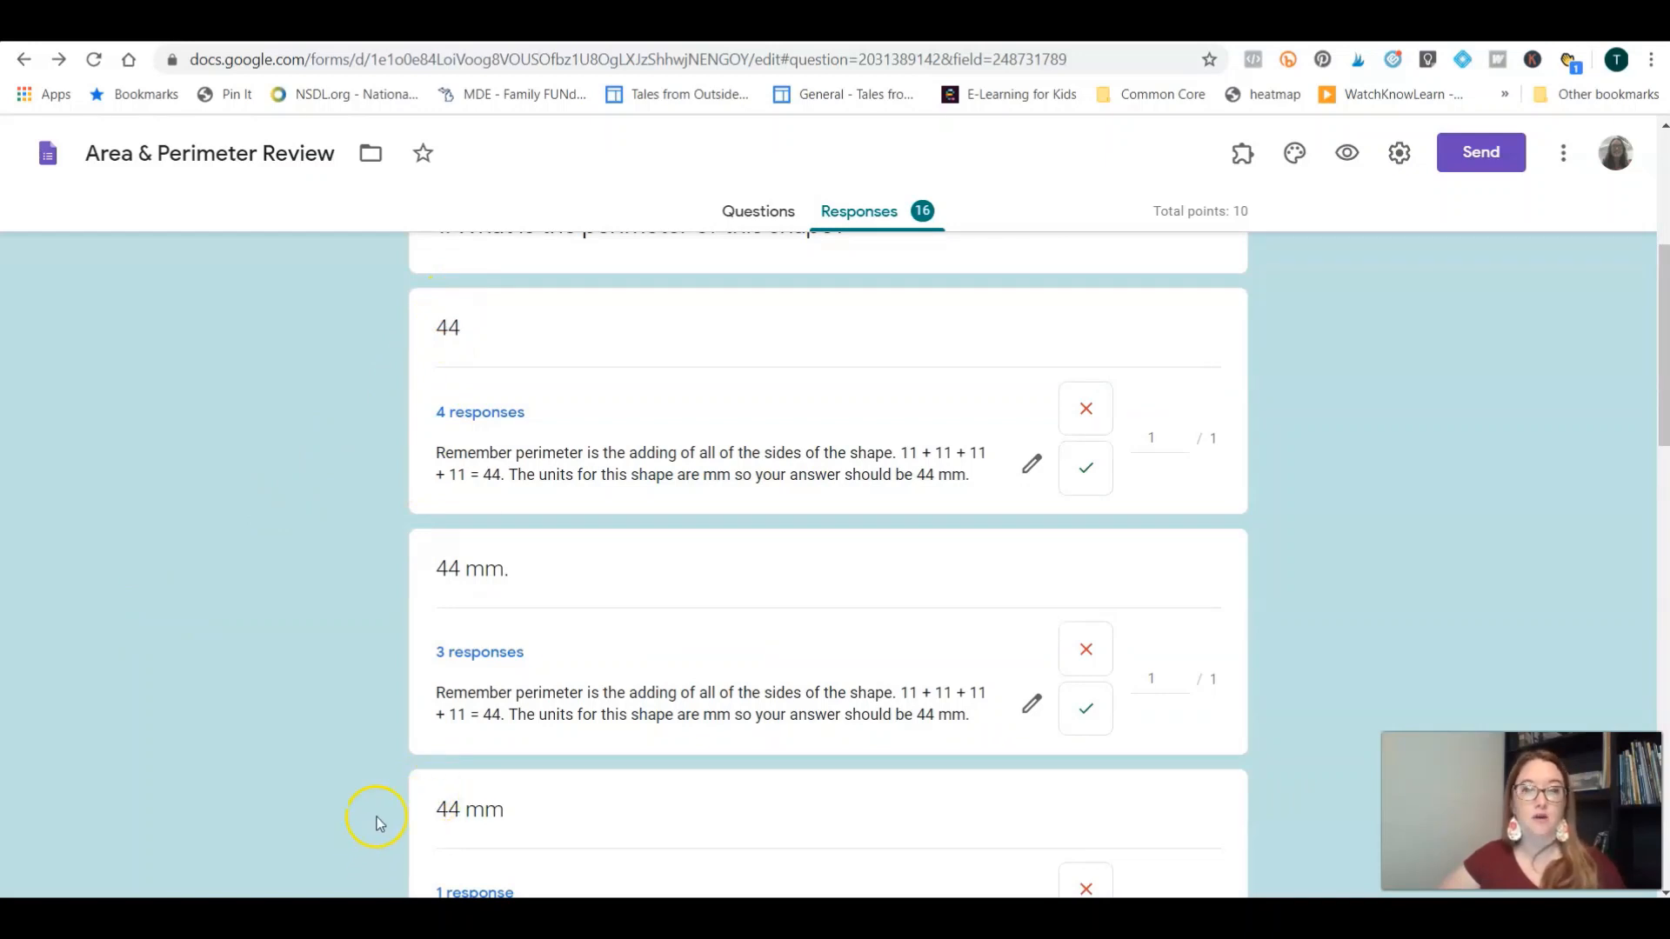
scroll(379, 823, down, 1)
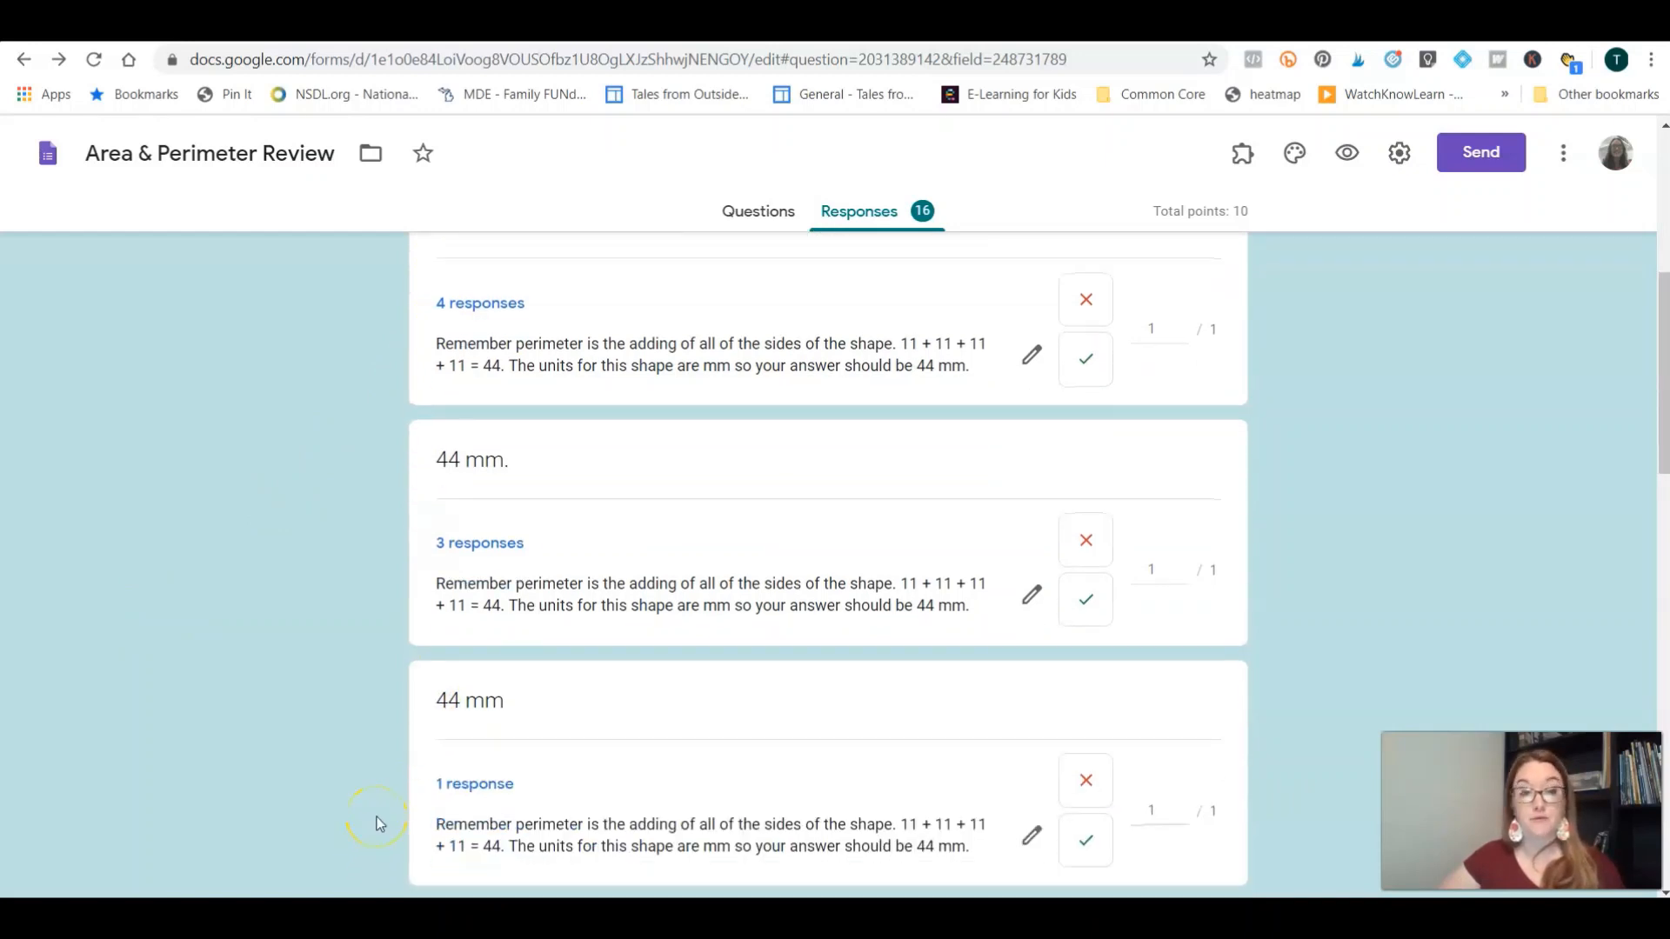
scroll(379, 824, up, 1)
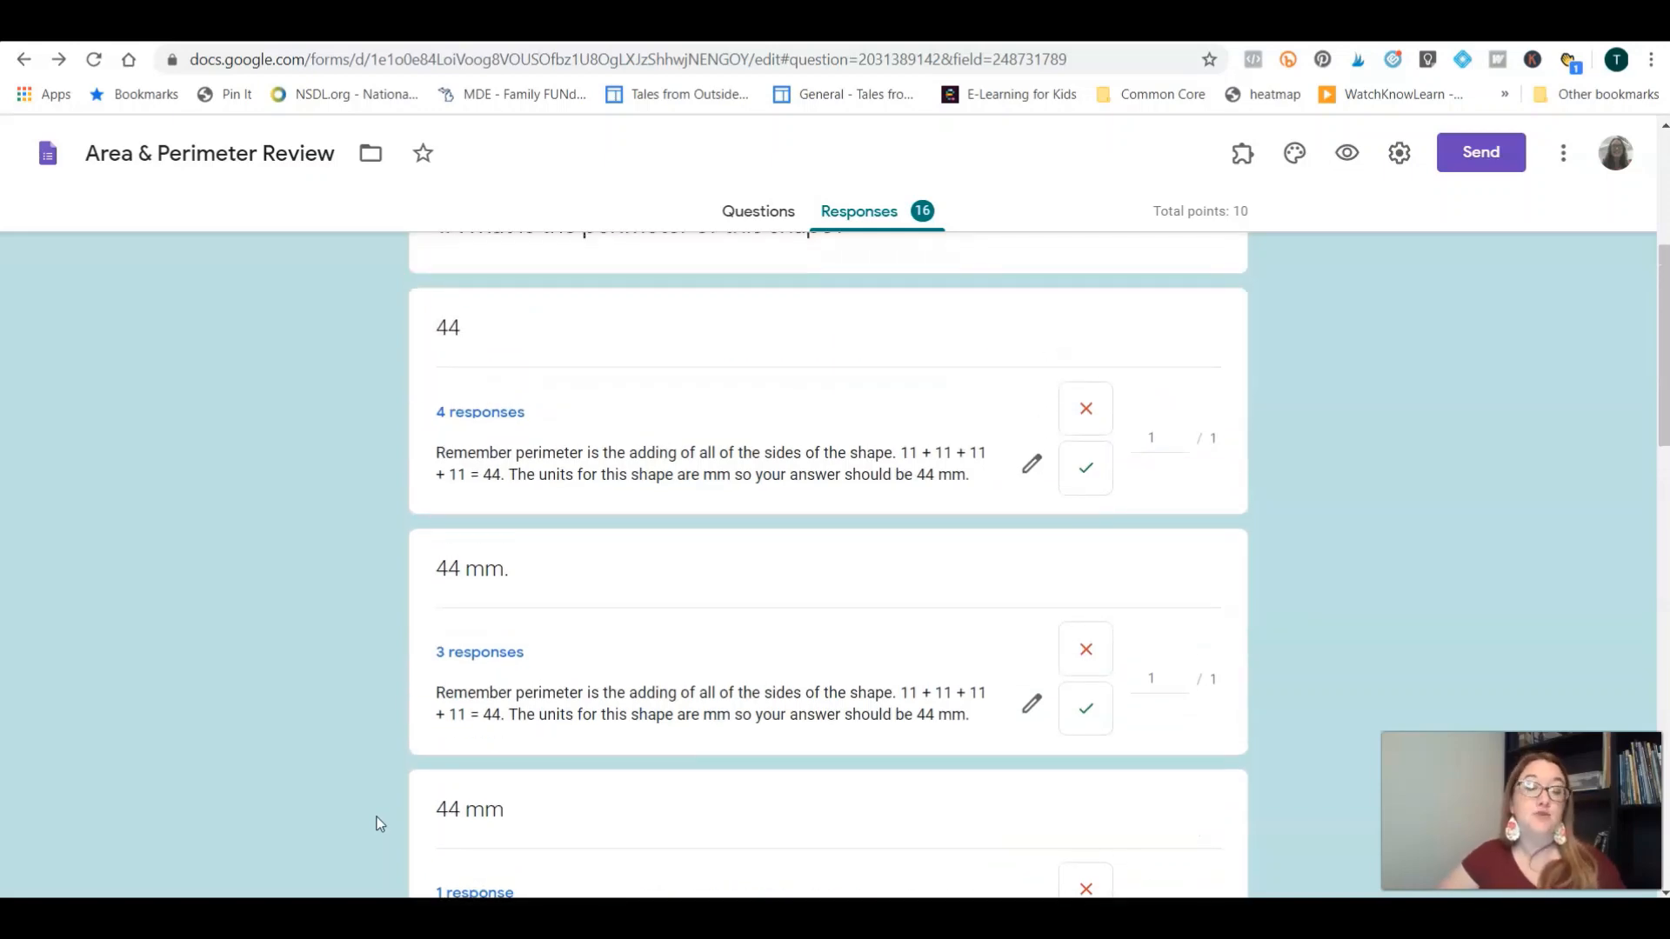
scroll(379, 824, up, 1)
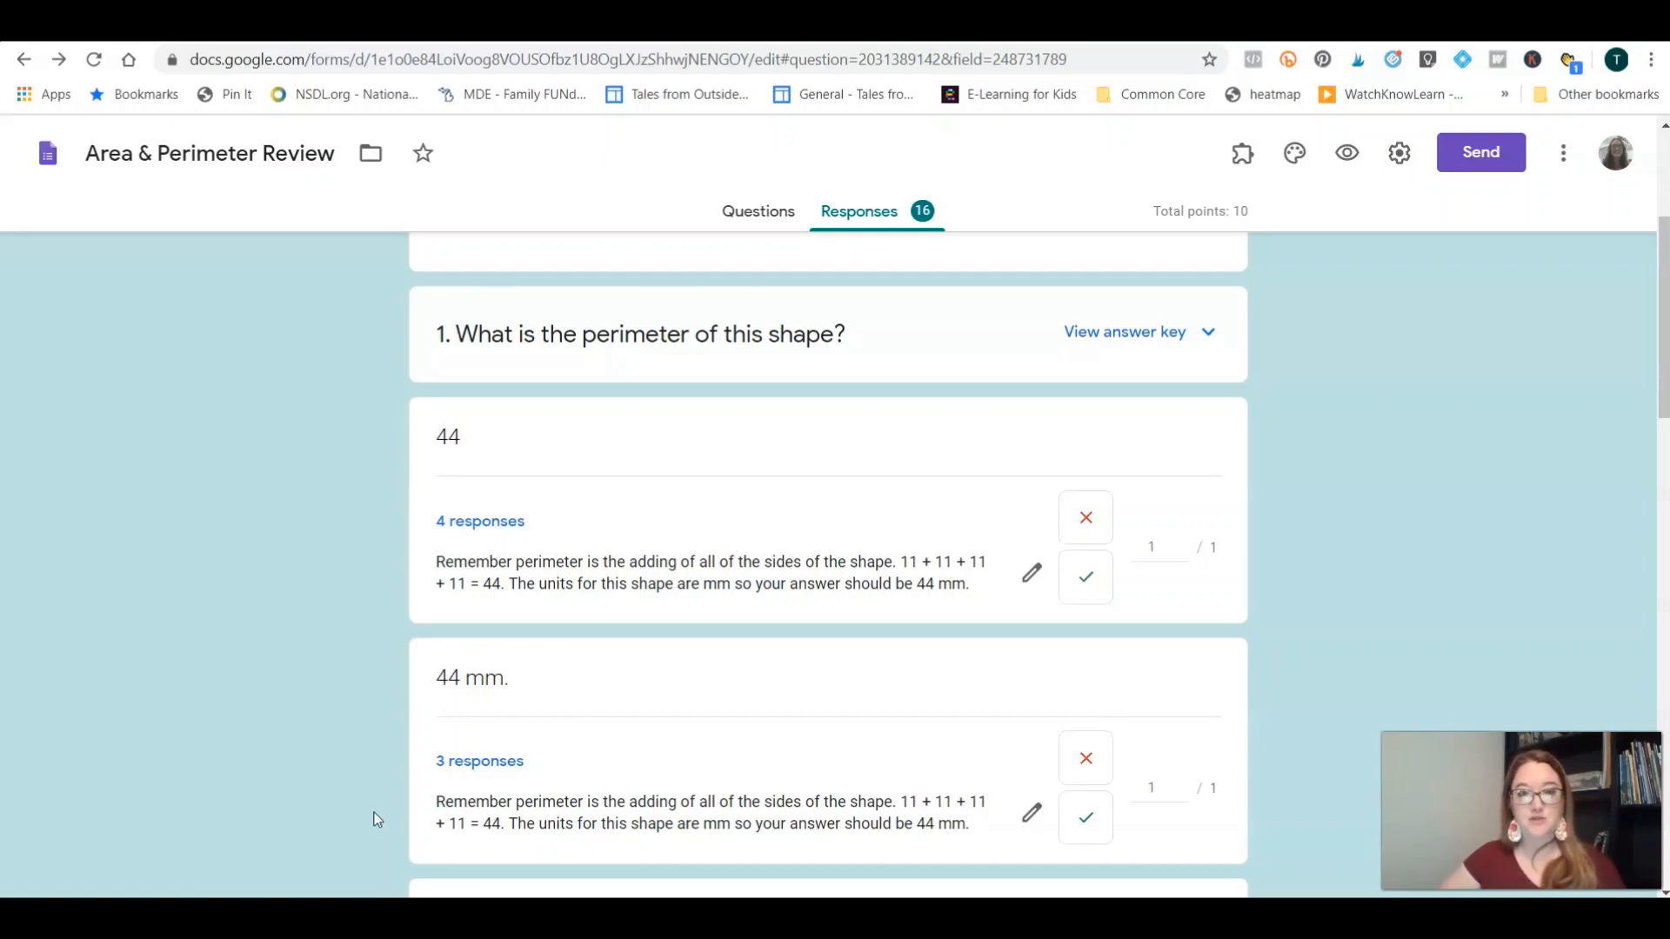
scroll(379, 819, up, 2)
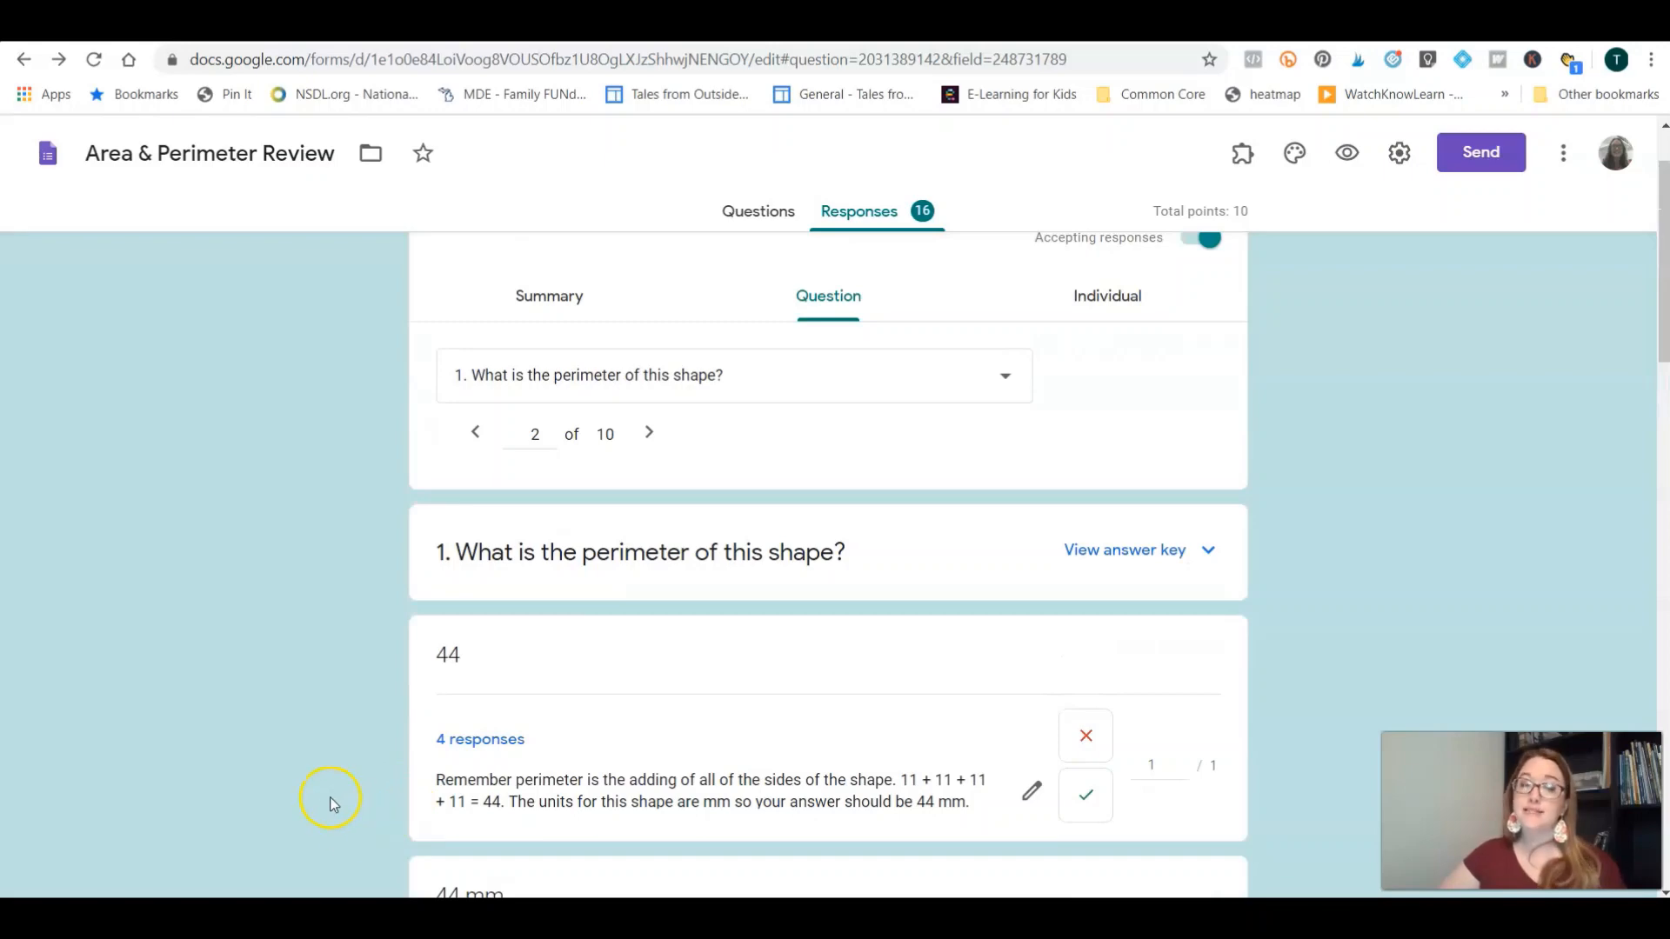
scroll(834, 469, down, 5)
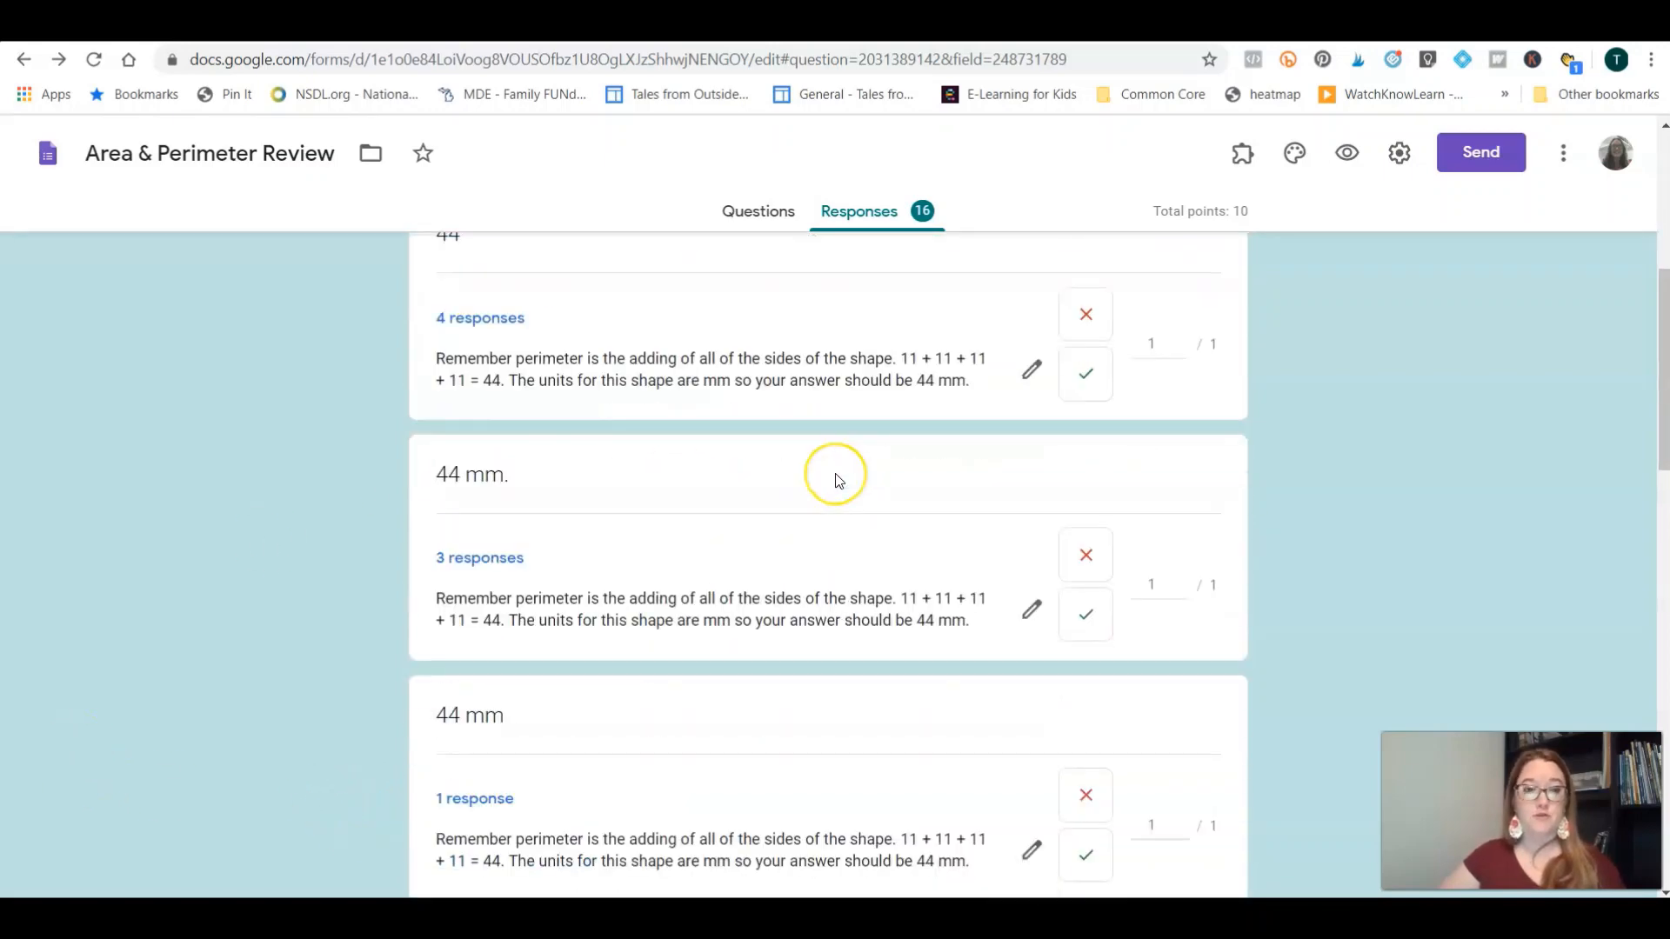
scroll(839, 481, down, 1)
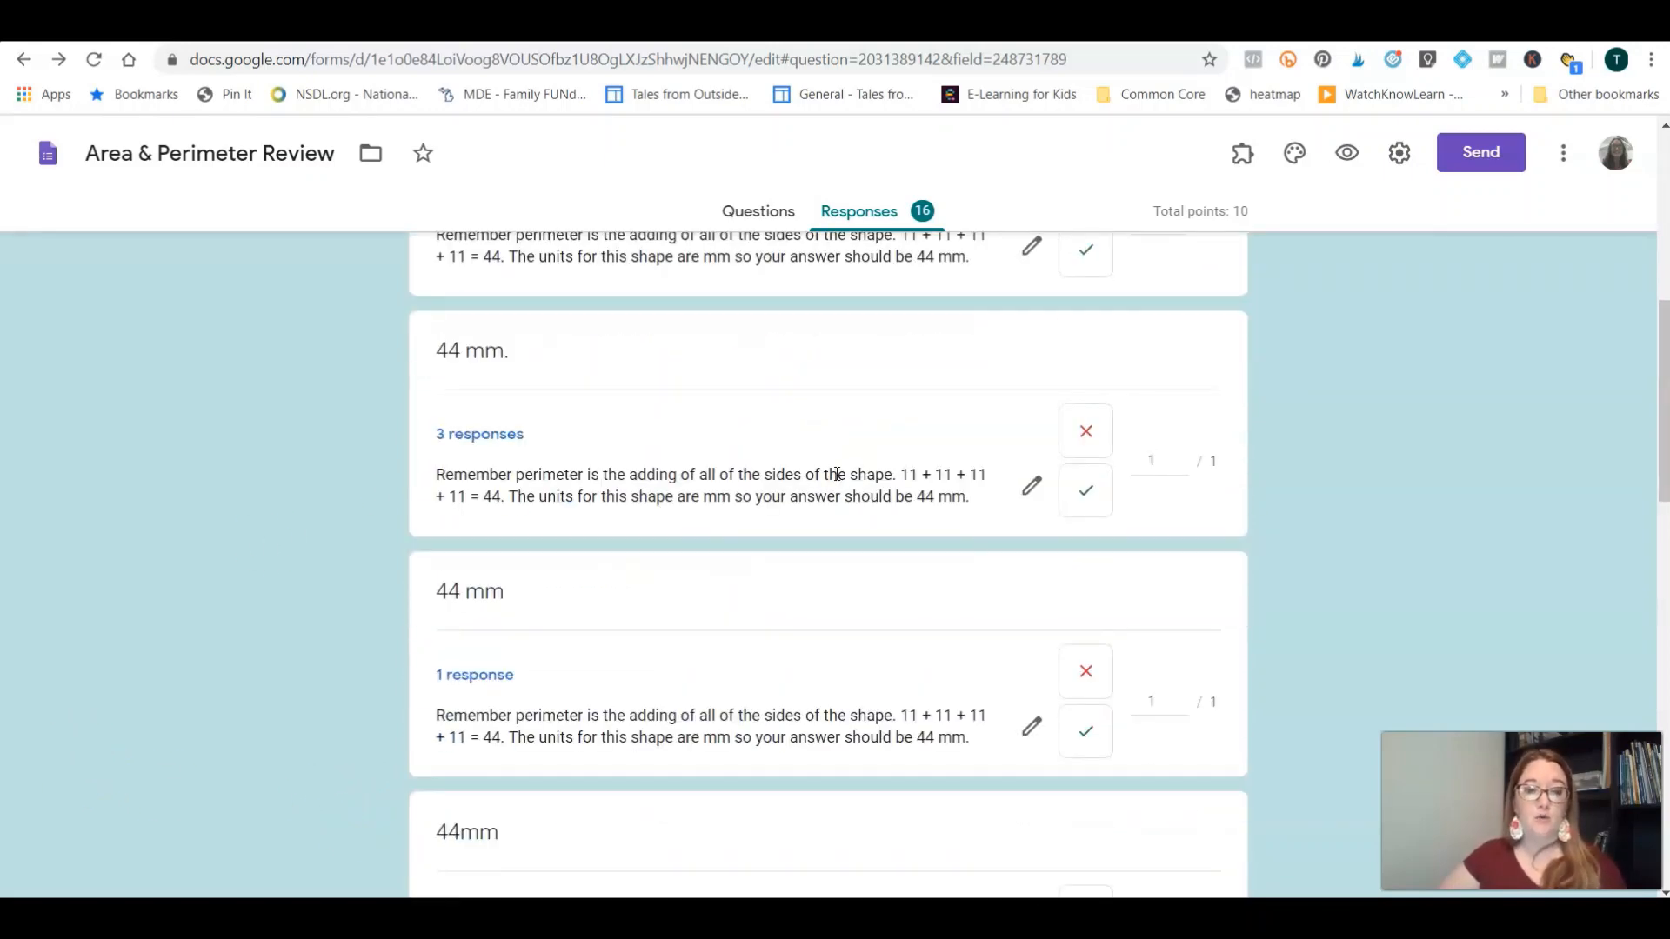
scroll(836, 477, down, 5)
click(836, 484)
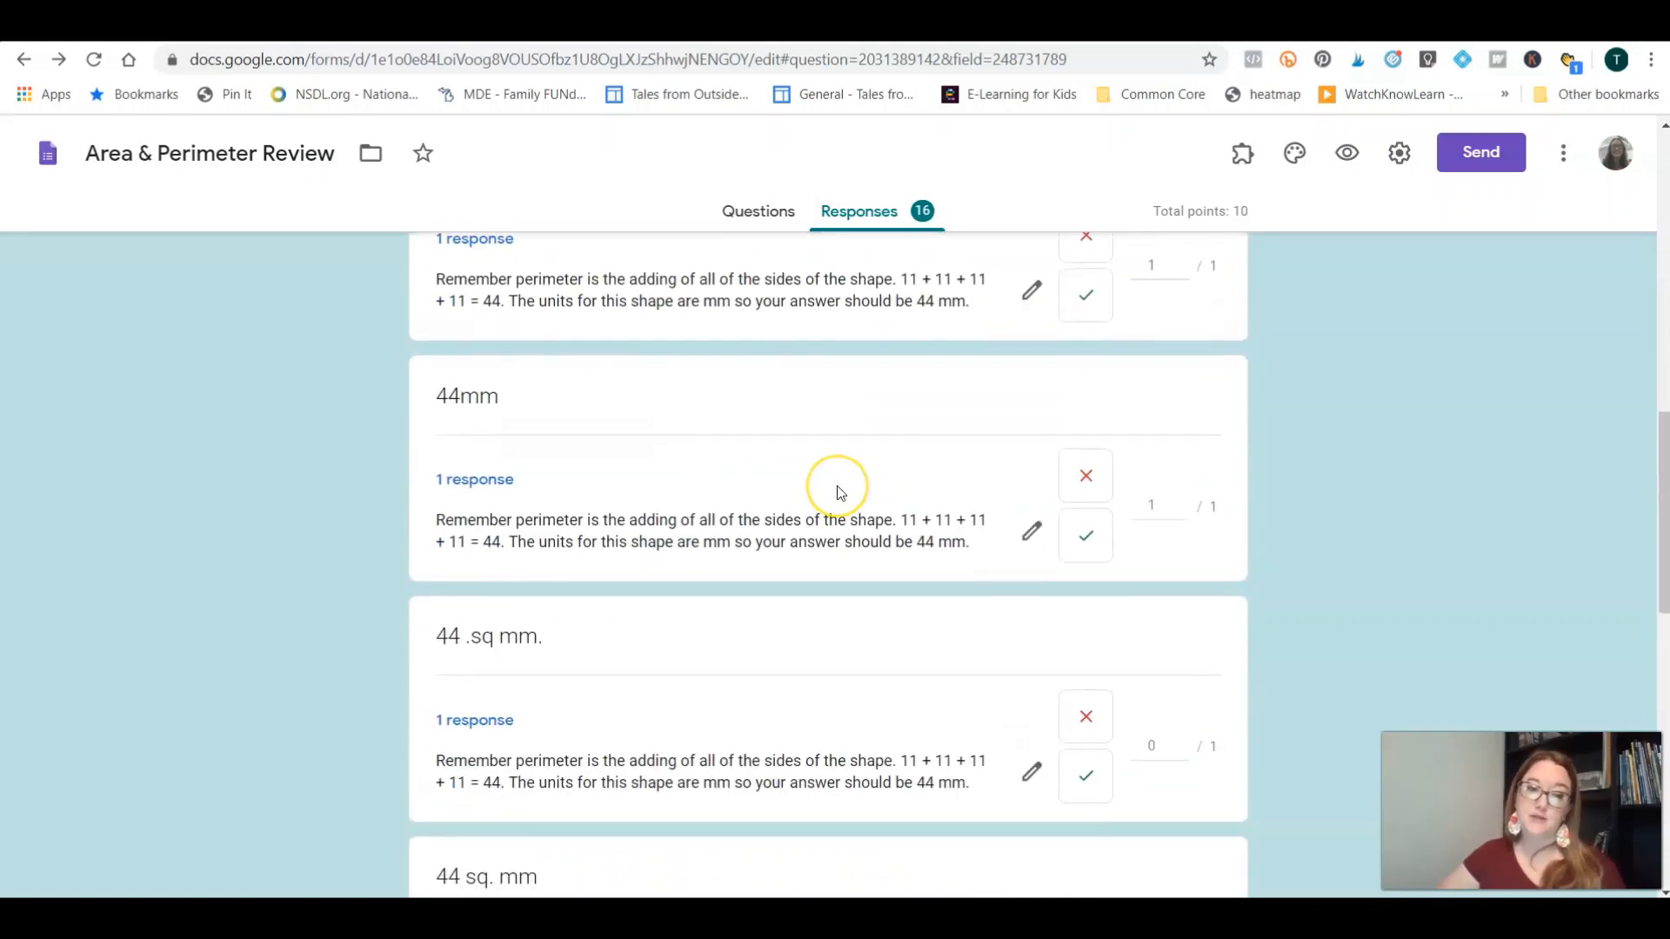
scroll(837, 485, up, 6)
scroll(838, 491, up, 5)
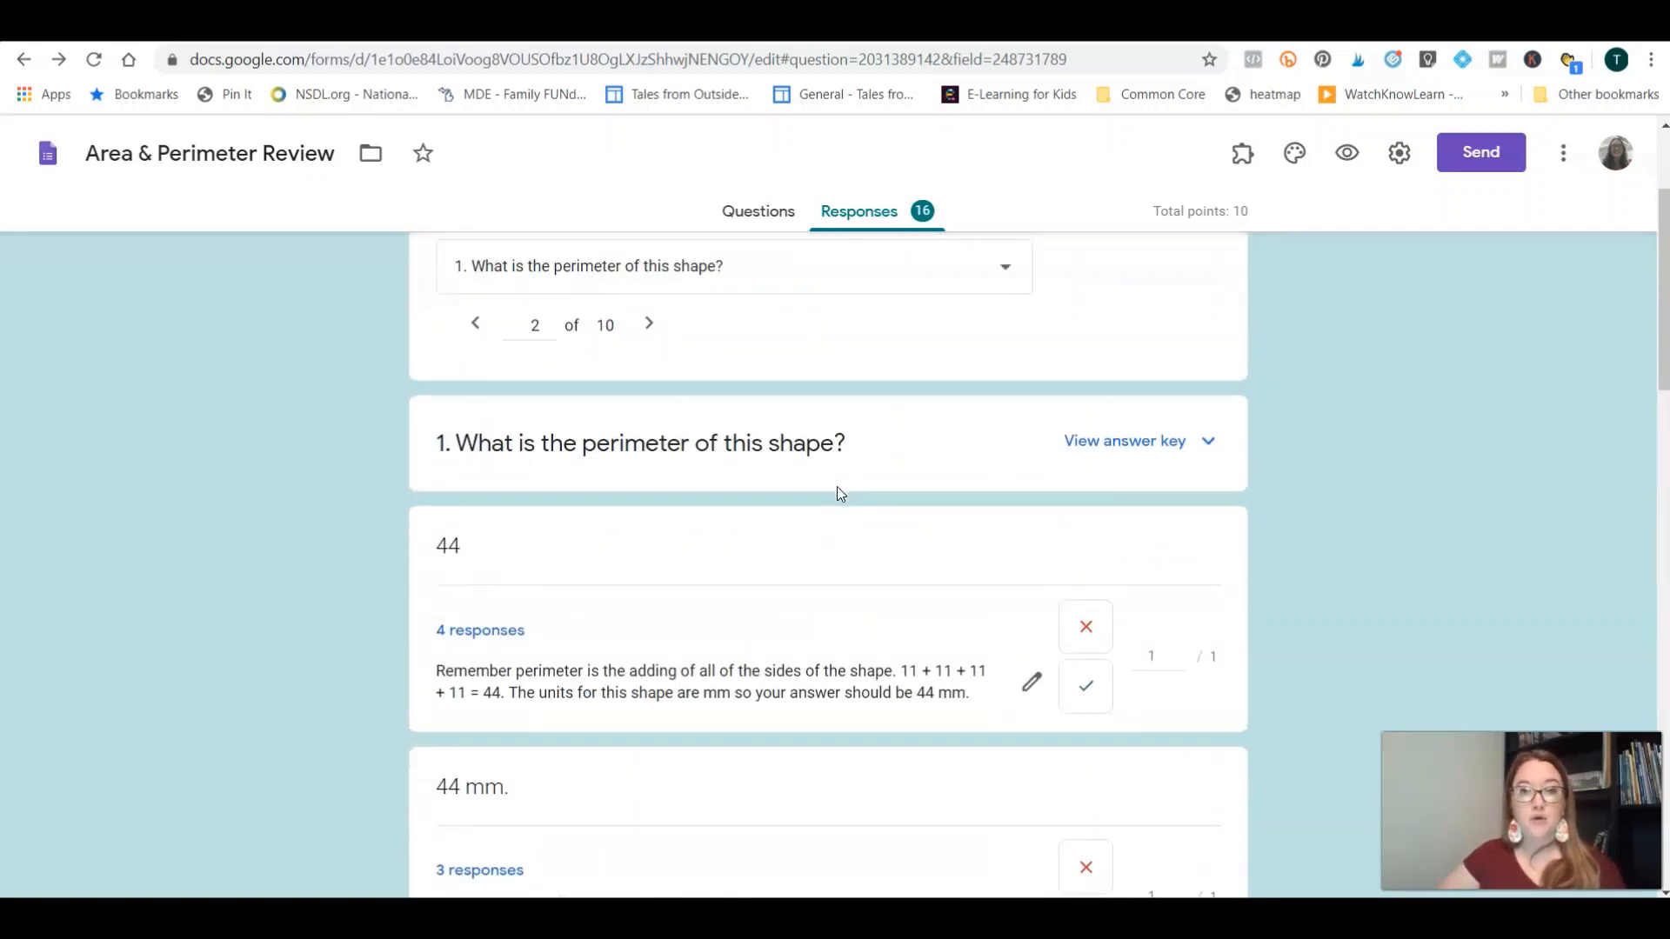
scroll(1018, 540, up, 2)
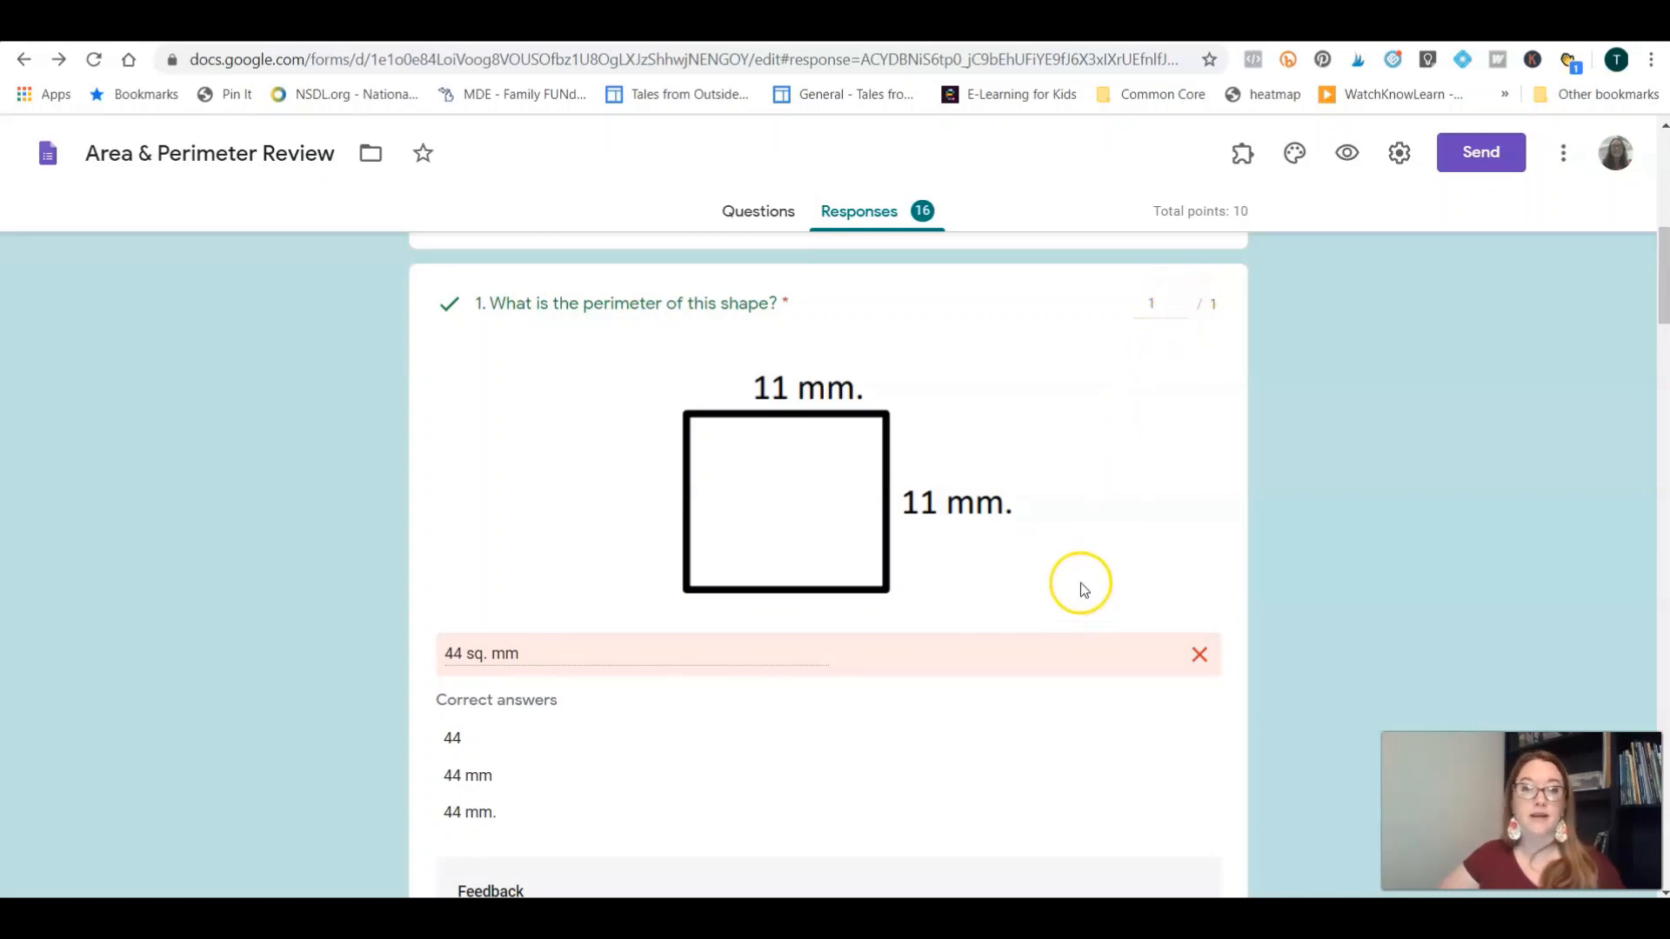
Step: Review an individual student's response from question 1 through the last question, comparing the answers with the accepted answers and feedback
scroll(1096, 504, down, 10)
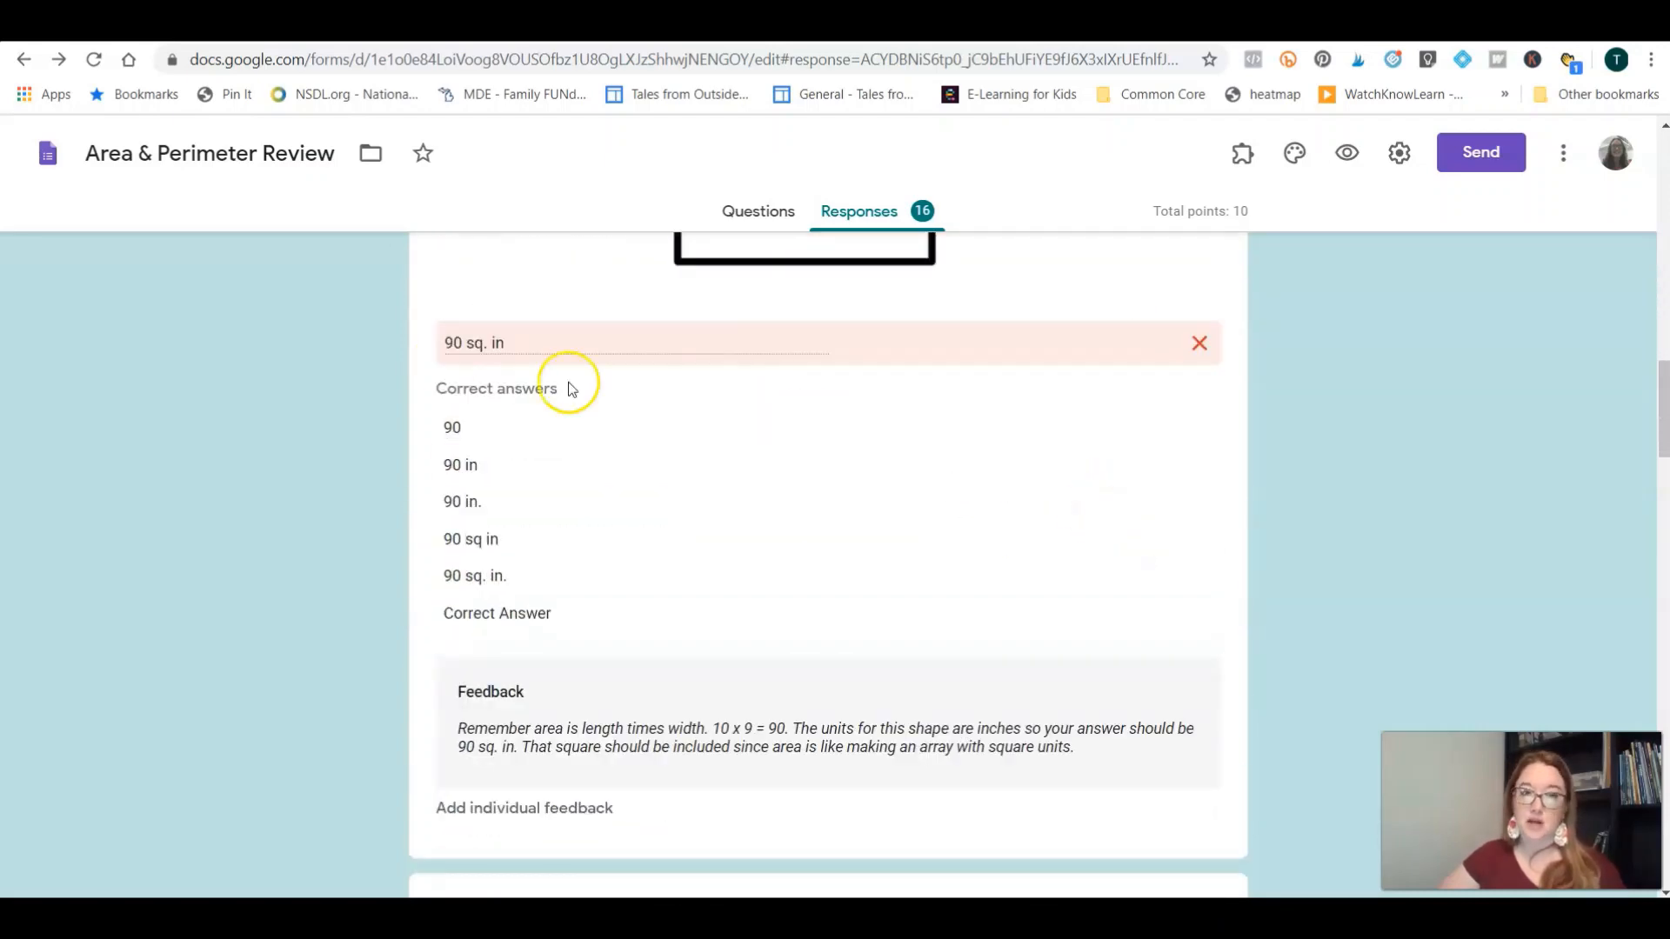
scroll(756, 559, up, 3)
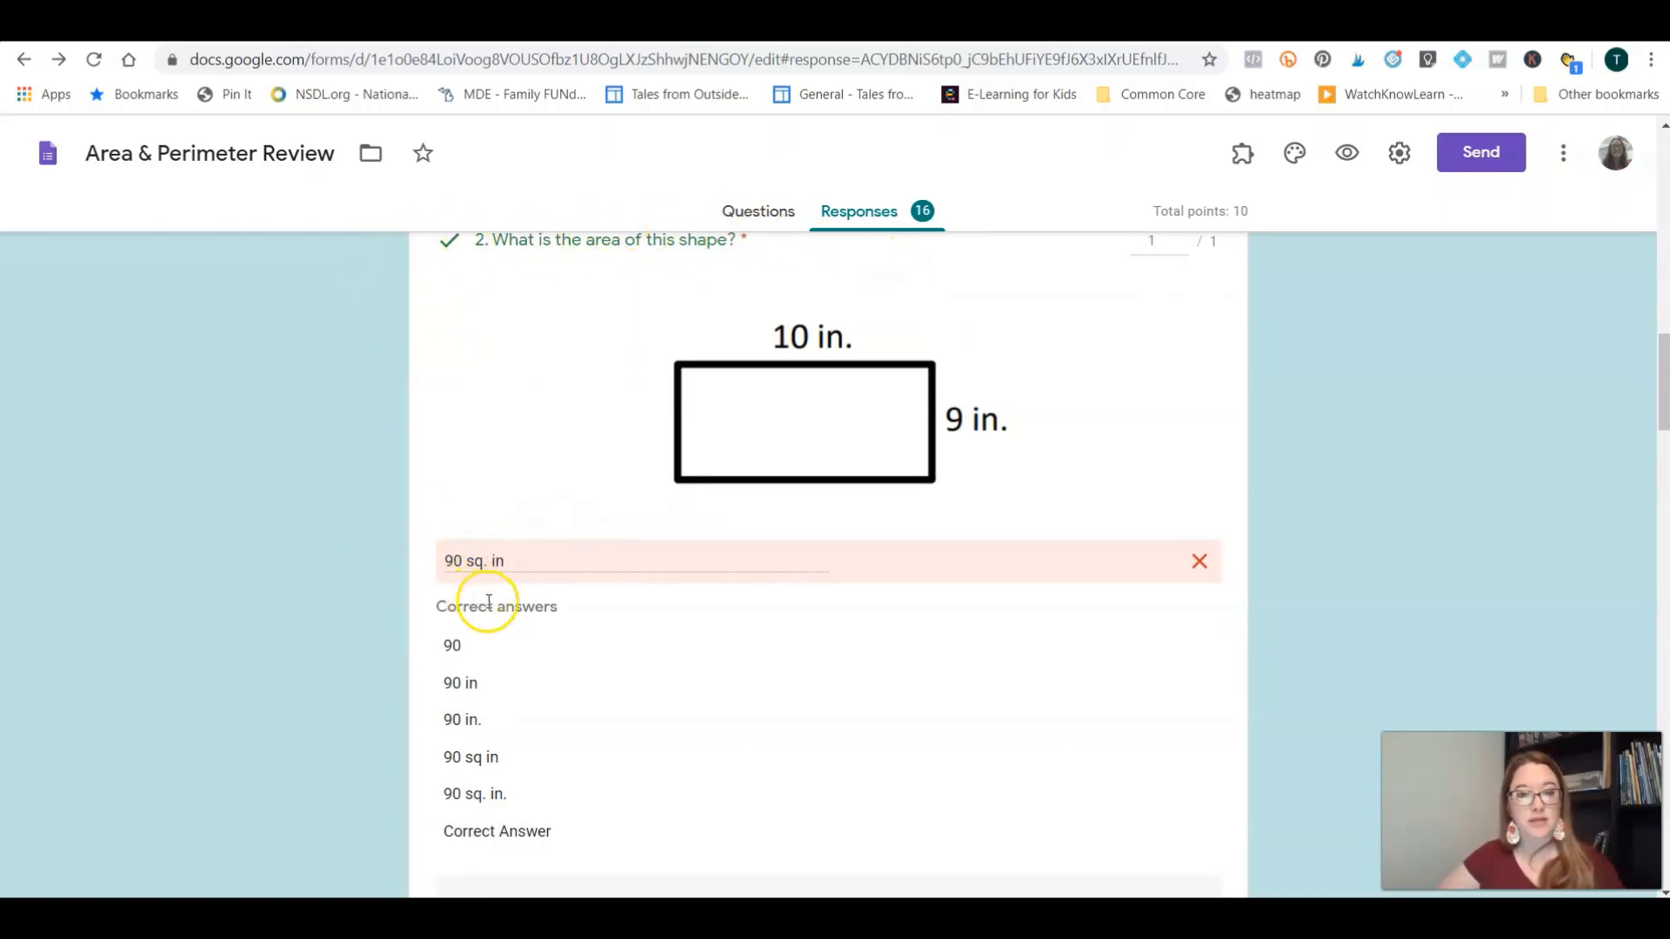
scroll(1084, 552, down, 7)
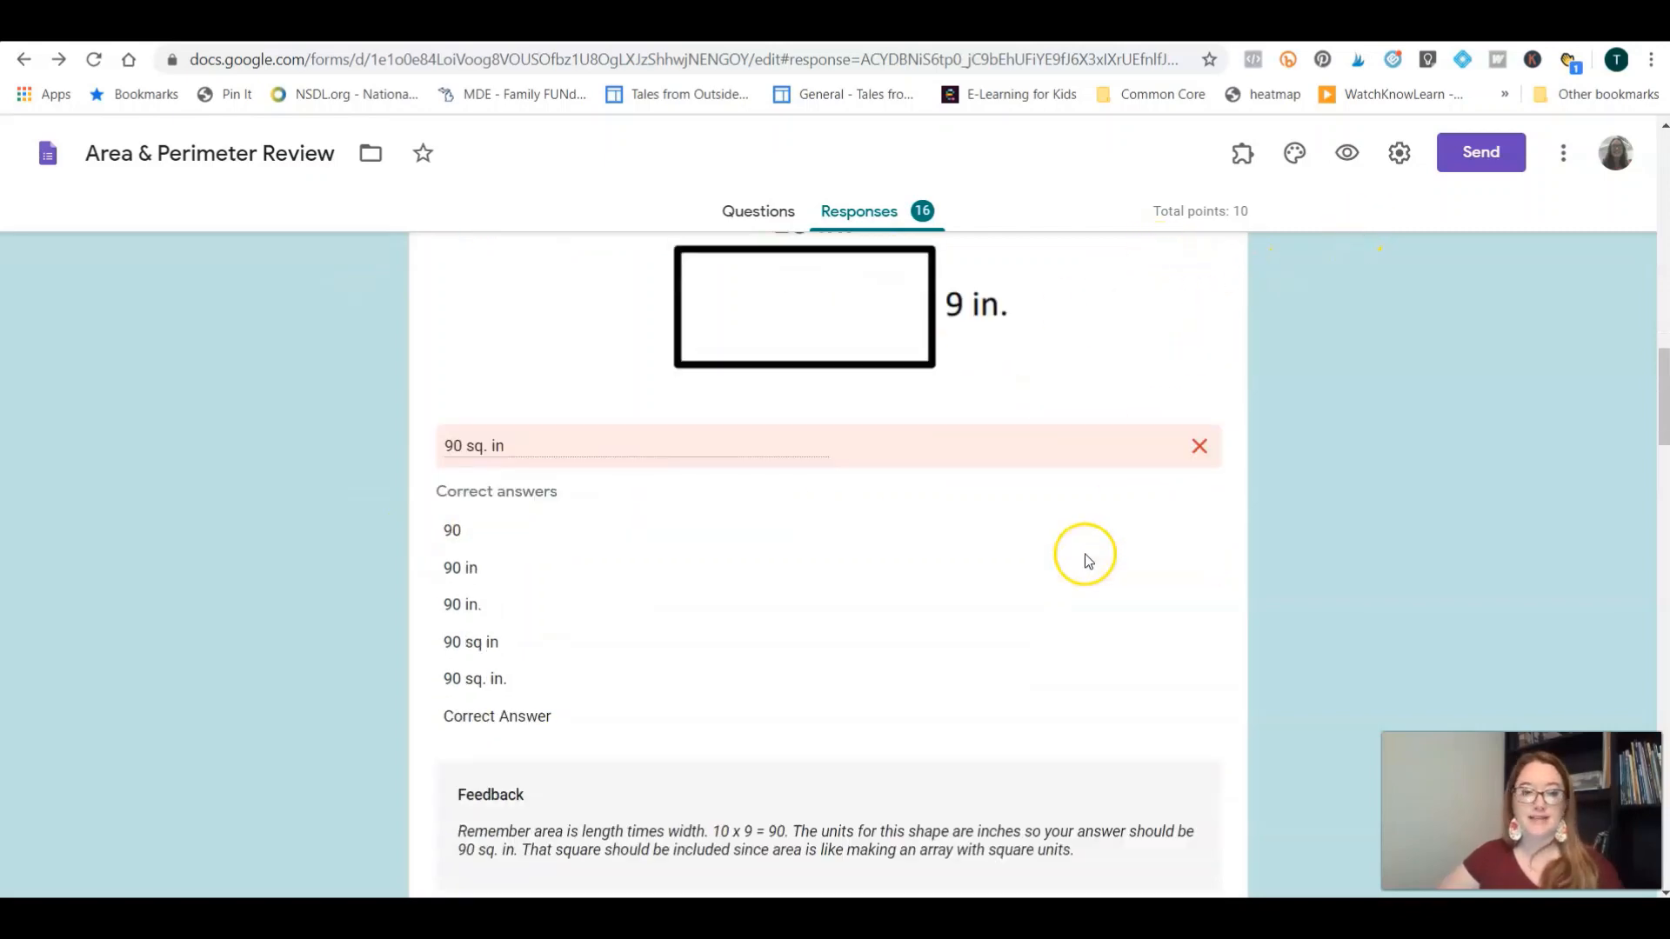
scroll(1085, 557, down, 20)
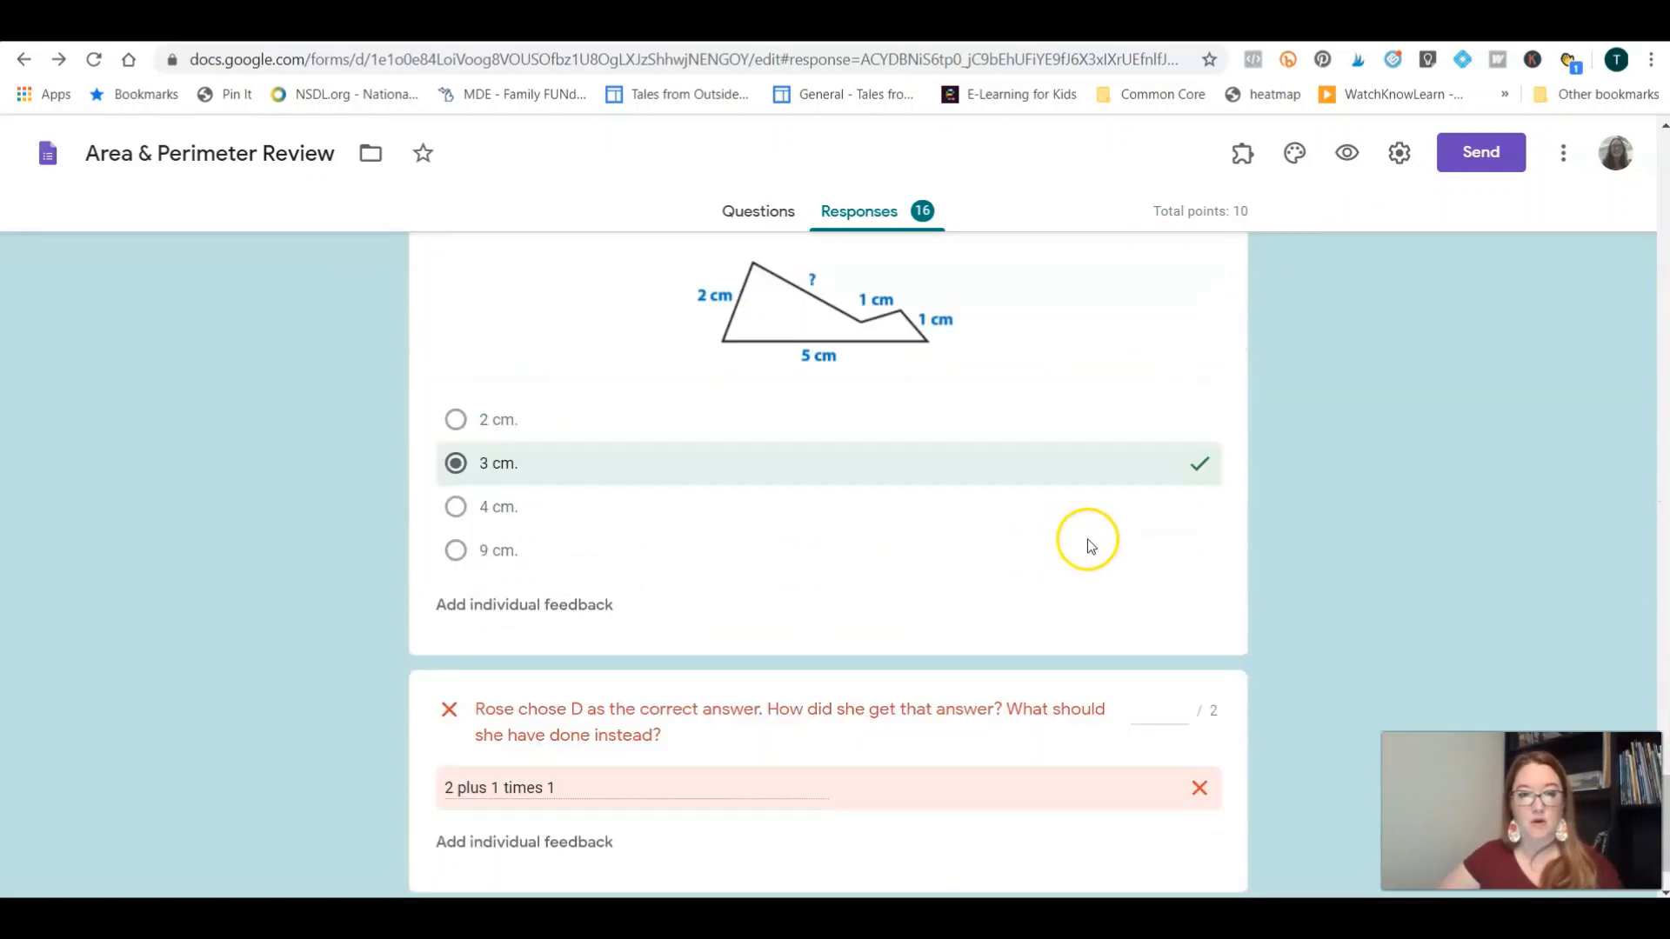
click(1180, 606)
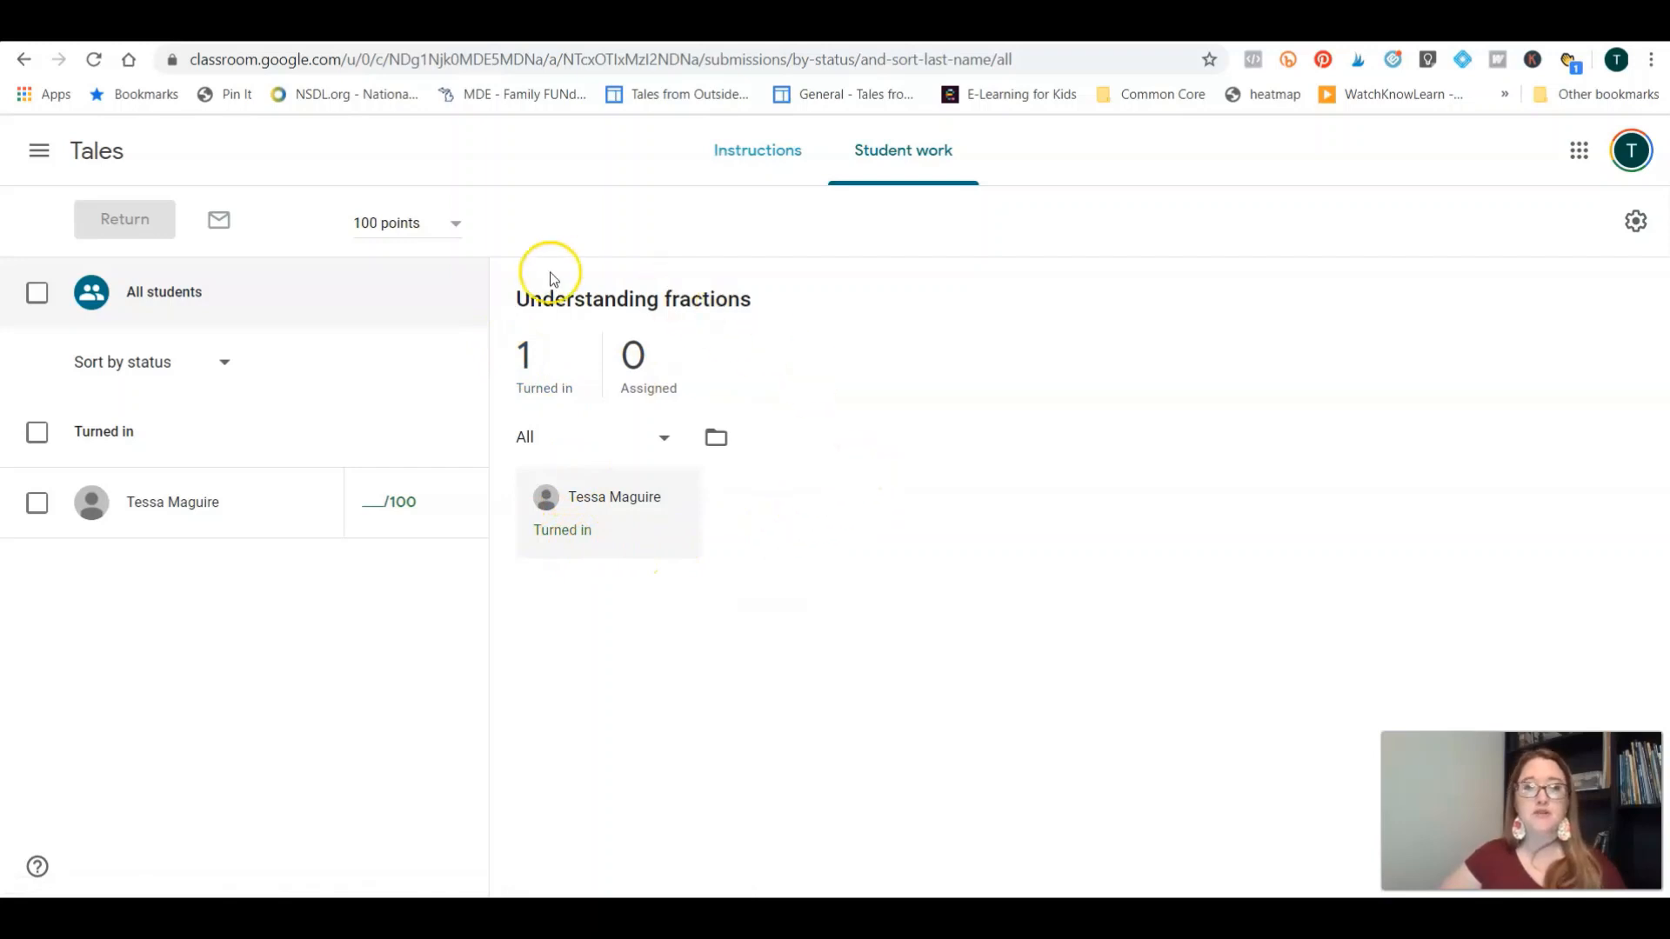
Step: In Google Classroom, grade the student's Understanding fractions submission 90 out of 100 and return the work without a private comment
click(372, 499)
click(391, 502)
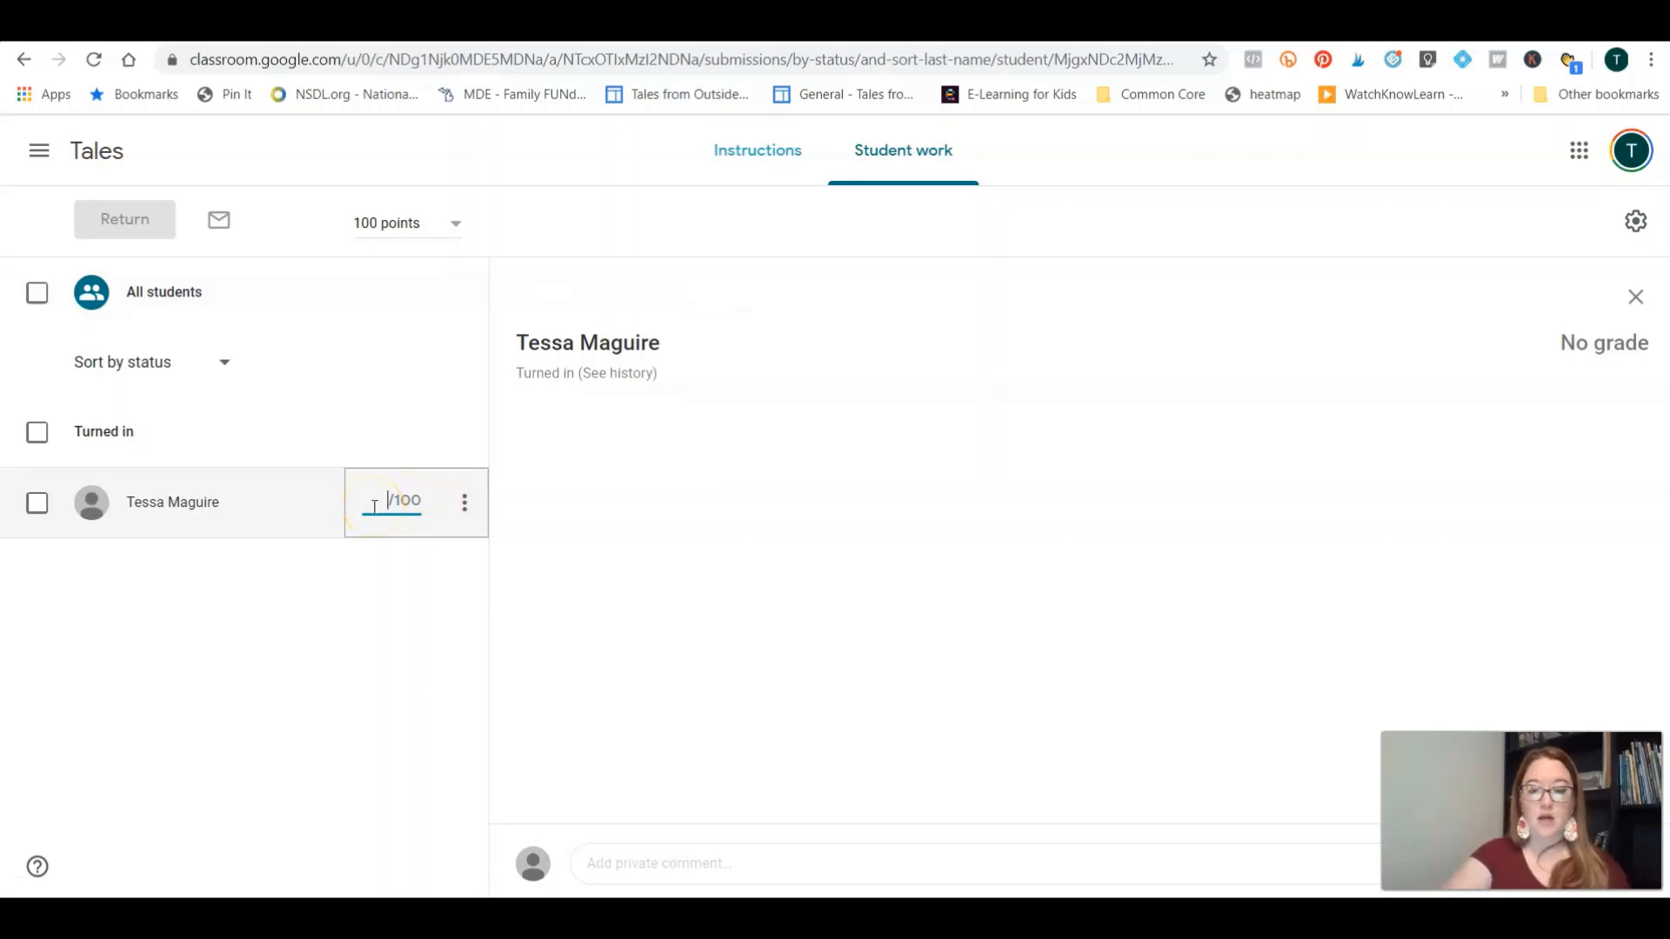
text(90)
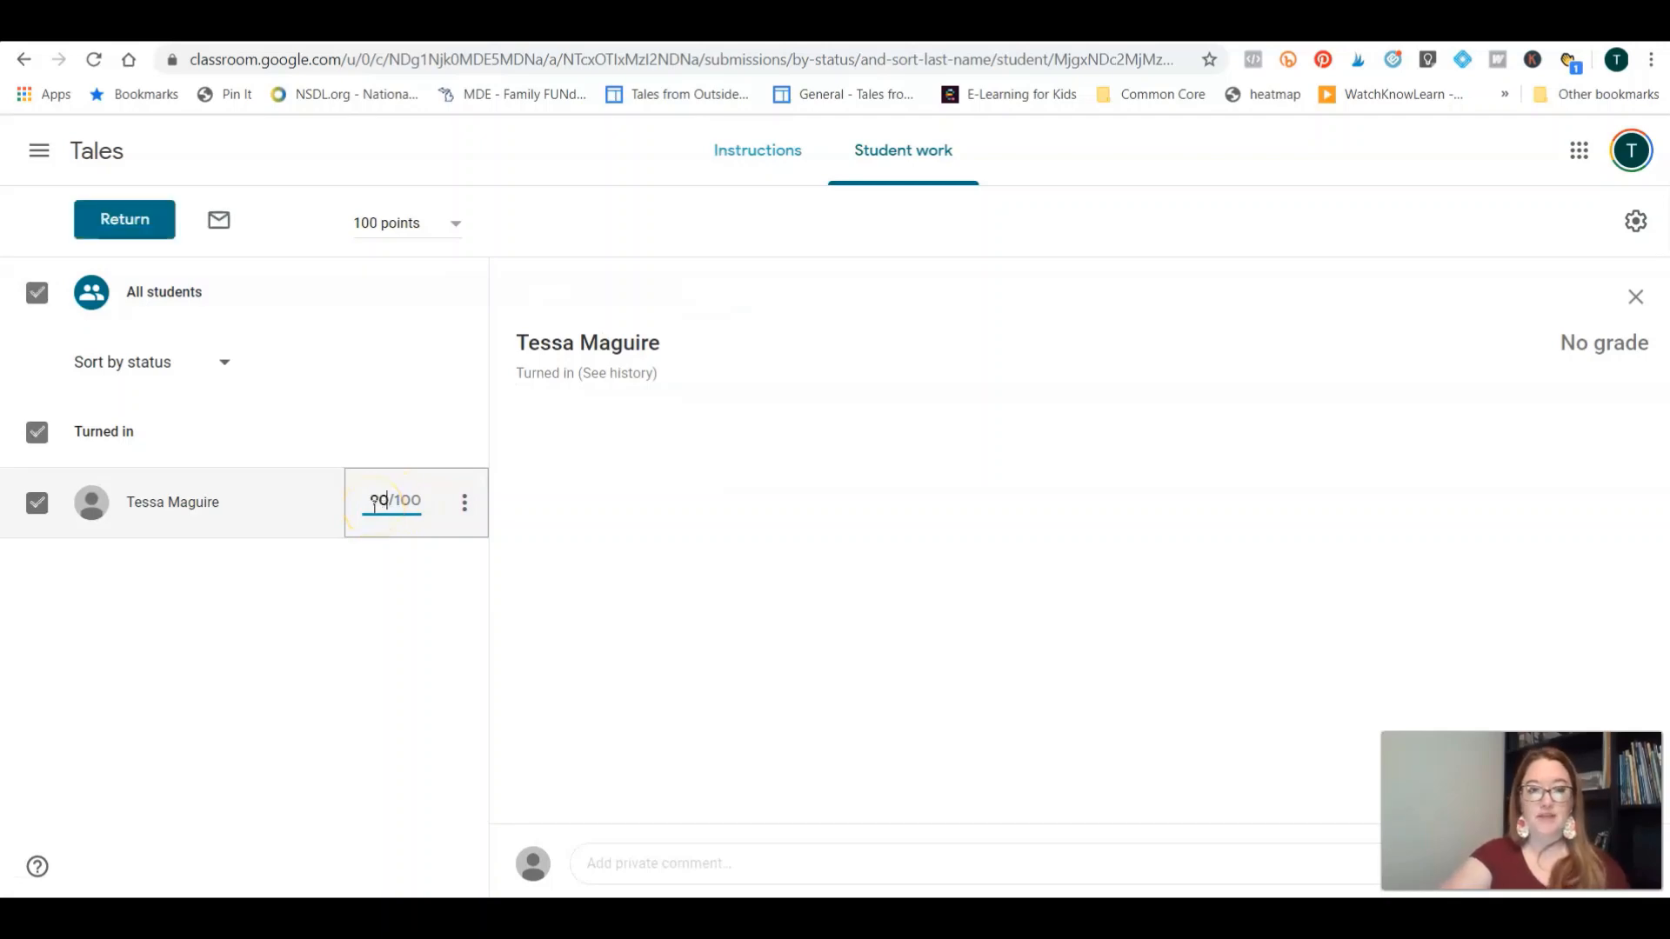
click(88, 226)
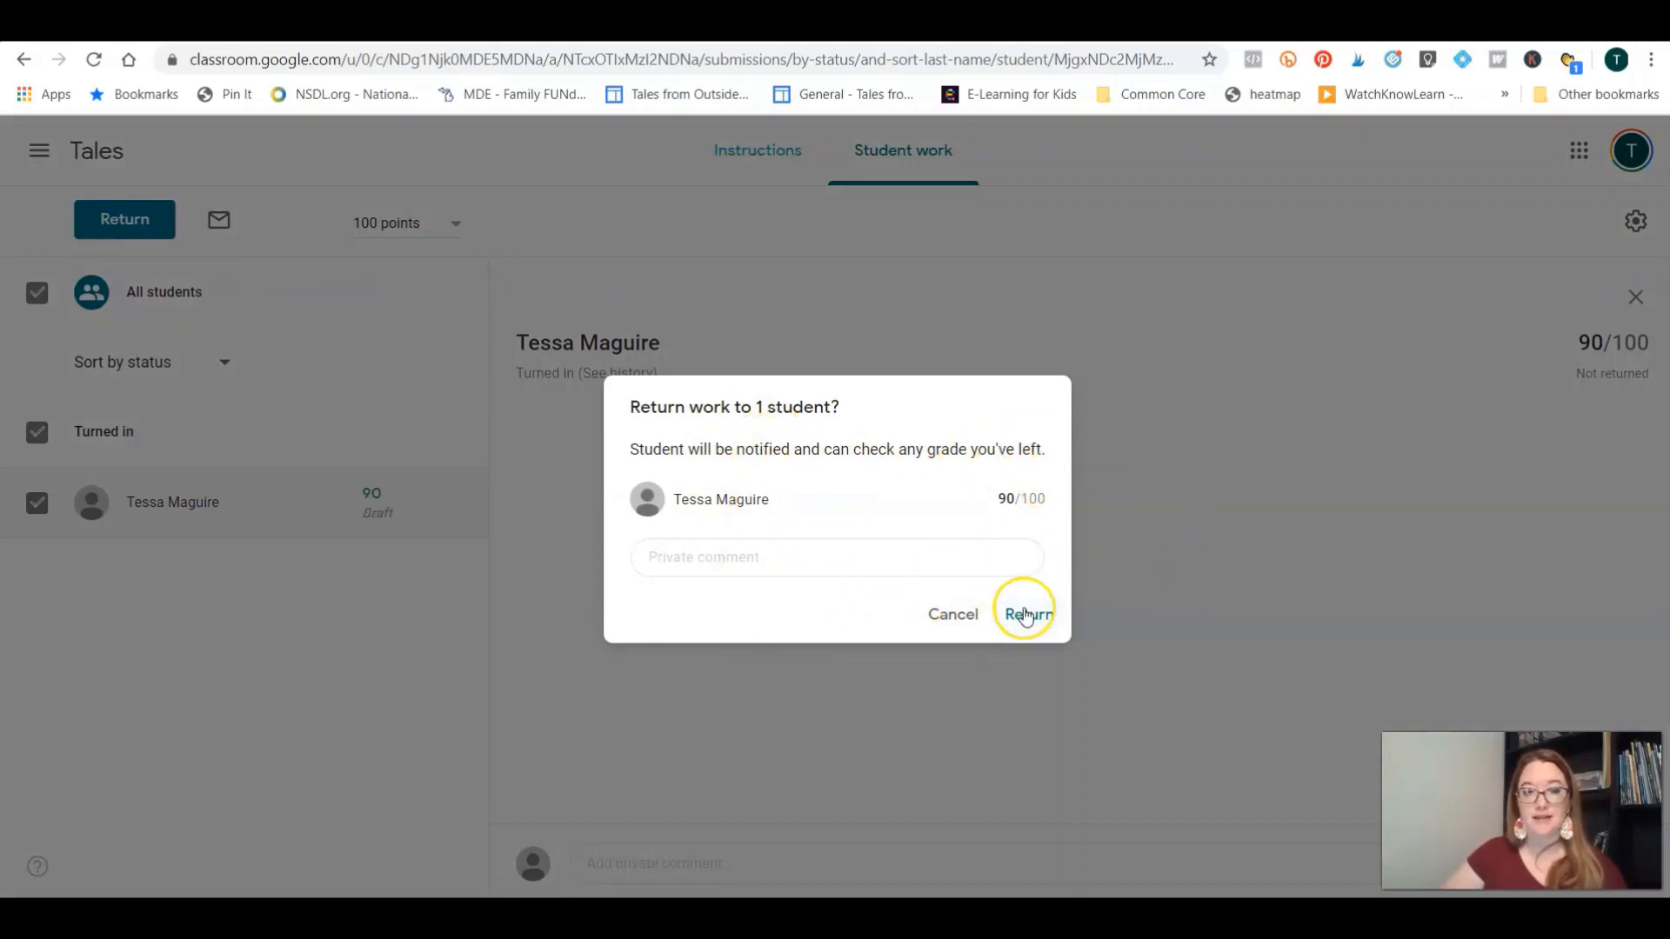
click(1026, 616)
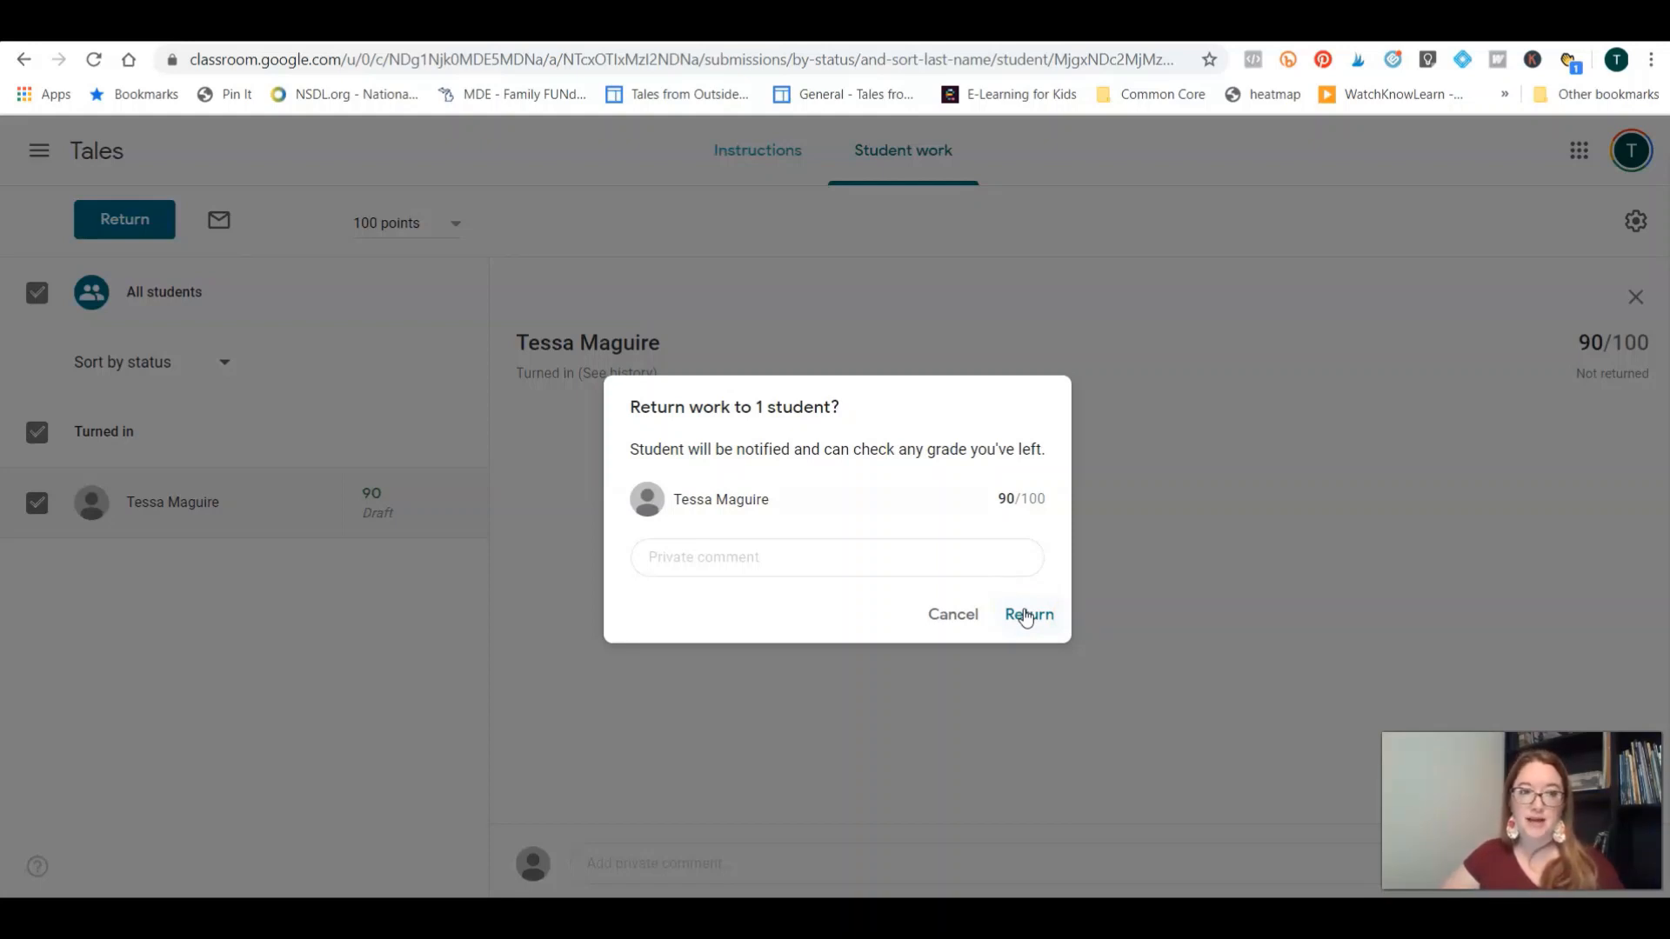
click(1026, 617)
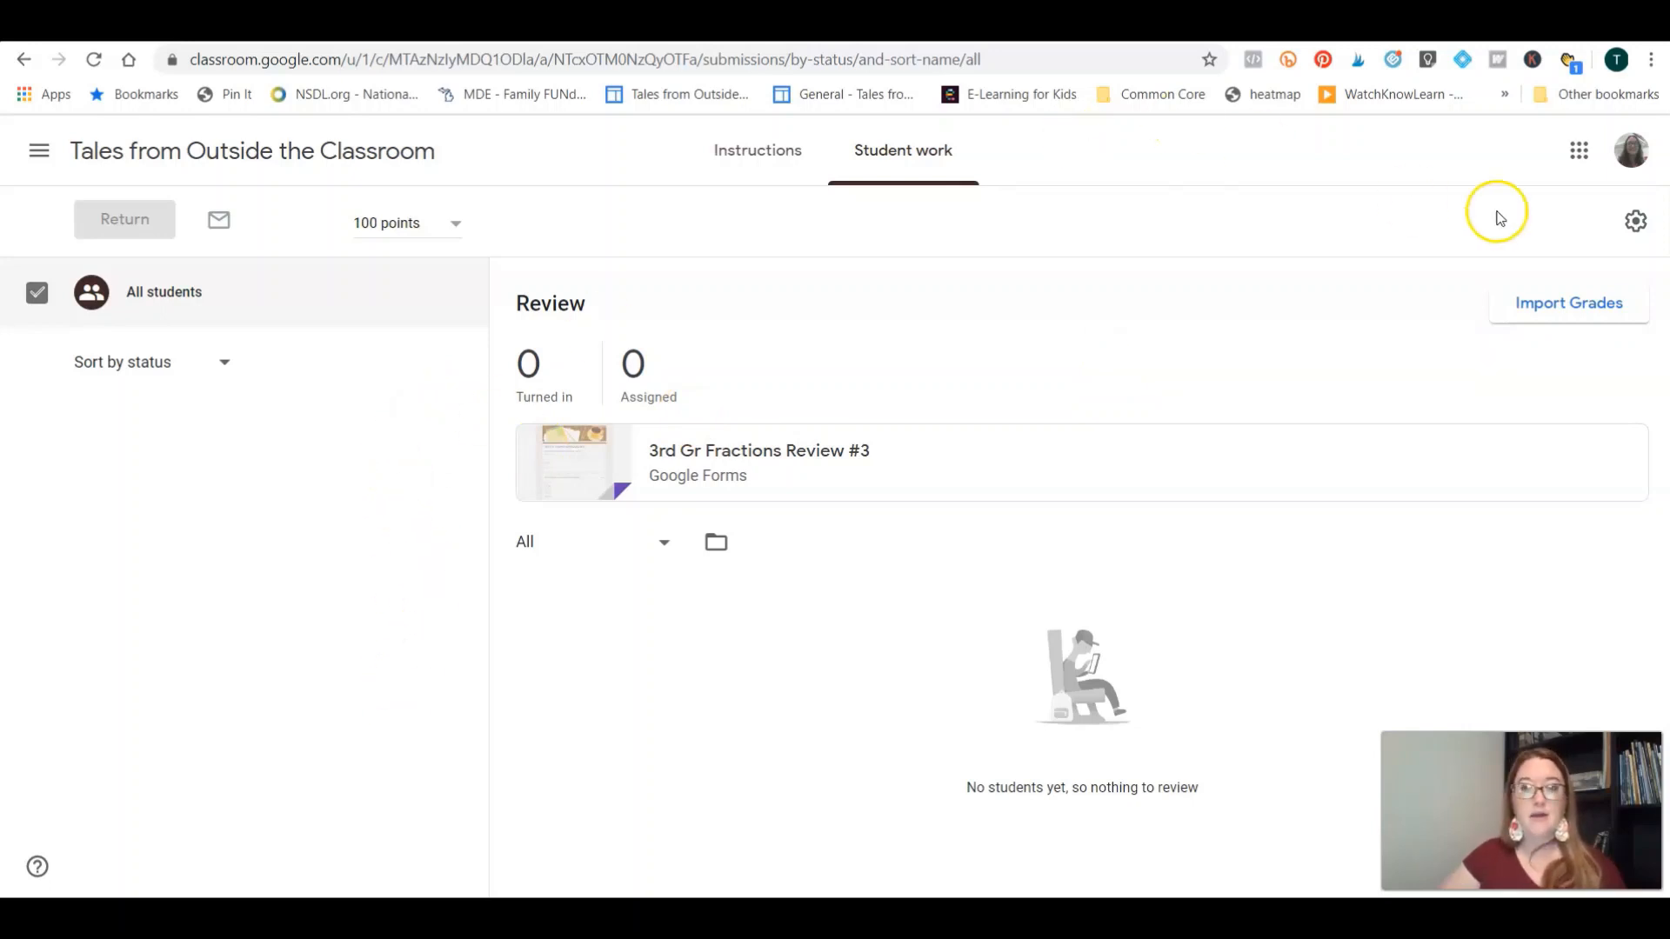
Step: Open the grade import confirmation for the Review assignment, cancel it, and view the Understanding fractions student work overview
click(1609, 317)
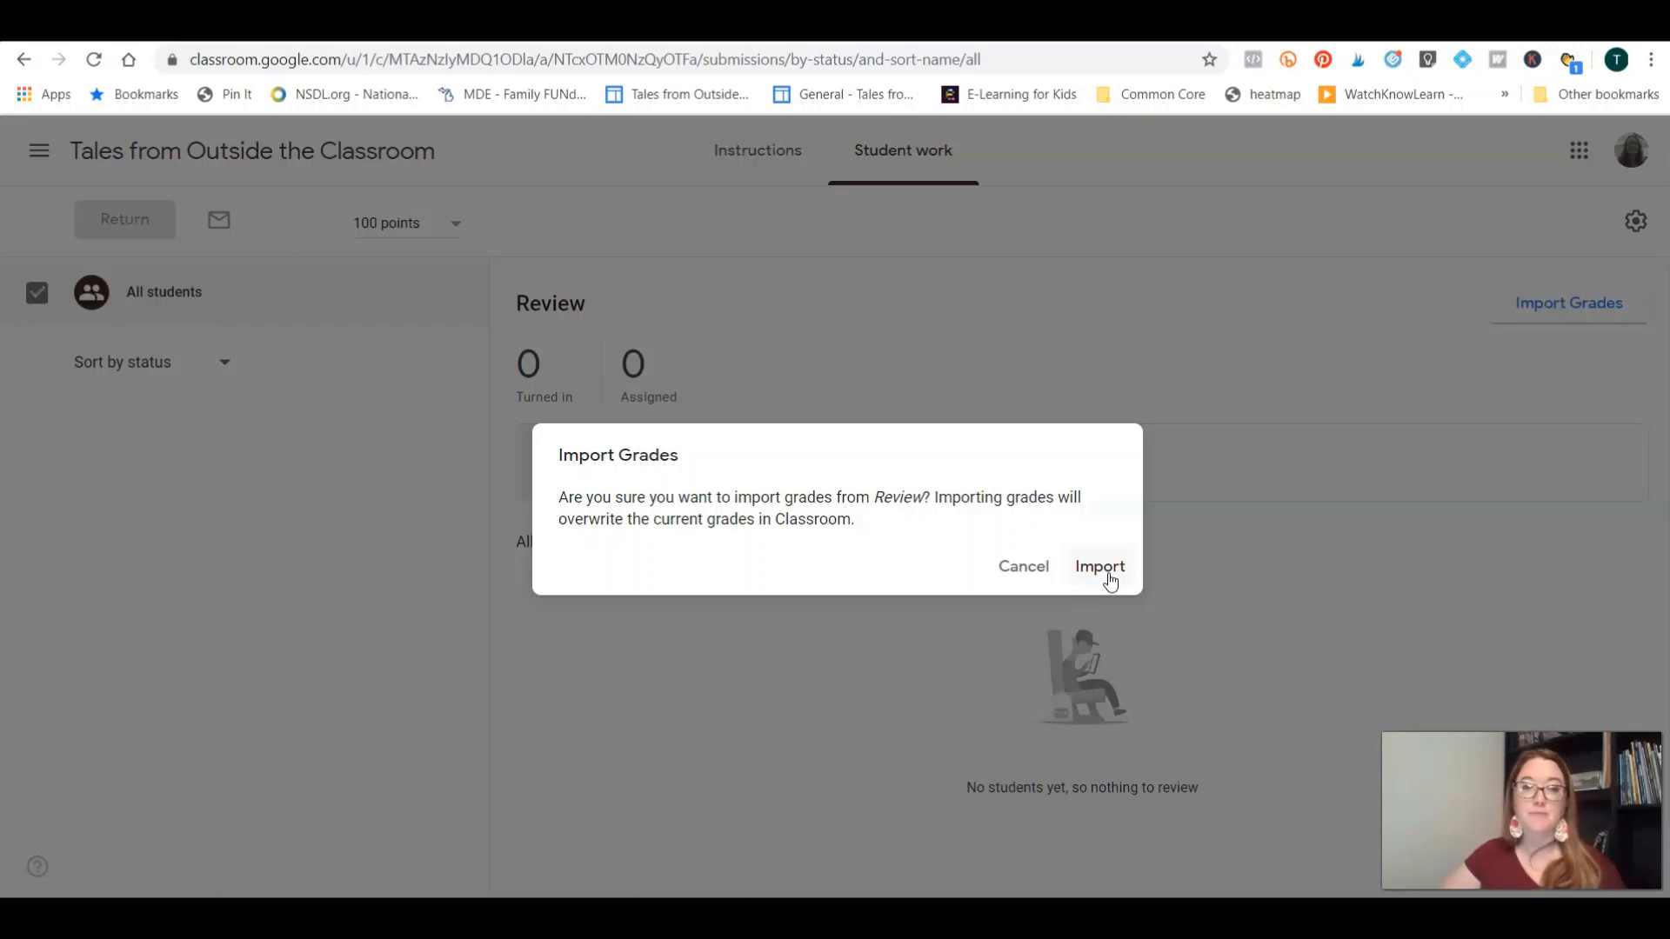
click(1018, 577)
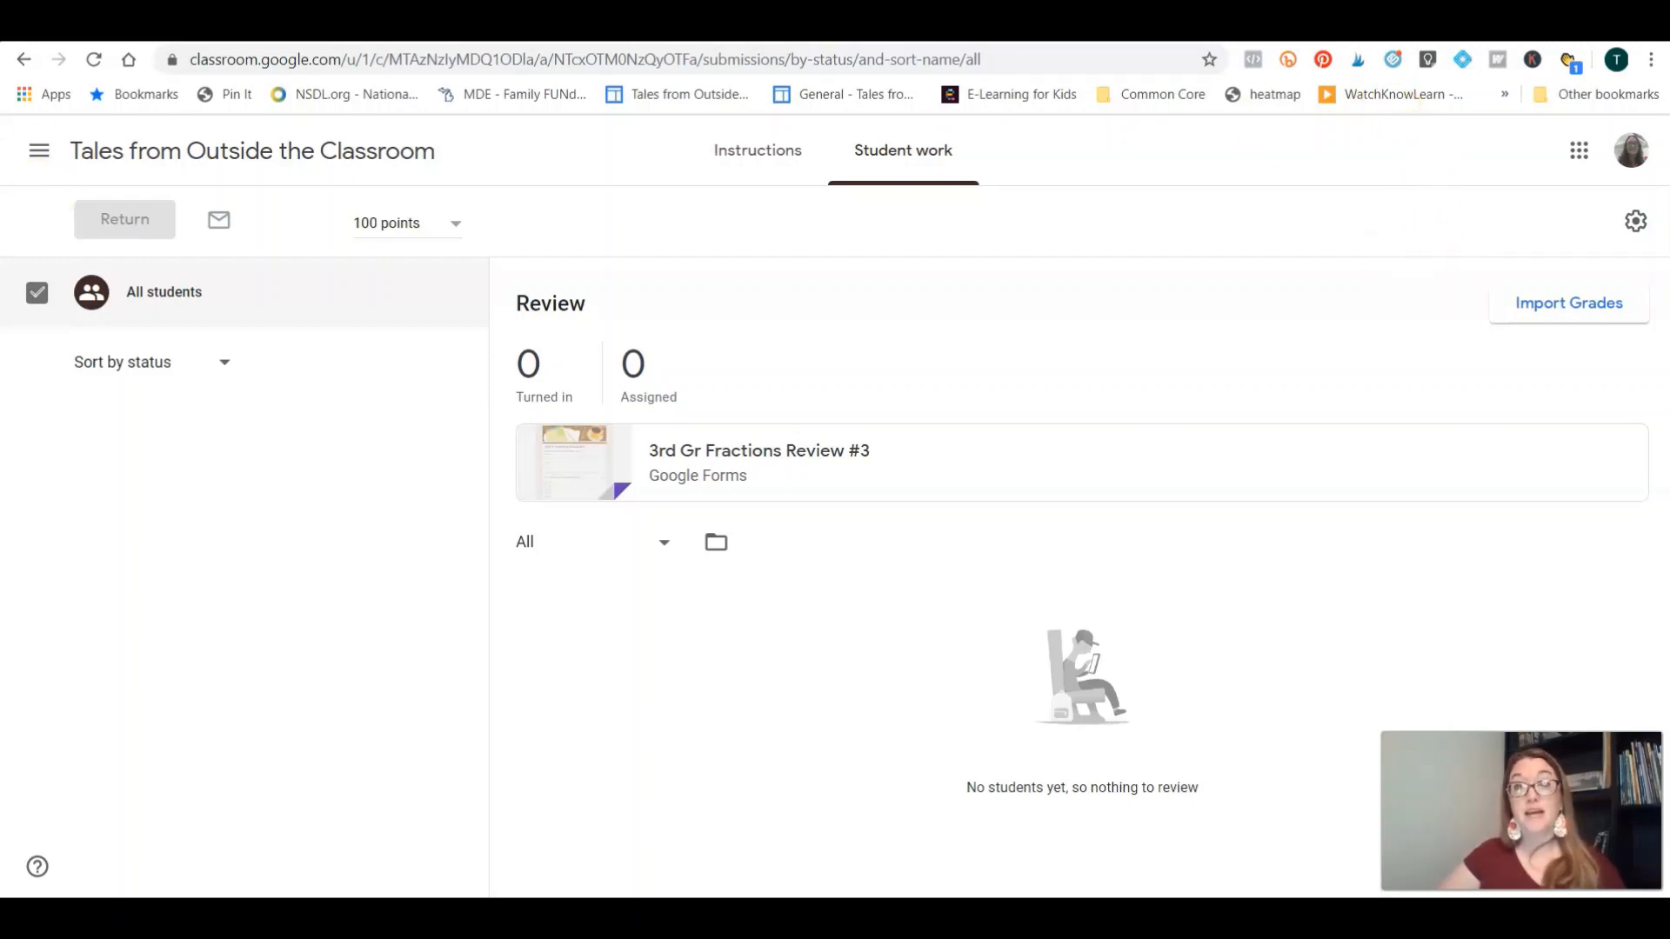
click(1165, 28)
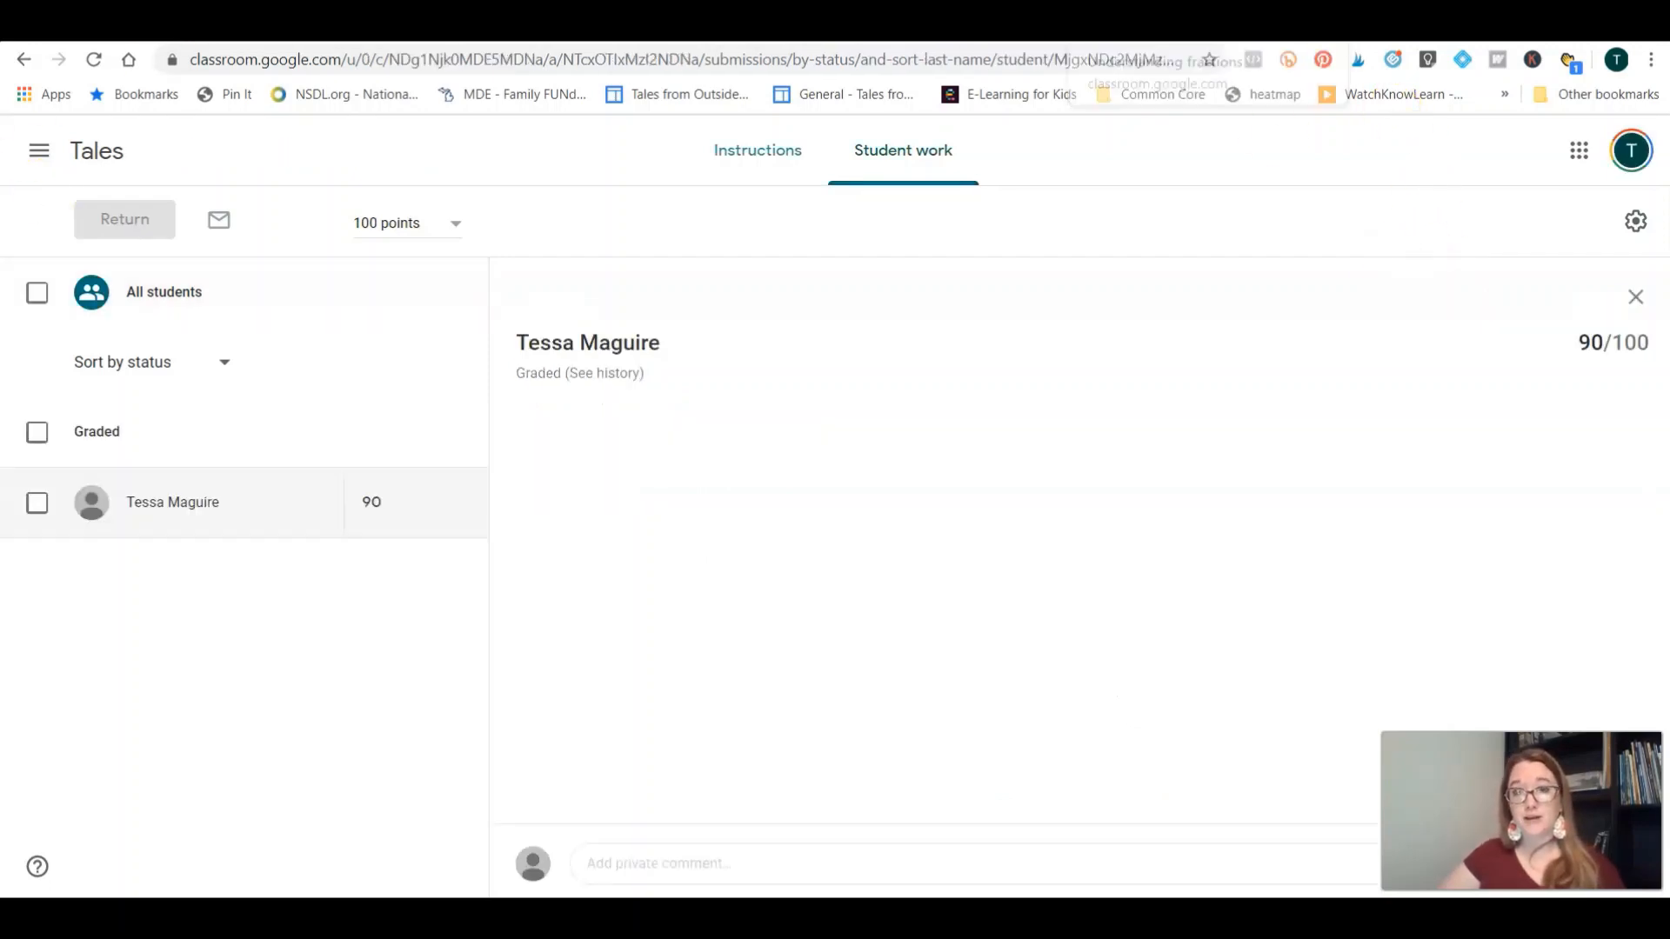
click(1635, 299)
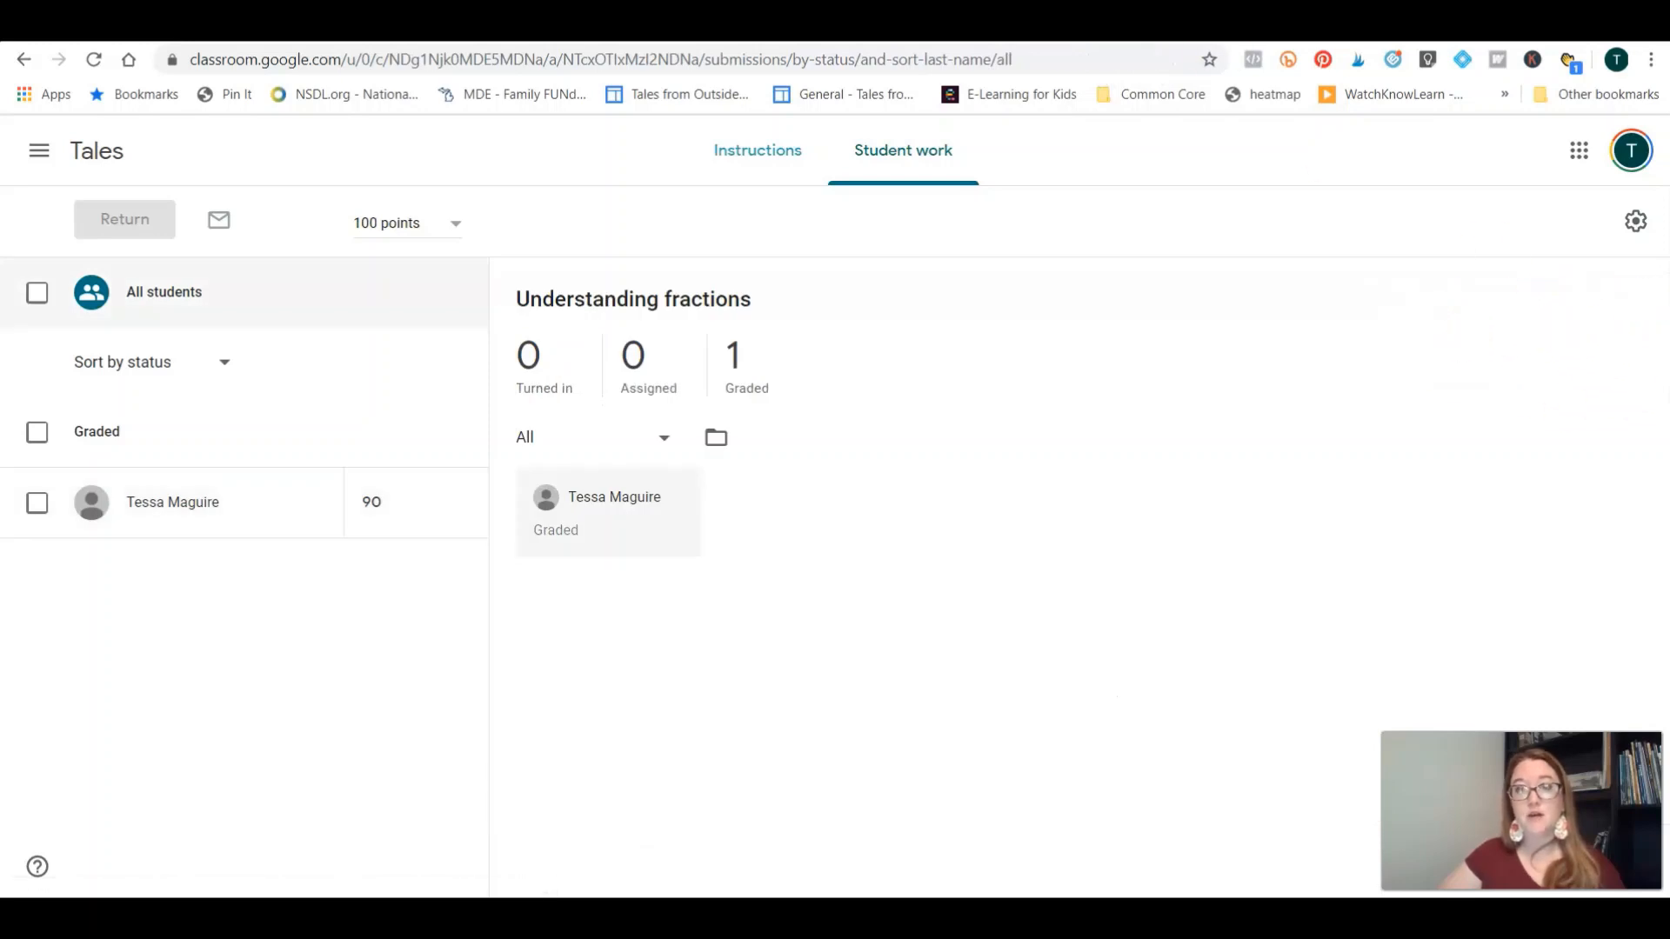
Step: Return to the Tales from Outside the Classroom class and show its classwork
click(1026, 28)
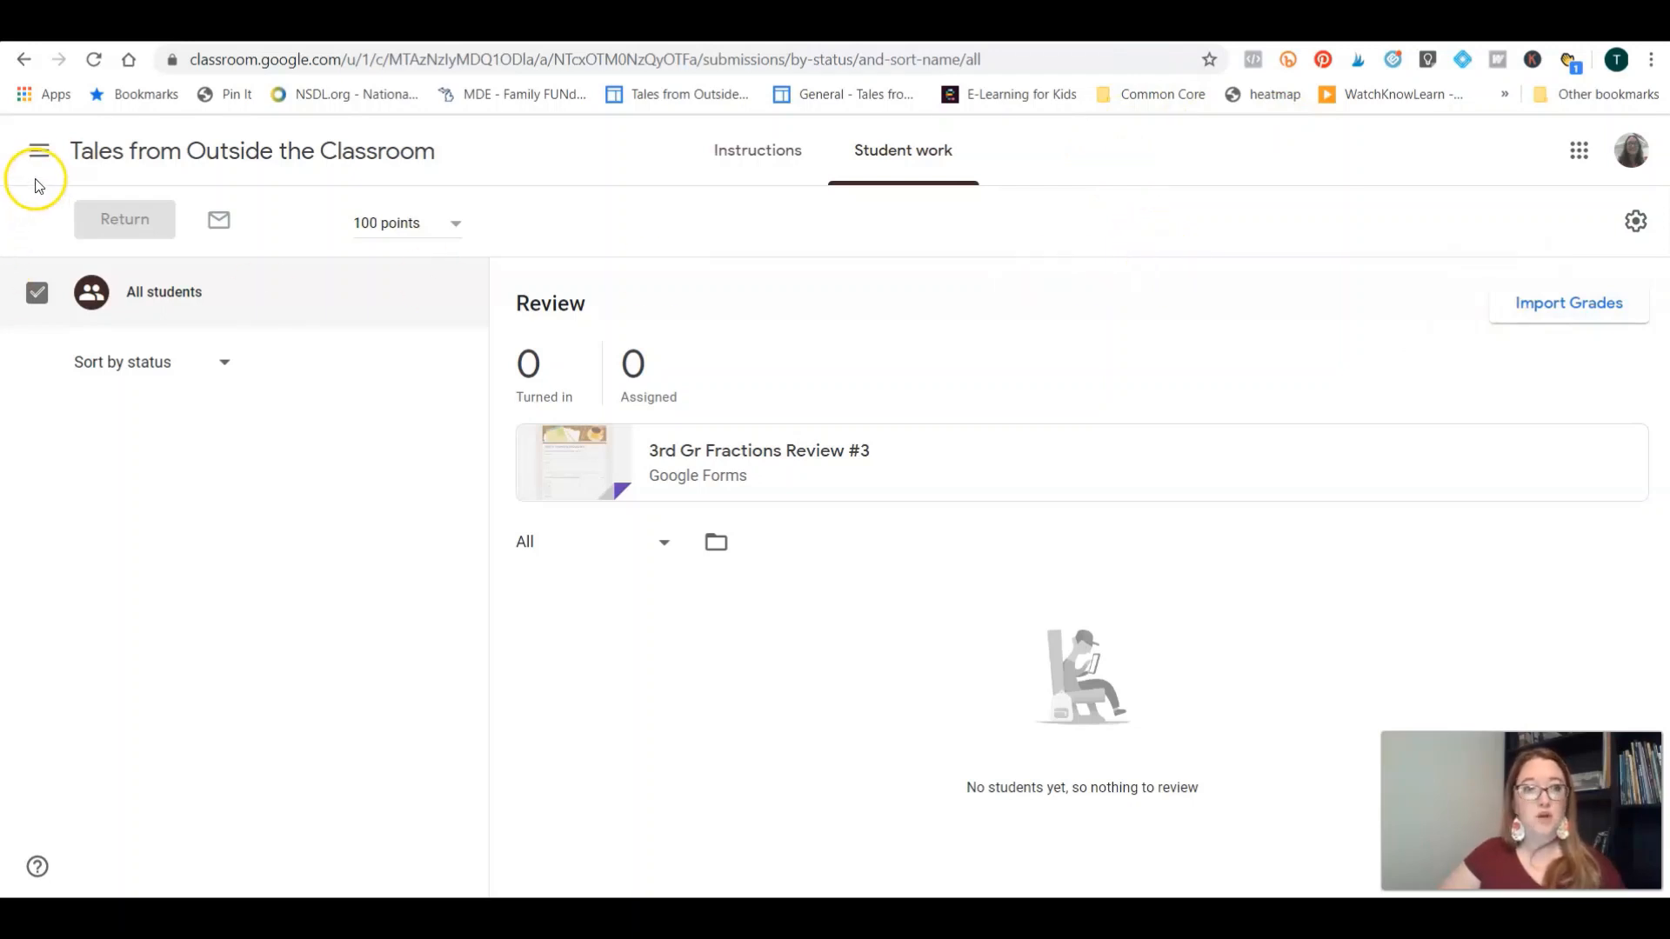
click(39, 151)
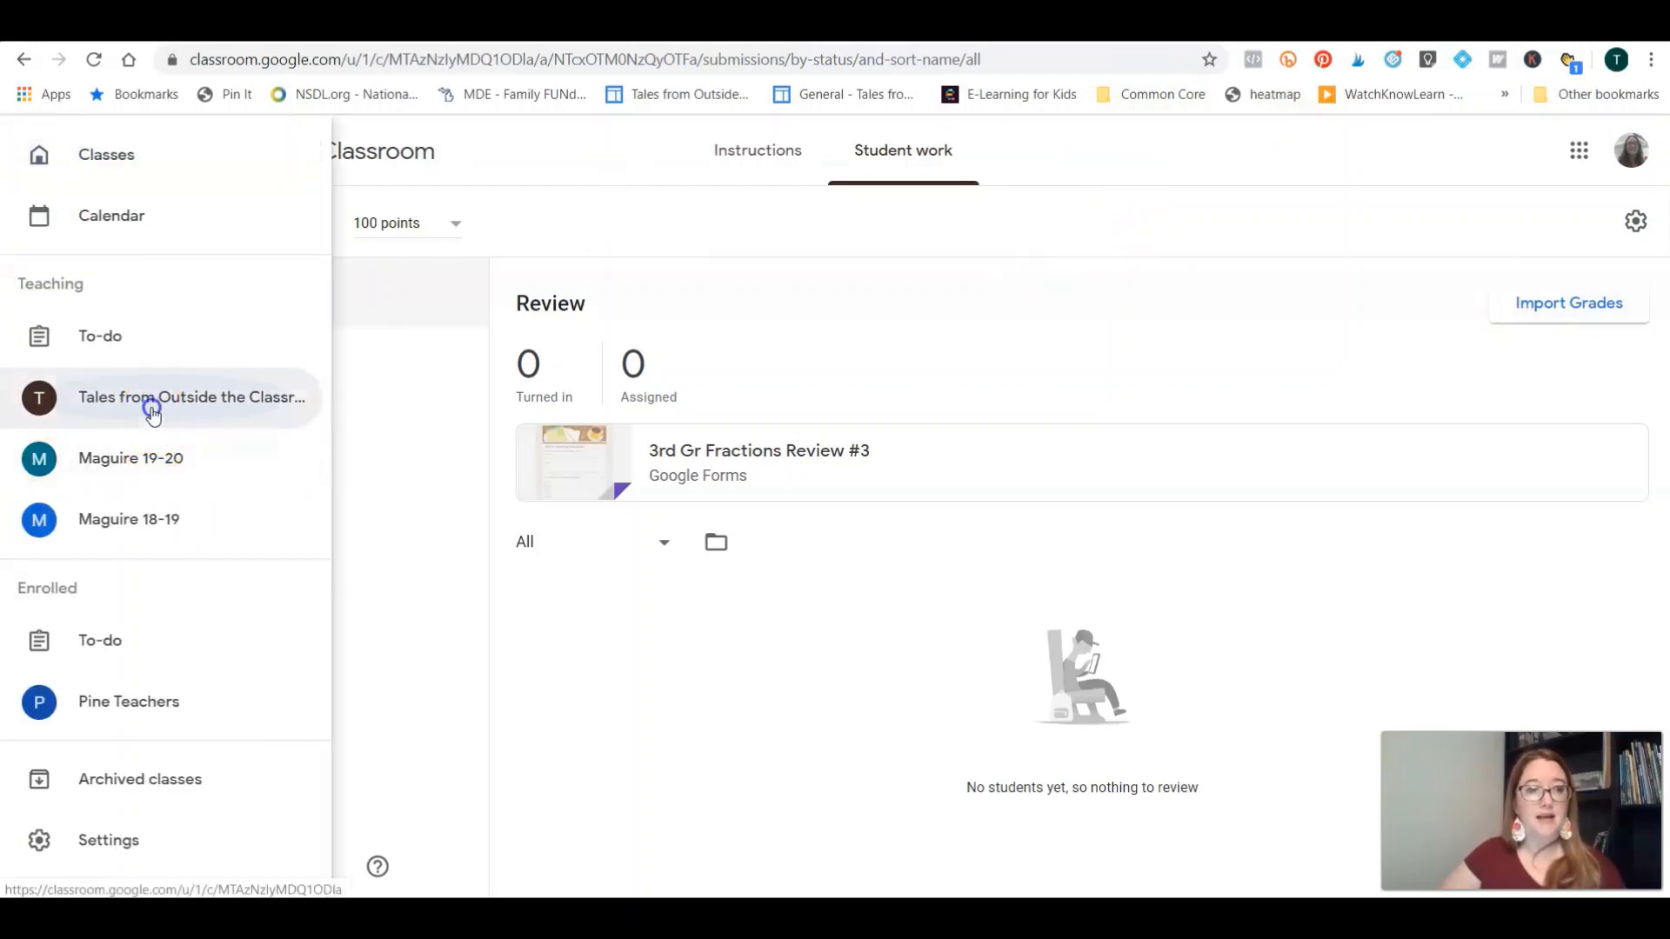
click(152, 408)
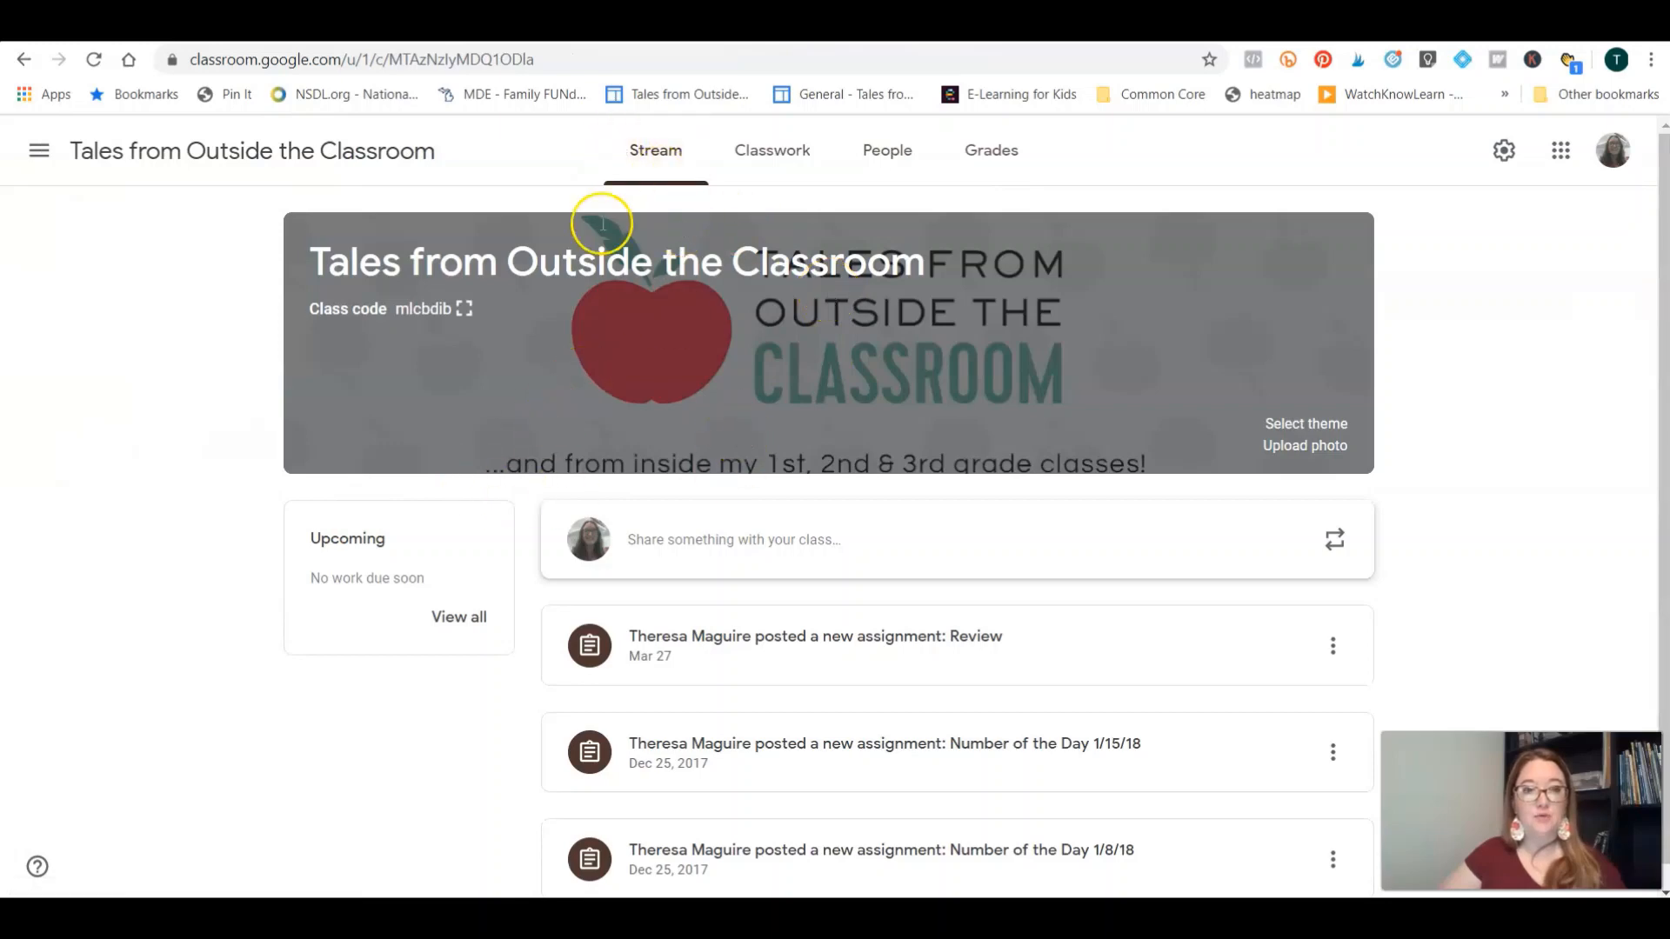
click(773, 149)
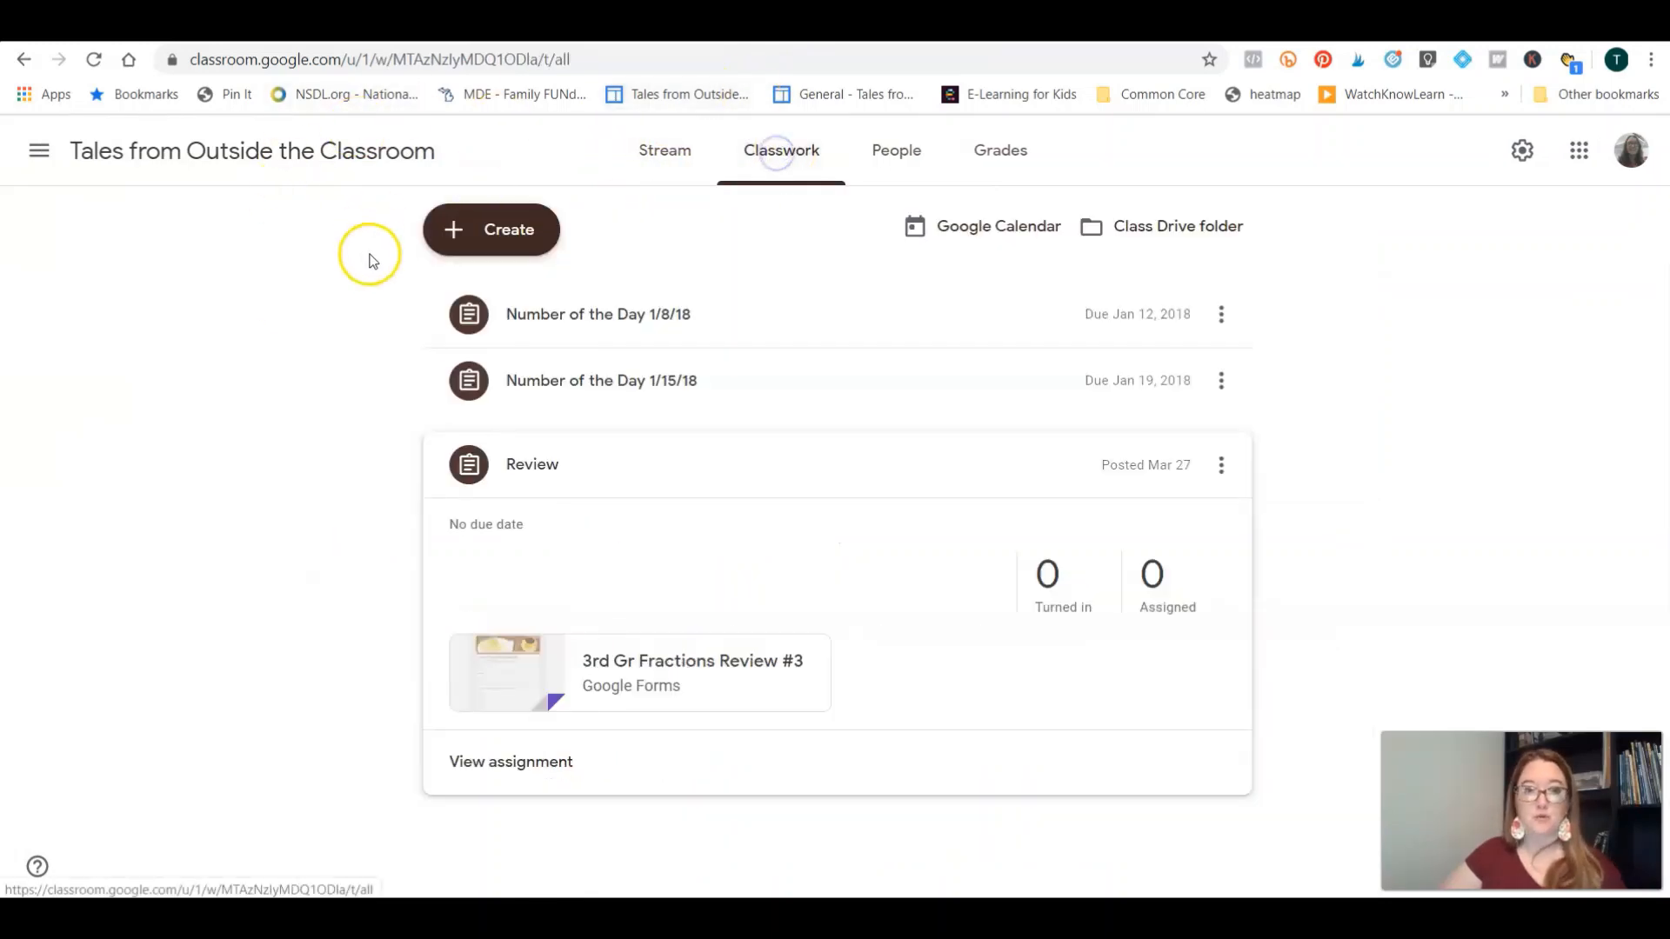
Step: Start a new assignment and attach the 3rd Gr Fractions Review #3 form from Google Drive
click(485, 240)
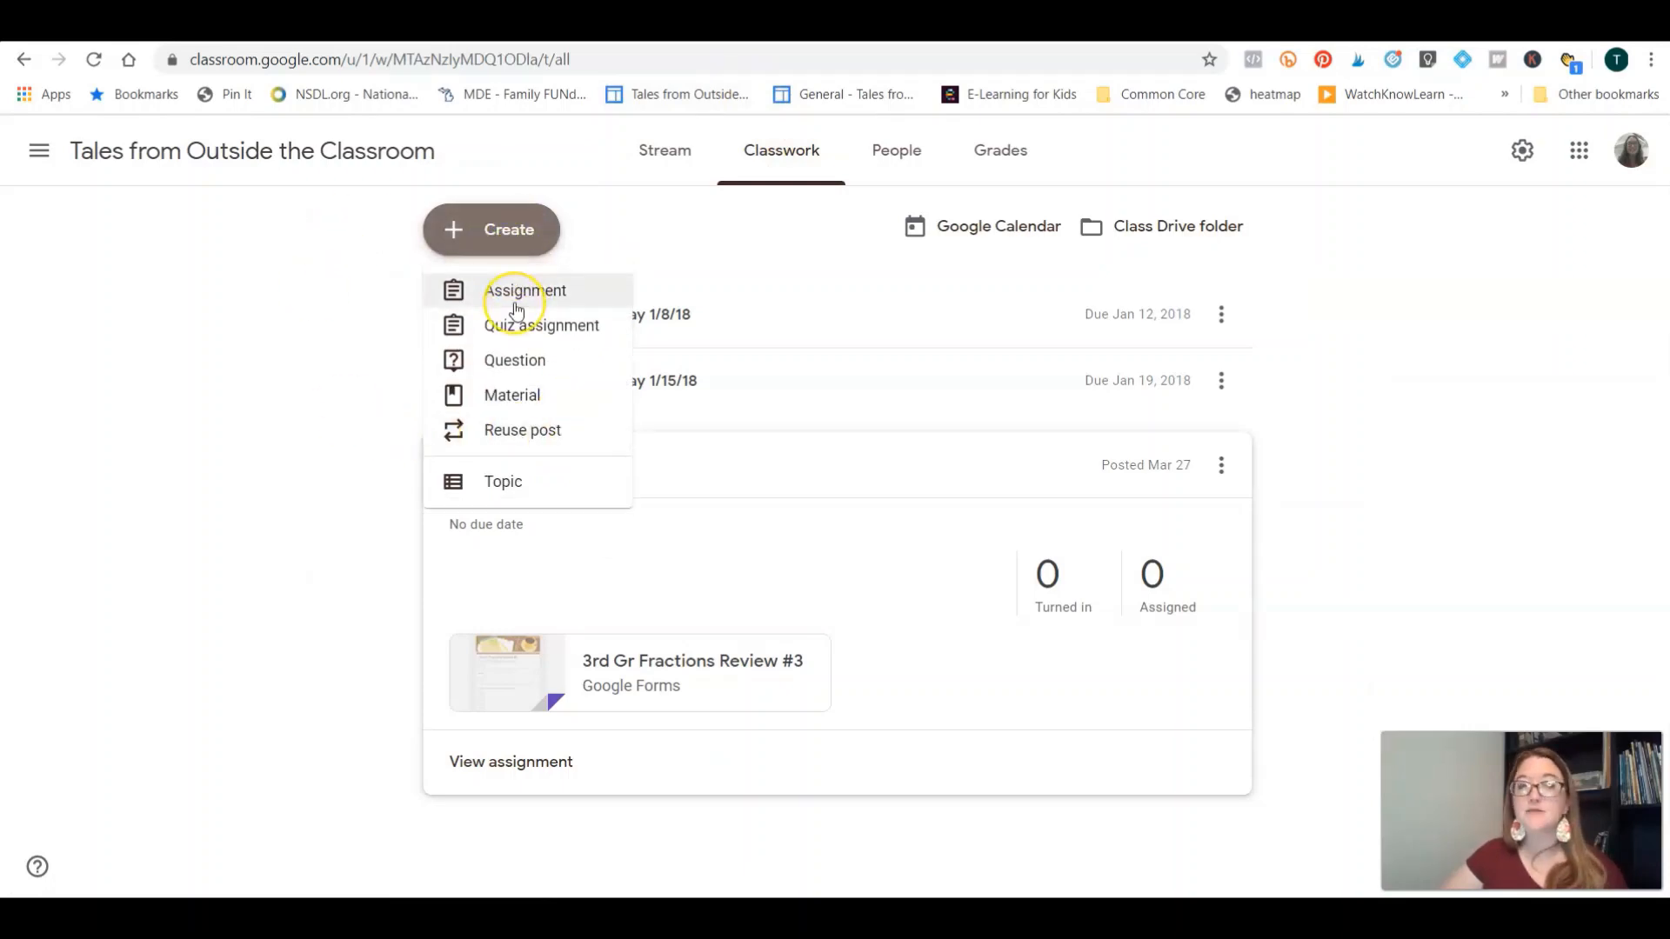
click(515, 306)
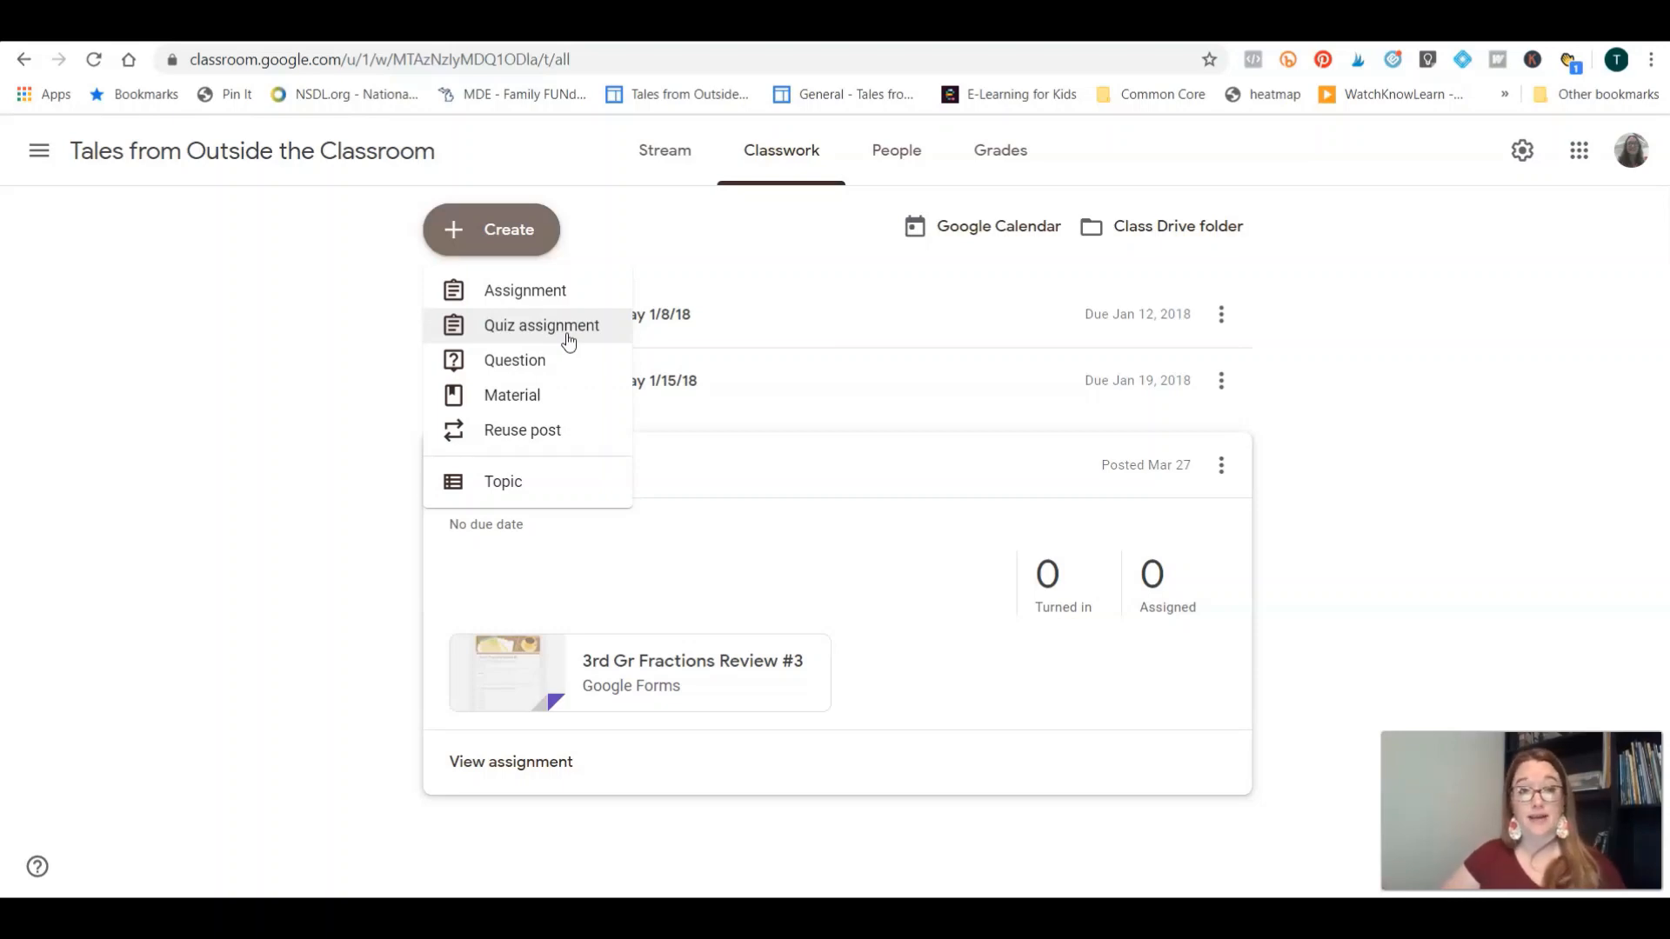
click(557, 305)
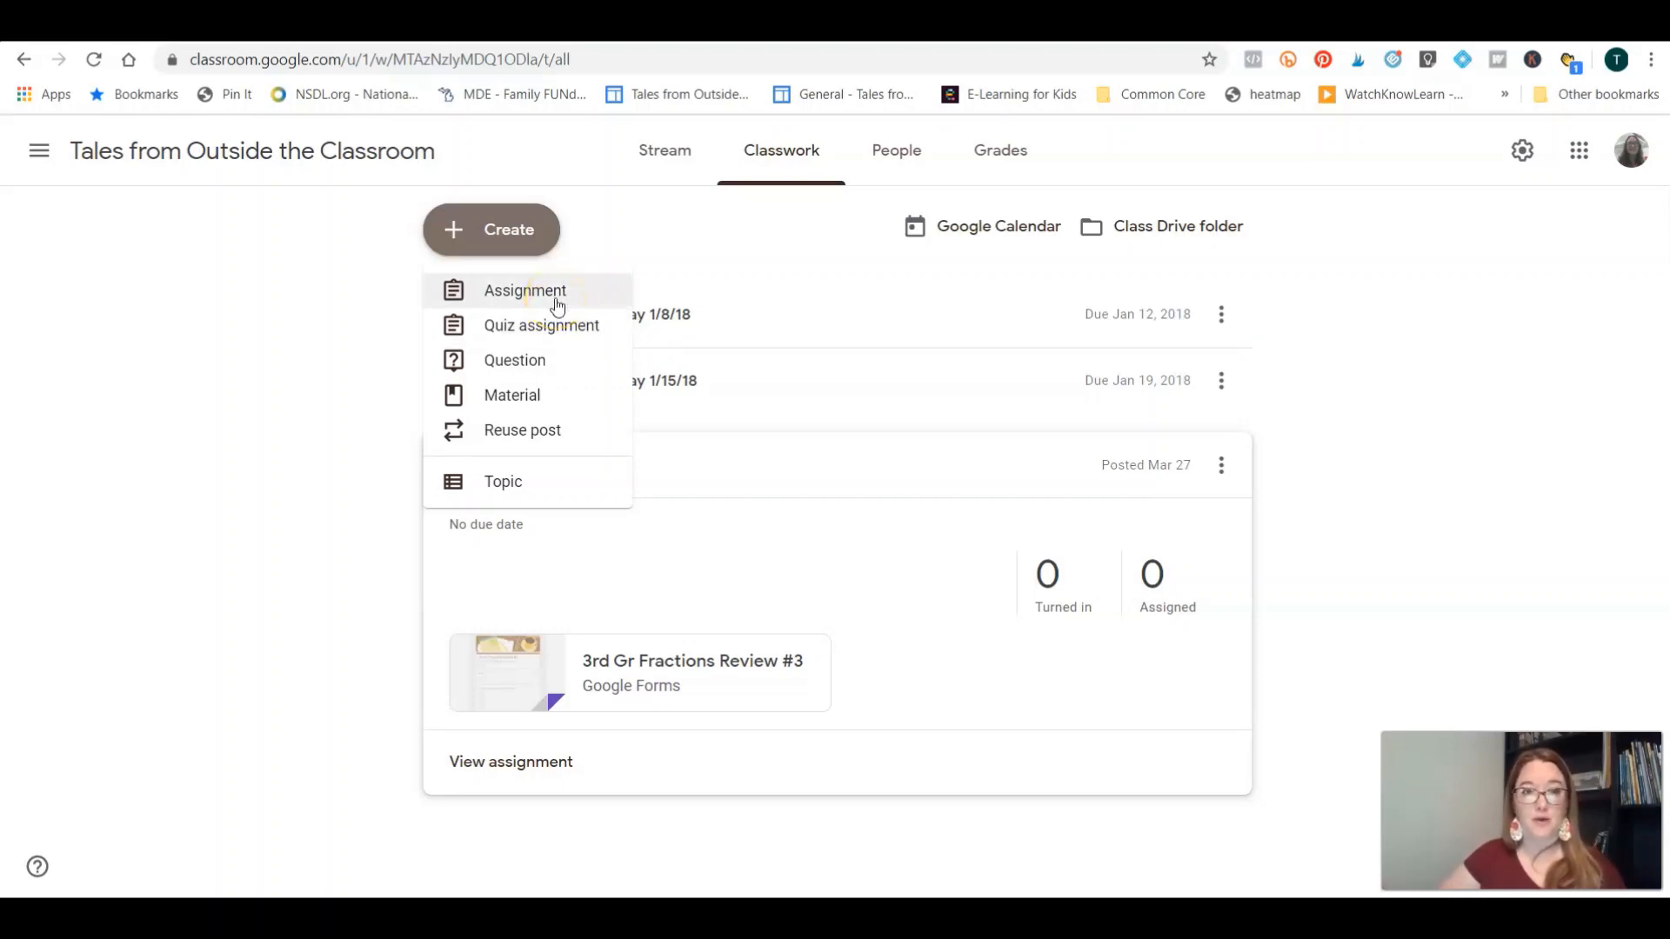
click(558, 305)
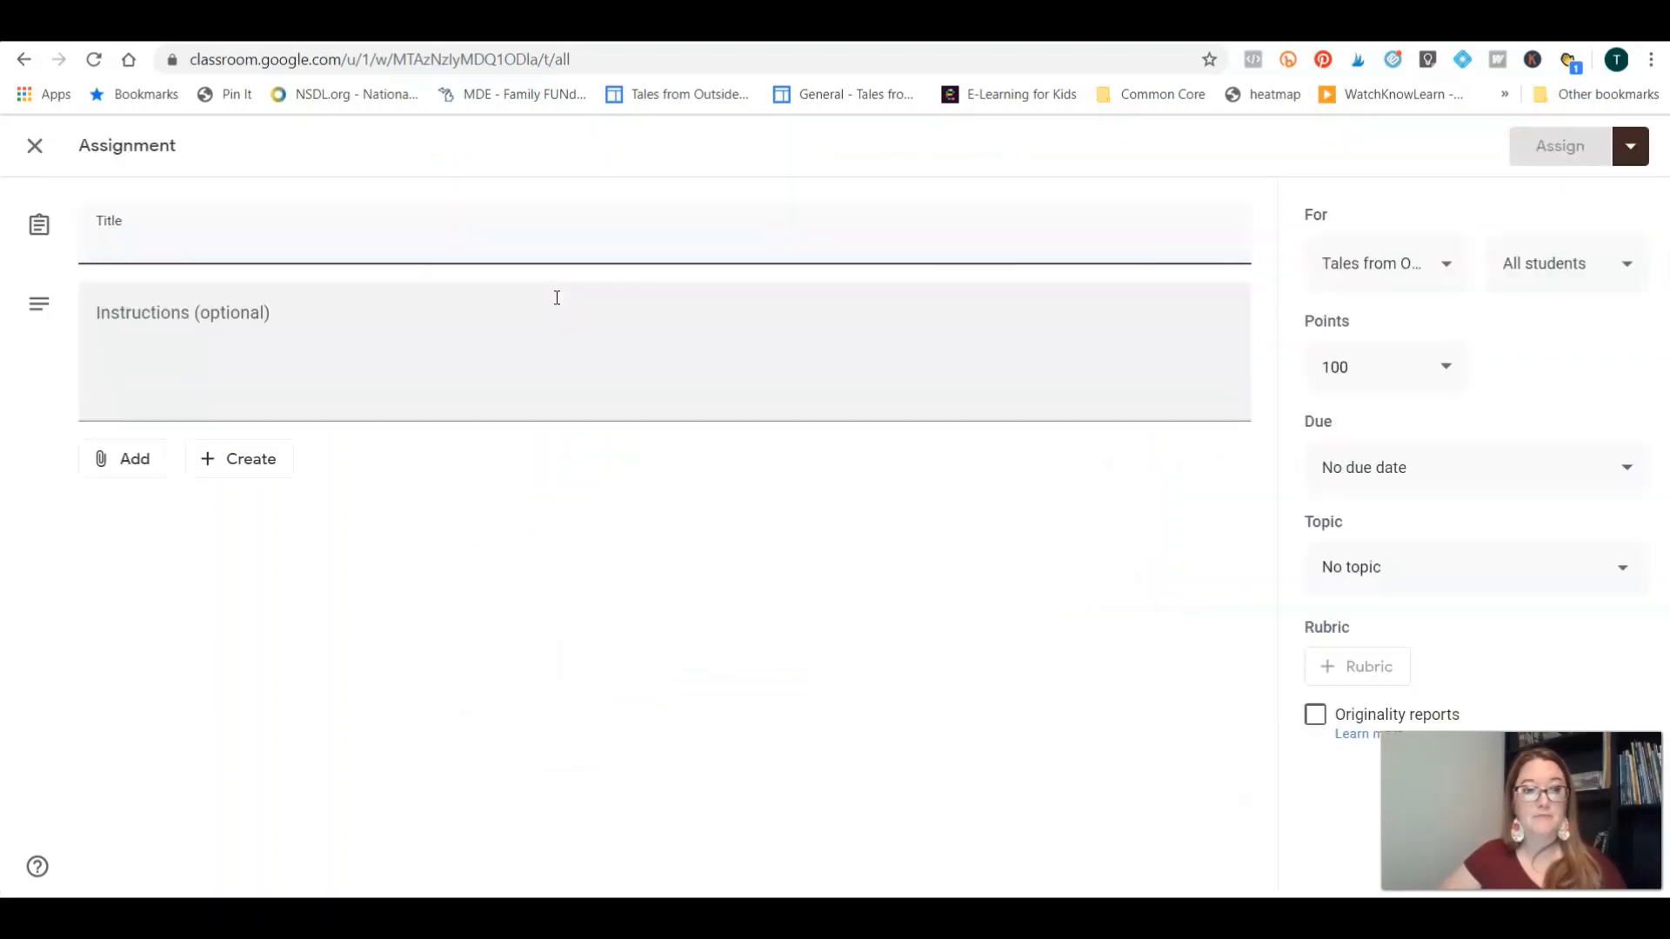
click(126, 466)
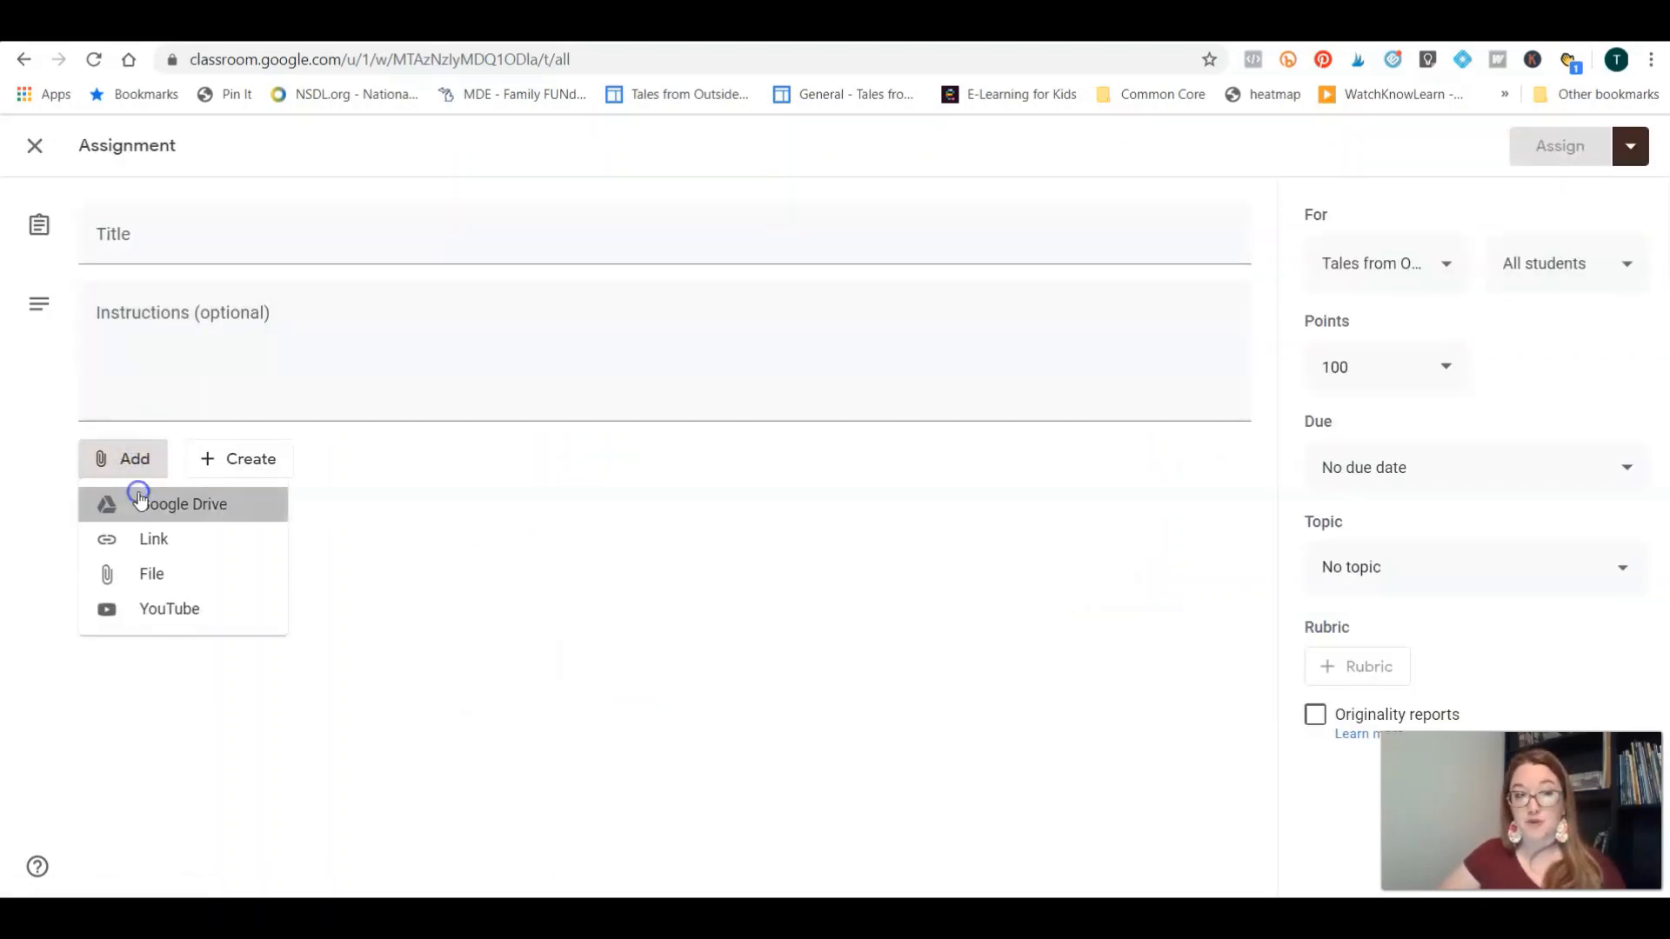
click(139, 494)
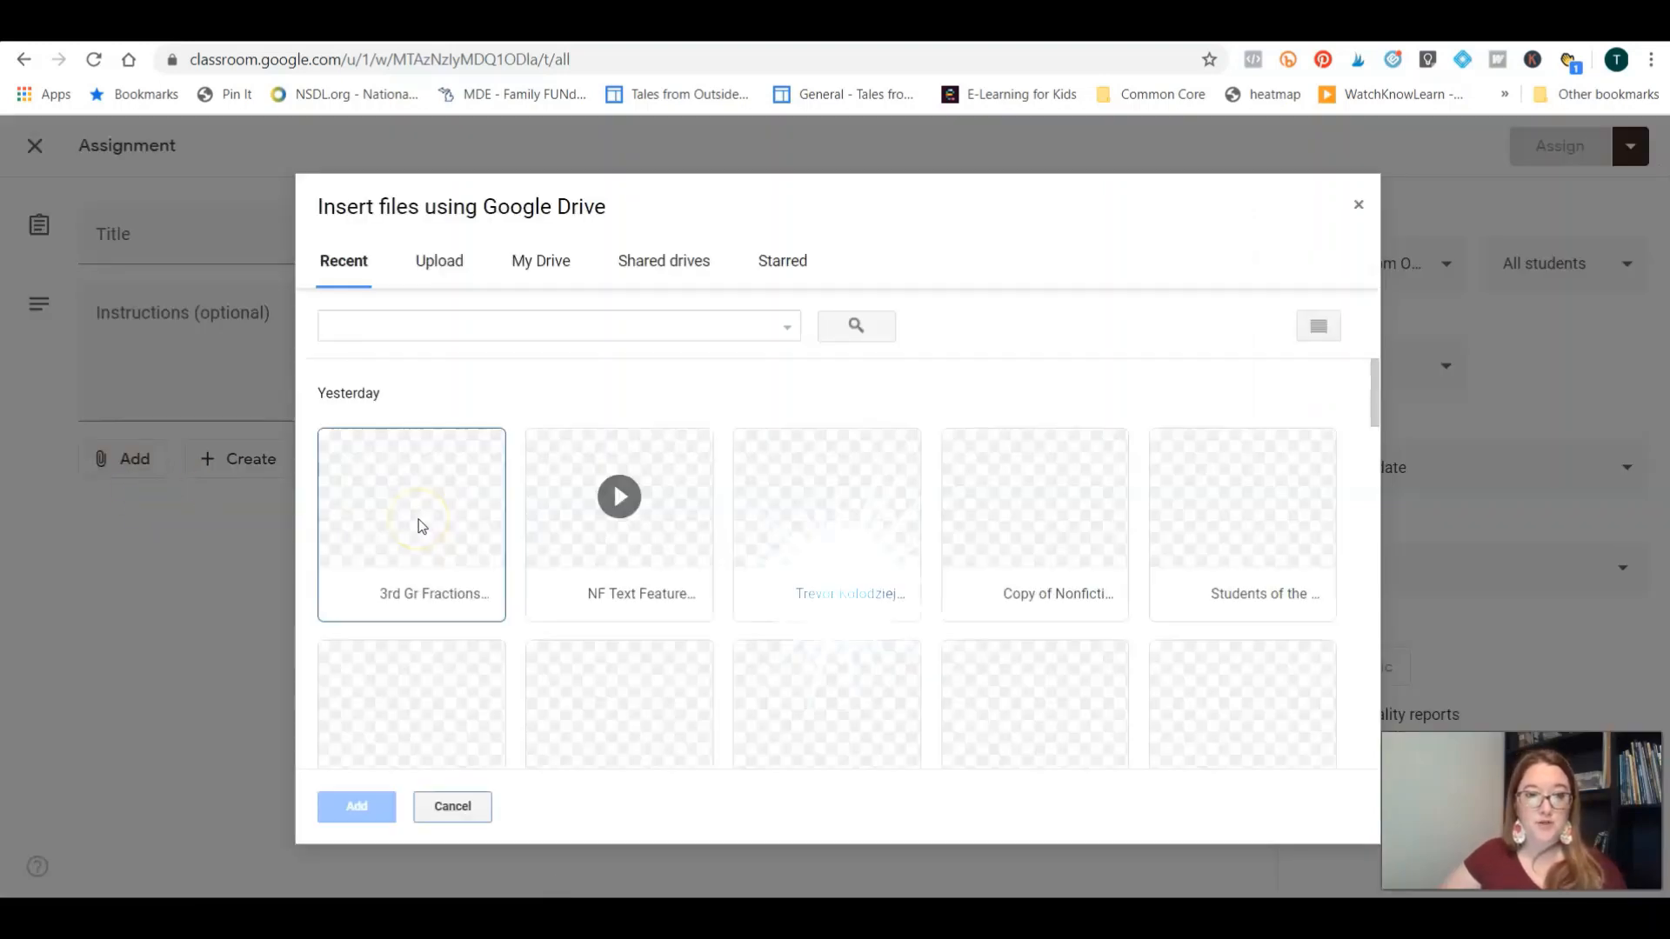
click(419, 526)
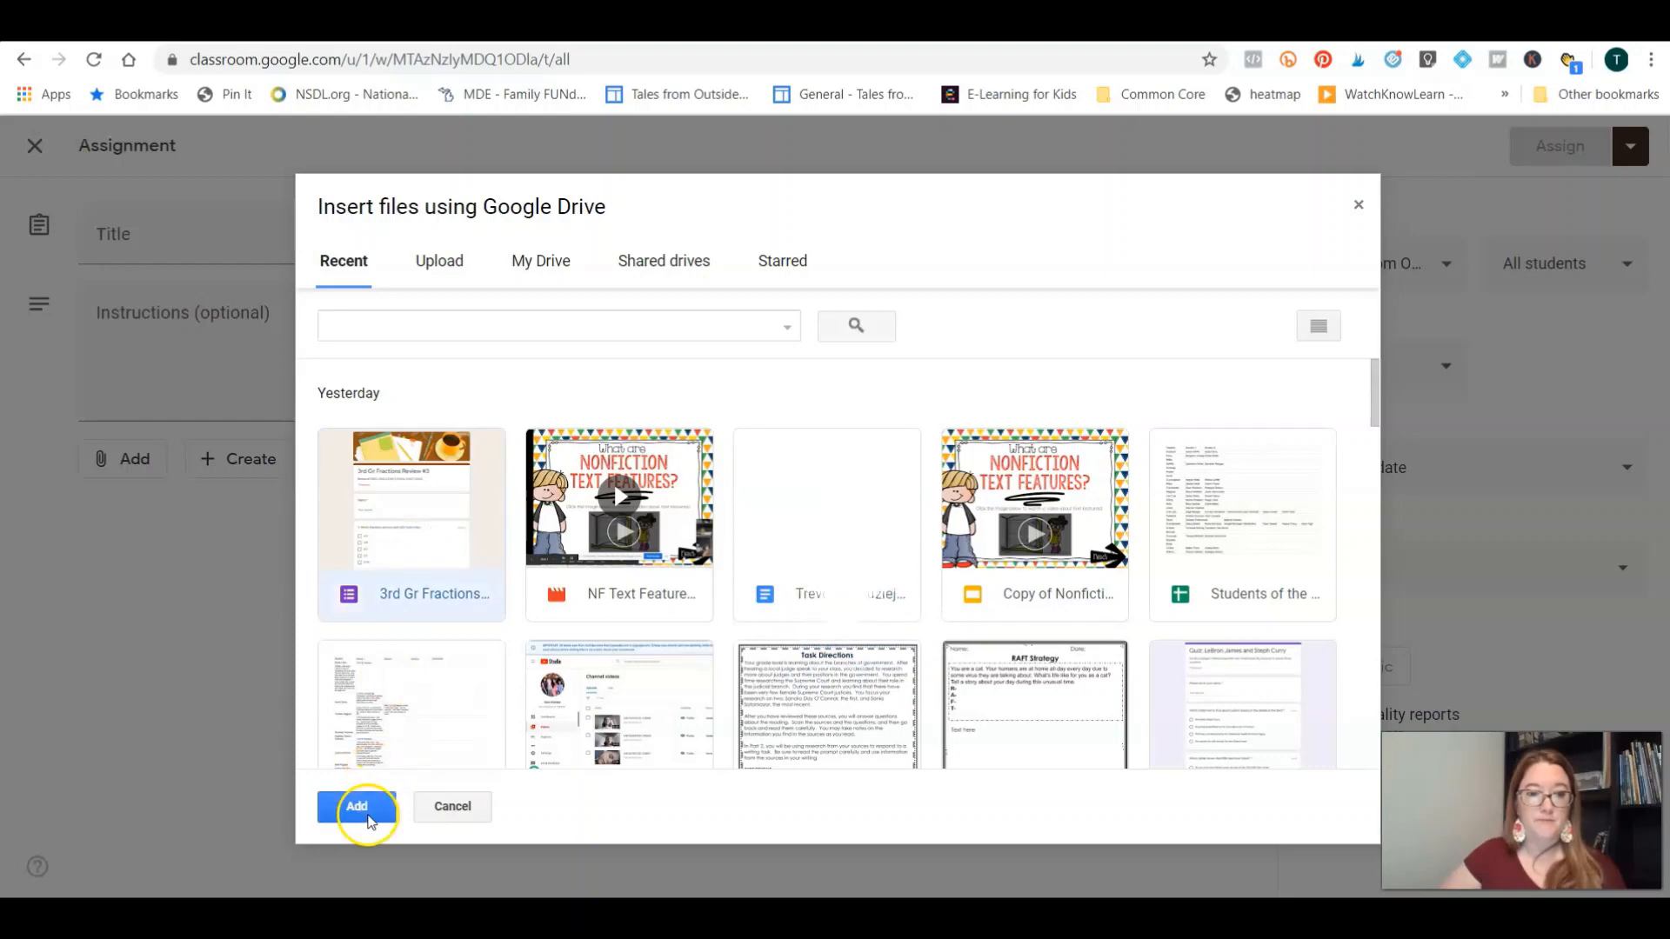
click(362, 808)
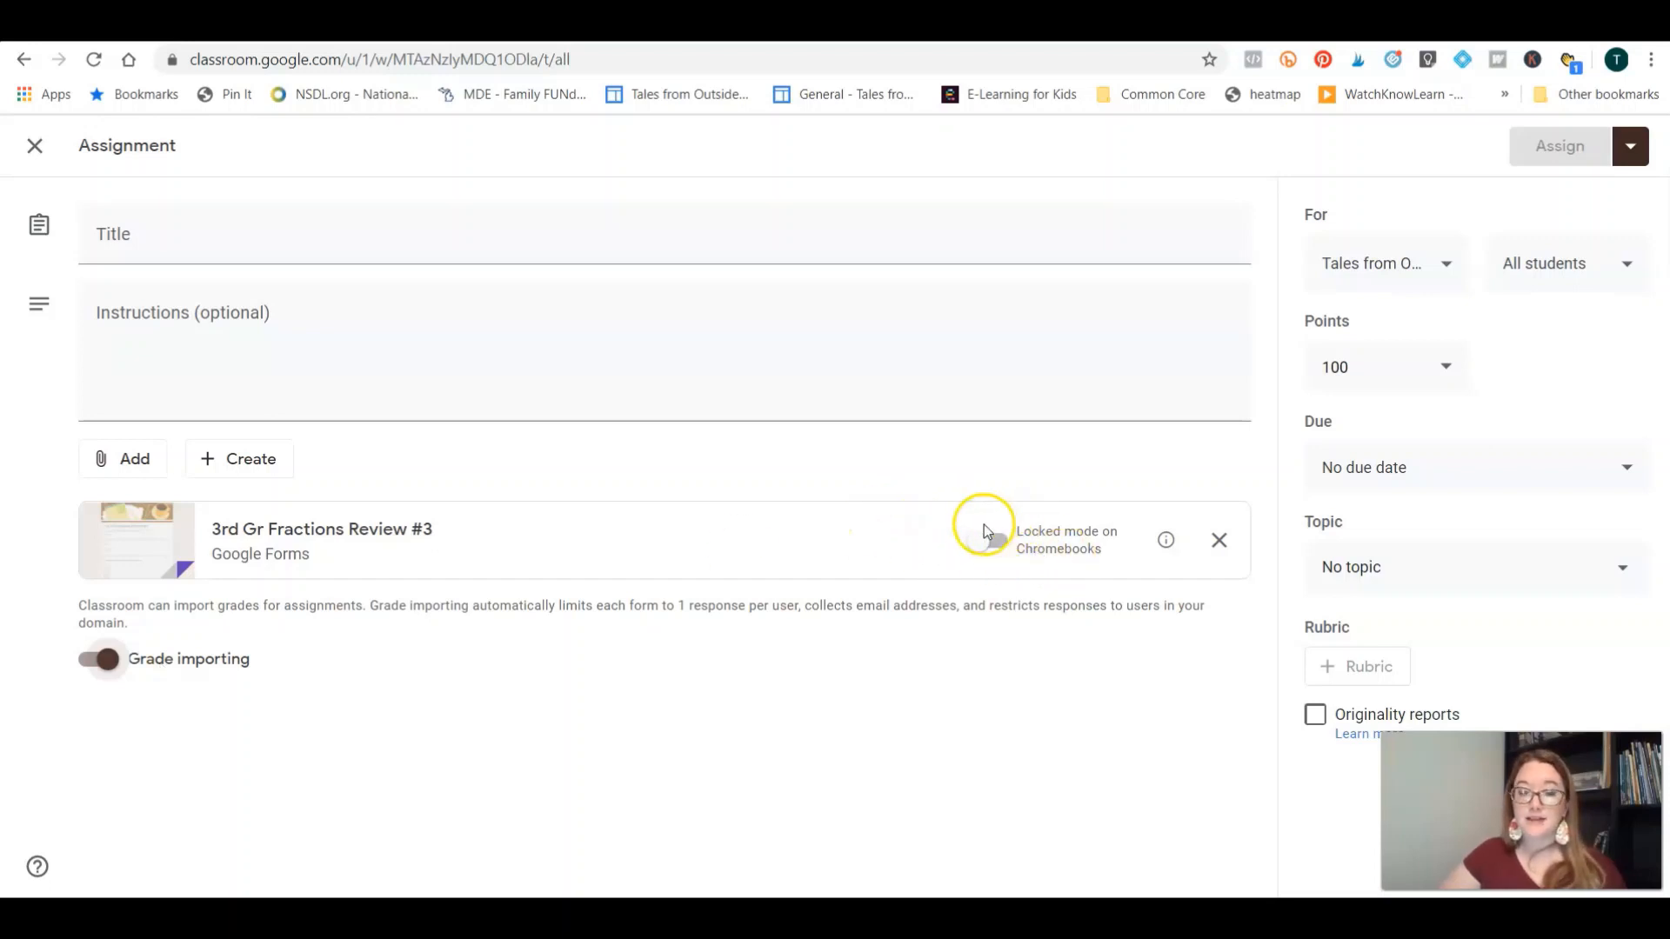
click(996, 546)
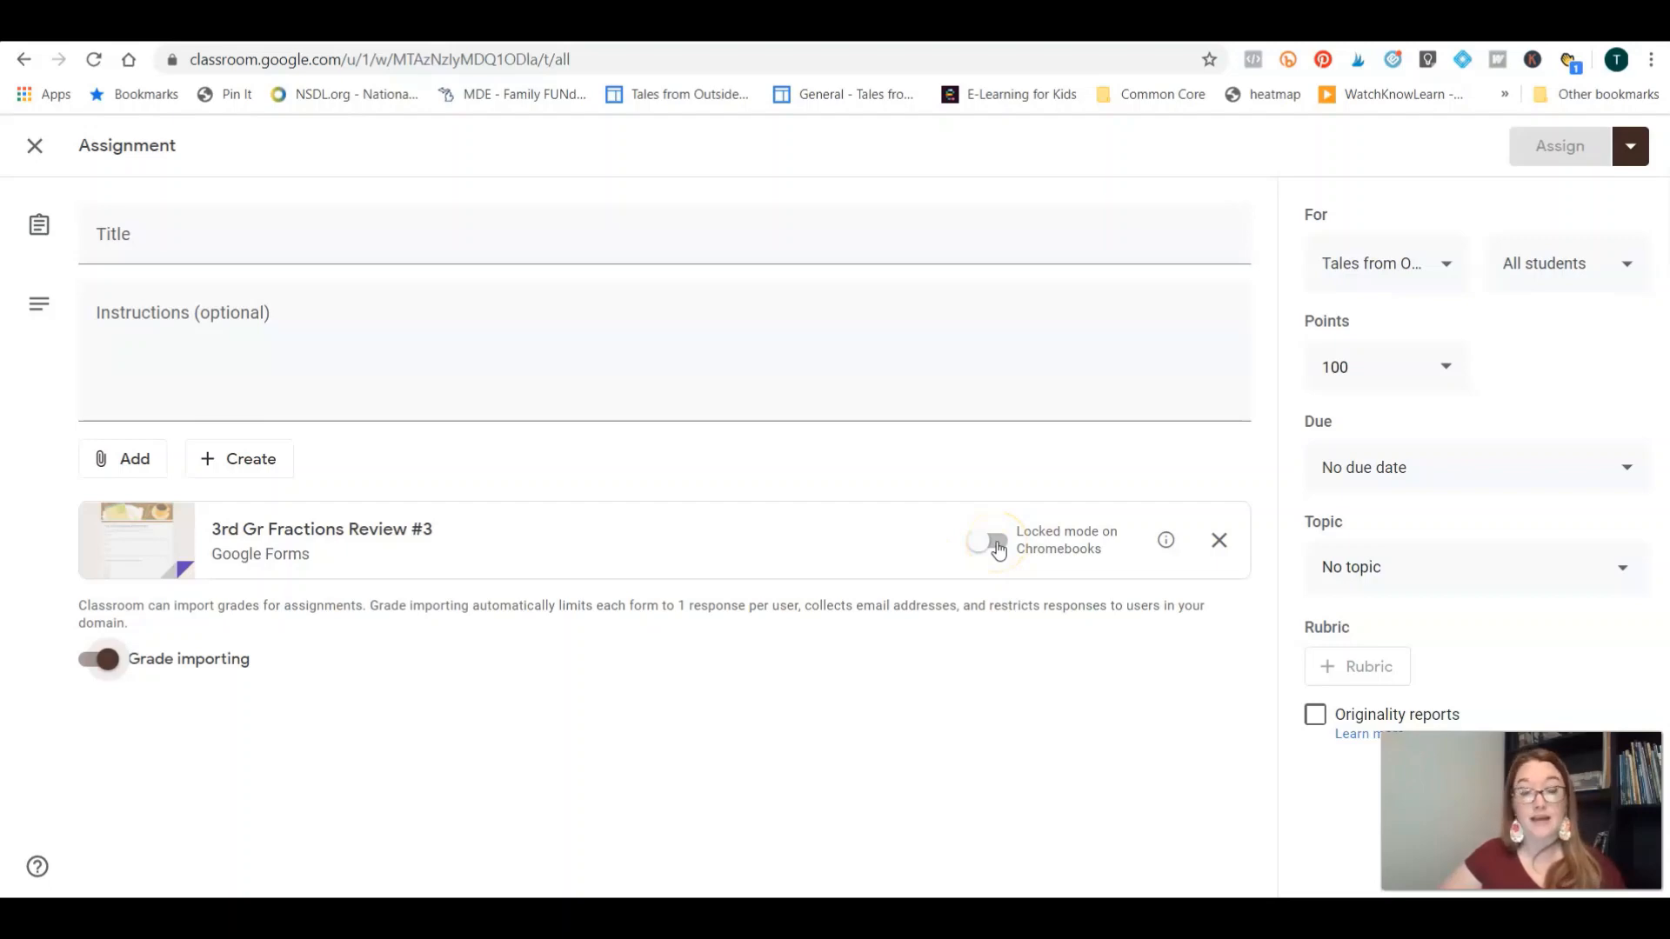
click(997, 547)
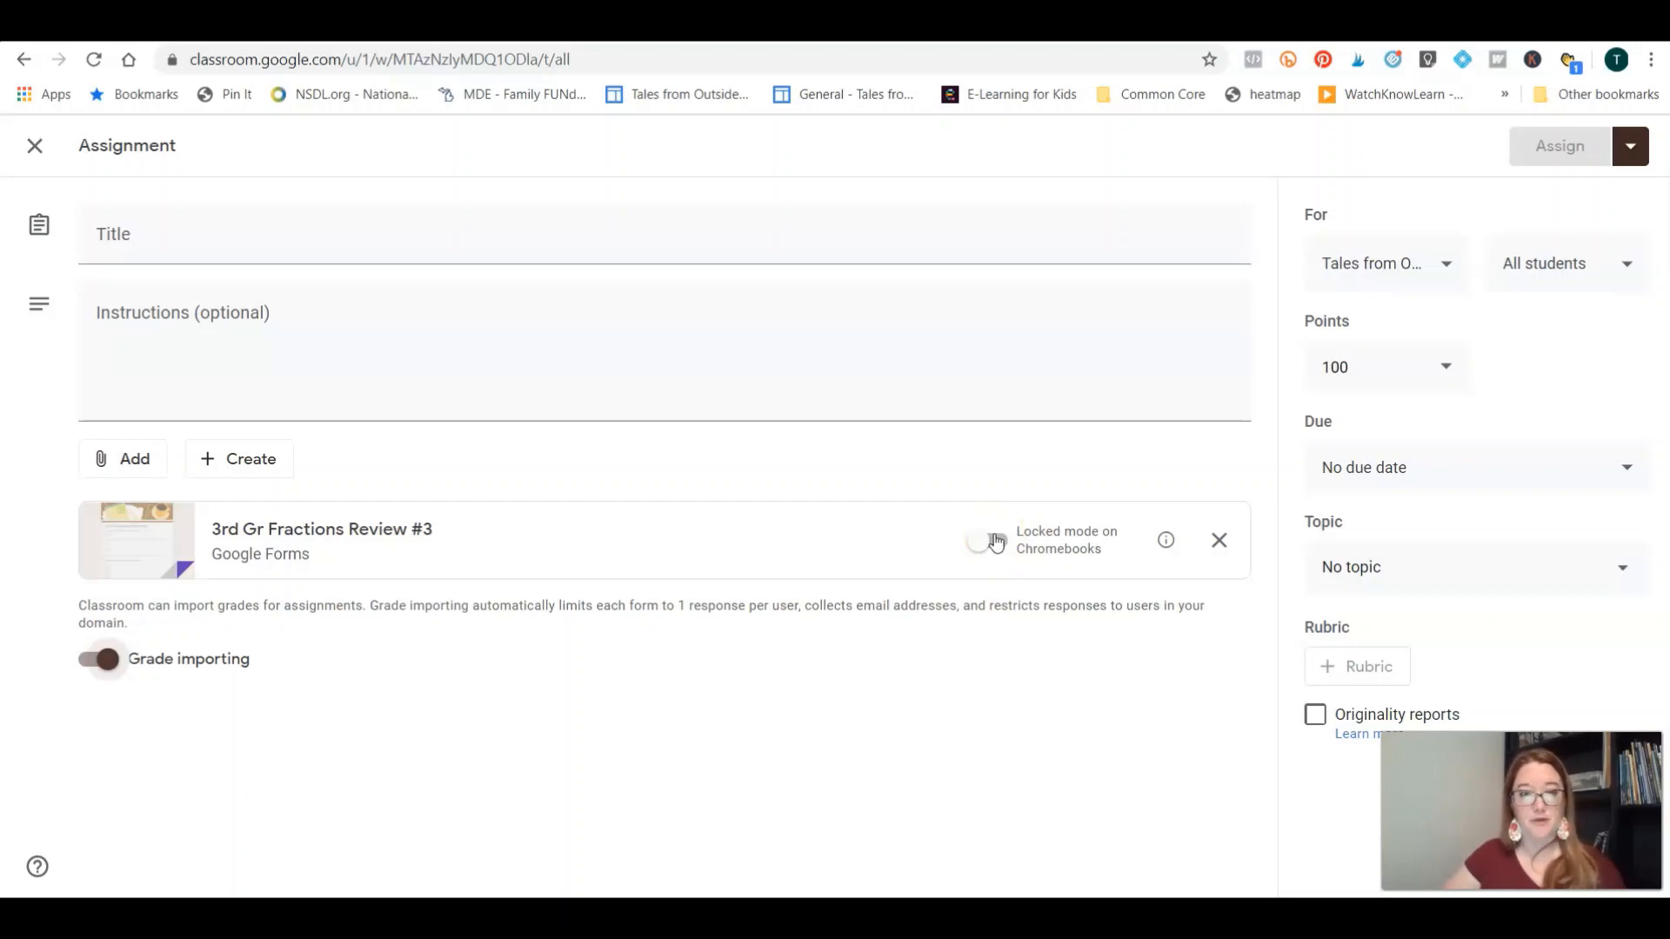
click(121, 671)
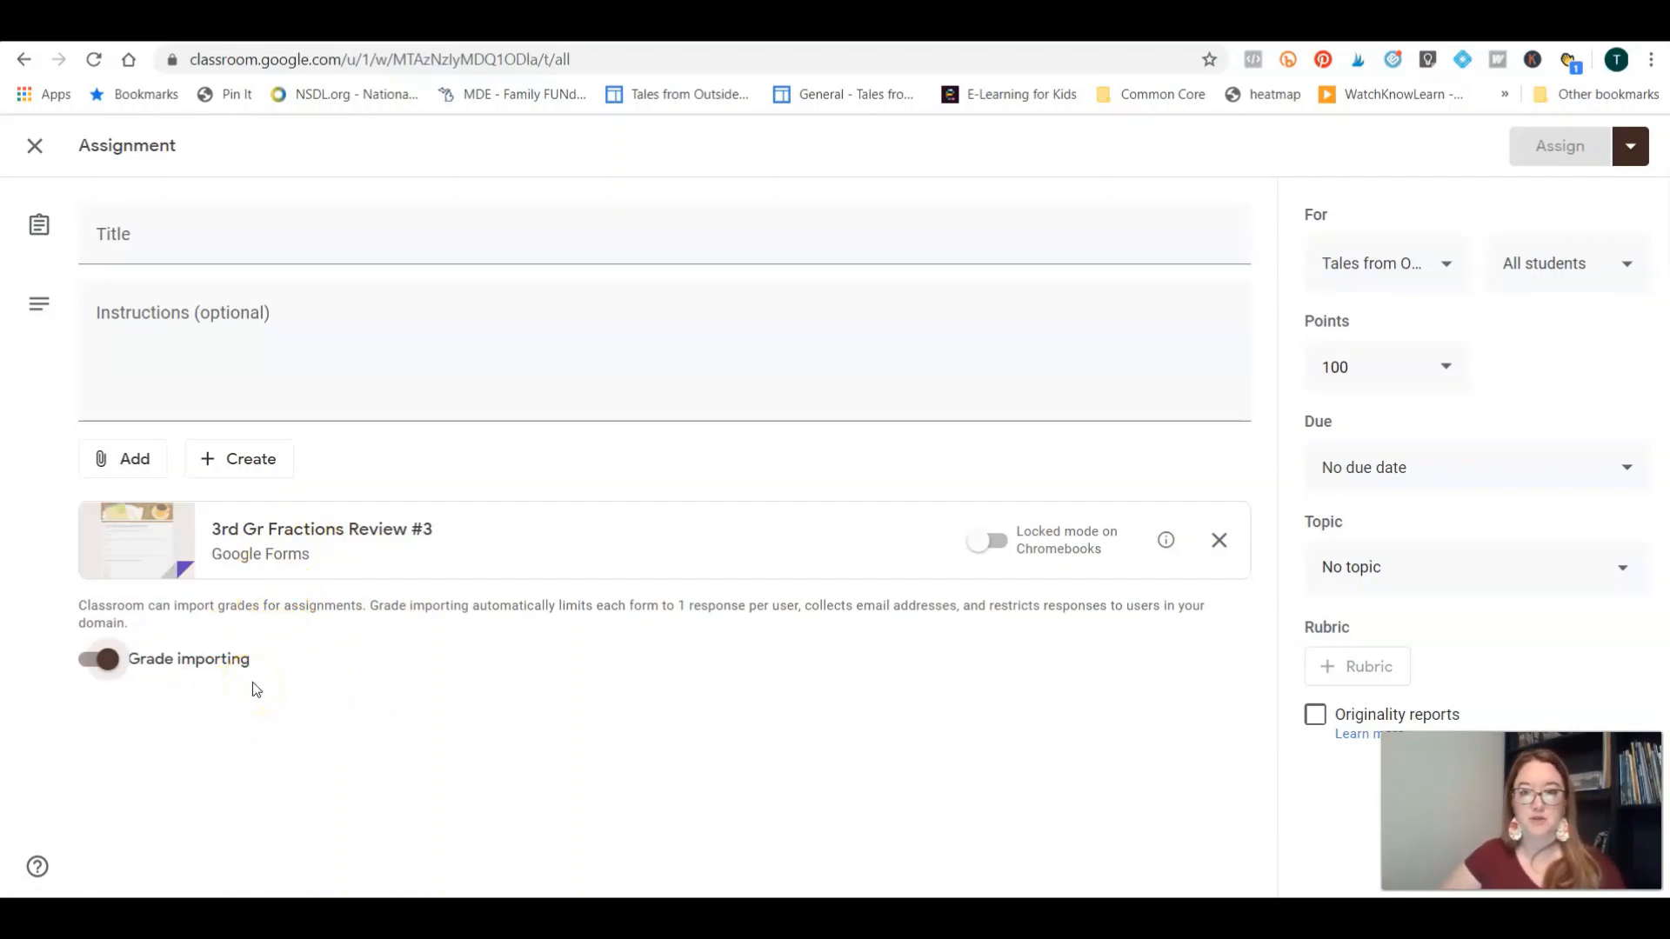
Step: Set the new assignment's points to 10 and close the assignment without assigning it
click(1366, 362)
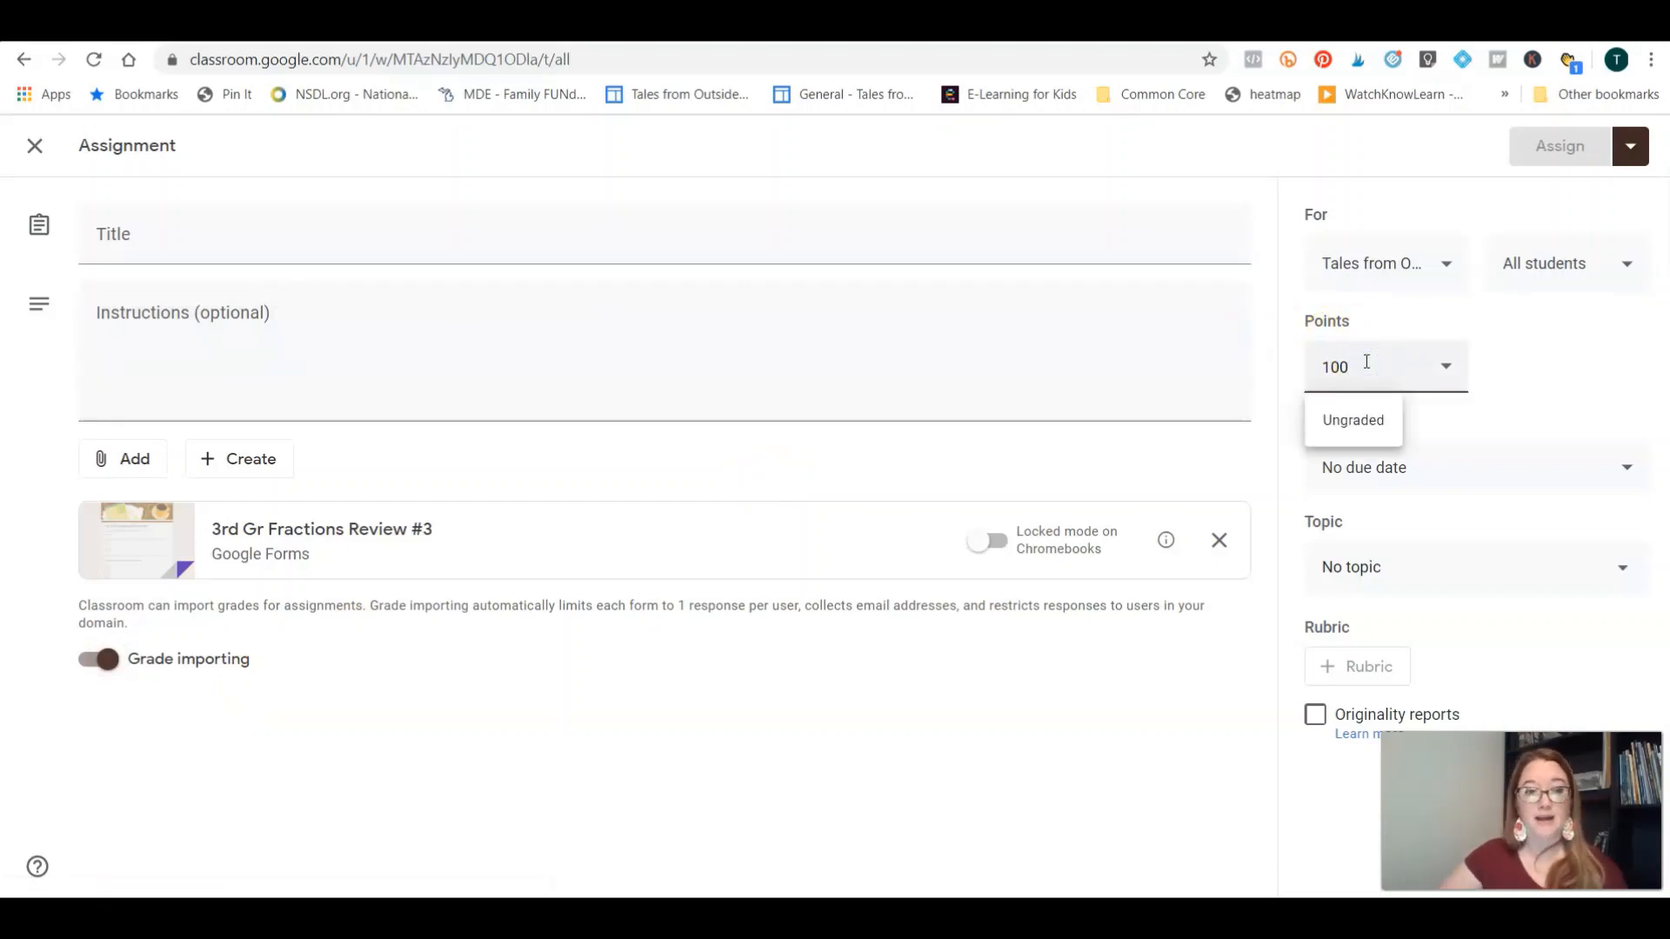
key(BackSpace)
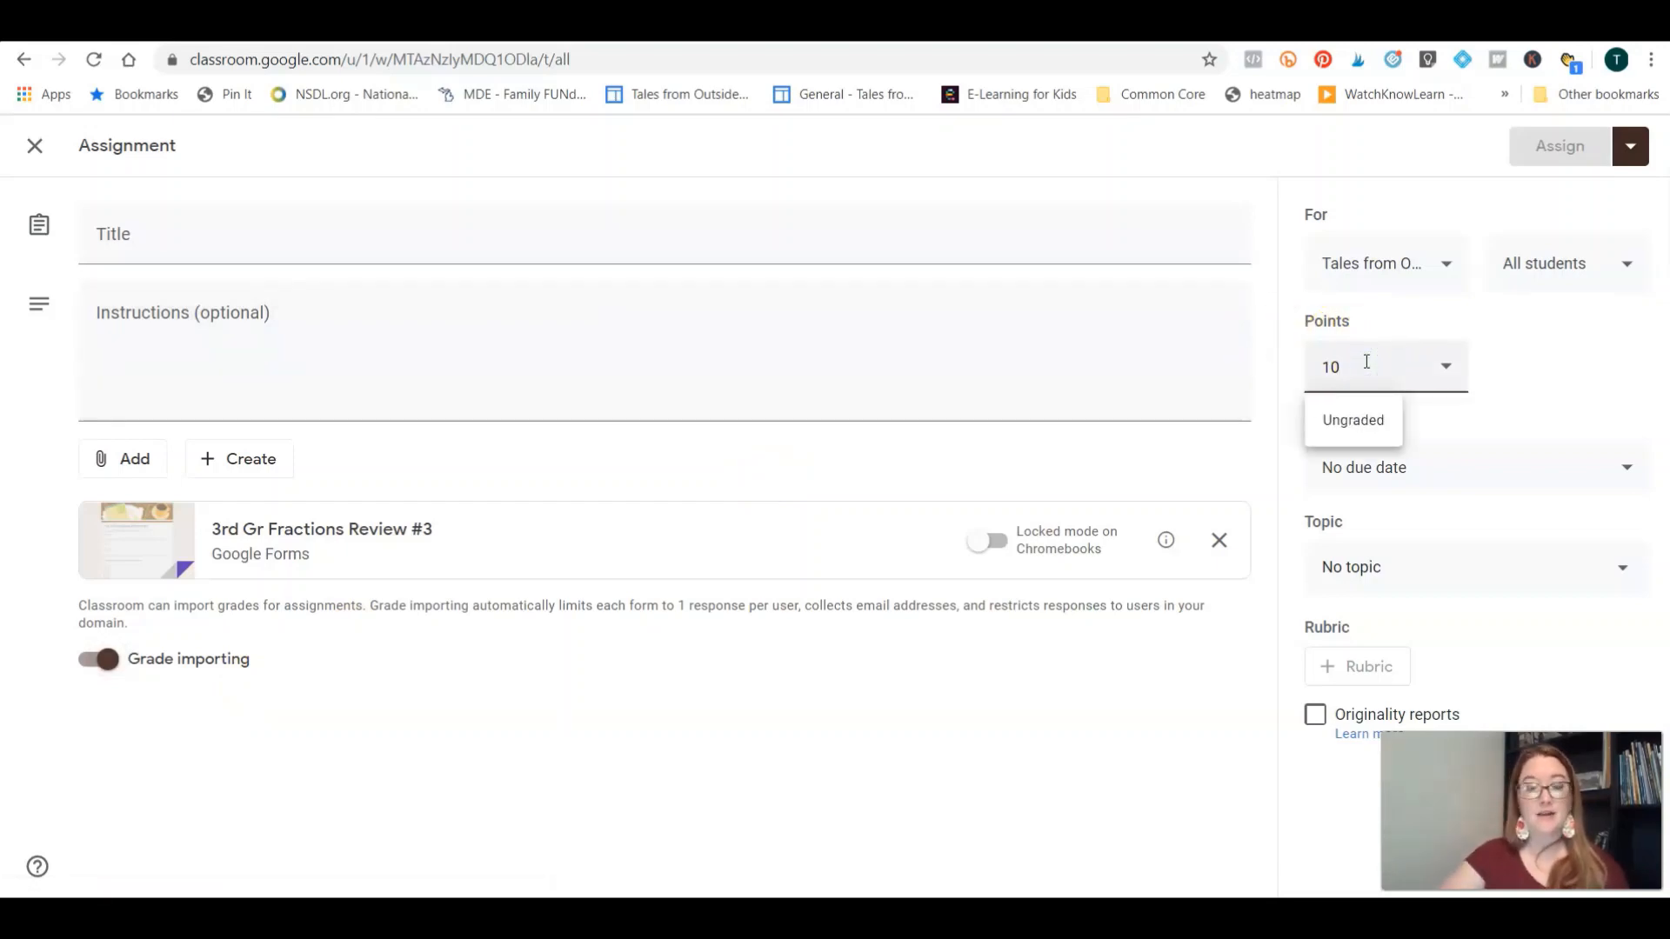
click(1484, 315)
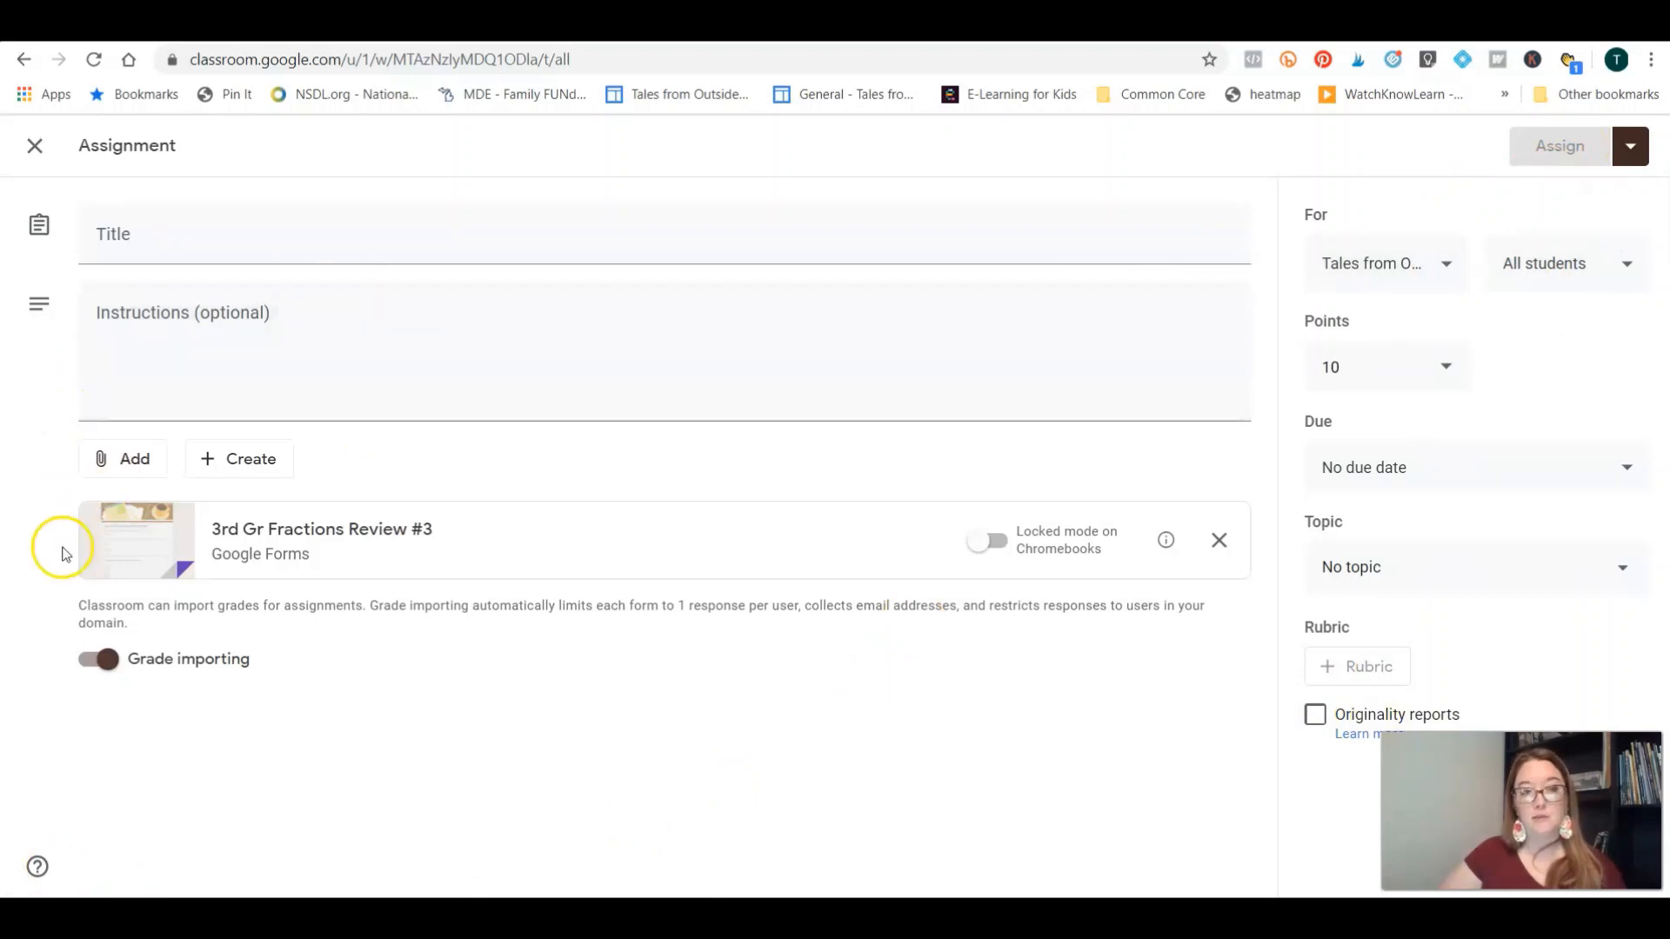
click(33, 152)
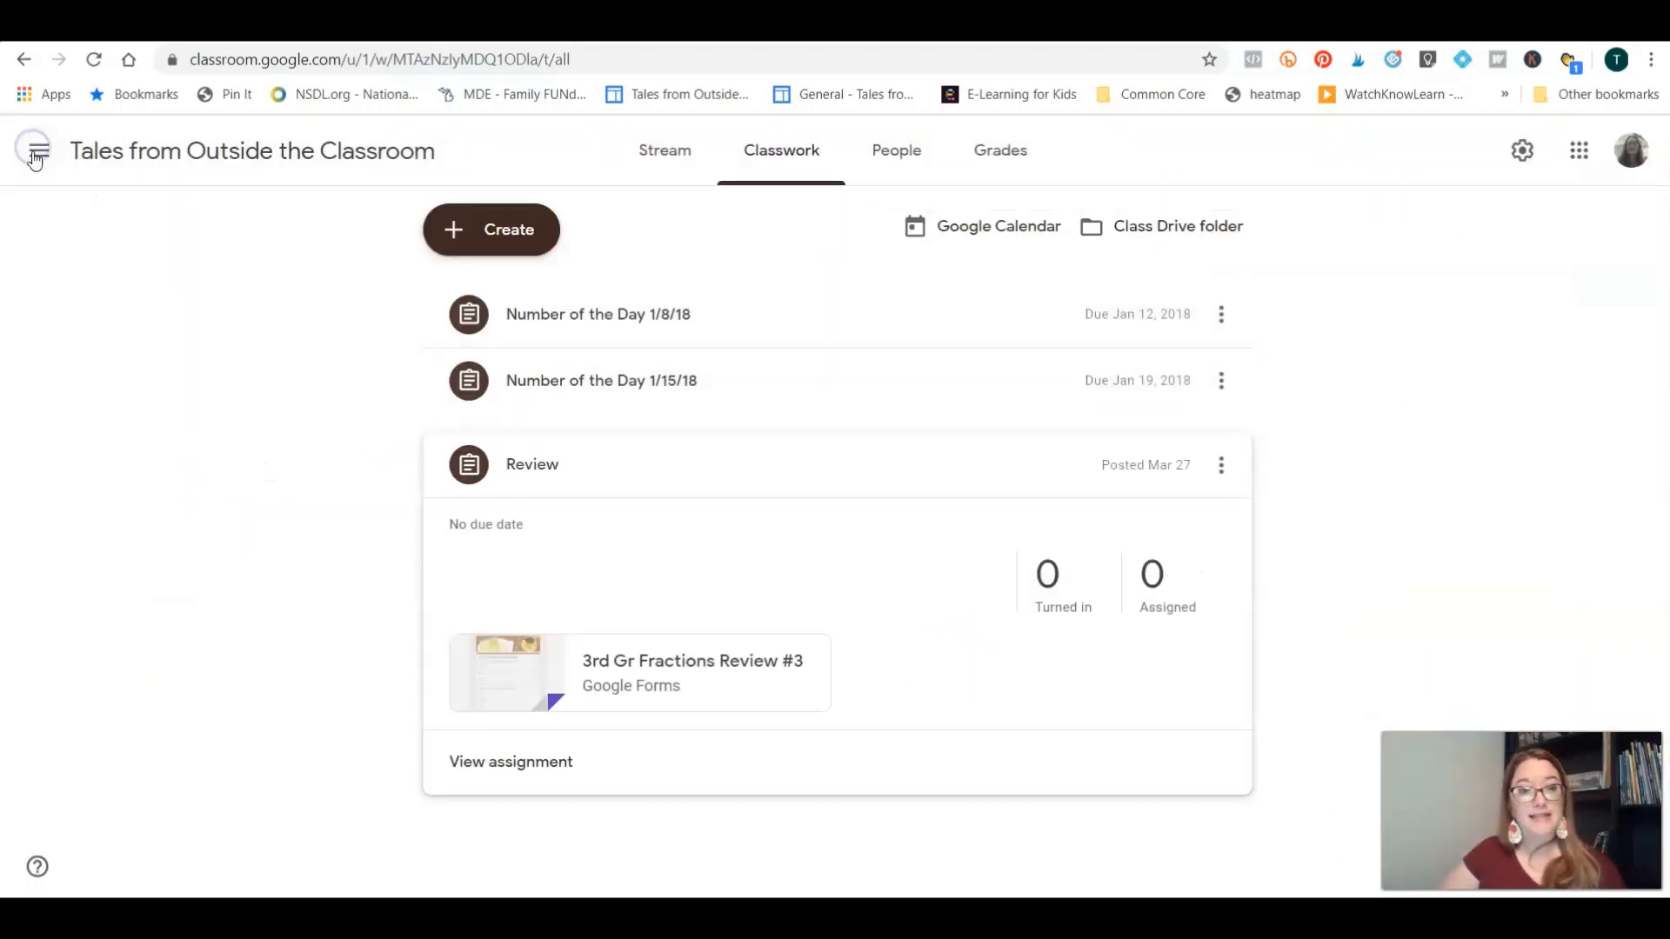